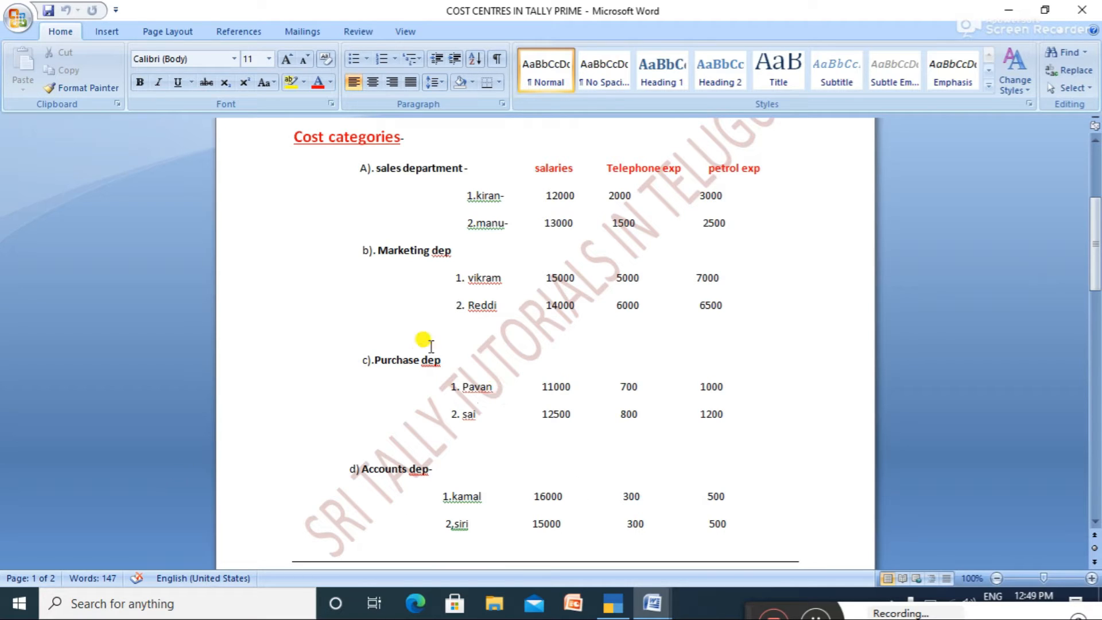
Switch to TallyPrime and start a new company with Avani Traders as its company name and mailing name.
left_click(614, 603)
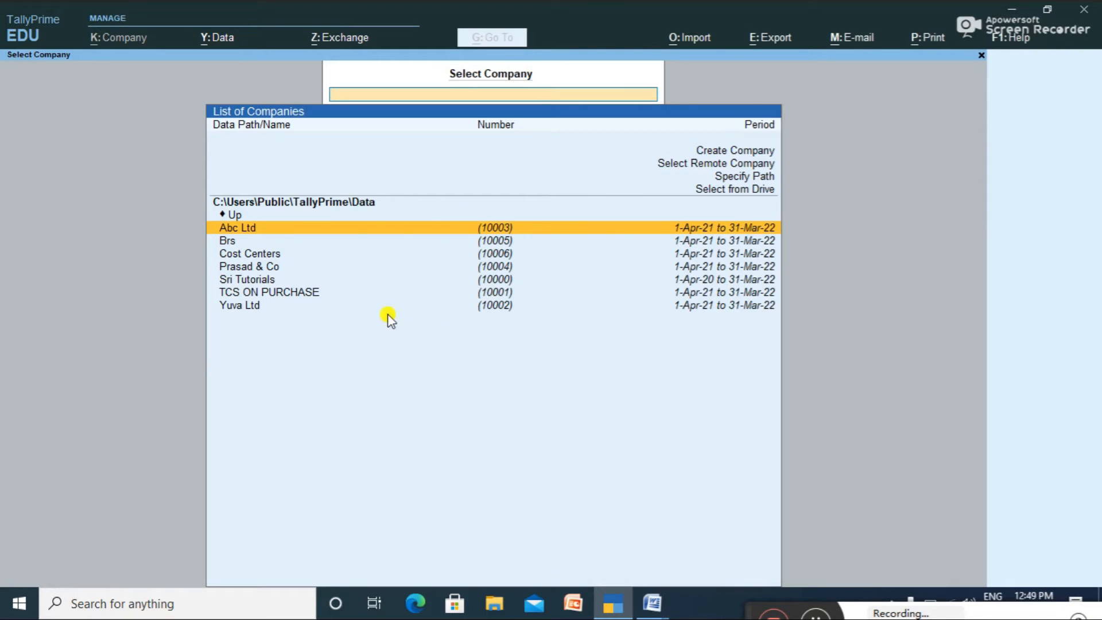
left_click(726, 152)
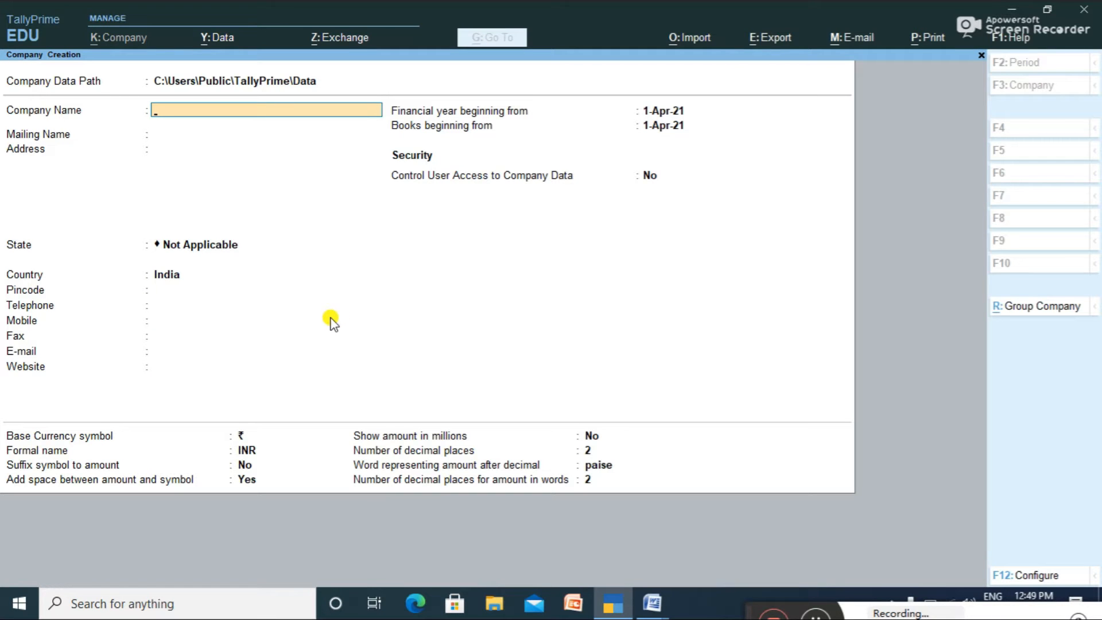
type("Avani")
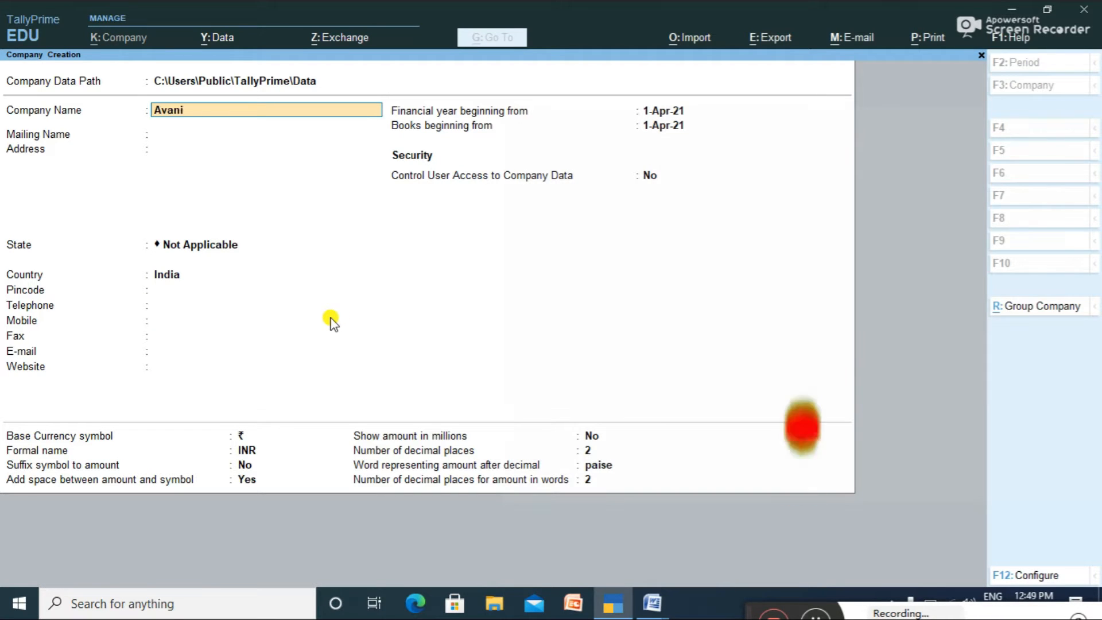
type(" Traders")
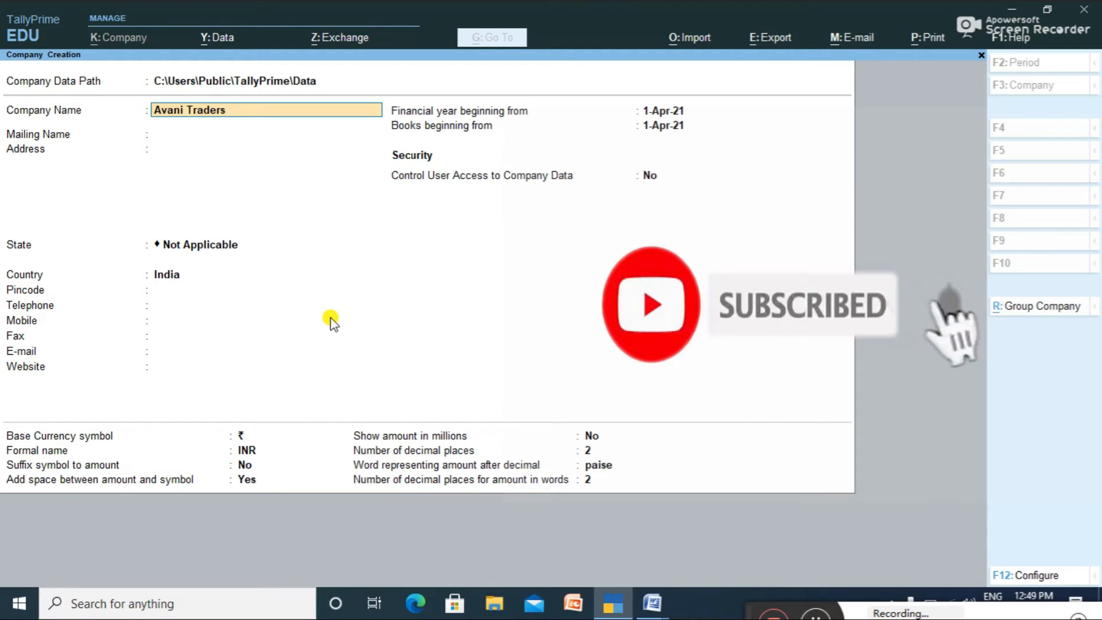
key("Return")
key("Return")
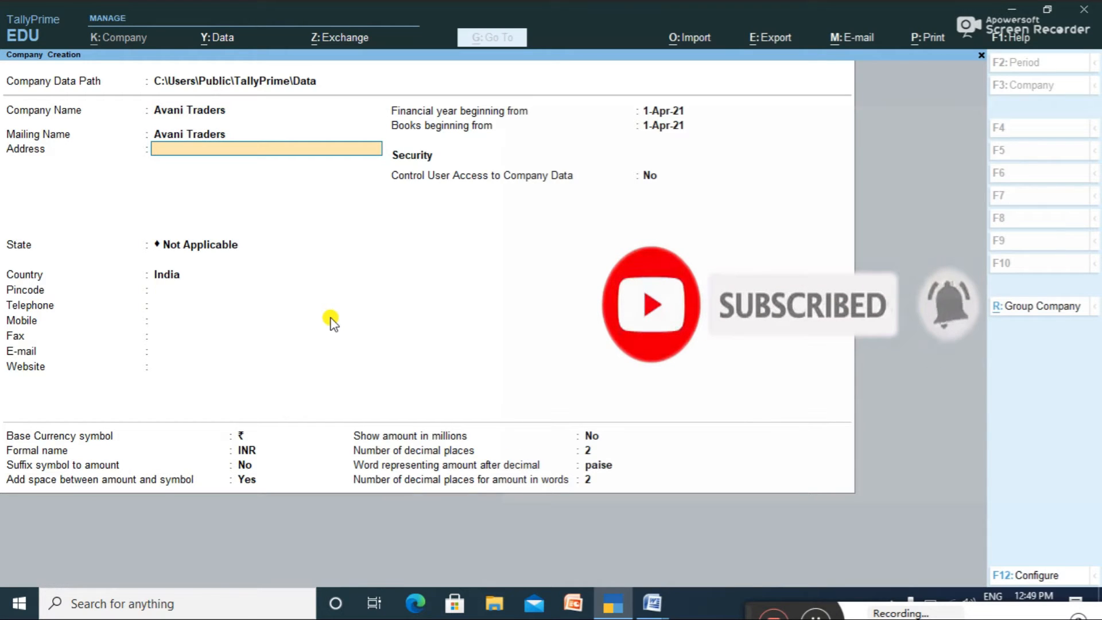
Fill in the company's address and choose Andhra Pradesh as its state.
type("Tirup")
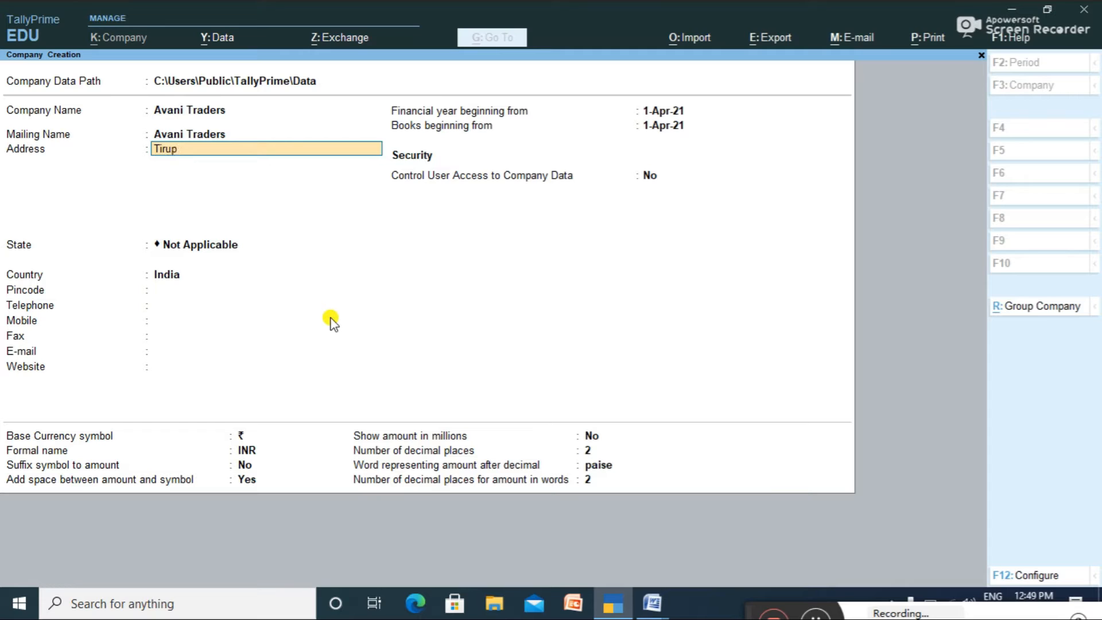
type("arhi")
key("Return")
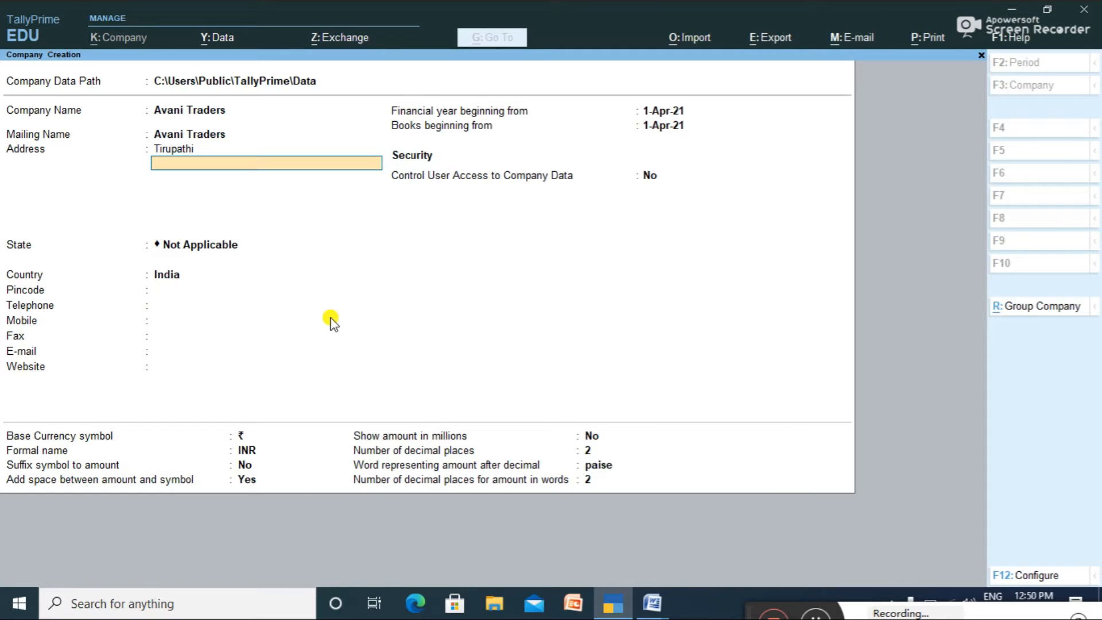
type("Ap")
key("Return")
key("Return")
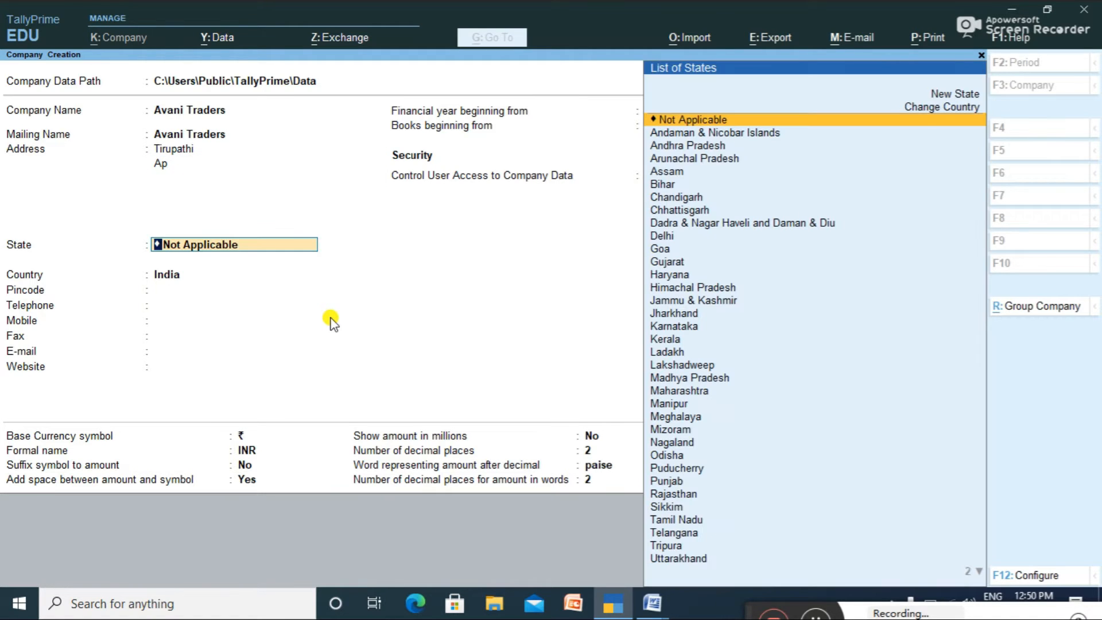
type("An")
key("Down")
key("Return")
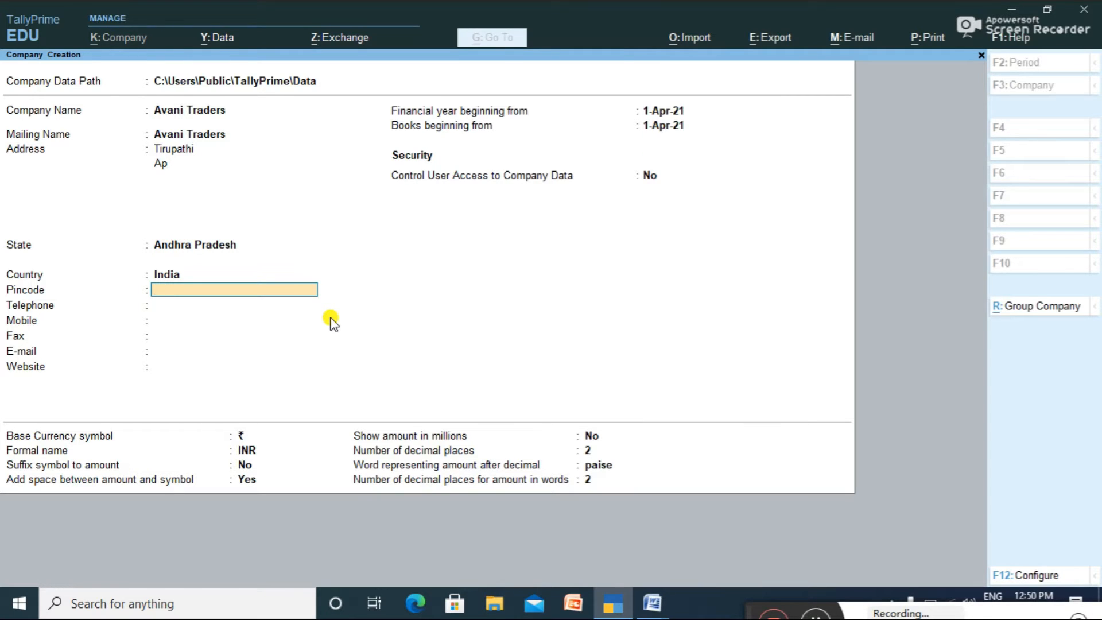
Leave the contact fields blank, keep the default financial year, security and currency settings, and create the company.
key("Return")
key("Return")
key("Return")
key("Return")
key("Return")
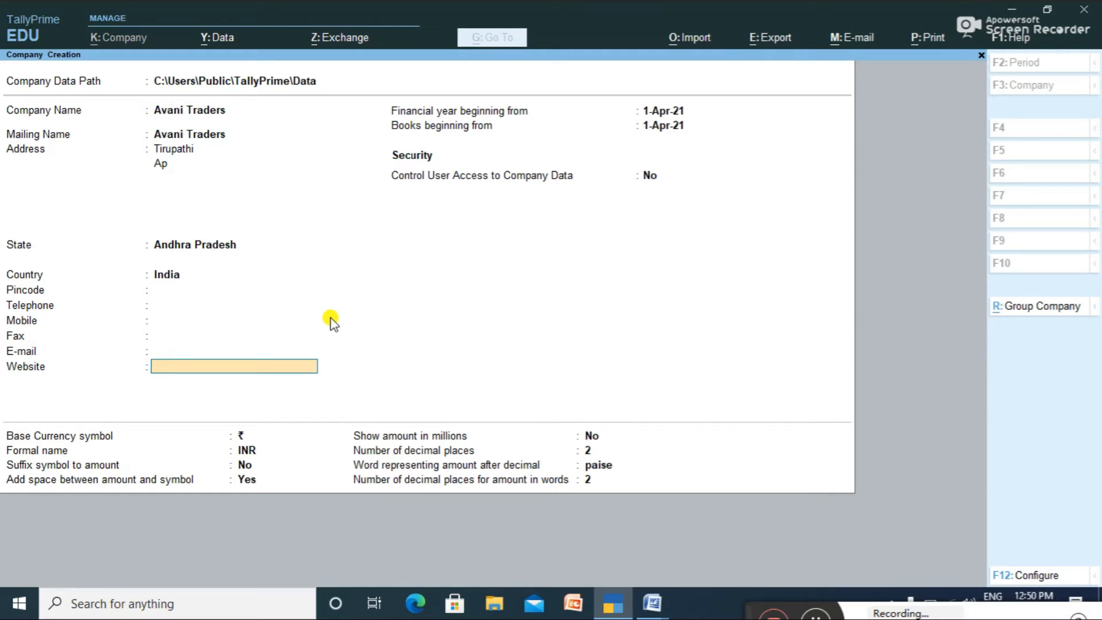
key("Return")
key("Return")
key("Return")
key("Return")
key("Return")
key("Return")
key("Return")
key("Return")
key("Return")
key("Return")
key("Return")
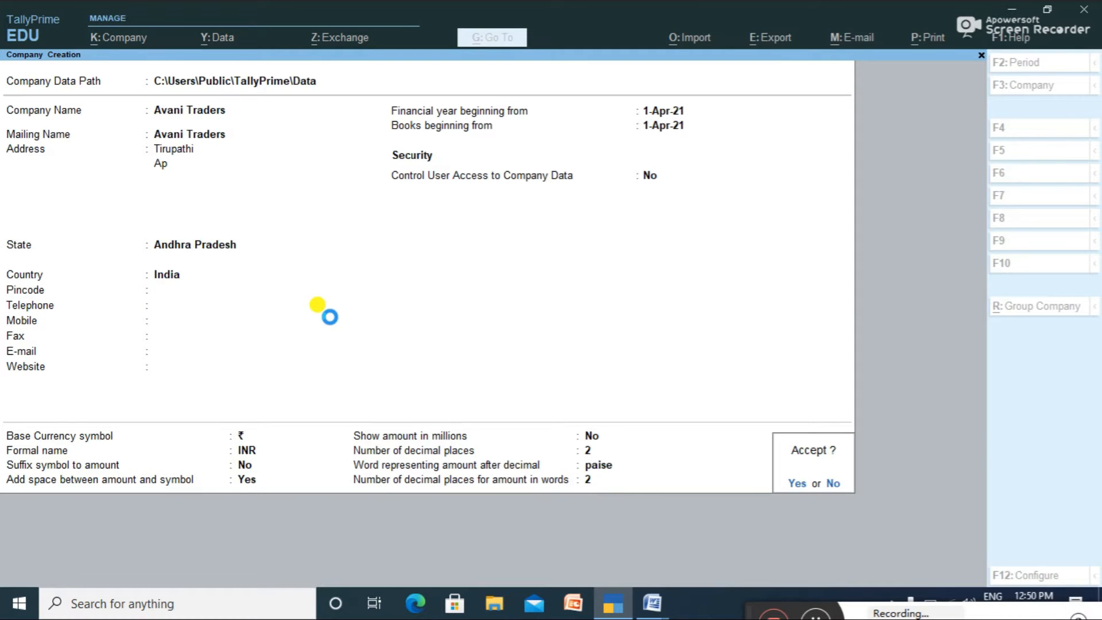
key("Return")
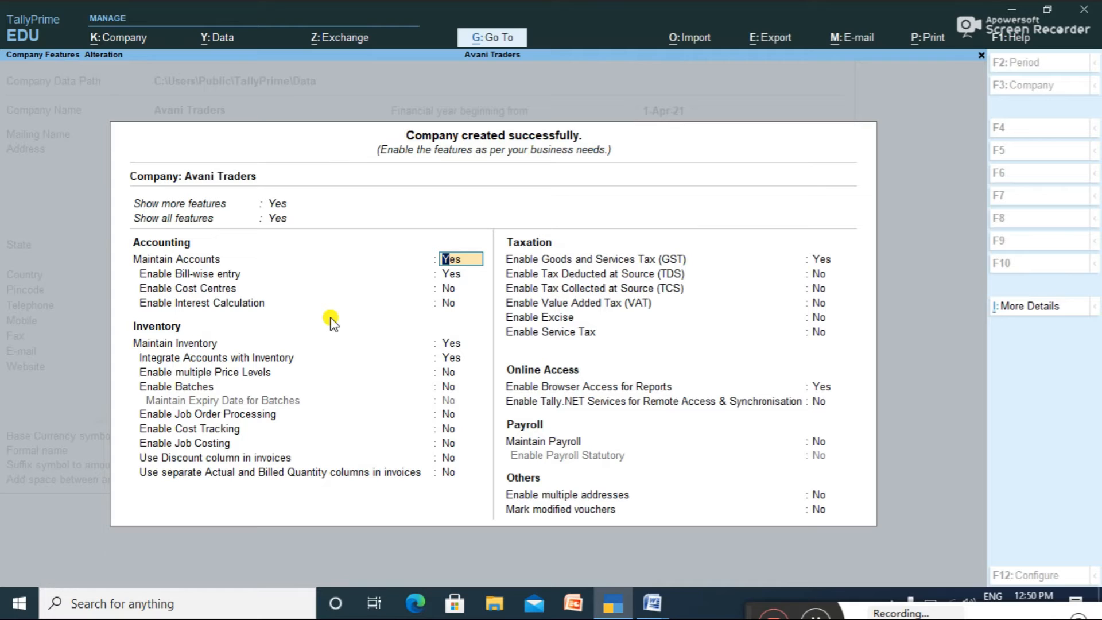
Keep bill-wise entry set to Yes, retain the other default company features, and save them.
key("Return")
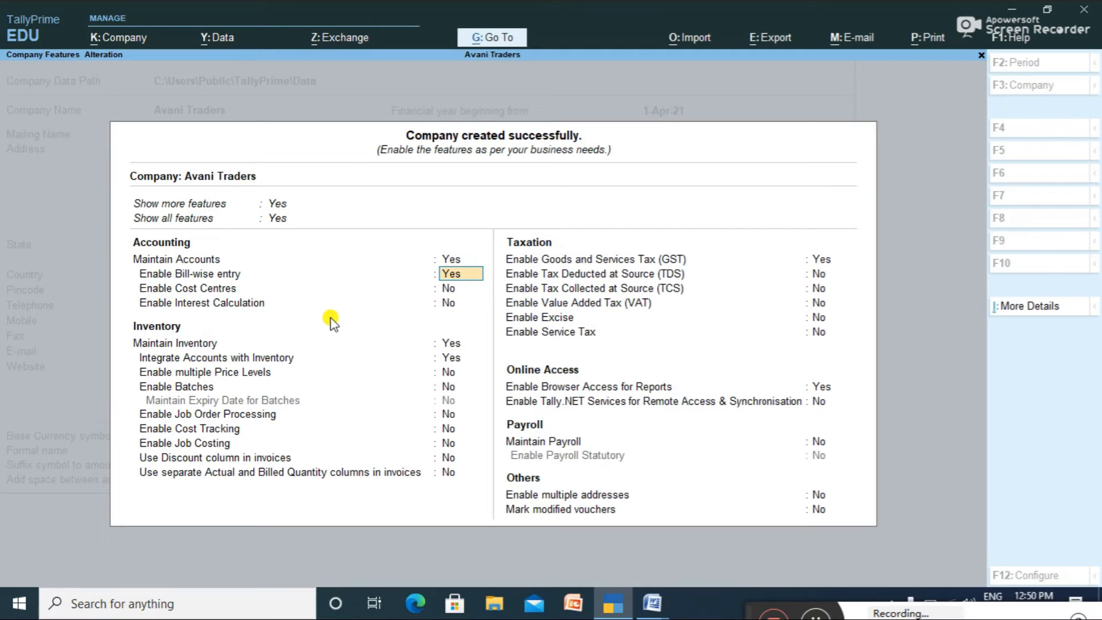
type("yes")
key("Return")
key("Return")
key("Return")
key("Return")
key("Return")
key("Return")
key("Return")
key("Return")
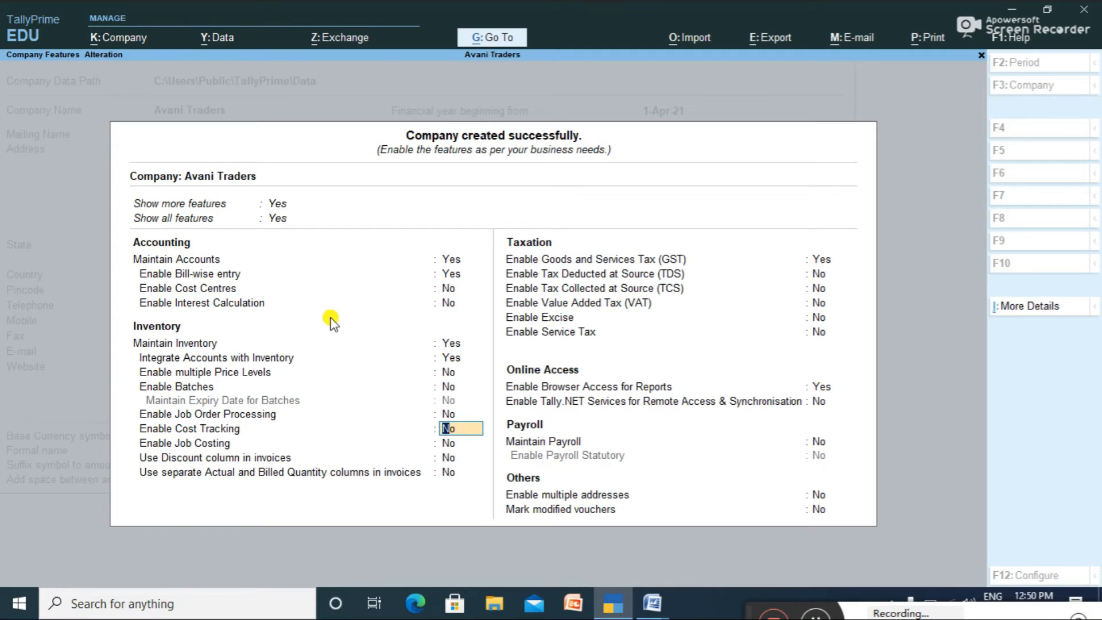
key("ctrl")
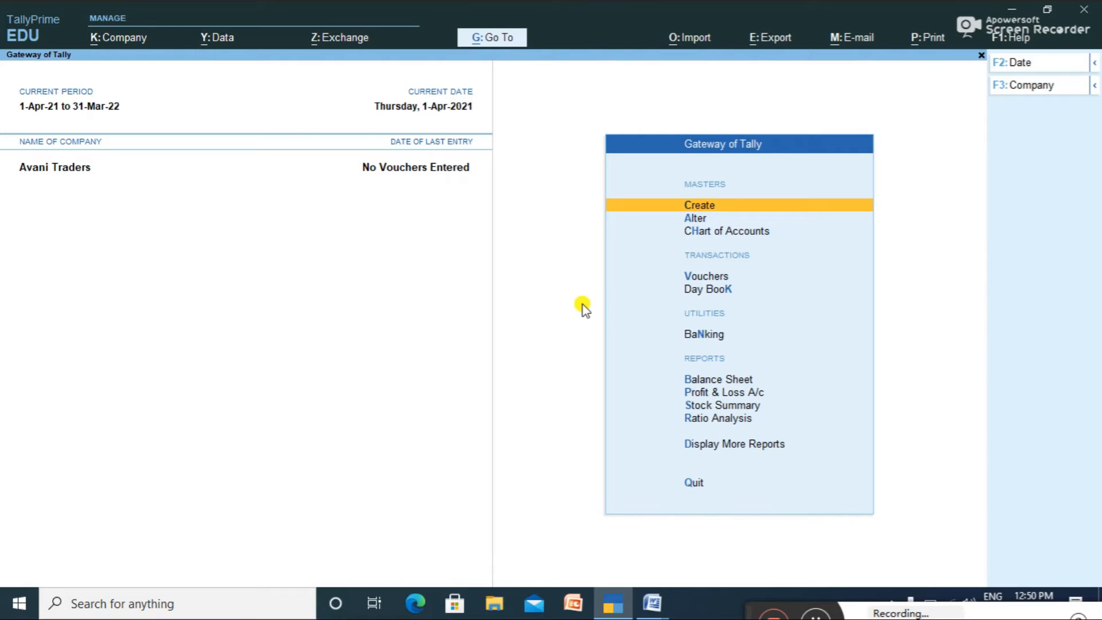
Check the capital transaction in the Word document and create a ledger named Capital under Capital Account.
left_click(715, 208)
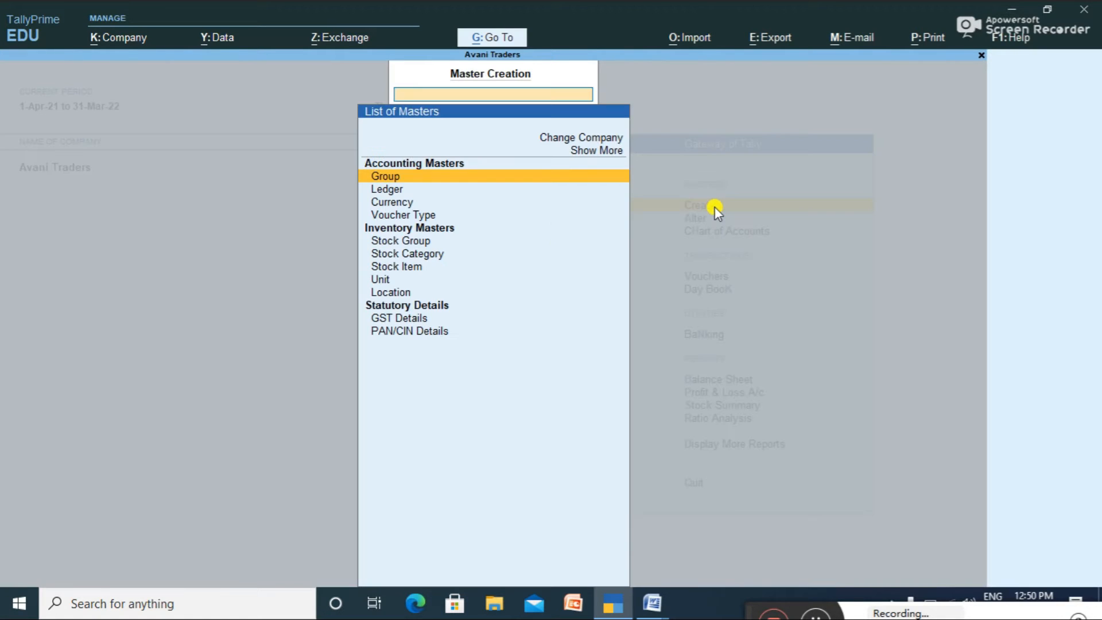
key("Down")
key("Return")
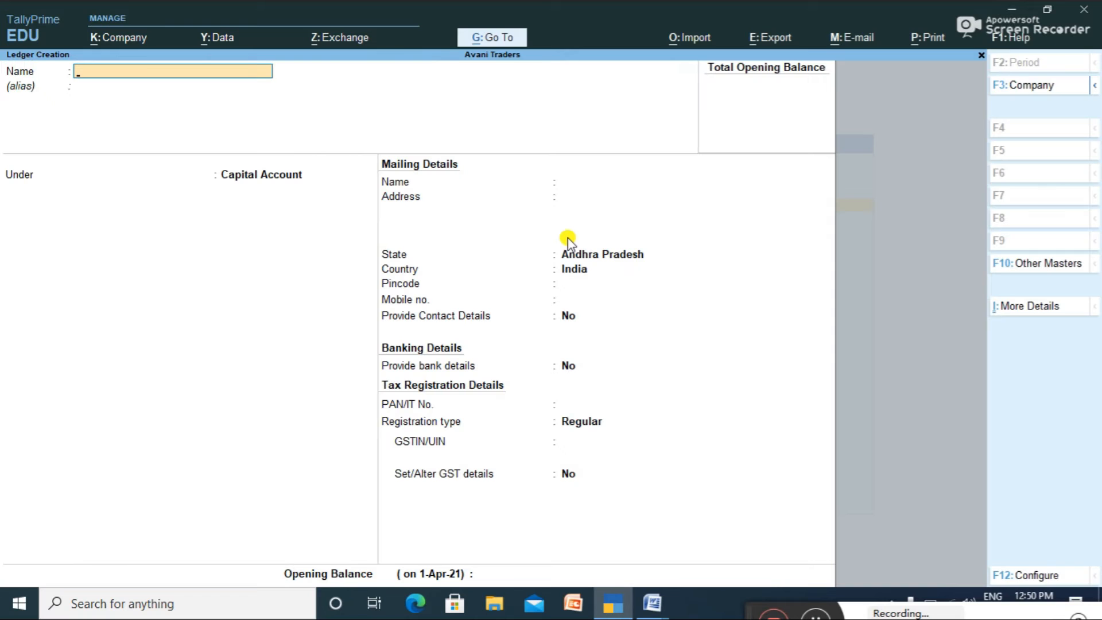
key("alt+Tab")
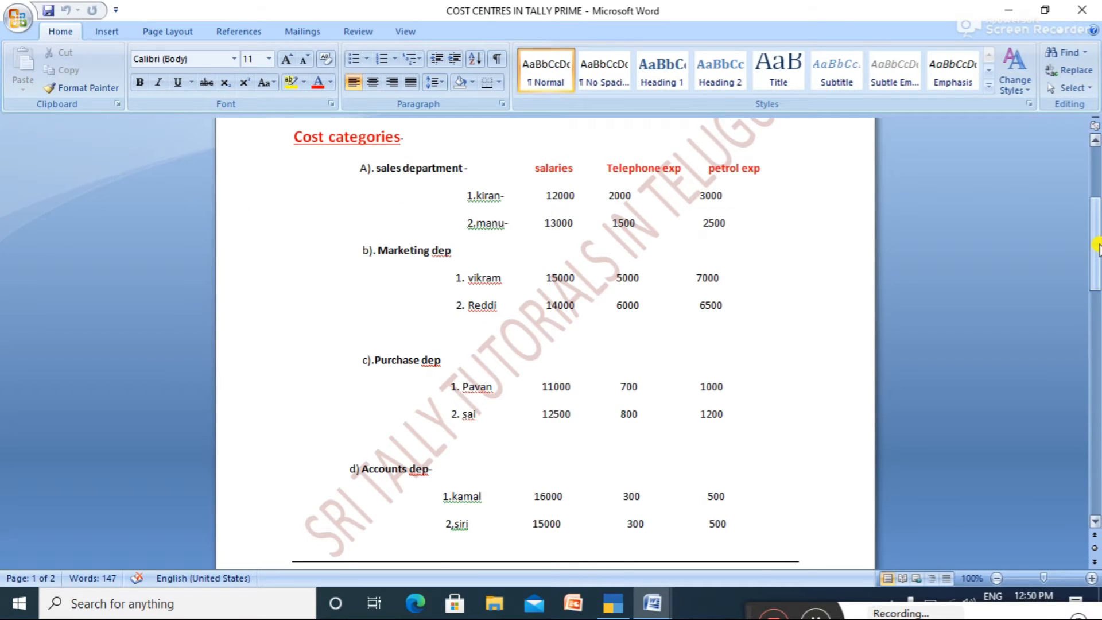
left_click_drag(1096, 247, 1096, 195)
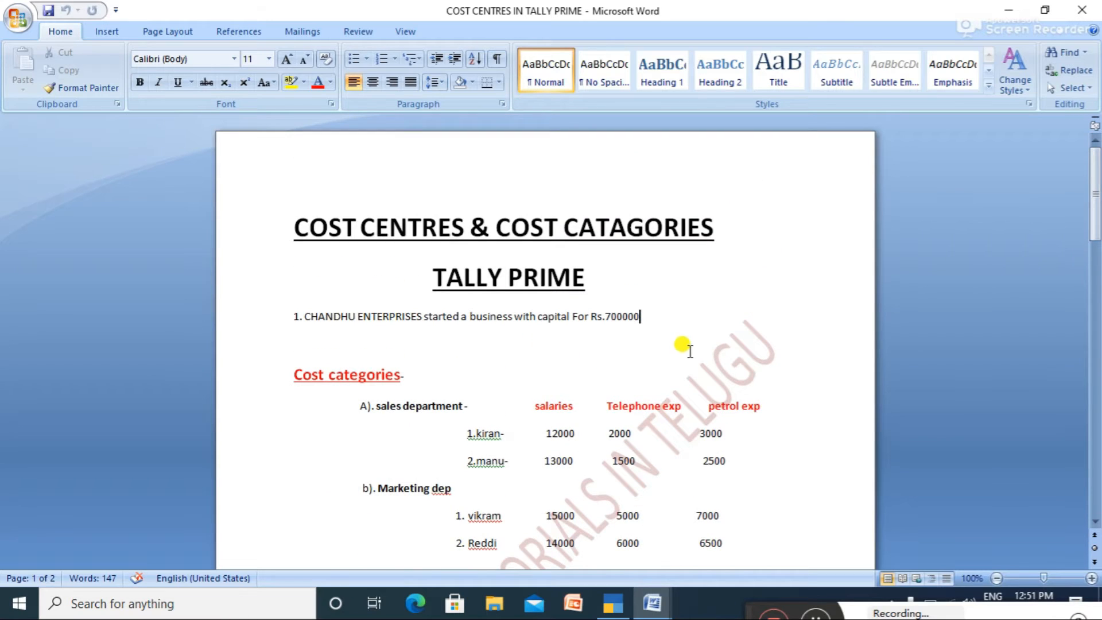
key("alt+Tab")
type("Ca")
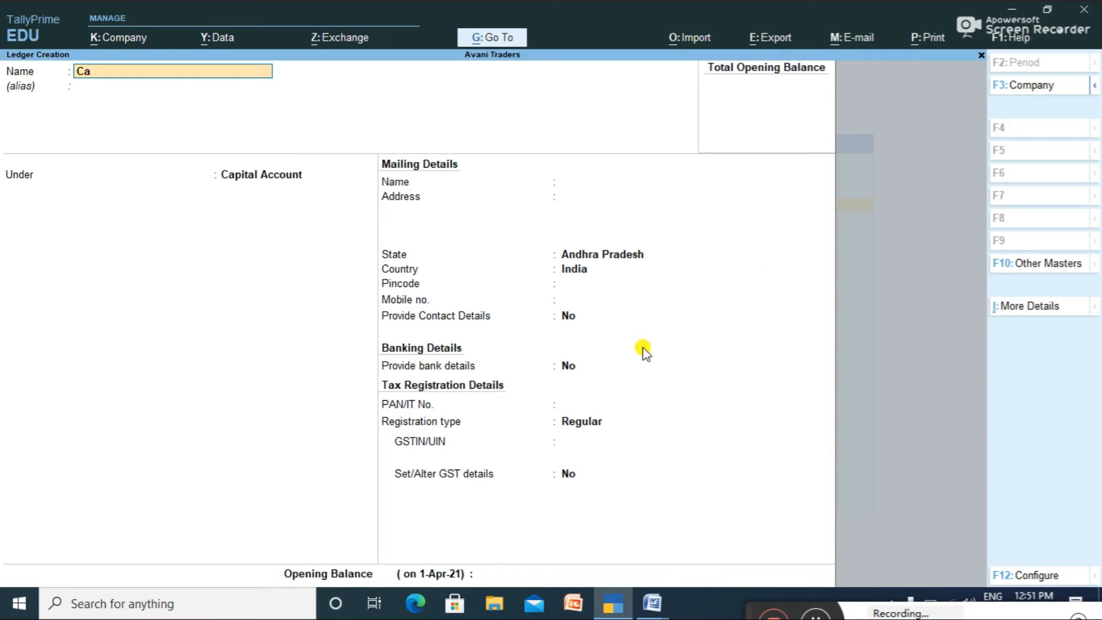
type("pital")
key("Return")
type("Ca")
key("Down")
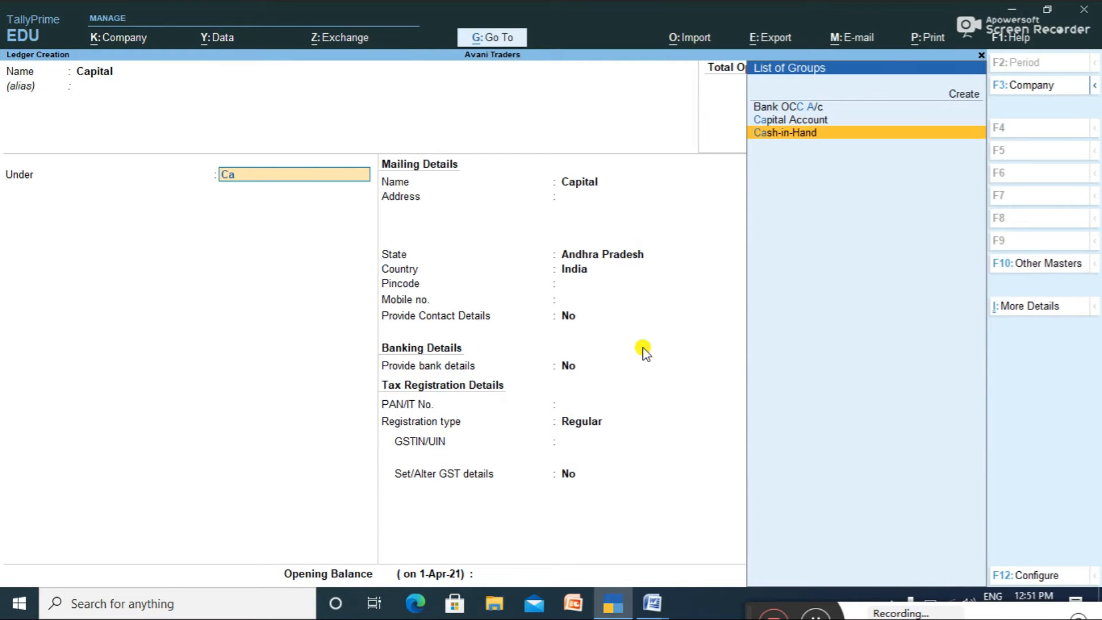
key("Up")
key("Return")
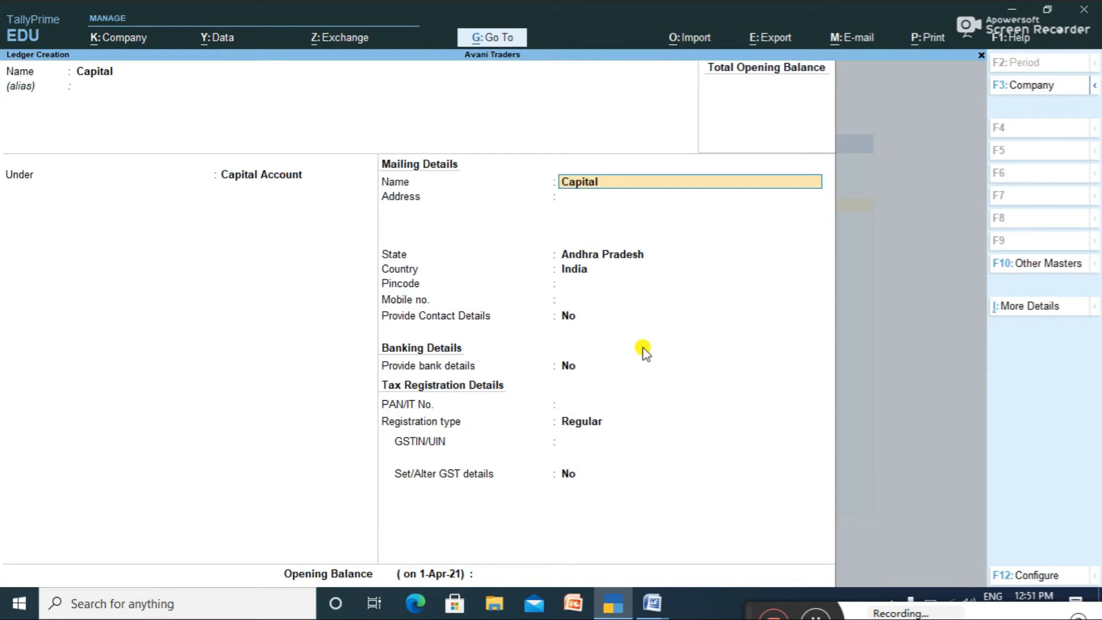
key("ctrl+a")
Check the expense headings in the Word document and create a Salaries ledger under Indirect Expenses.
key("alt+Tab")
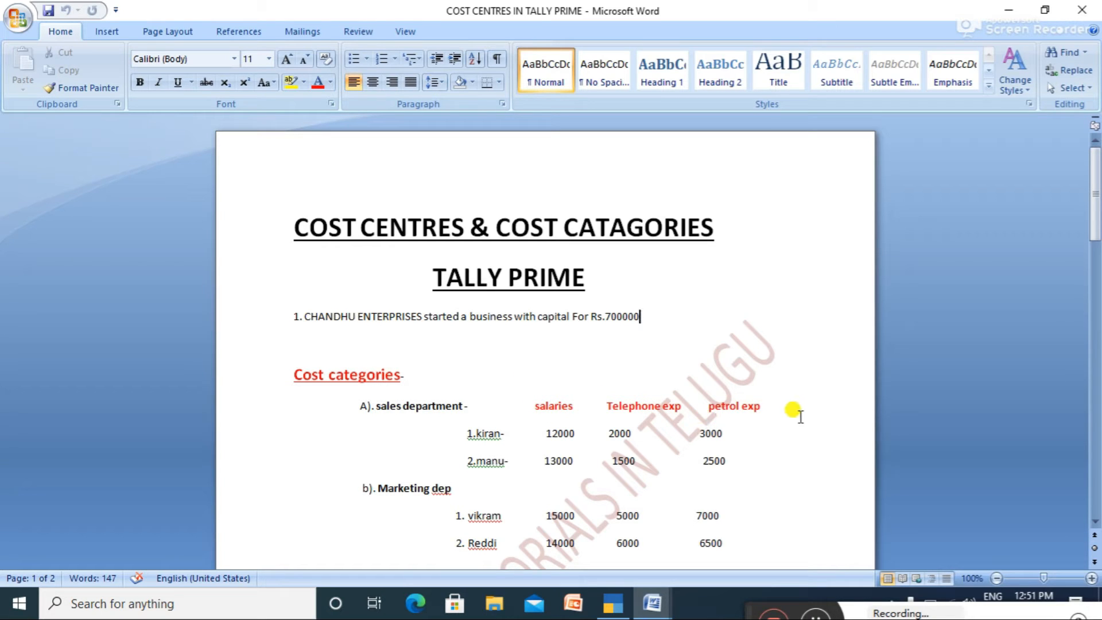
key("alt+Tab")
type("Salaries")
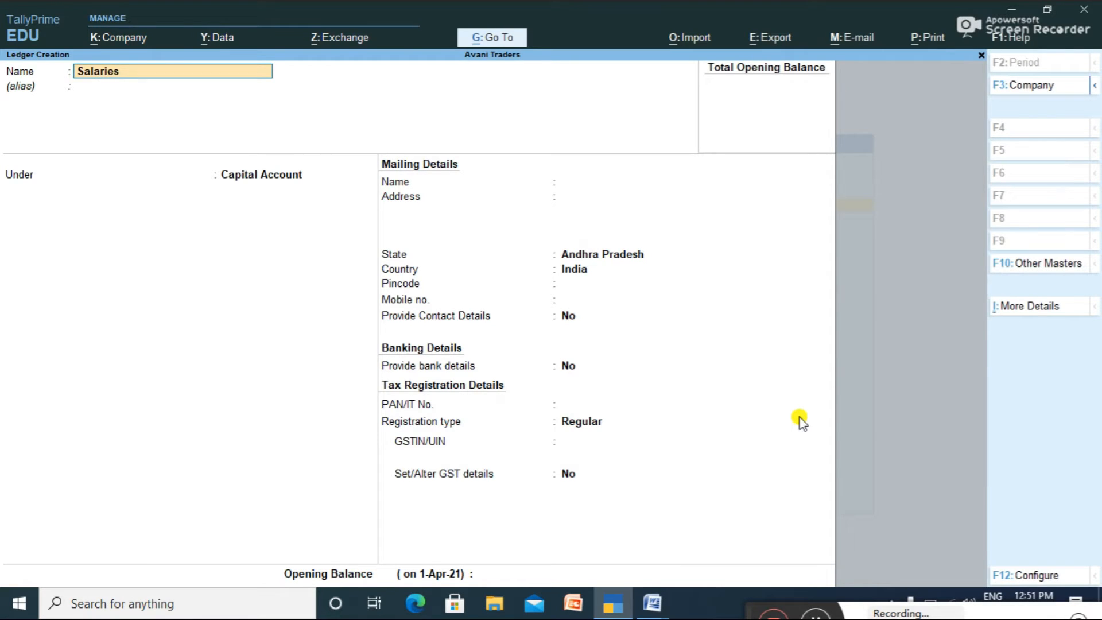
key("Return")
type("In")
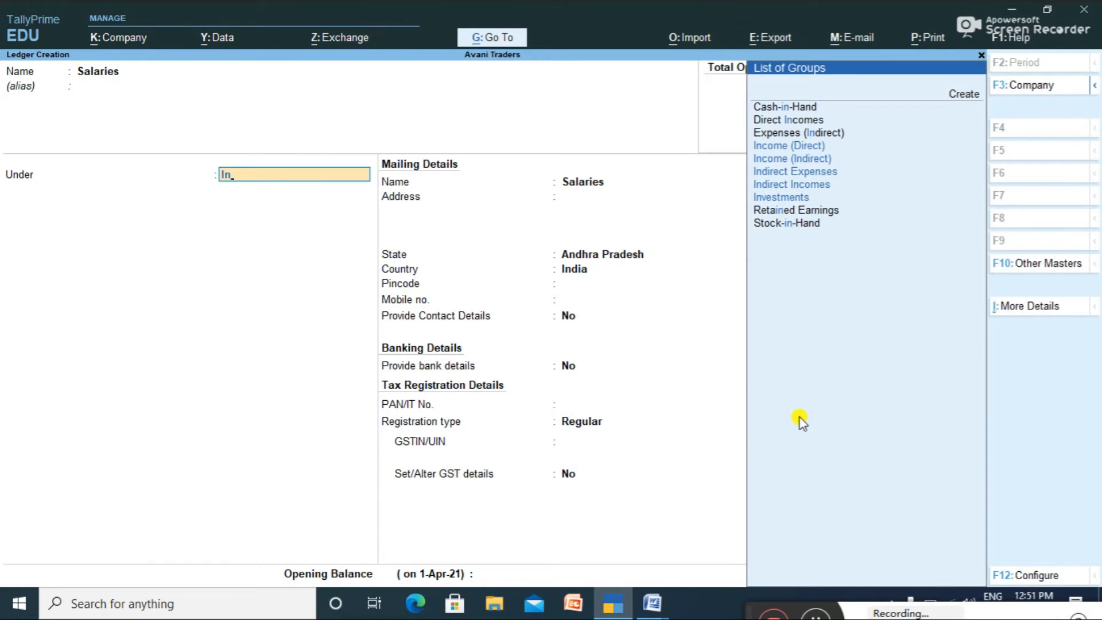
key("Down")
key("Down")
key("Down")
key("Return")
key("Return")
key("Return")
key("Return")
key("ctrl+a")
Create a ledger named Telephone Exp under Indirect Expenses with the default statutory details.
type("Te")
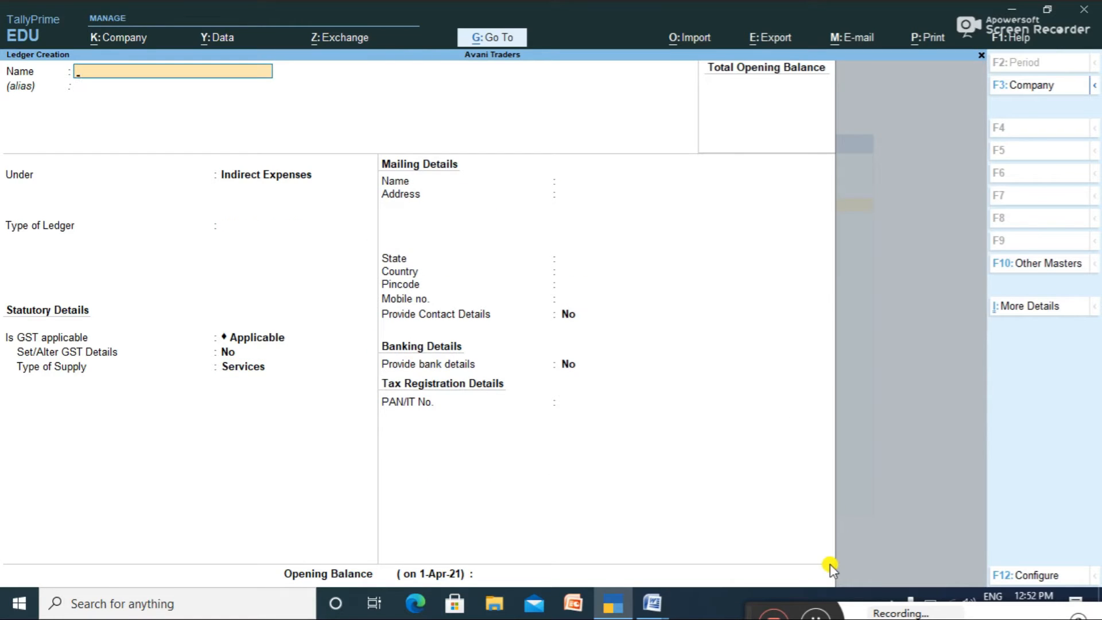
type("lephone Exp")
key("Return")
key("Return")
key("Return")
key("Return")
key("Return")
key("Return")
key("Return")
key("Return")
Create a ledger named Petrol Exp under Indirect Expenses and return to the Gateway of Tally.
key("alt")
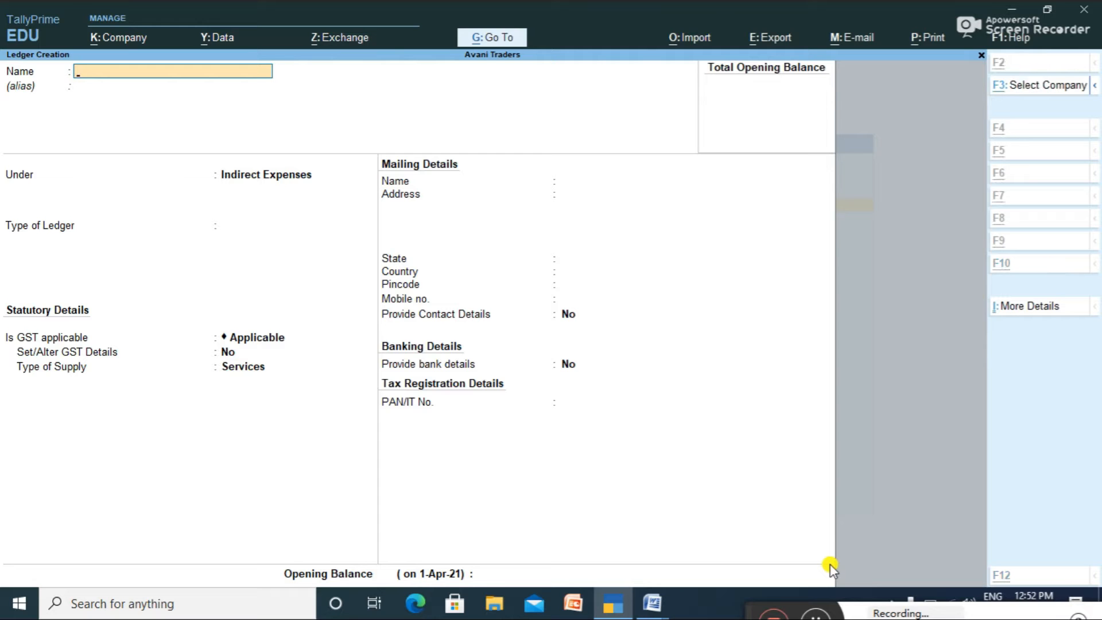
key("alt+Tab")
key("alt+Tab")
type("Petrol a")
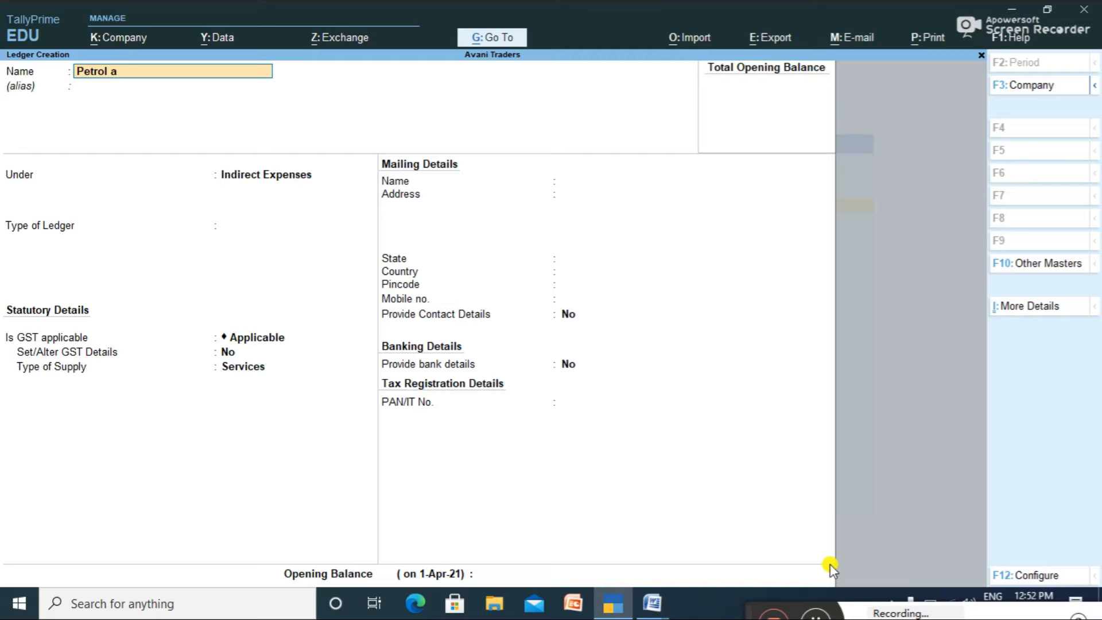
key("BackSpace")
type("Exp")
key("Return")
key("Return")
key("Return")
key("Return")
key("Return")
key("Return")
key("Return")
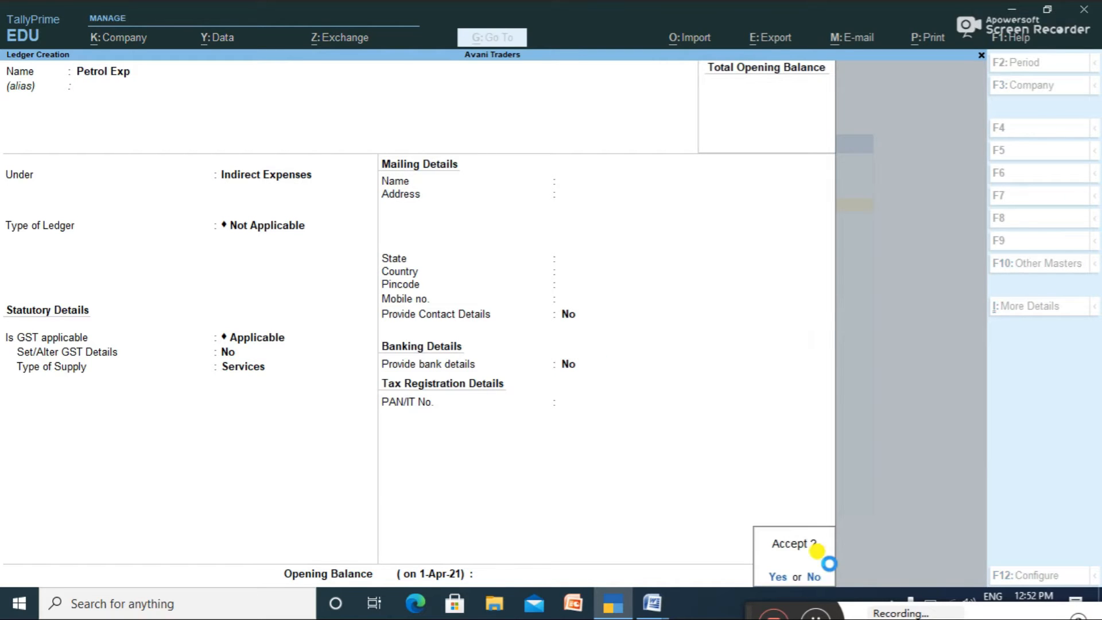
key("Return")
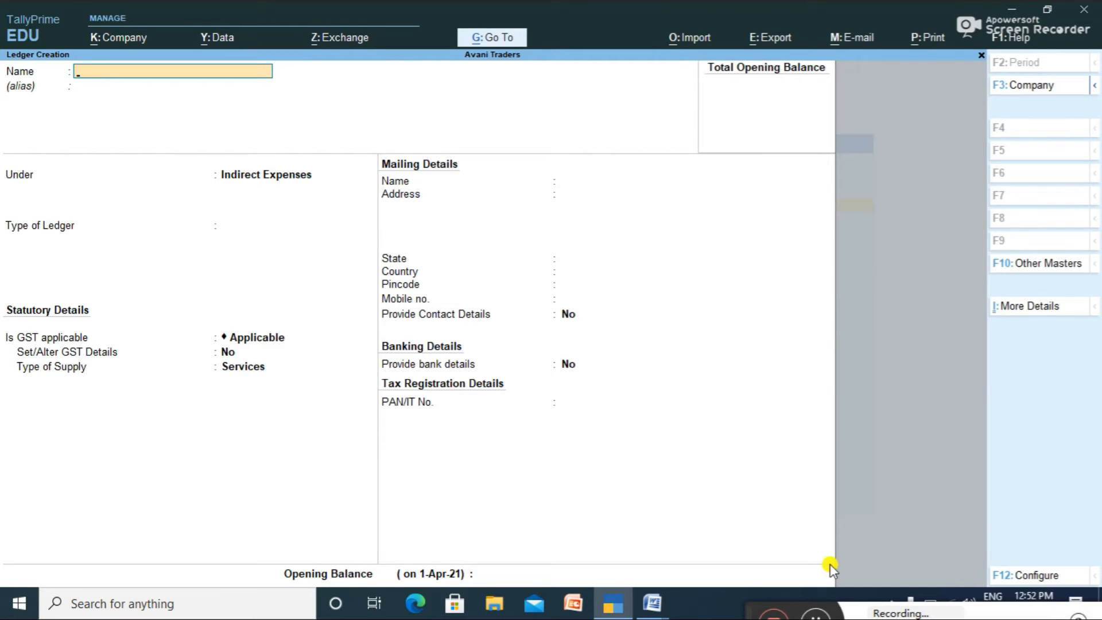
key("Escape")
key("Escape")
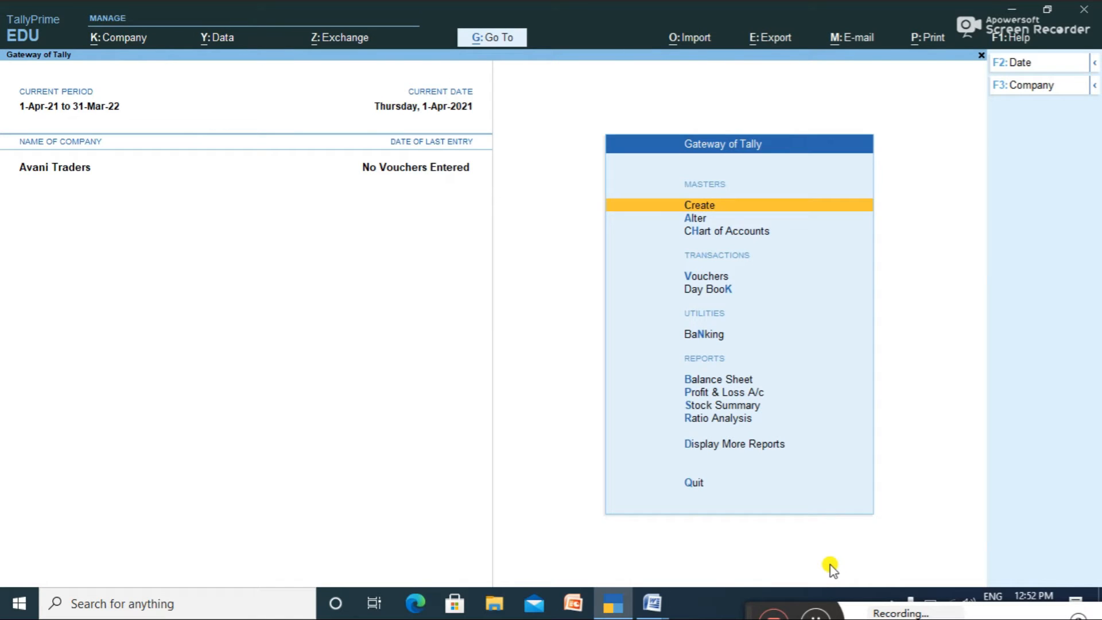
Review the cost categories in the Word document and check the list of masters that can be created in TallyPrime.
key("alt+Tab")
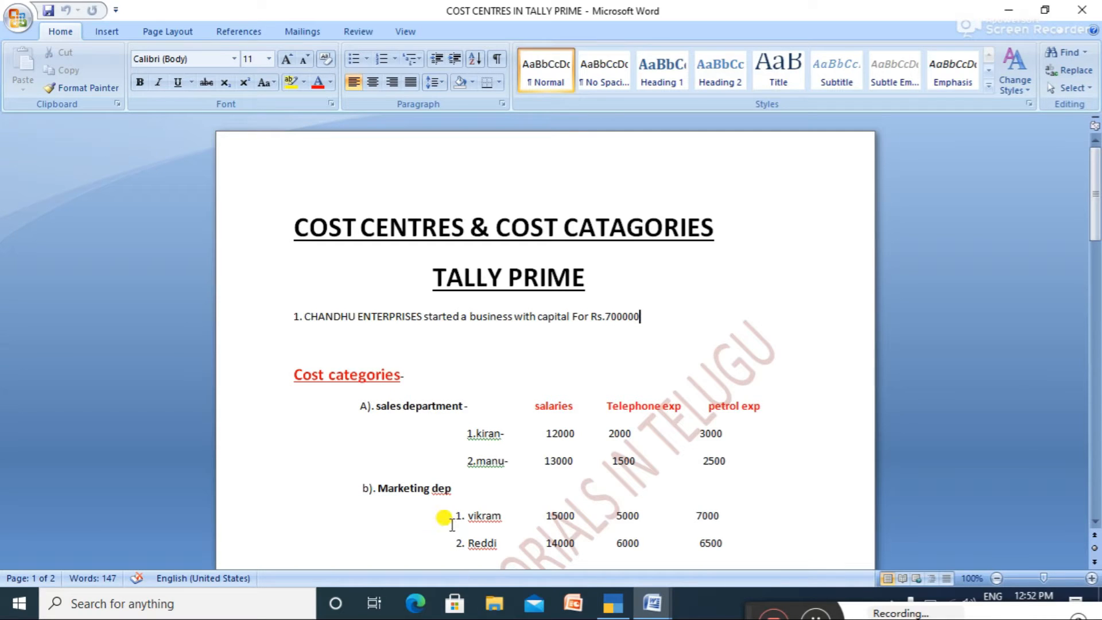
key("alt+Tab")
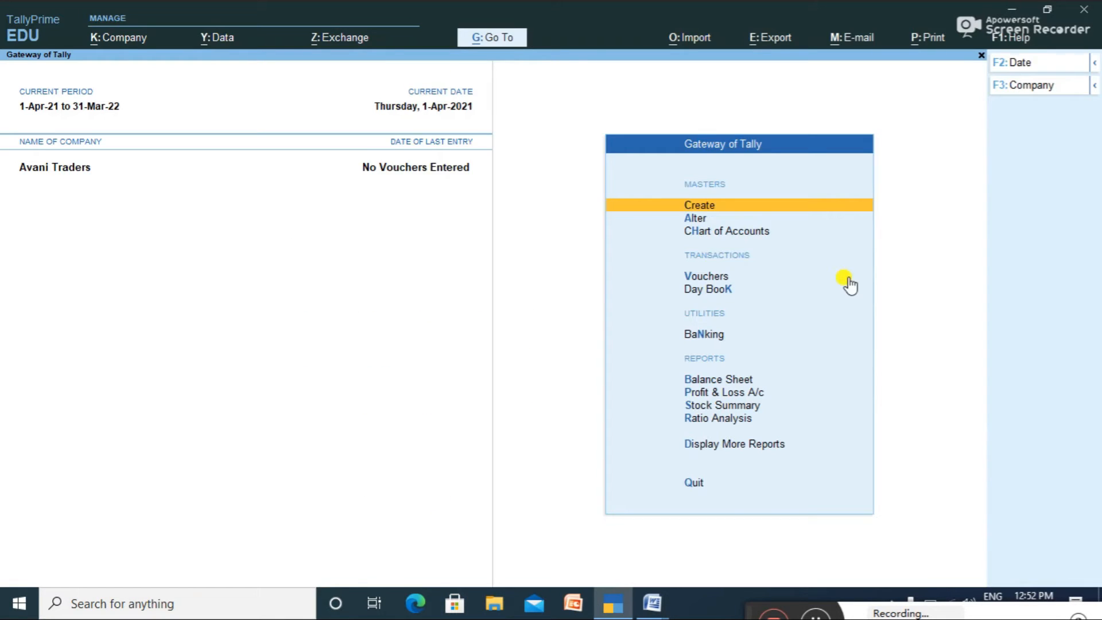
key("Return")
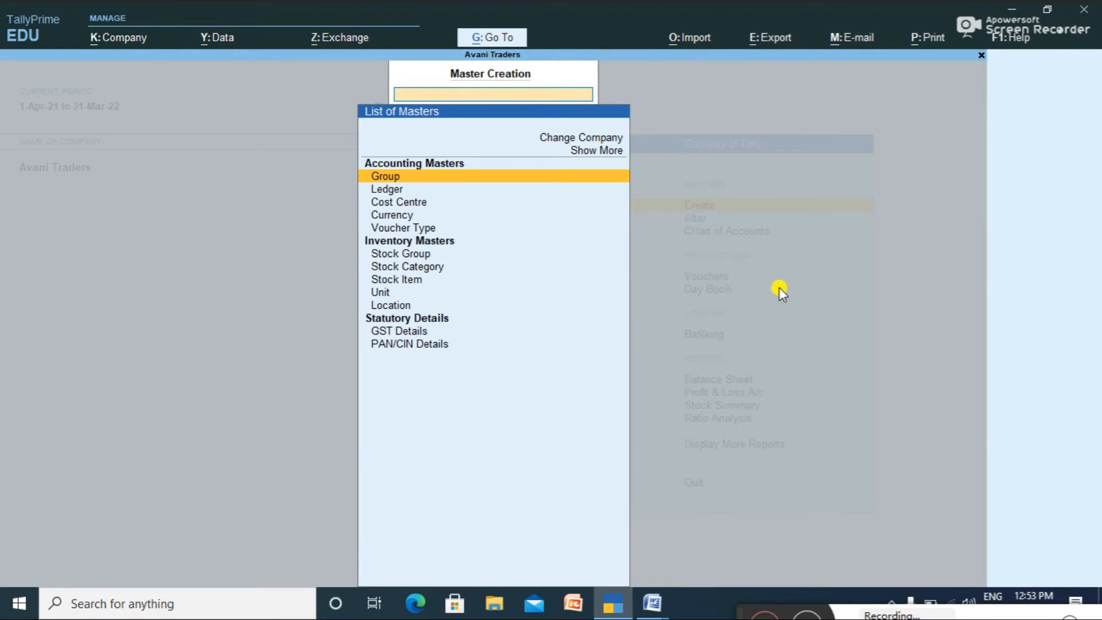
key("Escape")
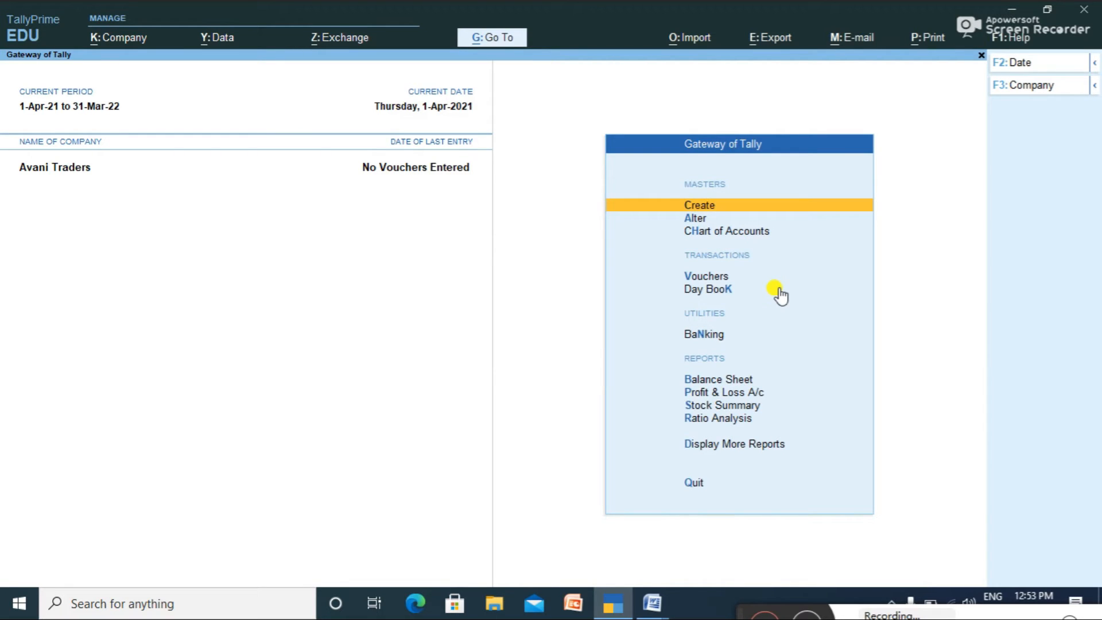
Open the Salaries ledger for alteration, check its cost centre setting and accept the ledger.
key("Down")
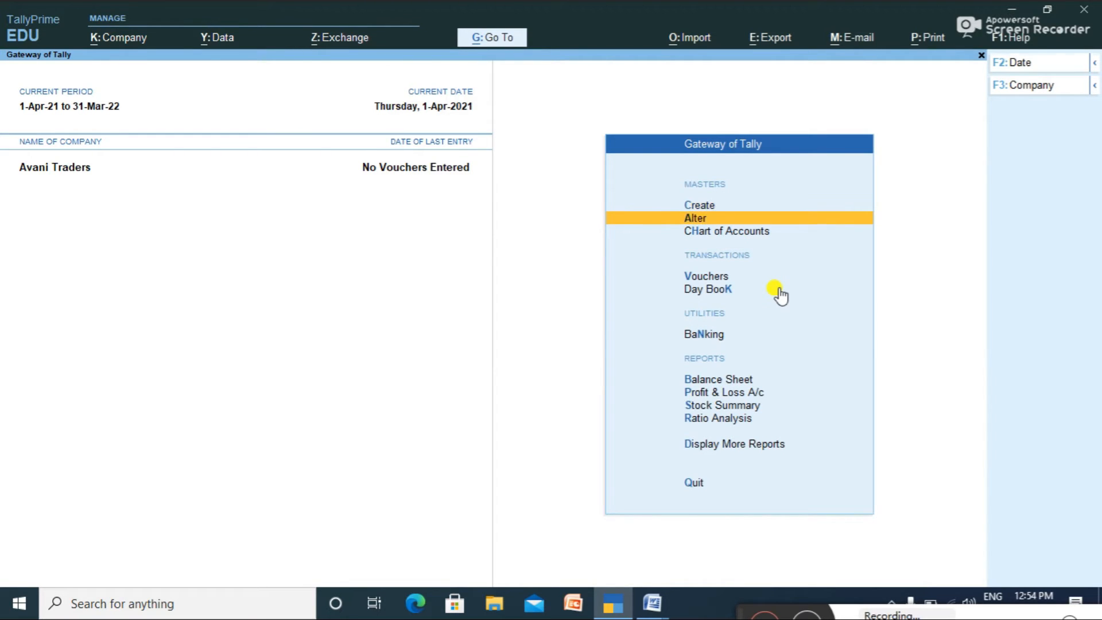
key("Return")
key("Down")
key("Return")
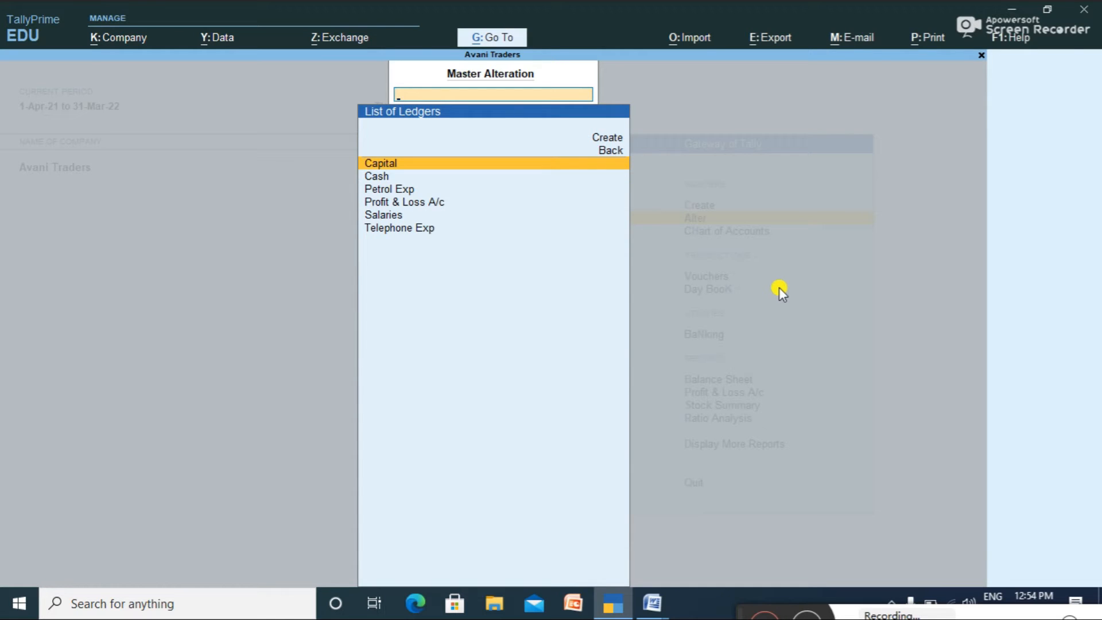
key("Down")
key("Down")
key("Down")
key("Down")
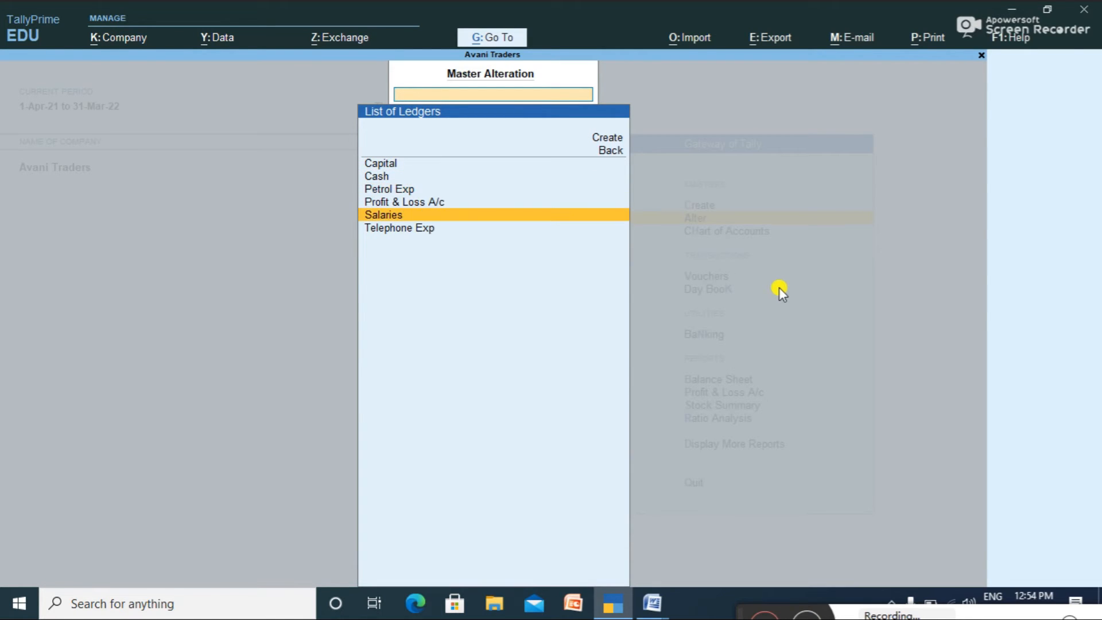
key("Return")
key("Return")
key("Return")
key("Return")
key("Return")
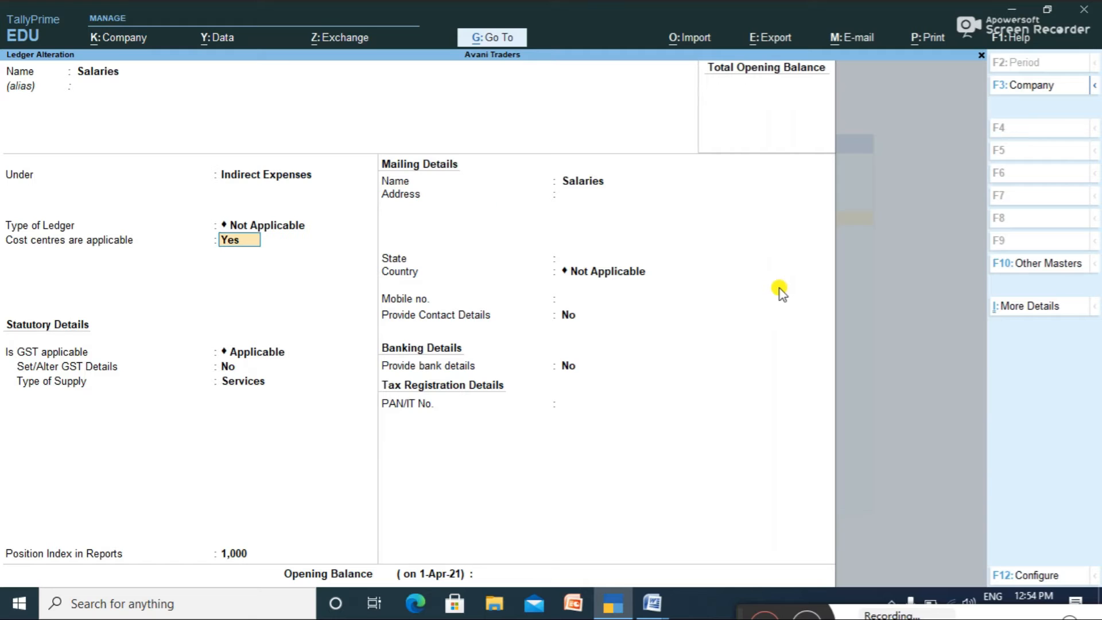
key("ctrl")
key("ctrl+a")
Review the Telephone Exp ledger in alteration, accept it and return to the Gateway of Tally.
key("Down")
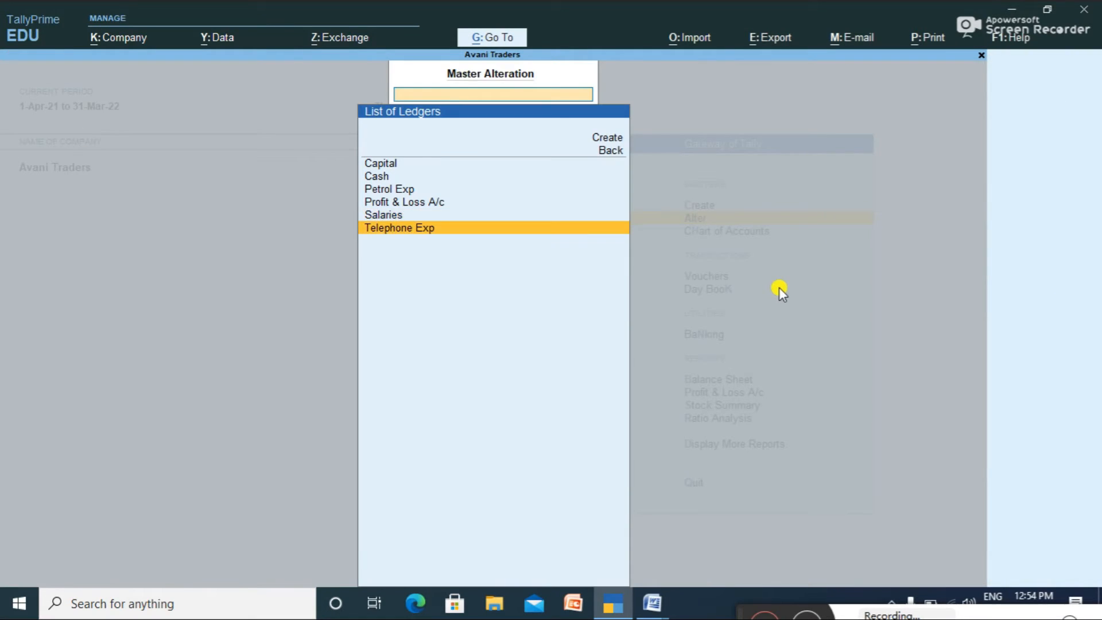
key("Return")
key("ctrl")
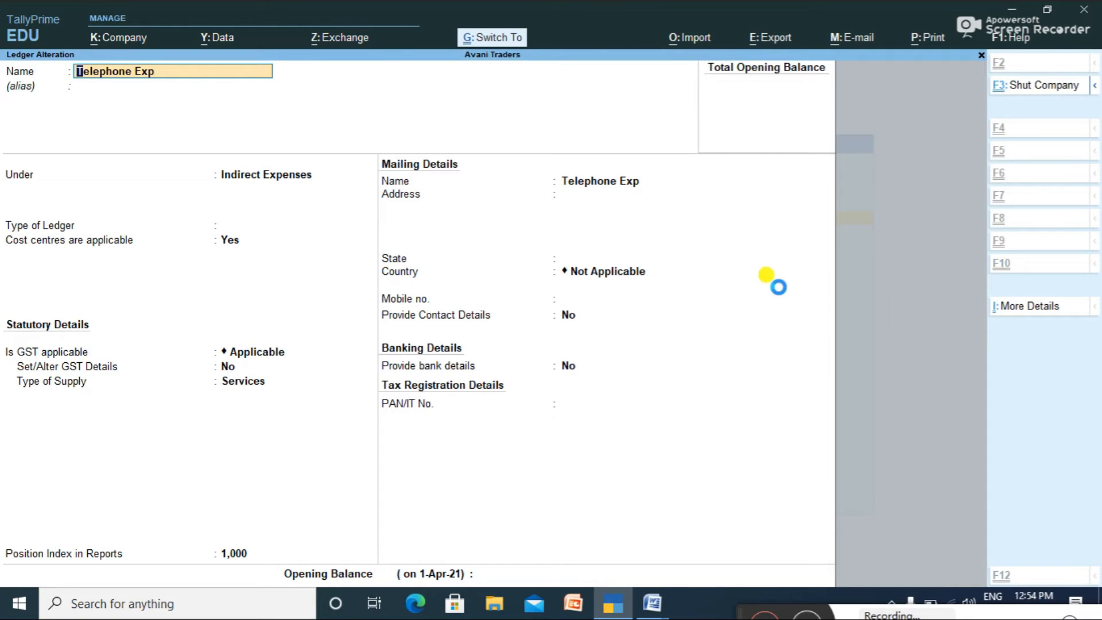
key("ctrl+a")
key("Escape")
key("Escape")
Open the list of masters for creation and expand it to show more master types.
key("Up")
key("Return")
key("Down")
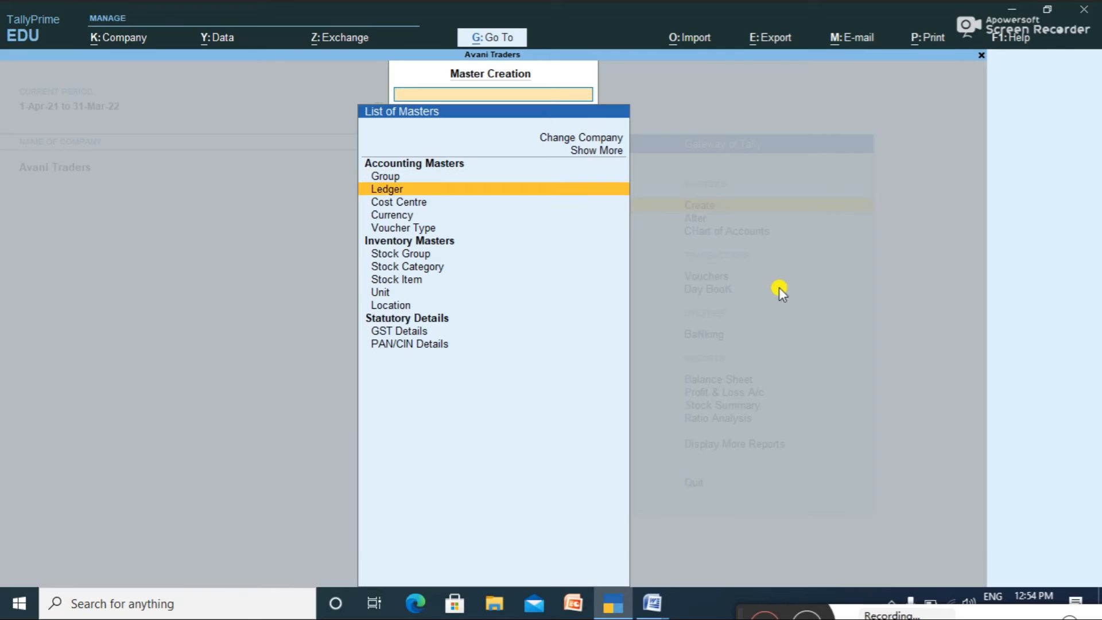
key("Down")
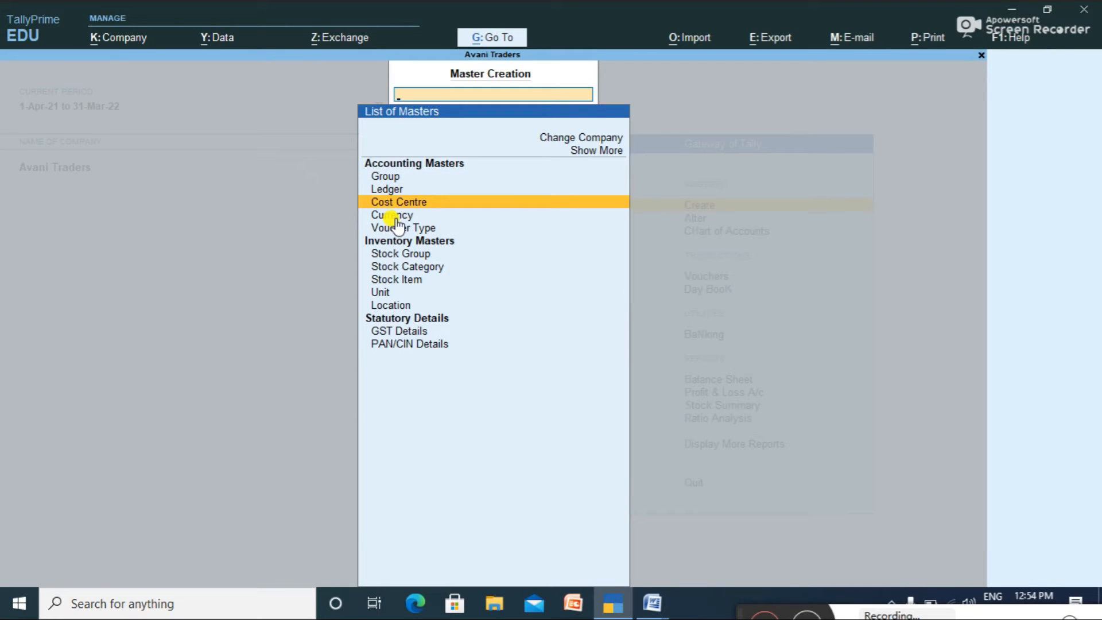
left_click(600, 151)
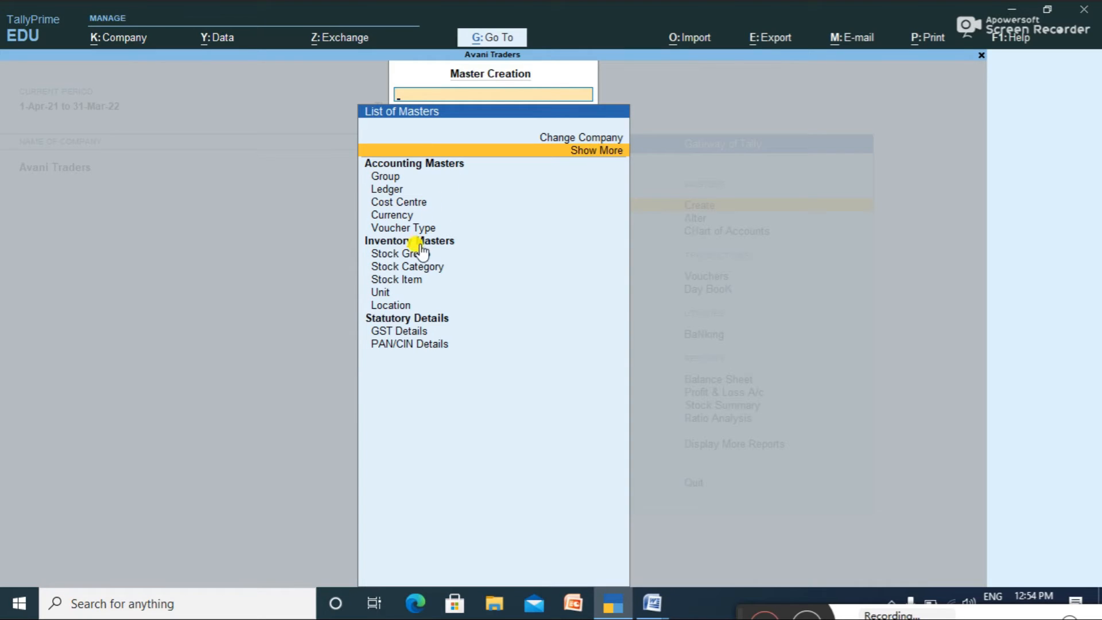
left_click(592, 153)
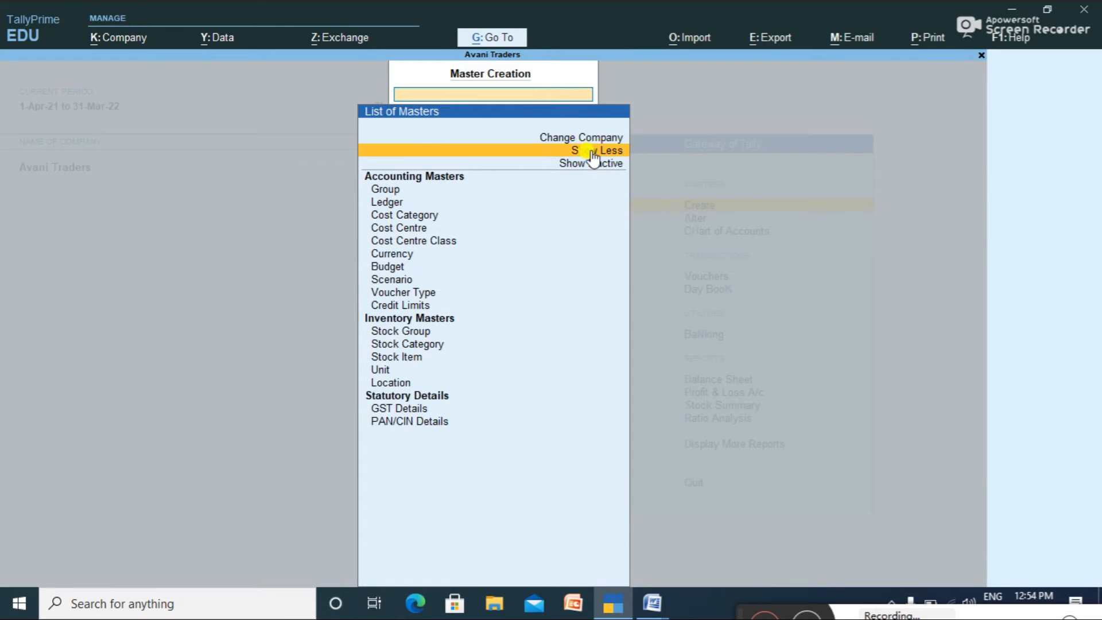
Create a new cost category named Sales Dep, allocating revenue items but not non-revenue items.
key("Down")
key("Down")
key("Down")
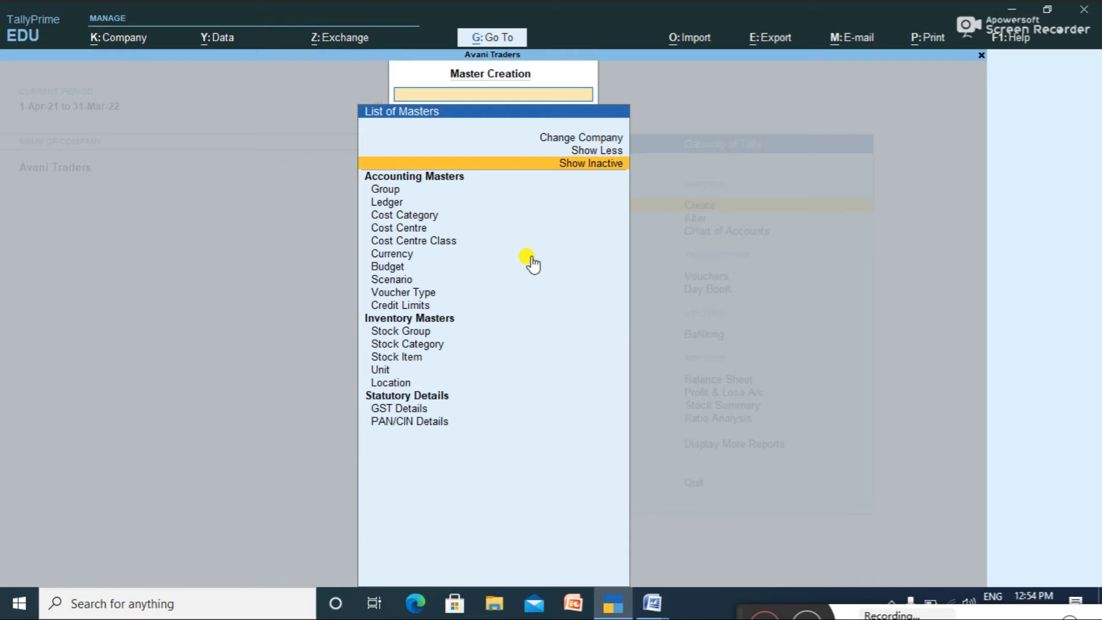
key("Down")
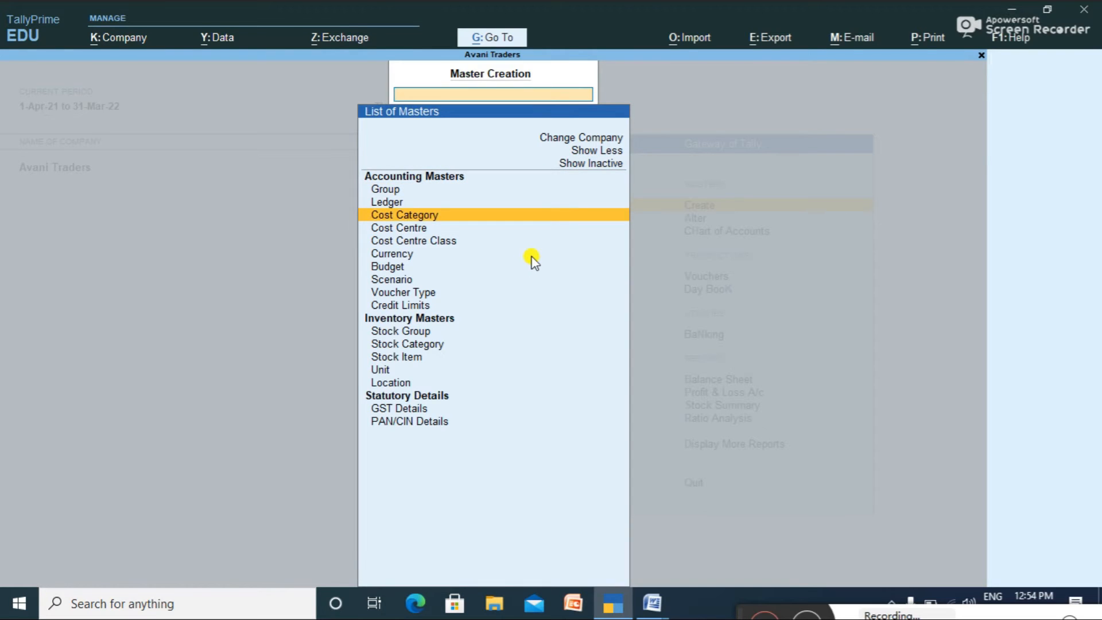
key("Return")
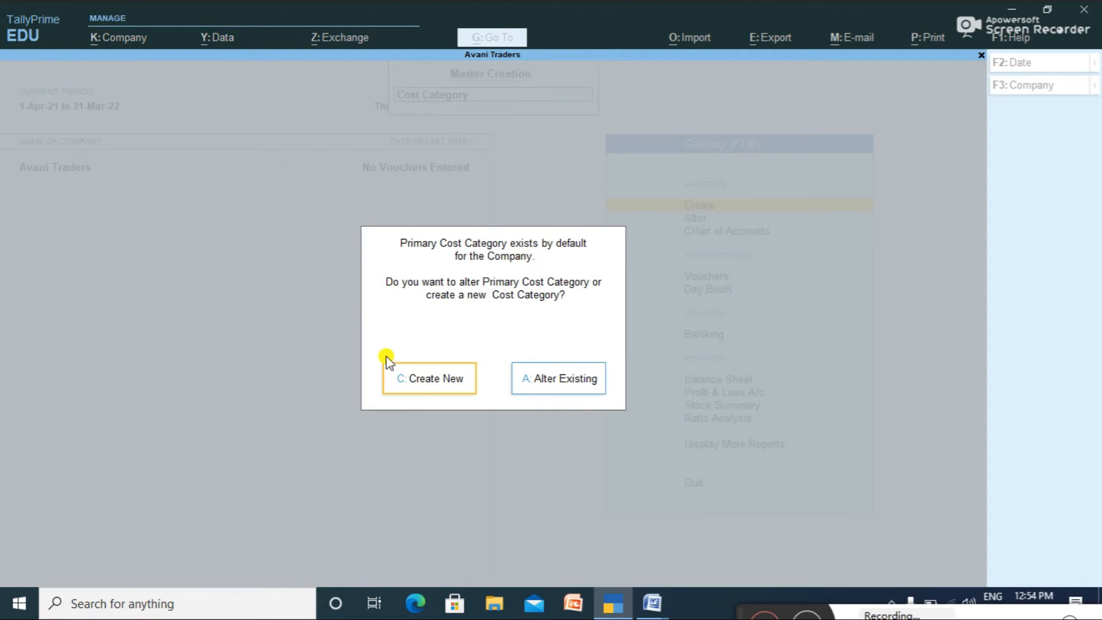
left_click(458, 392)
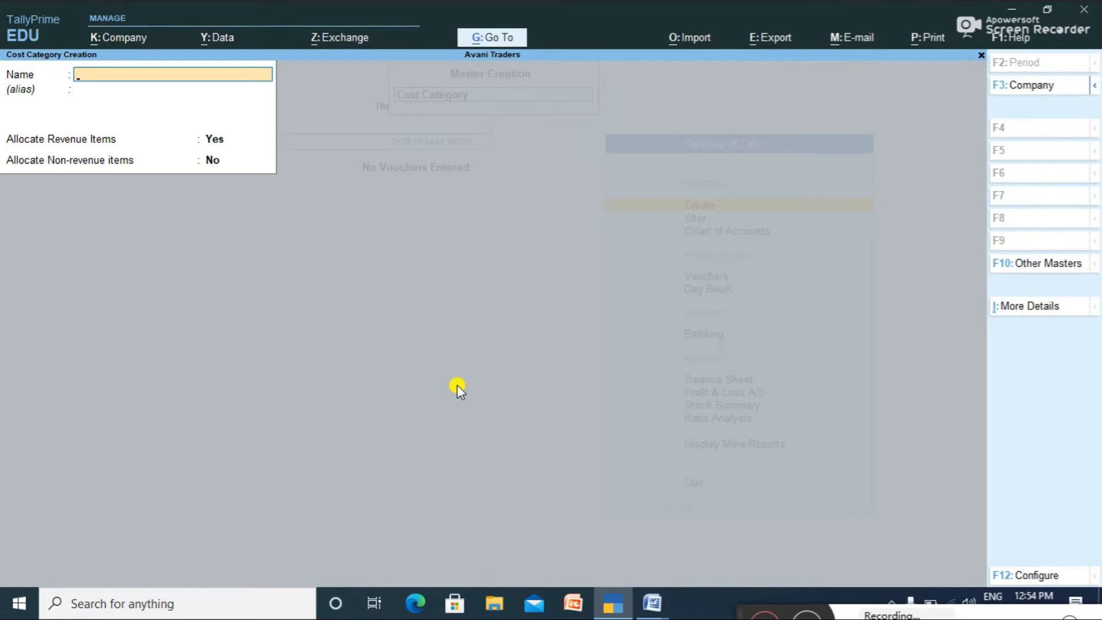
key("alt+Tab")
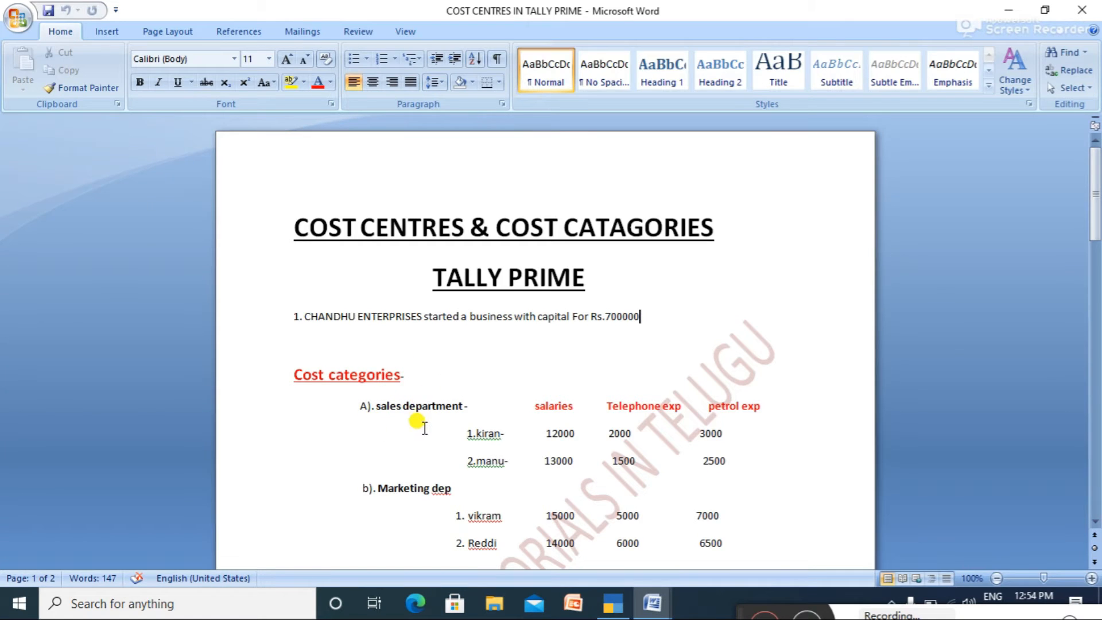
key("alt+Tab")
type("Sales Dep")
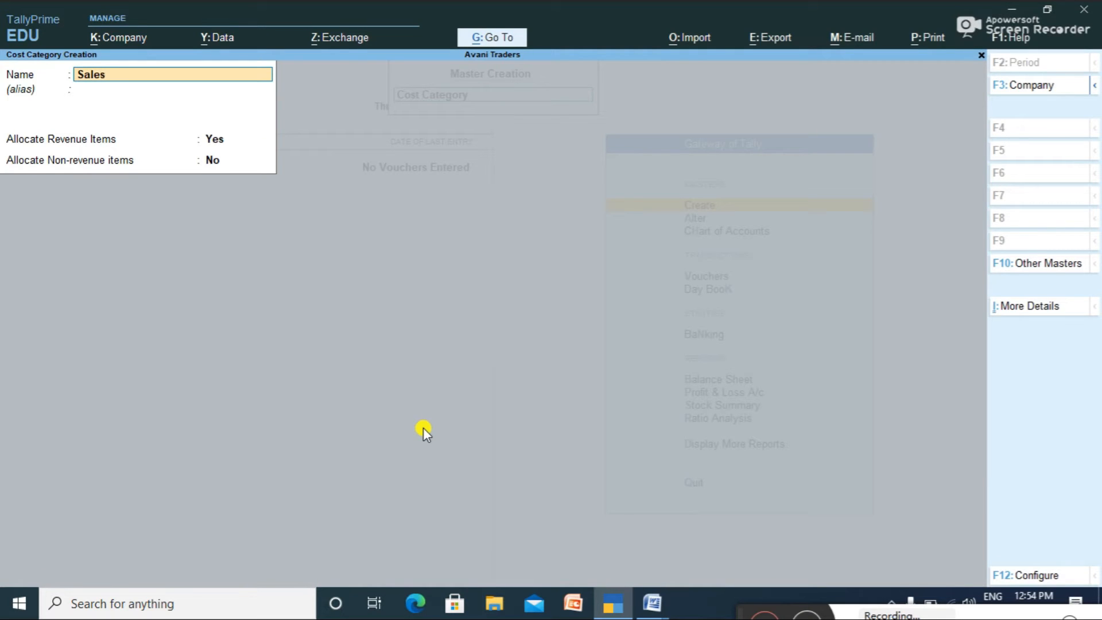
key("Return")
key("Return")
key("Return")
key("Return")
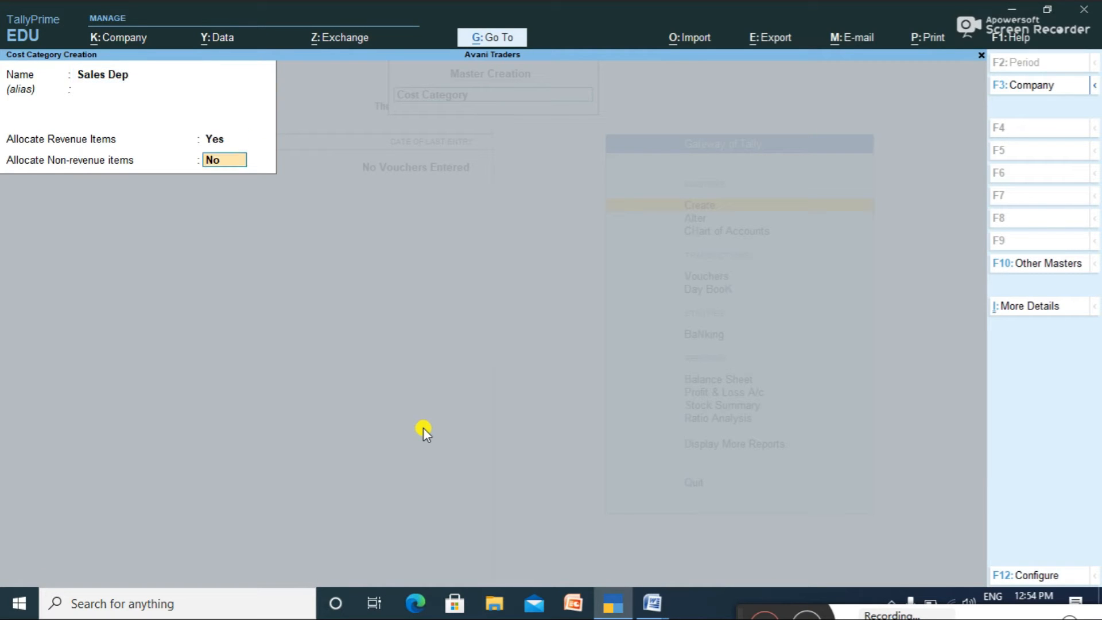
key("Return")
Check the next department in the Word document and create a cost category named Marketting Dep with the default allocation settings.
key("alt+Tab")
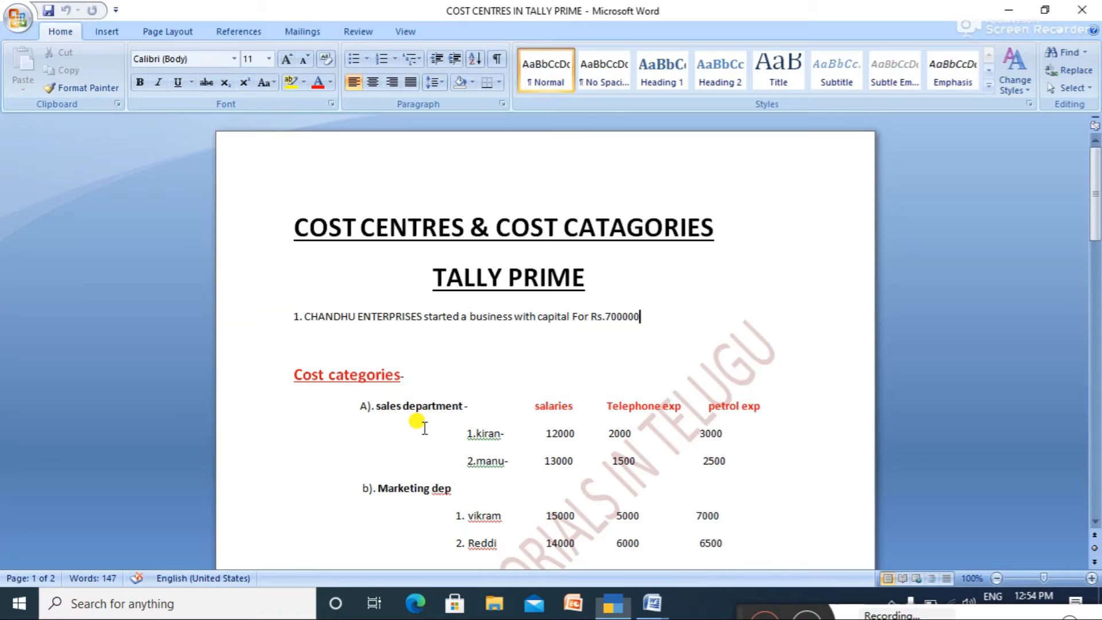
key("alt+Tab")
type("Ma")
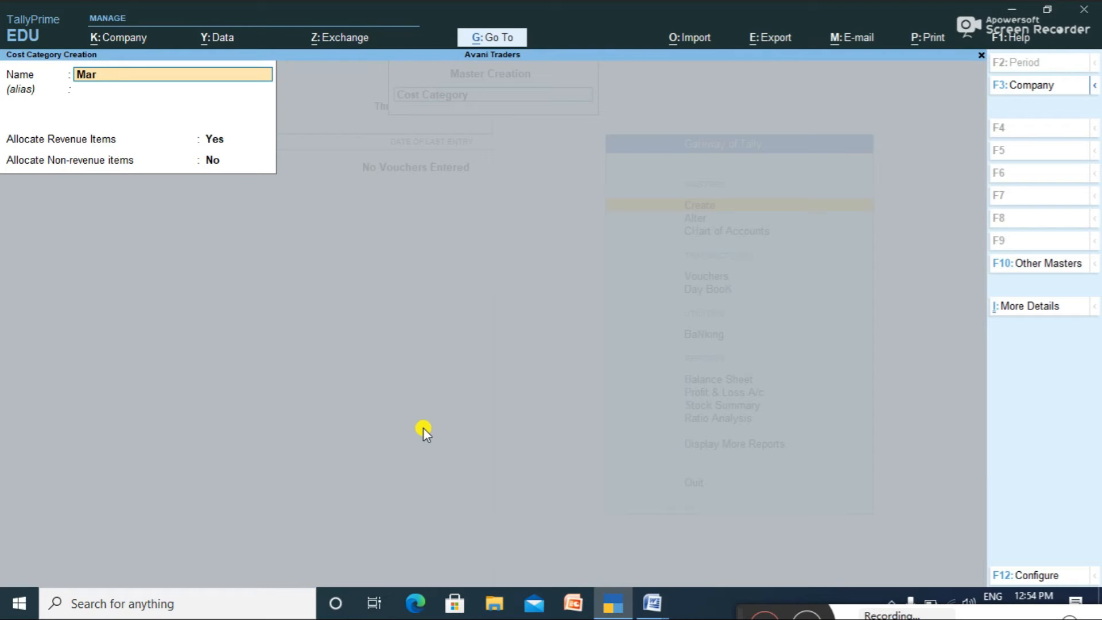
type("rketting Deo")
key("BackSpace")
type("p")
key("Return")
key("Return")
key("Return")
key("Return")
key("Return")
Look up the third department in the Word document and create a cost category named Purchase Dep with default allocations.
key("alt+Tab")
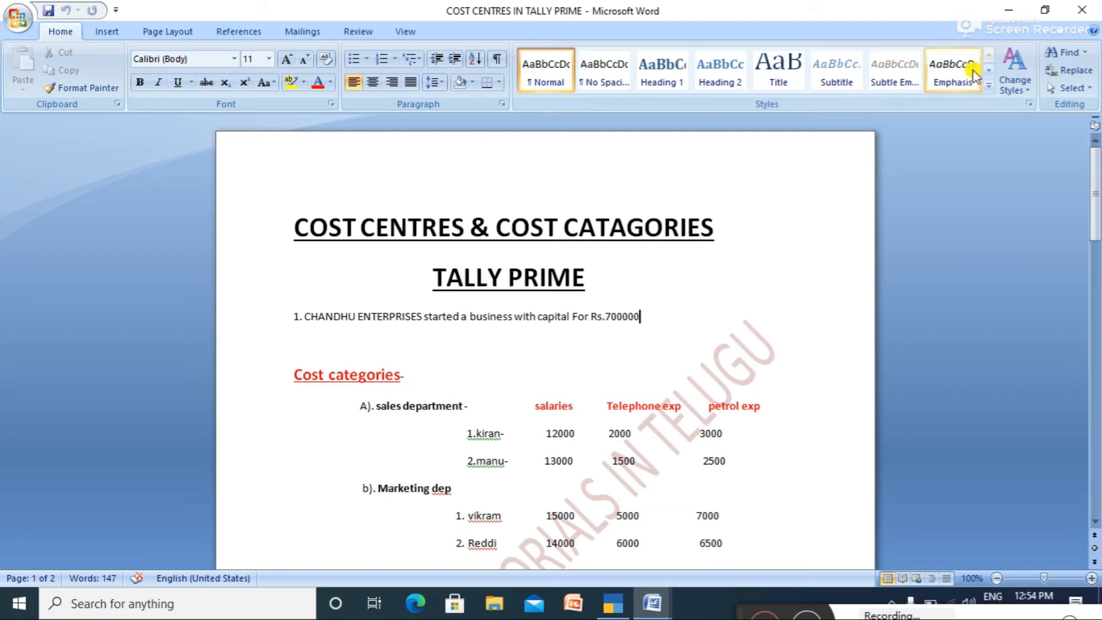
left_click_drag(1096, 171, 1098, 207)
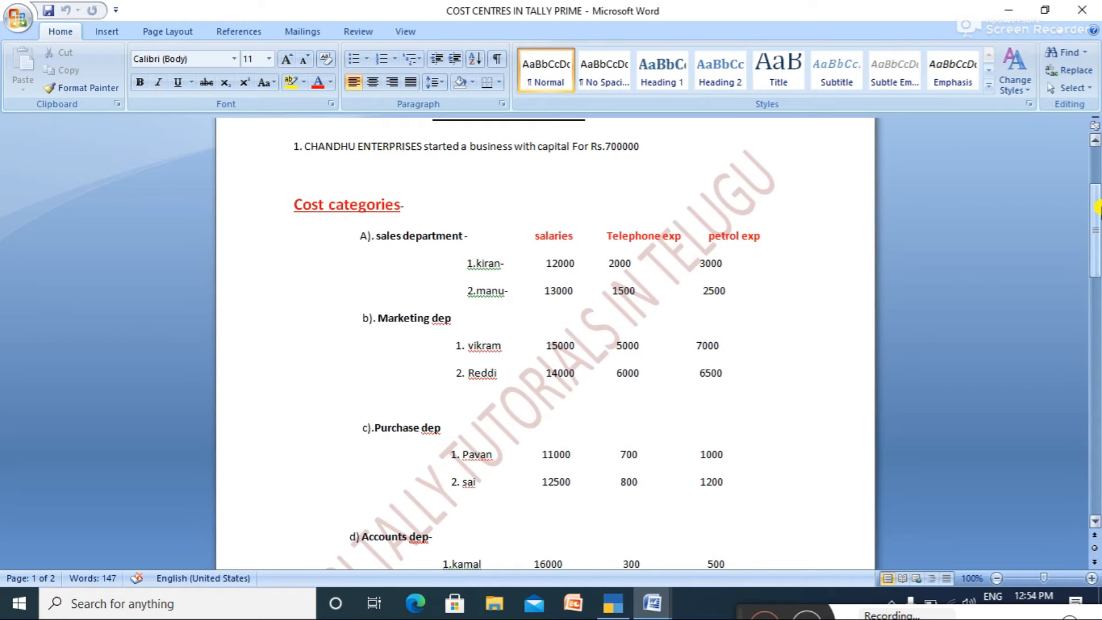
key("alt+Tab")
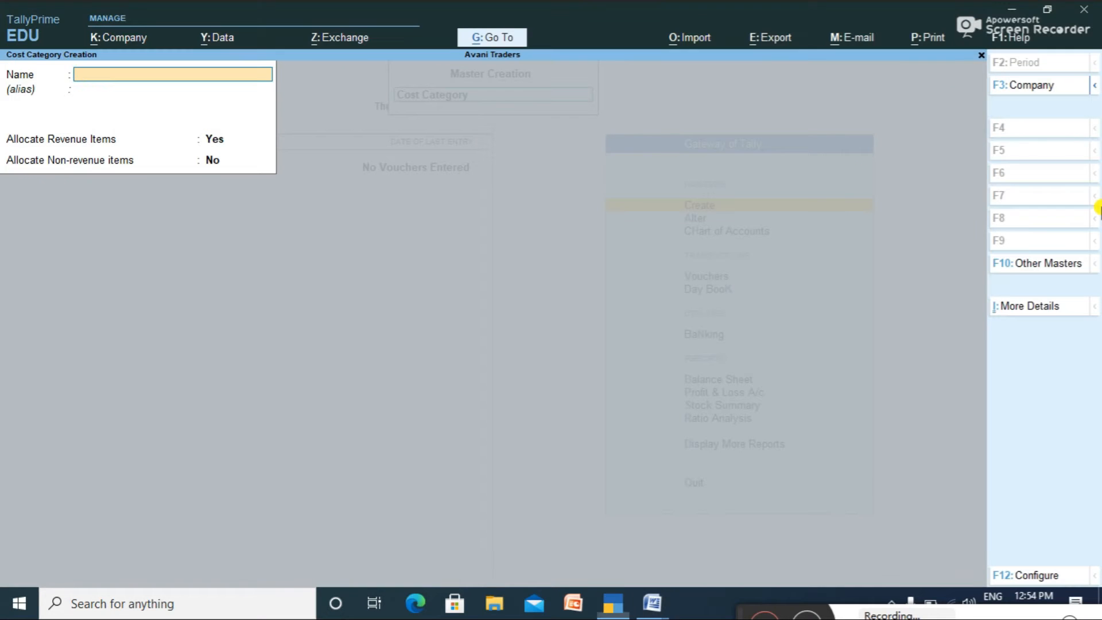
type("Purchase Dep")
key("Return")
key("Return")
key("Return")
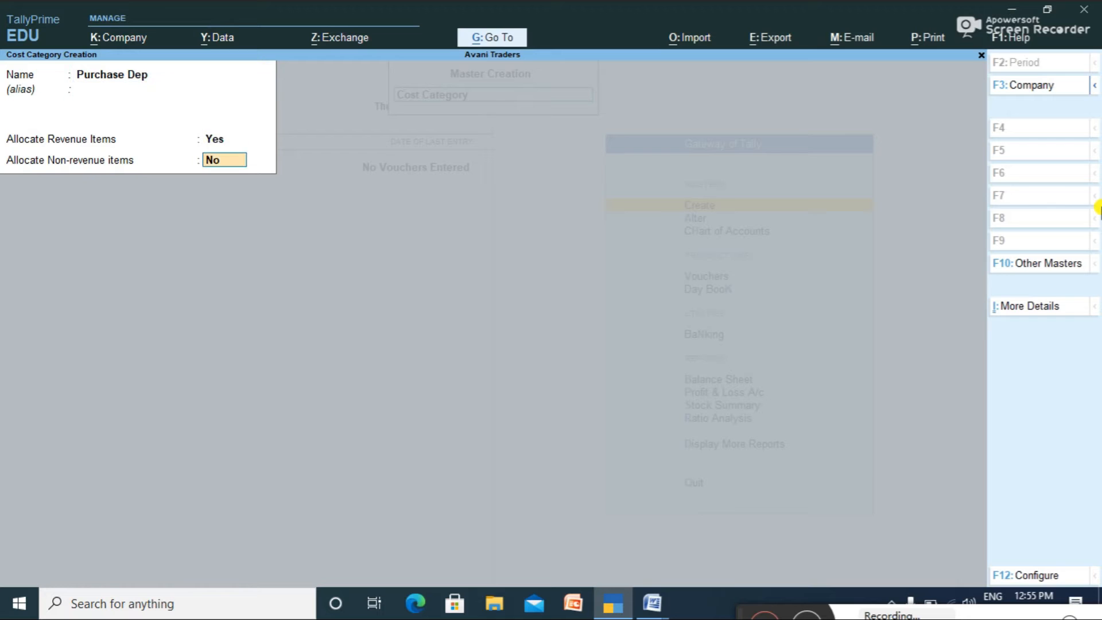
key("Return")
key("Return")
Check the fourth department in the Word document and create the Accounts Dep cost category with default allocations.
key("alt+Tab")
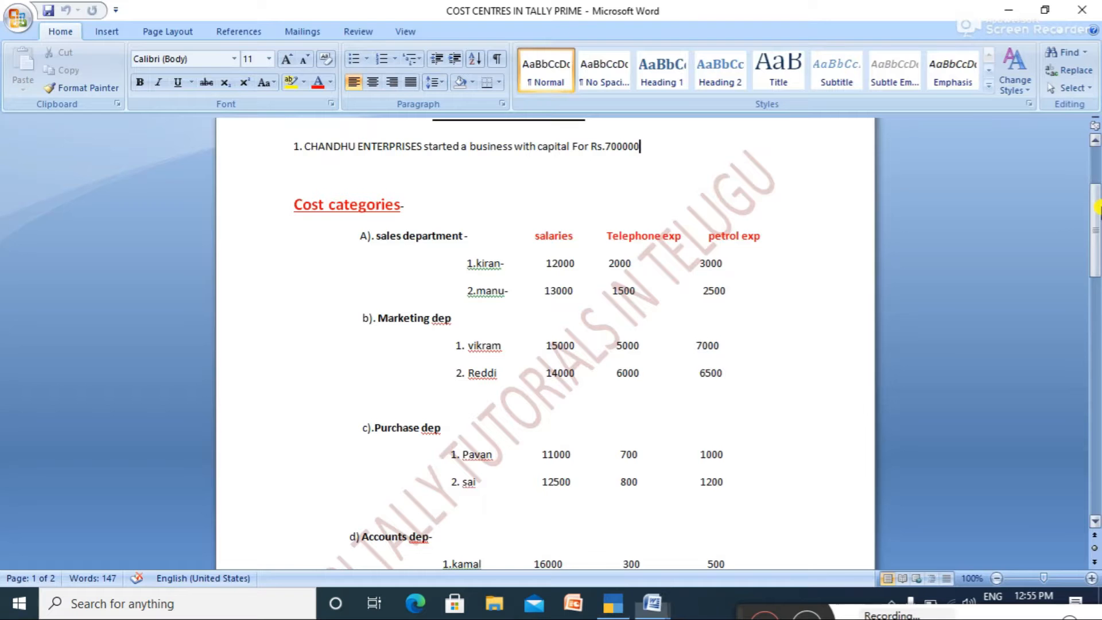
key("alt+Tab")
type("Accounts Dep")
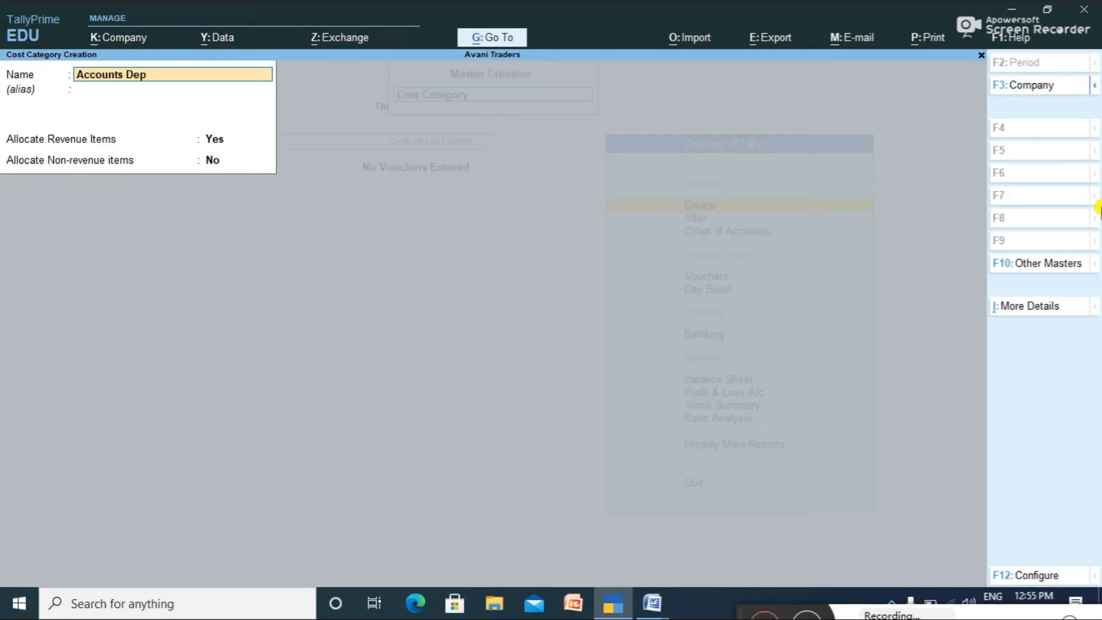
key("Return")
key("Return")
key("Return")
key("Return")
key("Return")
Recheck the department list in the Word document, leave cost category creation and start creating a cost centre.
key("alt+Tab")
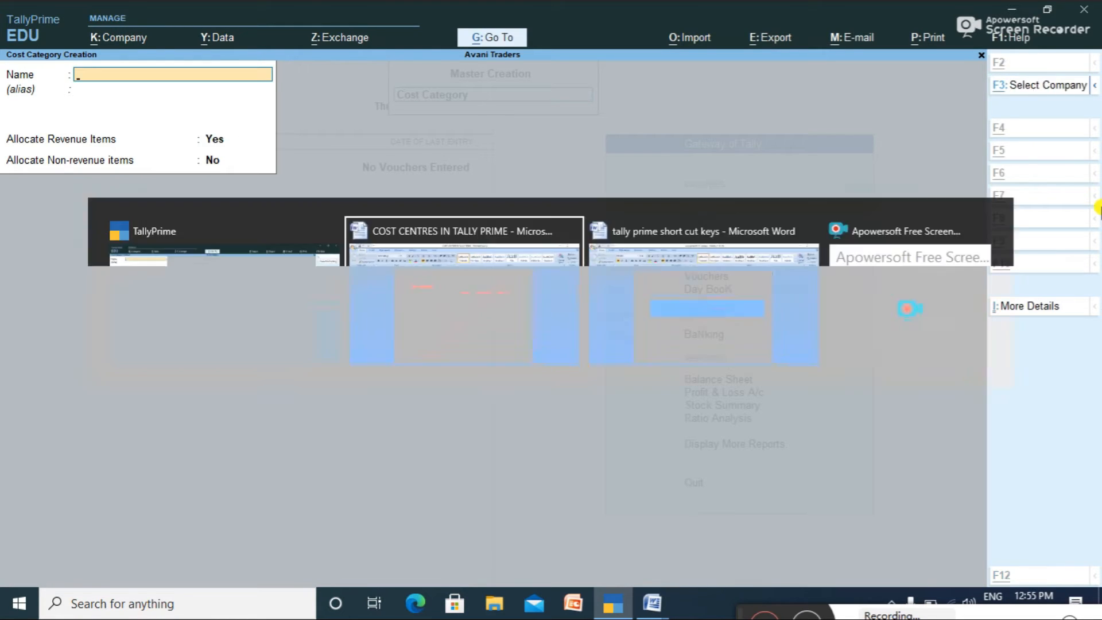
mouse_move(1095, 212)
left_mouse_down()
mouse_move(1094, 247)
mouse_move(1097, 205)
left_mouse_up()
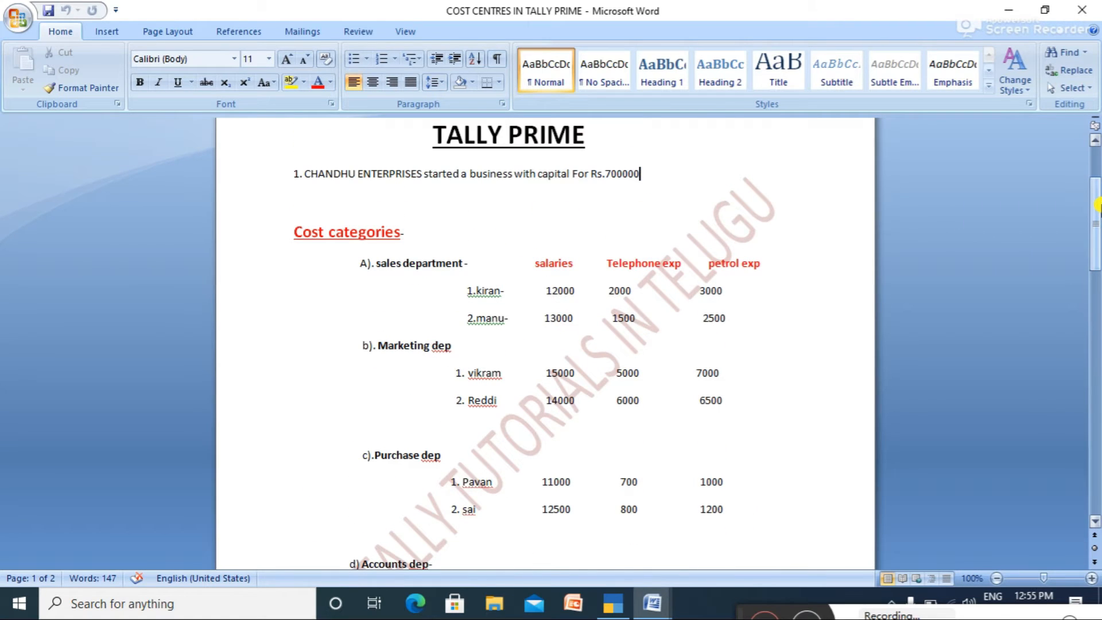
key("alt+Tab")
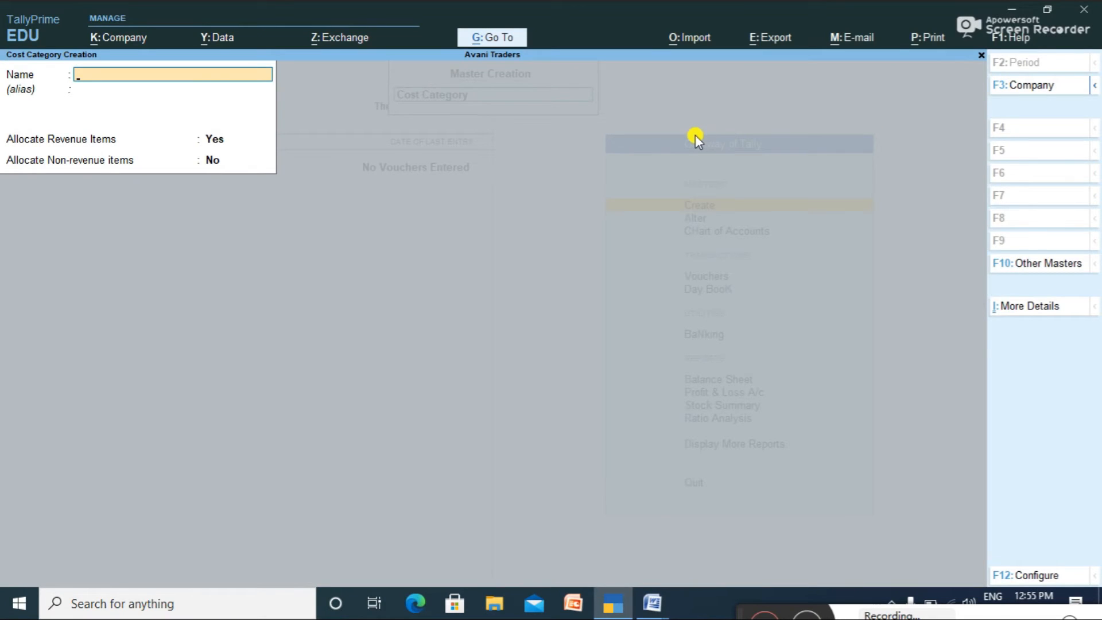
key("Escape")
key("y")
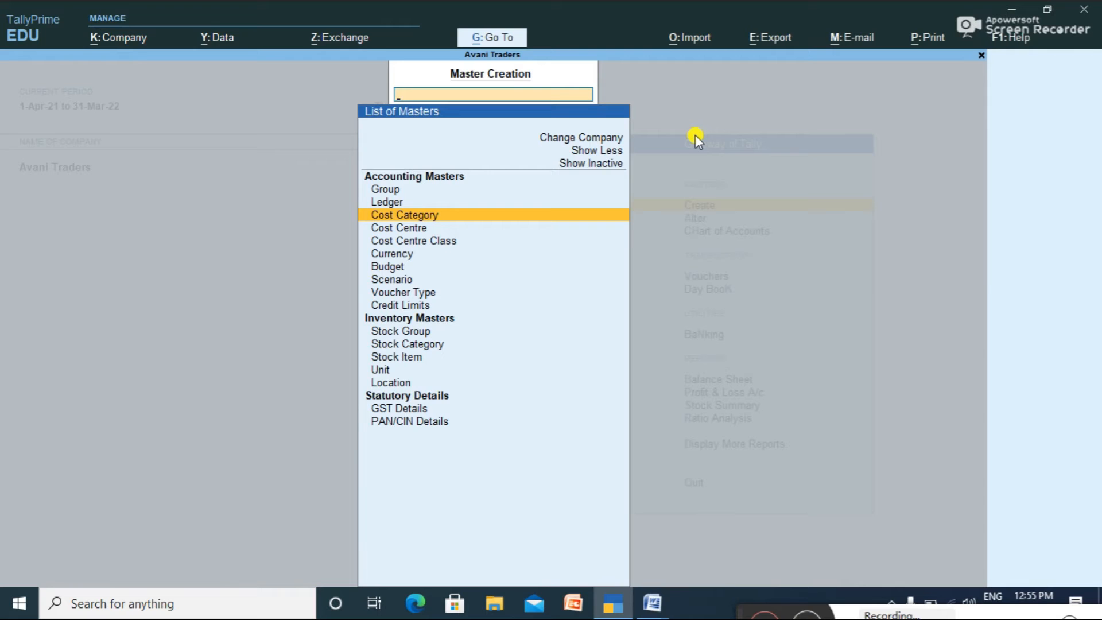
key("Down")
key("Return")
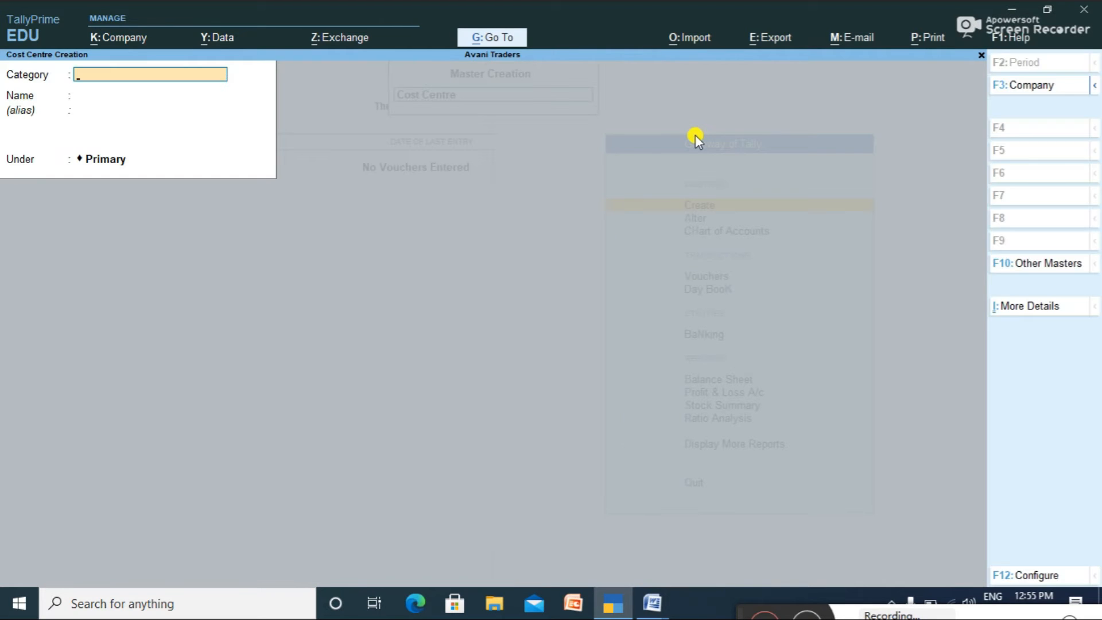
Check the first department in the Word document and assign the new cost centre to the Sales Dep category.
key("alt+Tab")
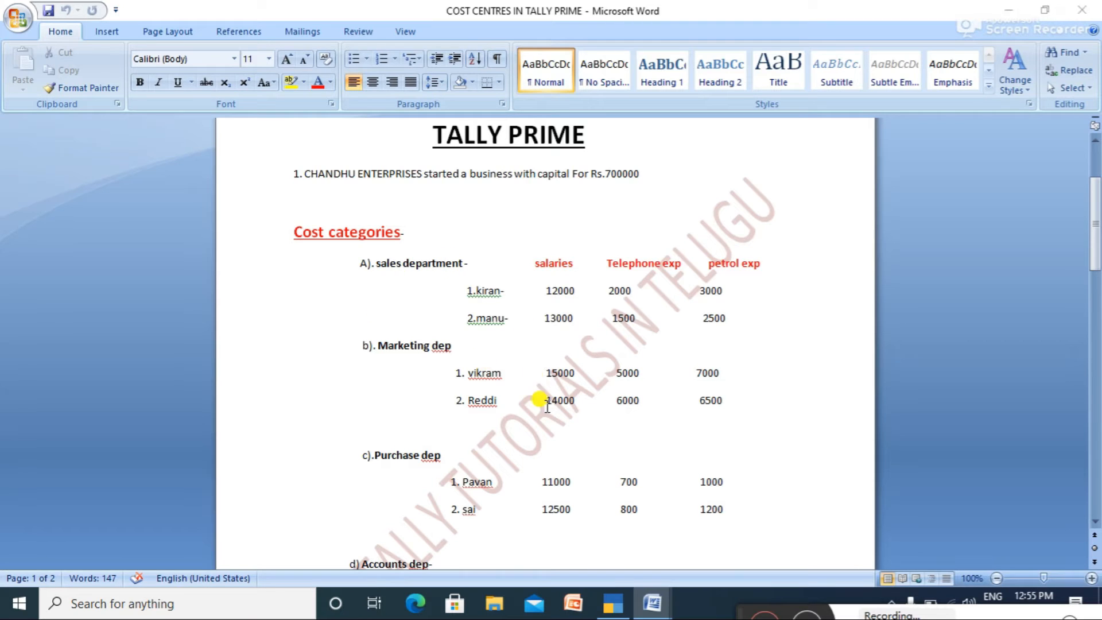
key("alt+Tab")
type("k")
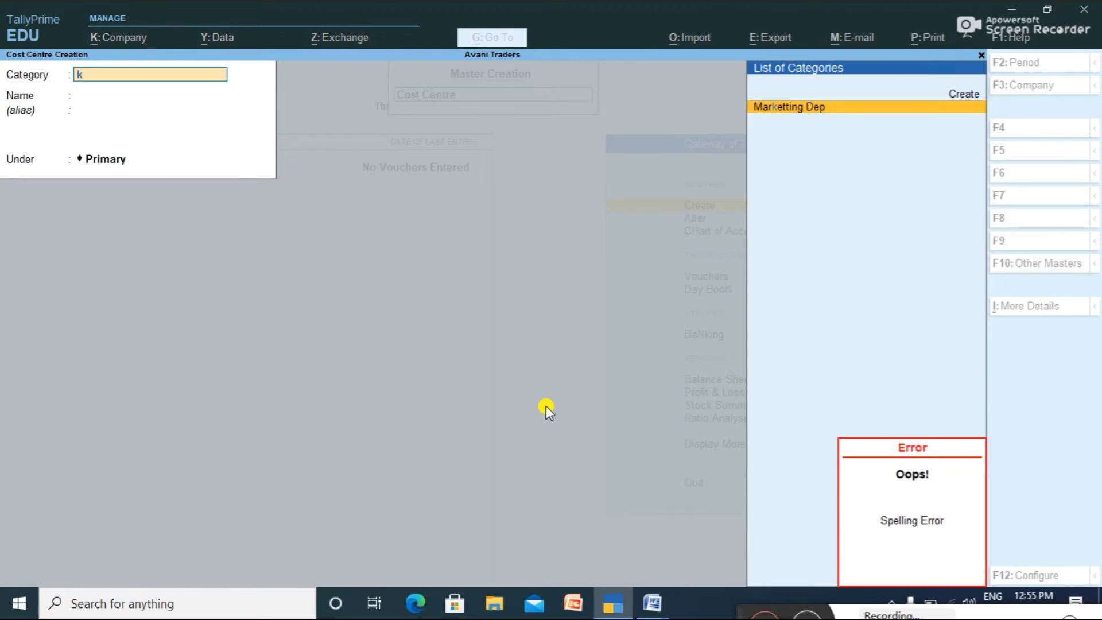
key("BackSpace")
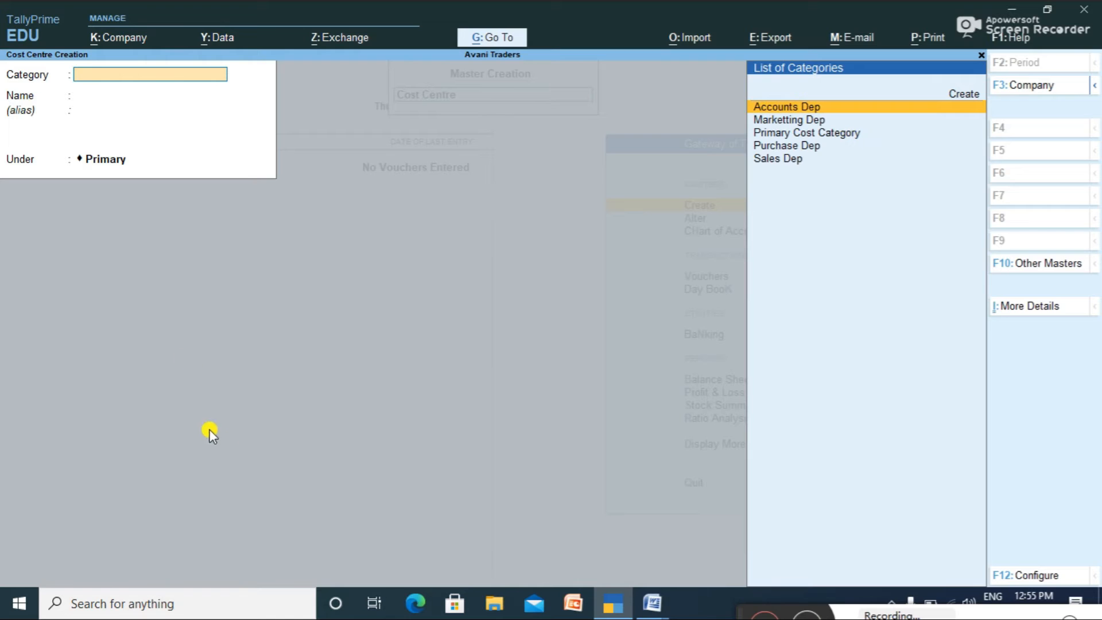
key("alt+Tab")
key("alt+Tab")
key("Down")
key("Down")
key("Down")
key("Down")
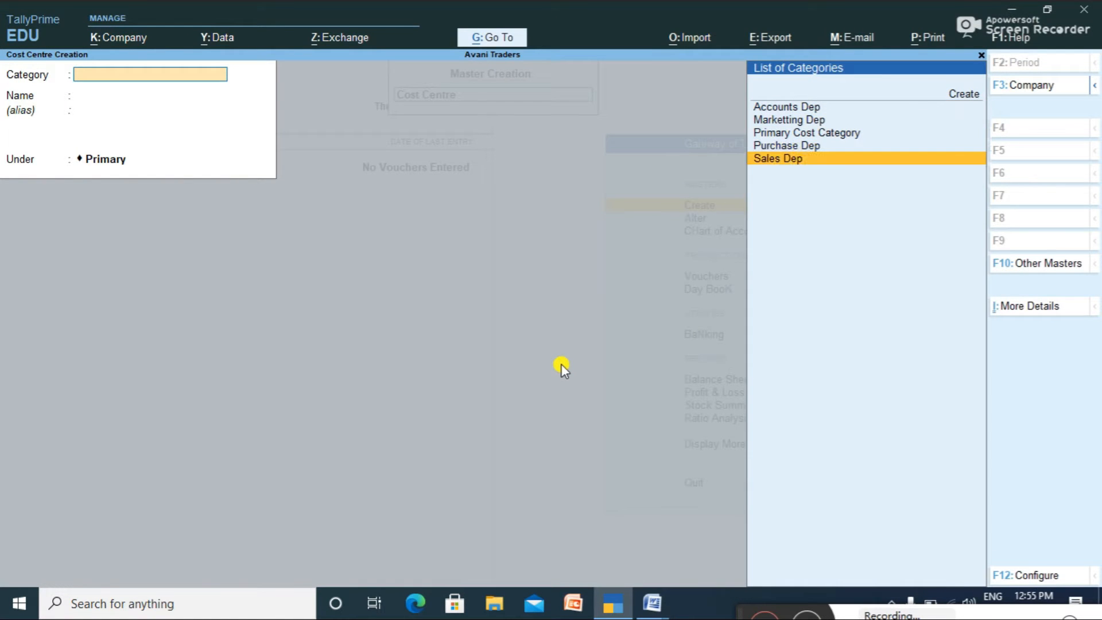
key("Return")
Look up the first sales employee in the Word document and create a Sales Dep cost centre with that name under Primary.
key("alt+Tab")
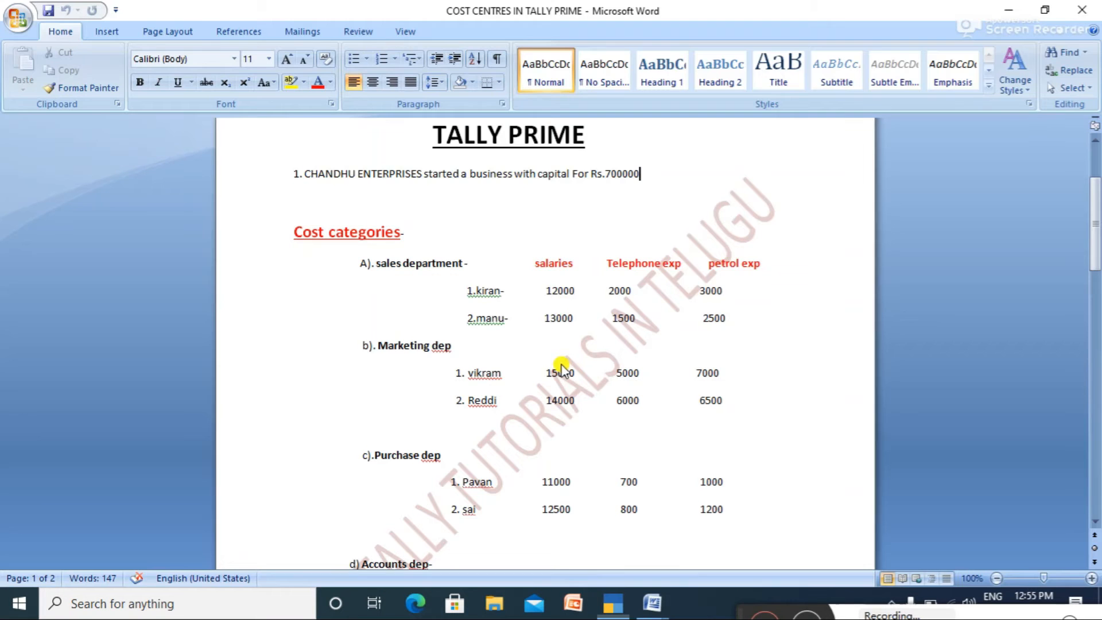
key("alt+Tab")
type("K")
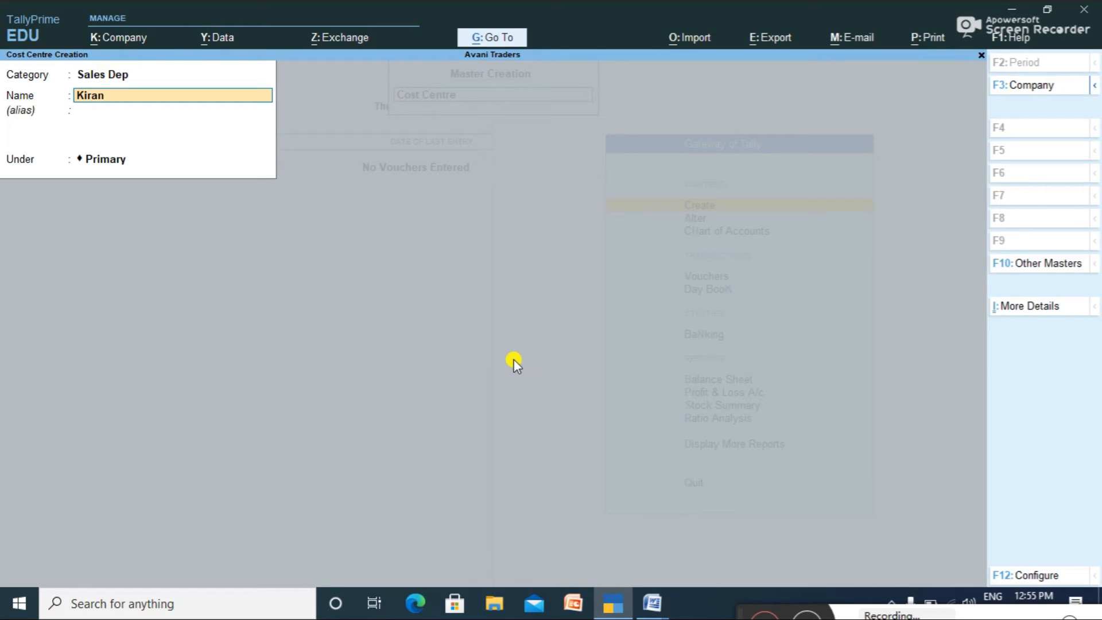
type("iran")
key("Return")
key("Return")
key("Return")
key("Return")
Create a Sales Dep cost centre under Primary named after the second sales employee, without an alias.
type("Ma")
key("Return")
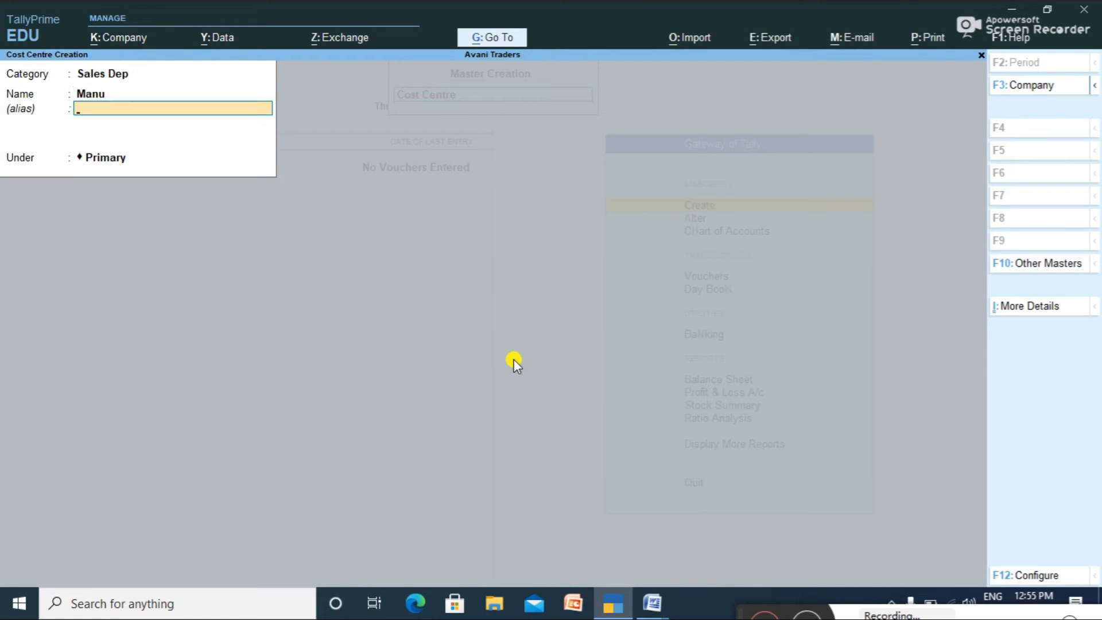
key("Return")
key("Return")
key("Return")
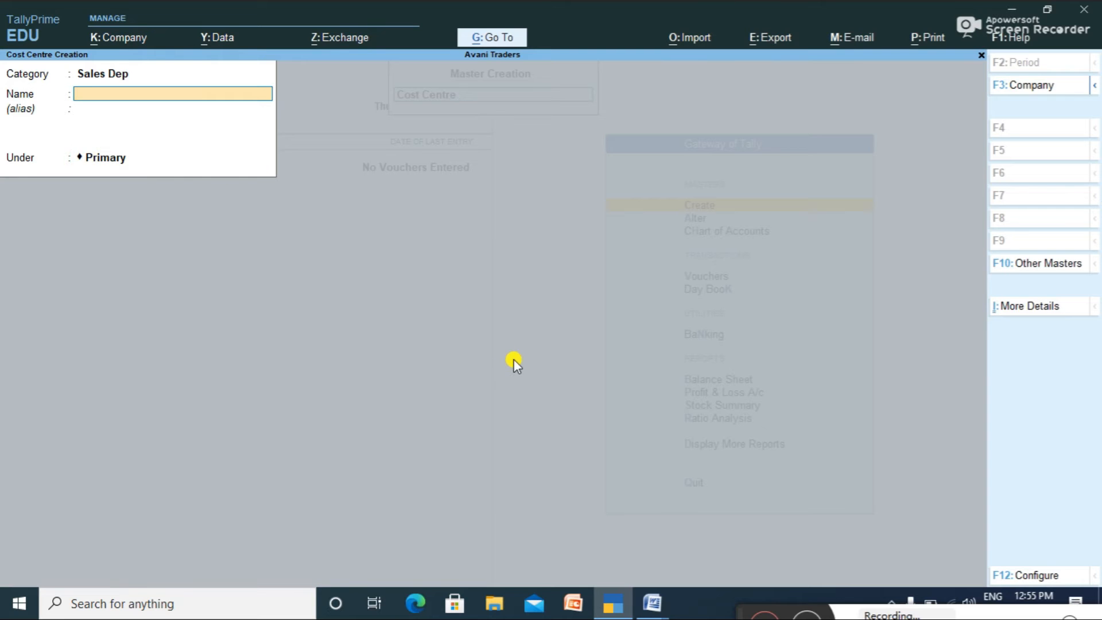
Check the marketing employees in Word, switch the category to Marketting Dep and create the first employee's cost centre under Primary.
key("alt+Tab")
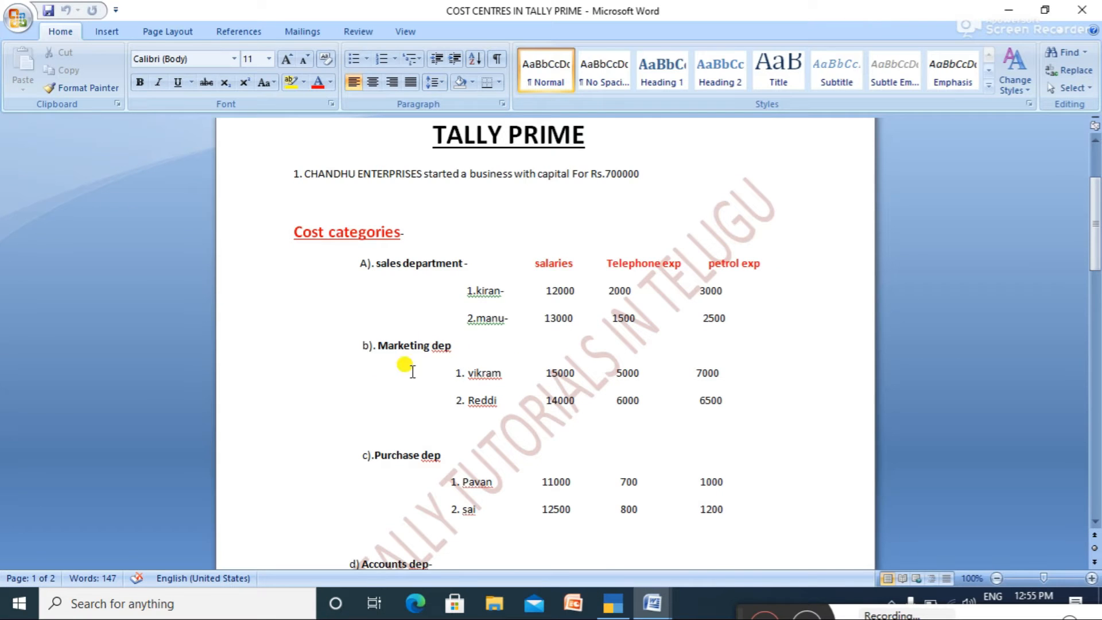
key("alt+Tab")
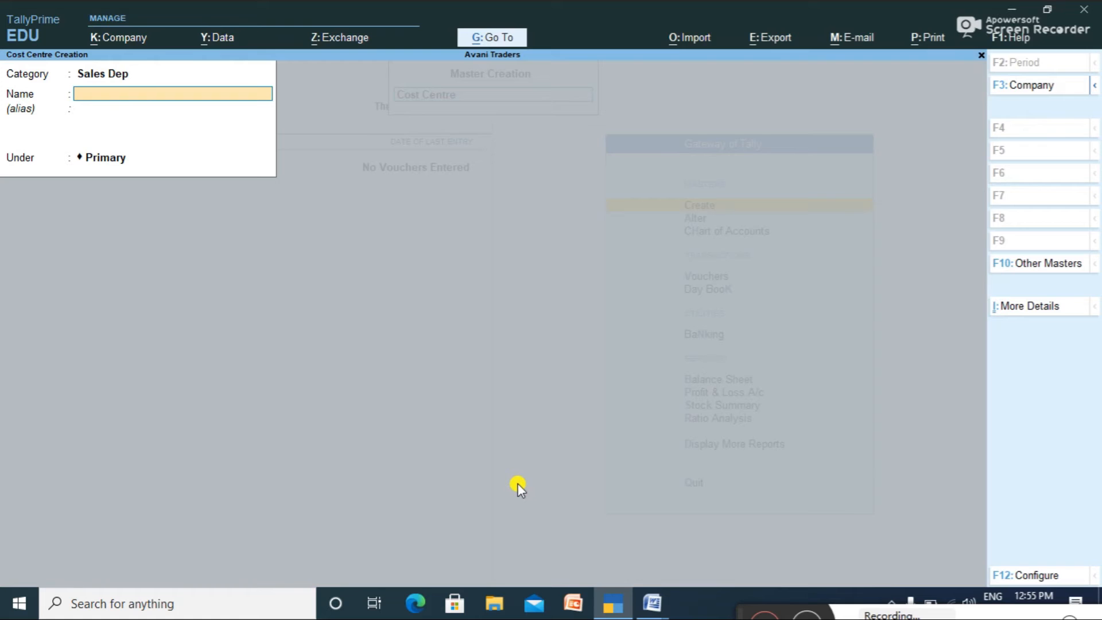
key("BackSpace")
type("Ma")
key("Return")
type("Vikaram")
key("Return")
key("Return")
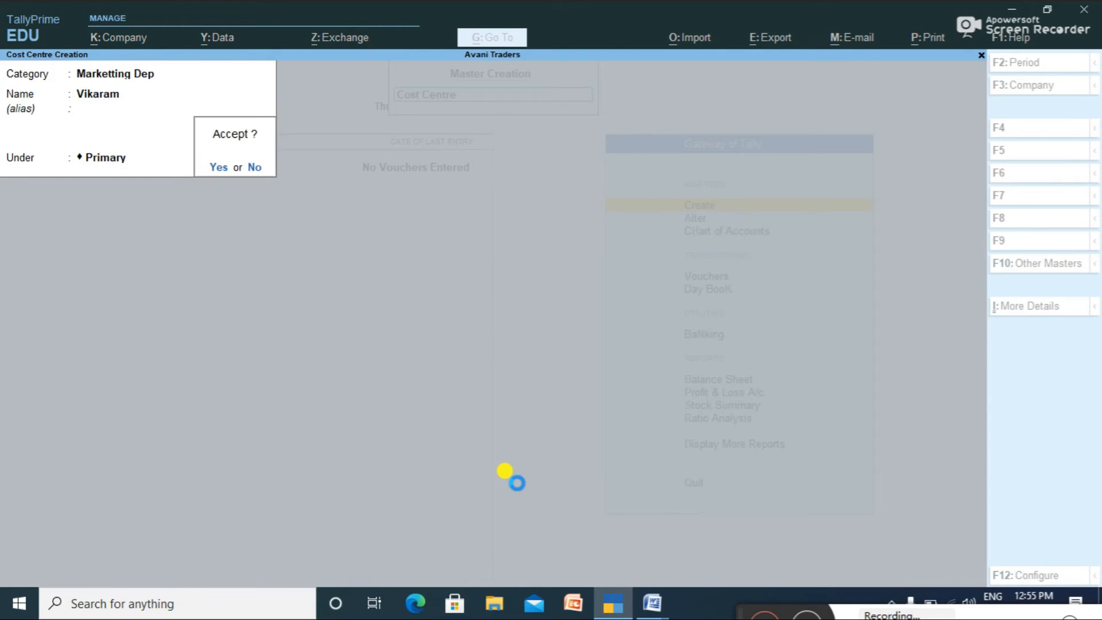
key("Return")
Create a Marketting Dep cost centre under Primary named after the second marketing employee.
type("Re")
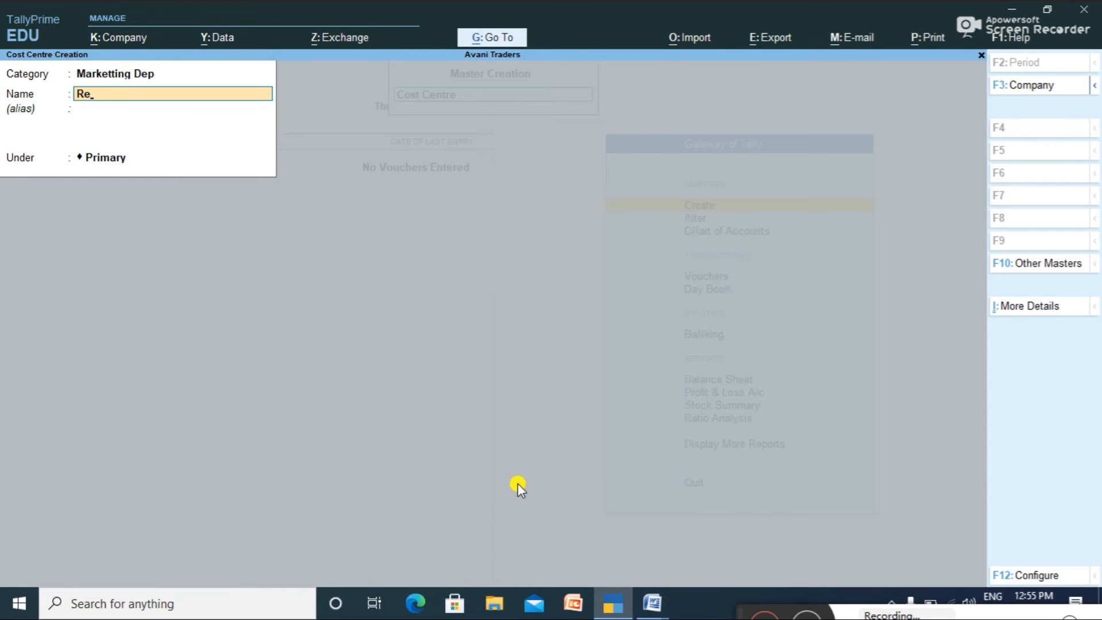
type("ddi")
key("Return")
key("Return")
key("Return")
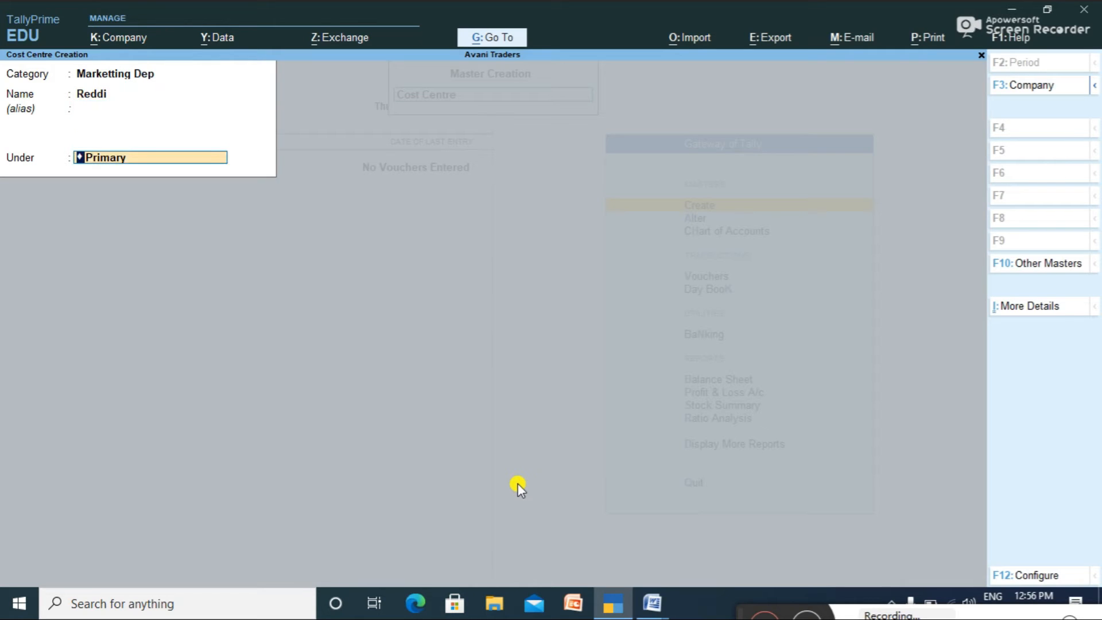
key("Return")
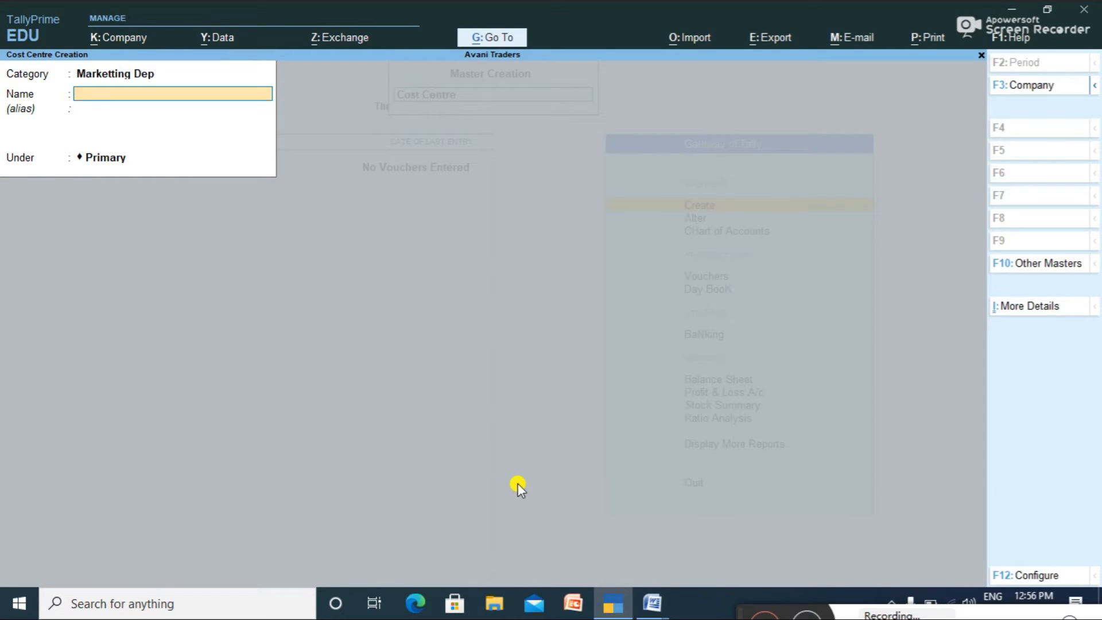
Check the third department in the Word document and change the new cost centre's category to Purchase Dep.
key("alt+Tab")
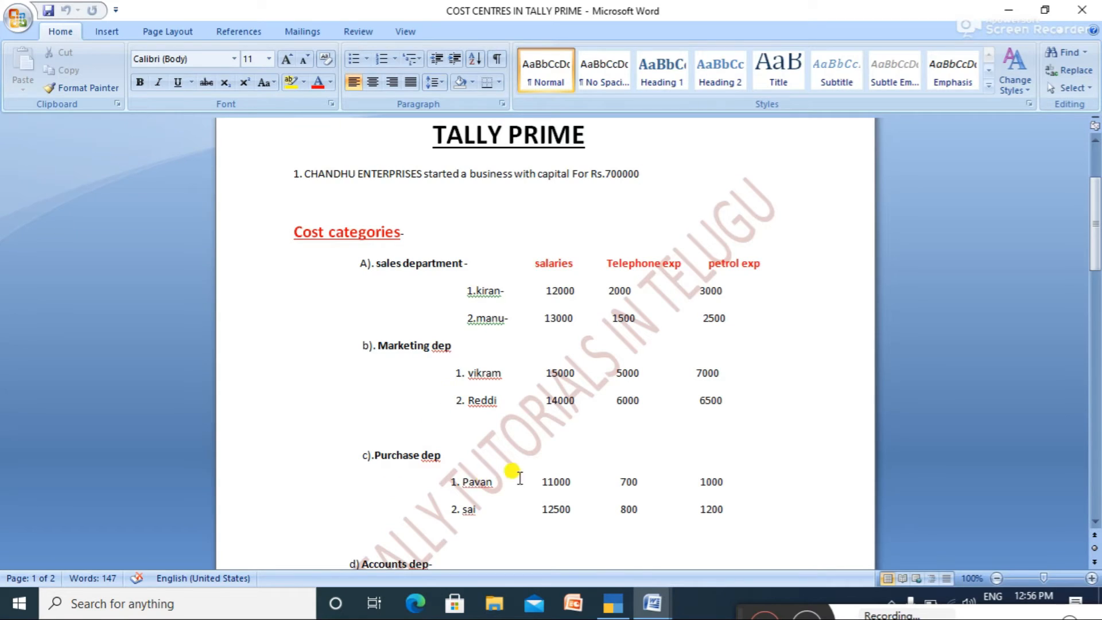
key("alt+Tab")
type("Purchase")
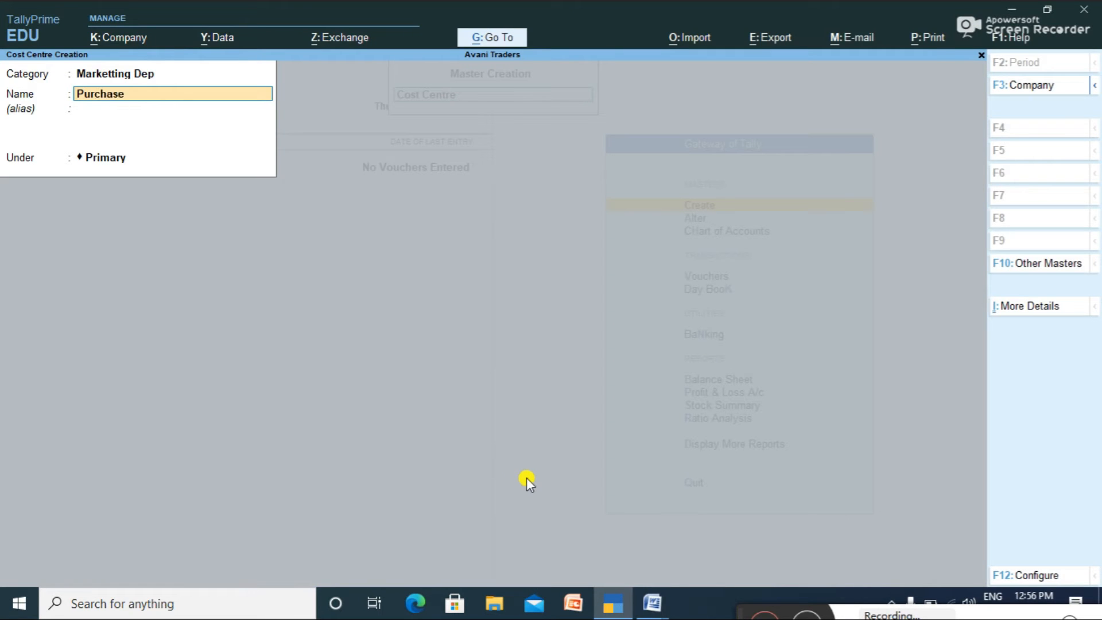
key("alt+Tab")
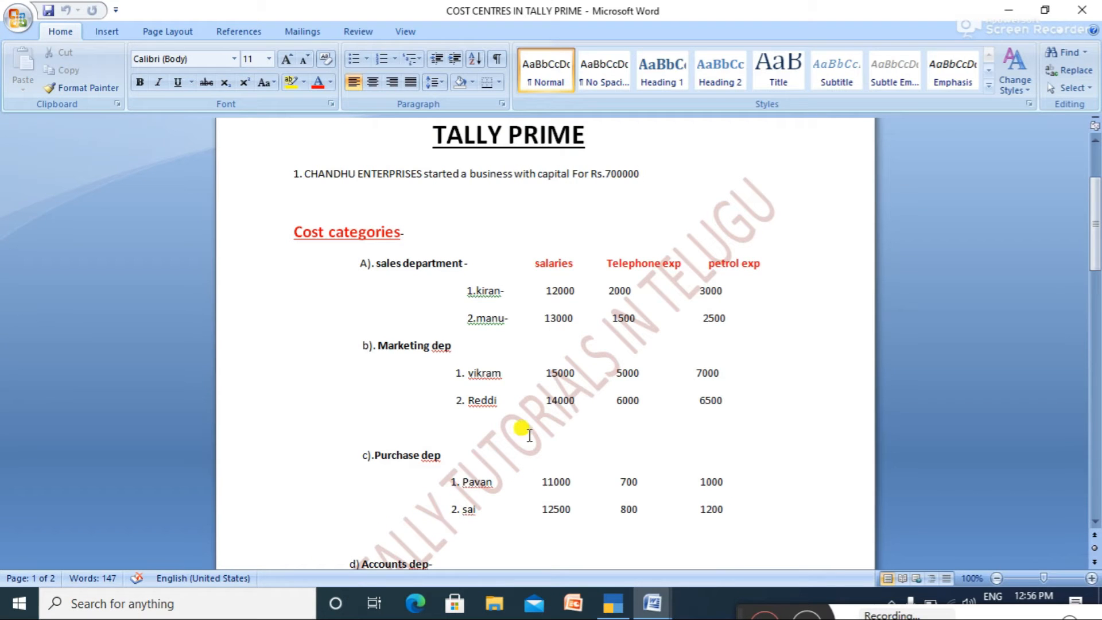
key("alt+Tab")
key("BackSpace")
type("Pu")
key("Return")
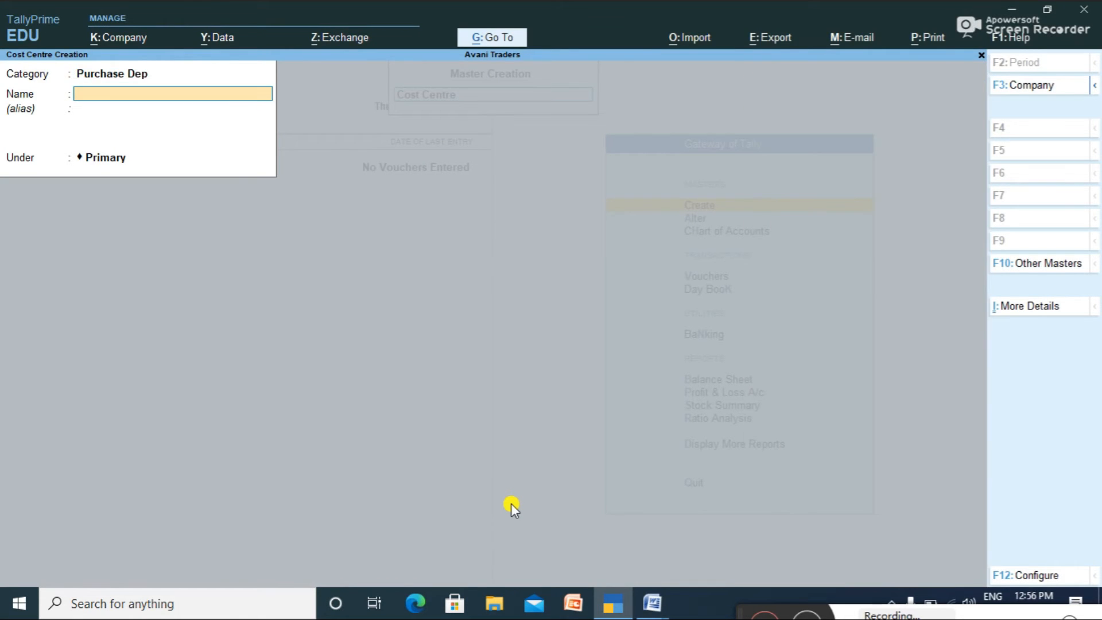
Look up the first purchase employee in Word and create a Purchase Dep cost centre with that name under Primary.
key("alt+Tab")
key("alt+Tab")
type("Pavan")
key("Return")
key("Return")
key("Return")
key("Return")
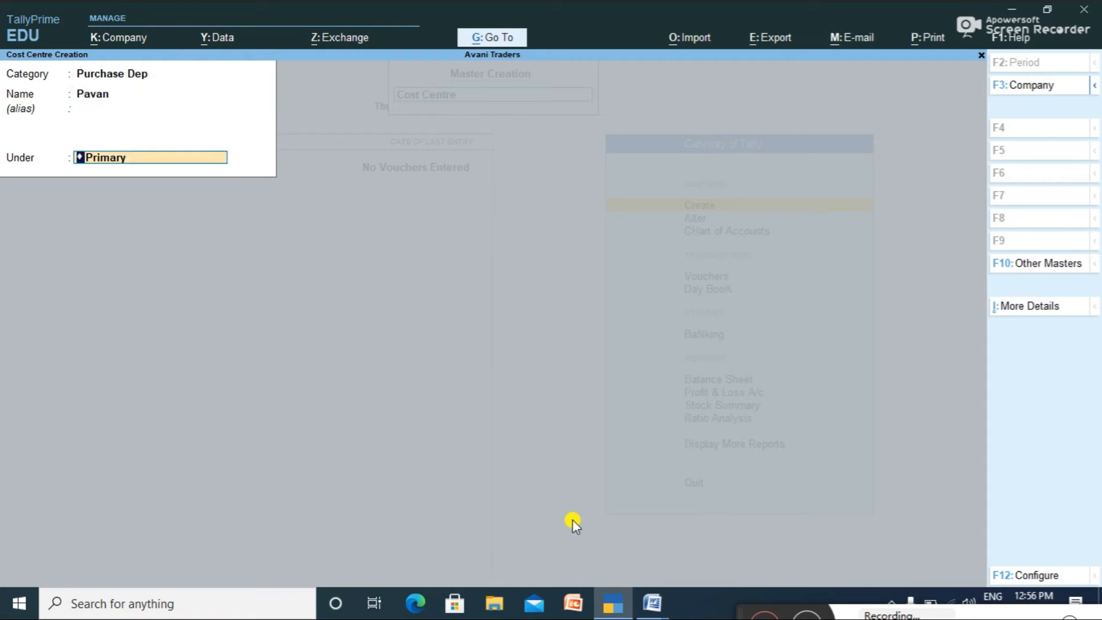
Create a Purchase Dep cost centre under Primary named after the second purchase employee.
type("Sa")
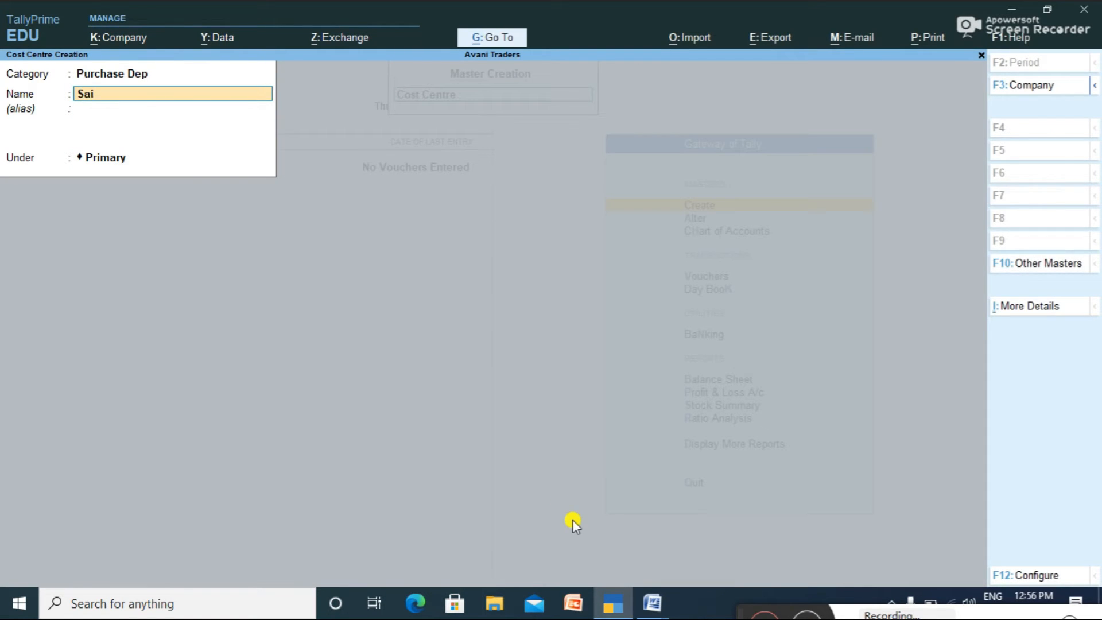
type("i")
key("Return")
key("Return")
key("Return")
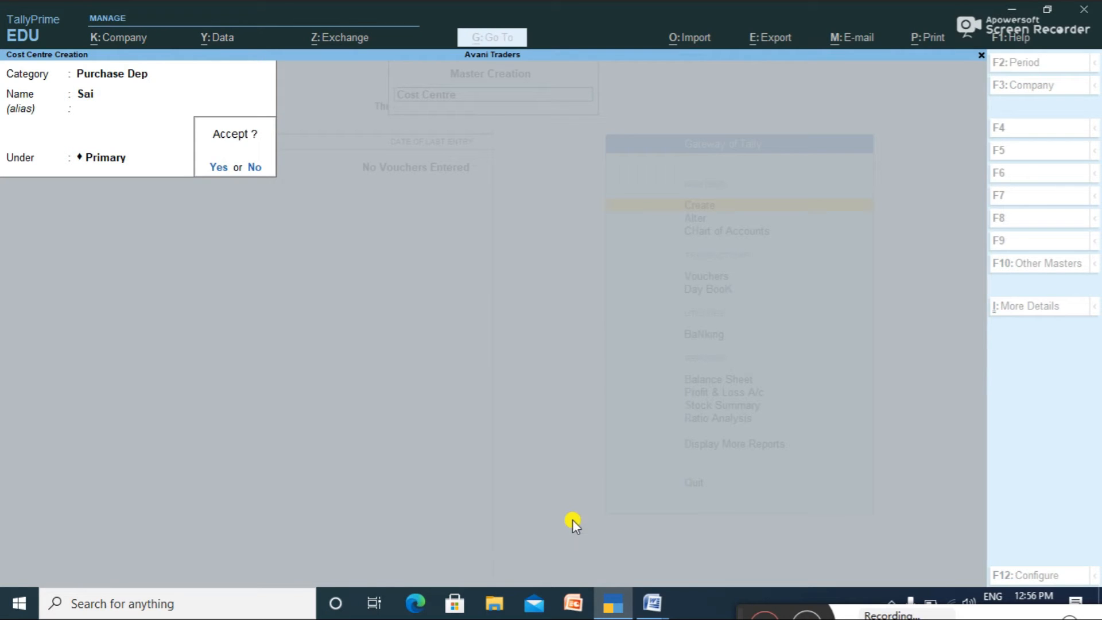
key("Return")
Check the fourth department and its employees in the Word document and change the new cost centre's category to Accounts Dep.
key("alt+Tab")
left_click_drag(1098, 263, 1098, 299)
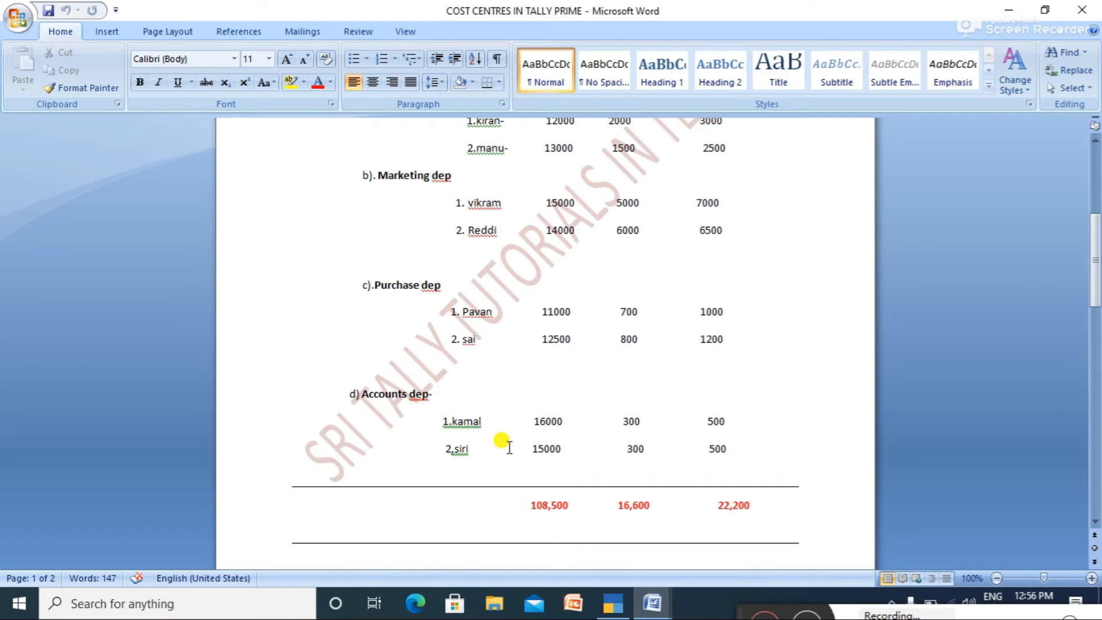
key("alt+Tab")
key("BackSpace")
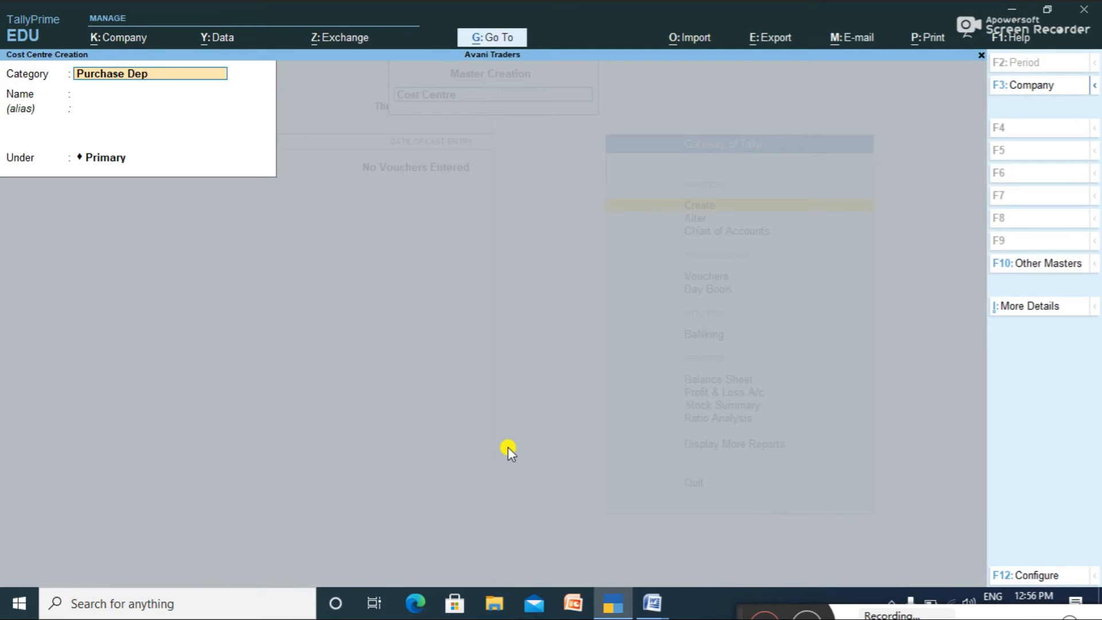
type("A")
key("Return")
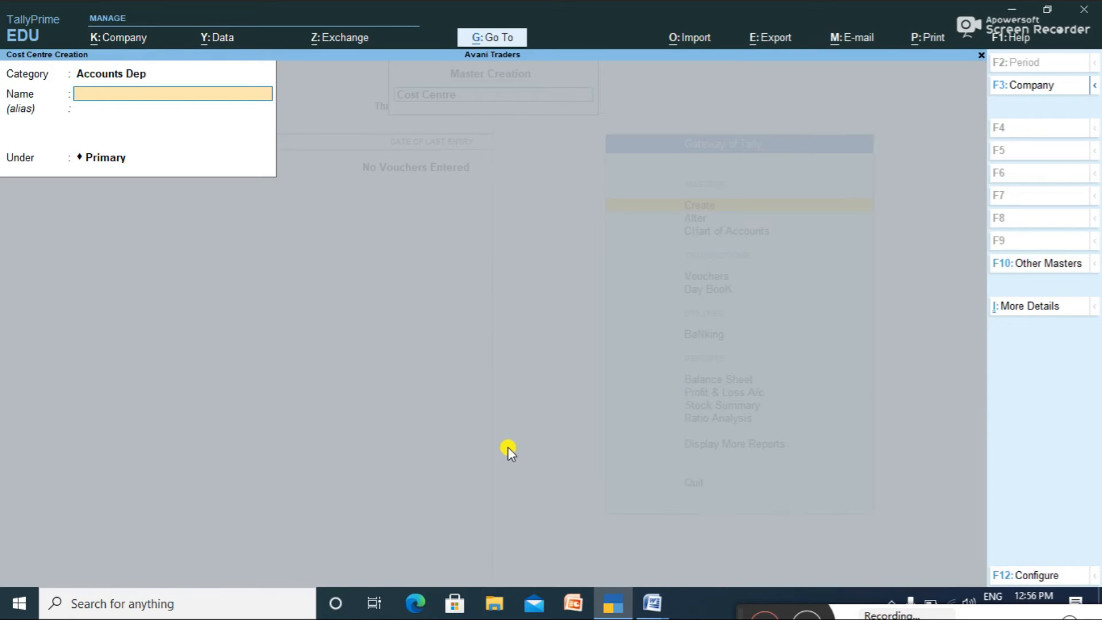
Create an Accounts Dep cost centre under Primary named after the first accounts employee, without an alias.
type("Kamal")
key("Return")
key("Return")
key("Return")
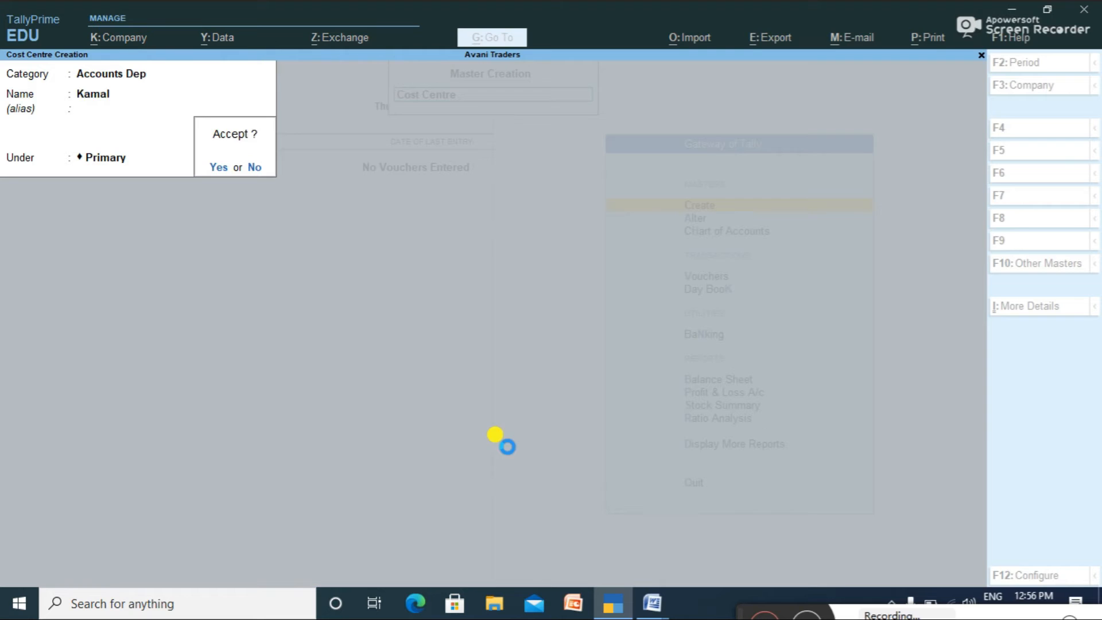
key("Return")
Create an Accounts Dep cost centre under Primary named after the second accounts employee.
type("Siri_")
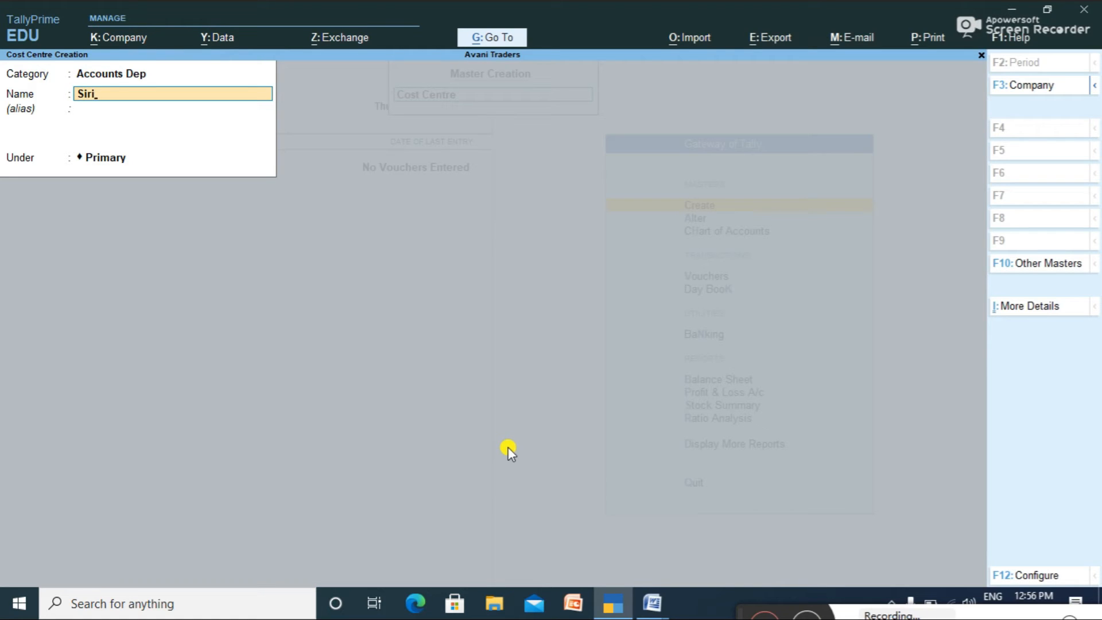
key("Return")
key("Return")
key("Return")
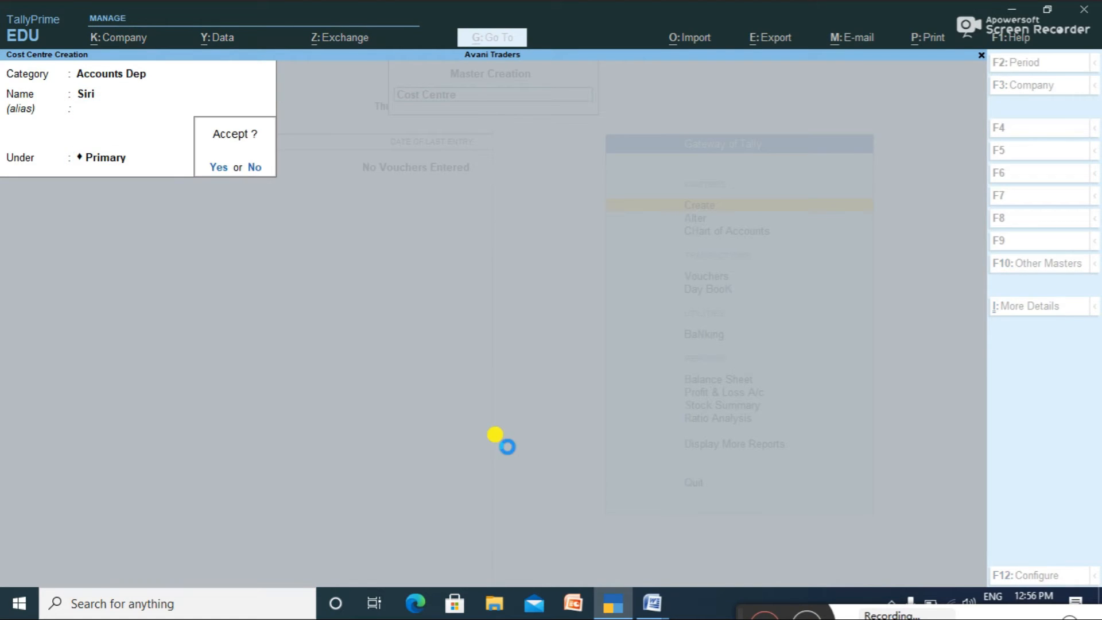
key("Return")
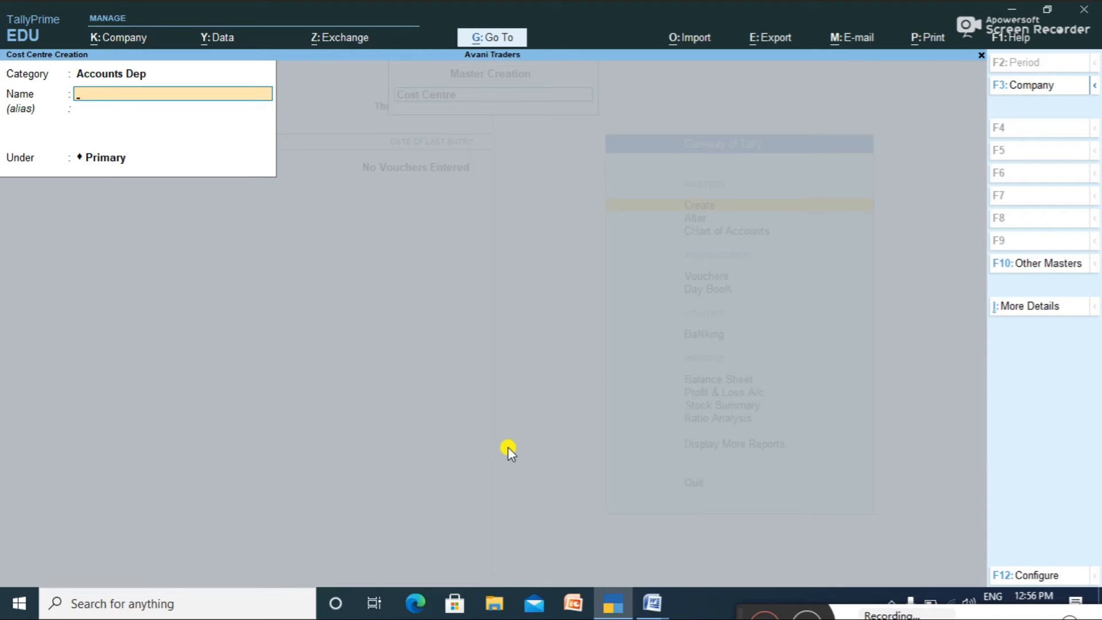
Leave cost centre creation and bring up the list of existing cost categories for alteration.
key("Escape")
key("Return")
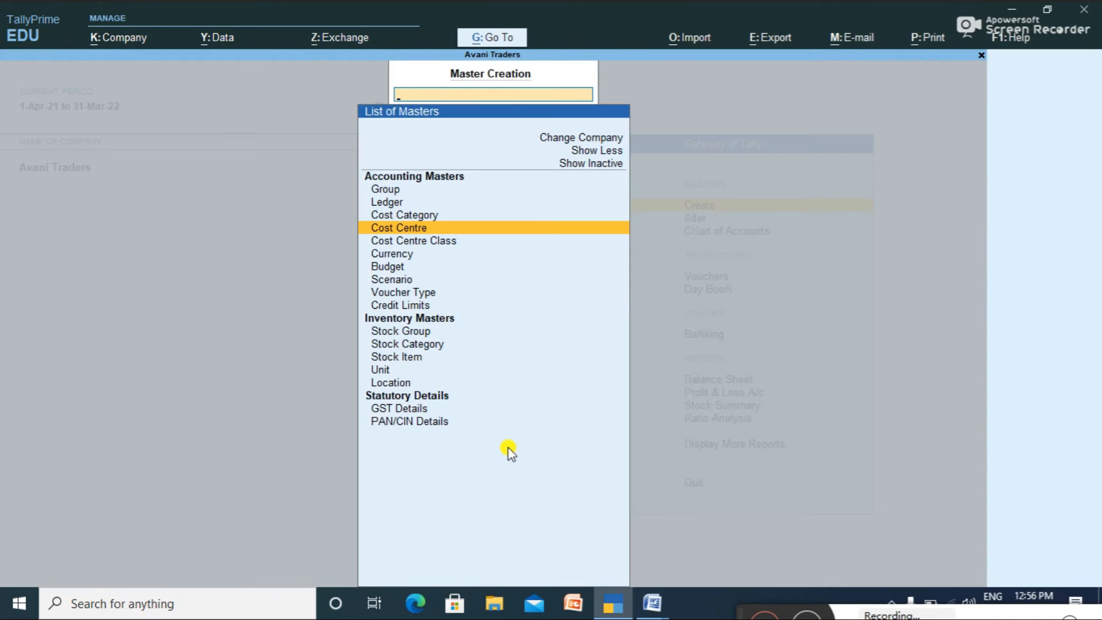
key("Escape")
key("Down")
key("Return")
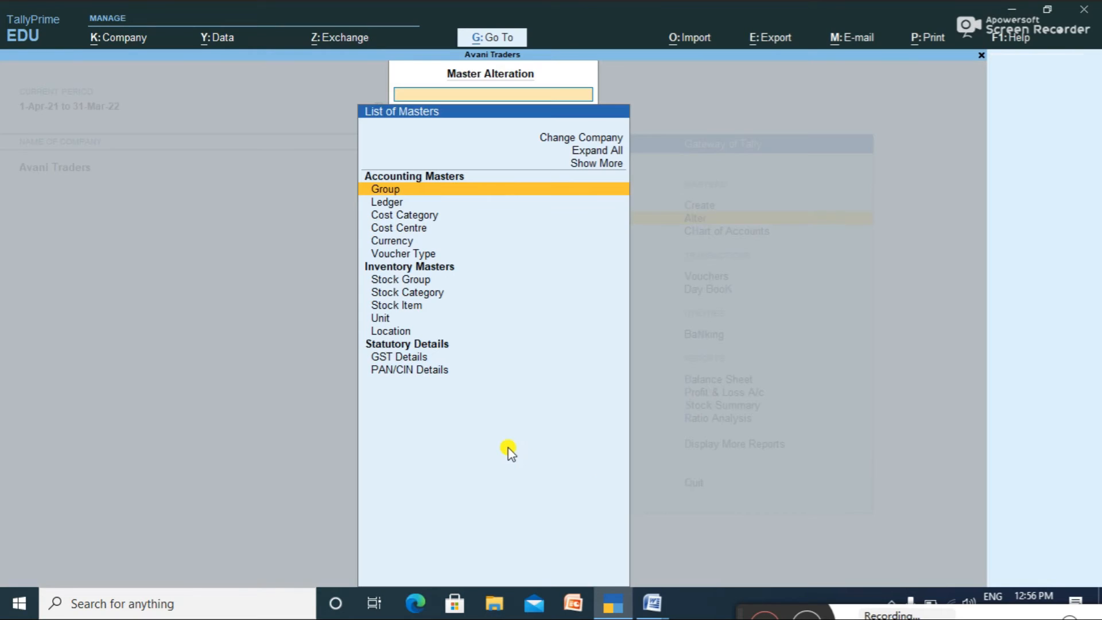
key("Down")
key("Down")
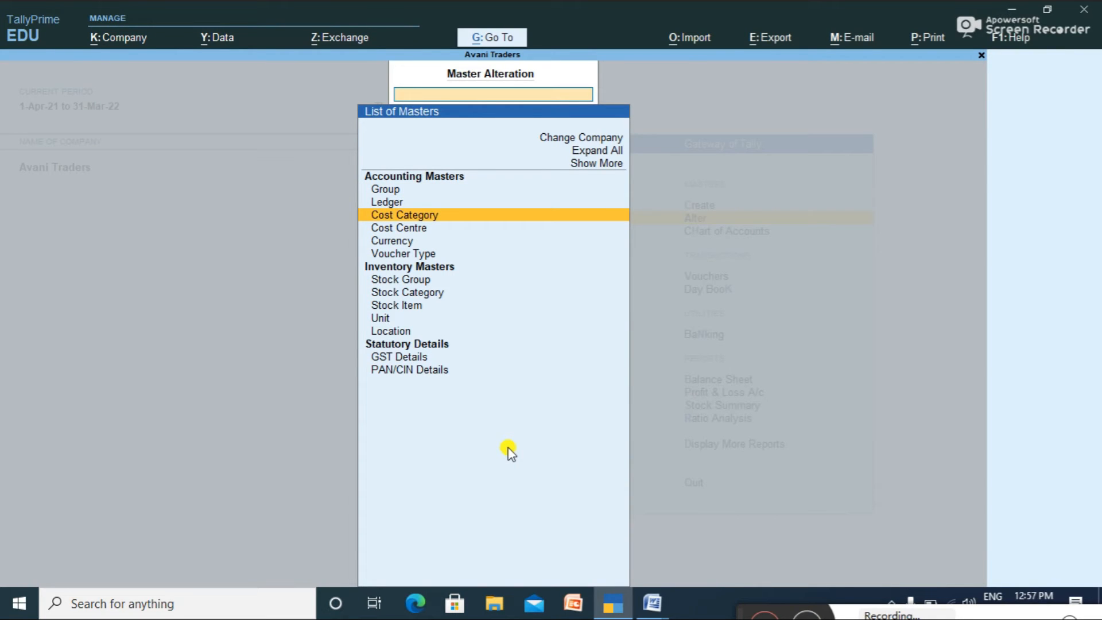
key("Return")
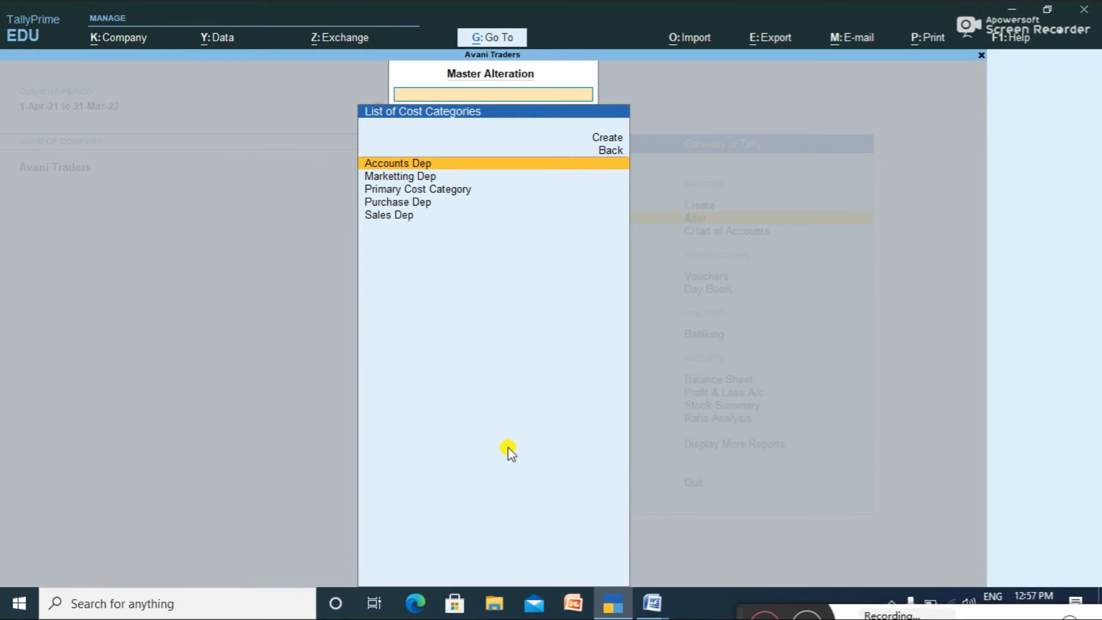
Go through the cost categories and open Sales Dep for alteration to examine its allocation settings.
key("Down")
key("Down")
key("Down")
key("Down")
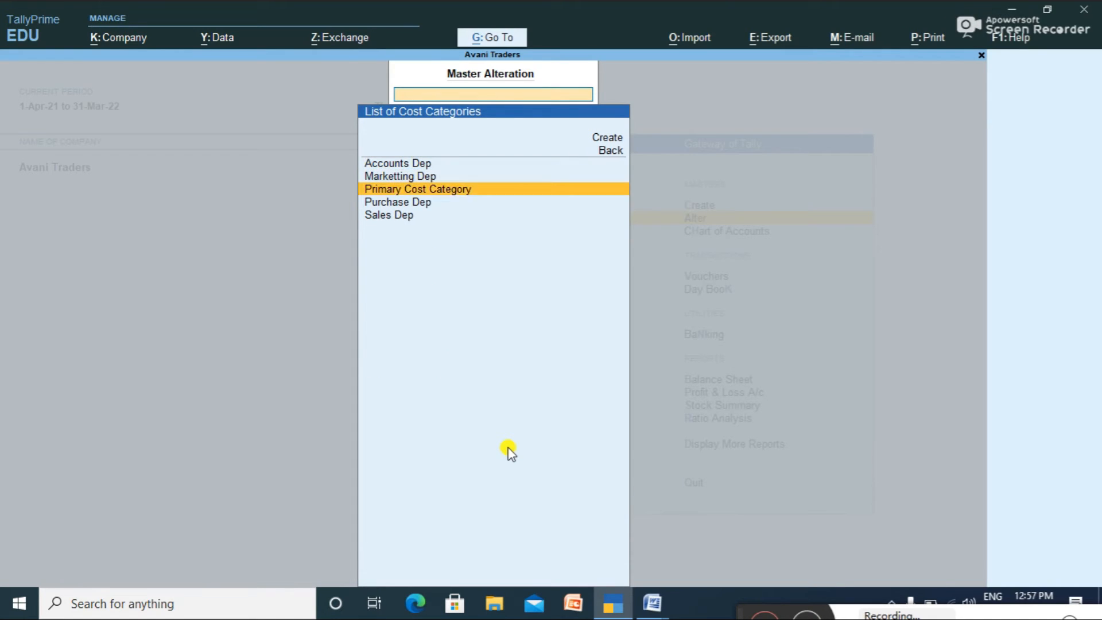
key("Return")
key("Return")
key("Return")
key("Return")
key("Return")
key("Return")
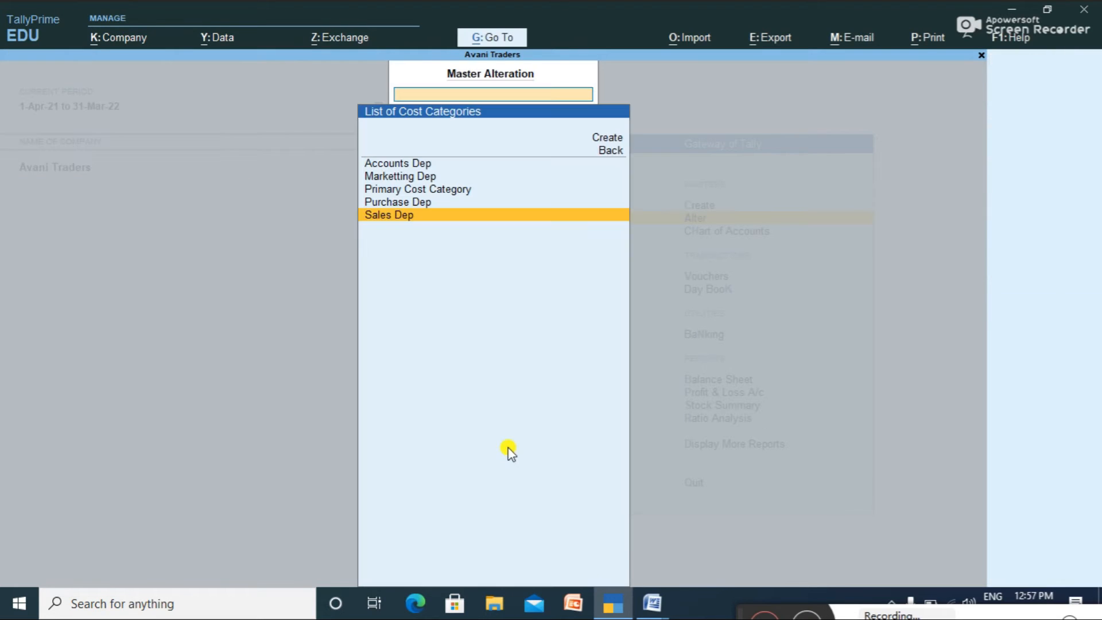
key("Return")
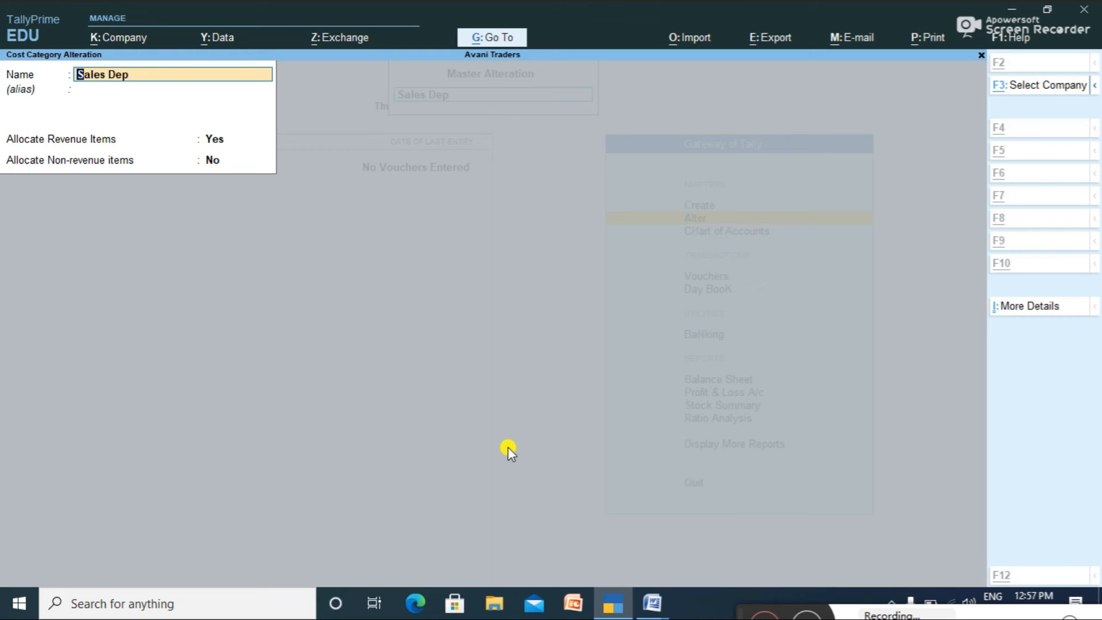
Leave the Sales Dep category and delete the Purchase Dep cost centre that was filed under the Marketting Dep category.
key("Escape")
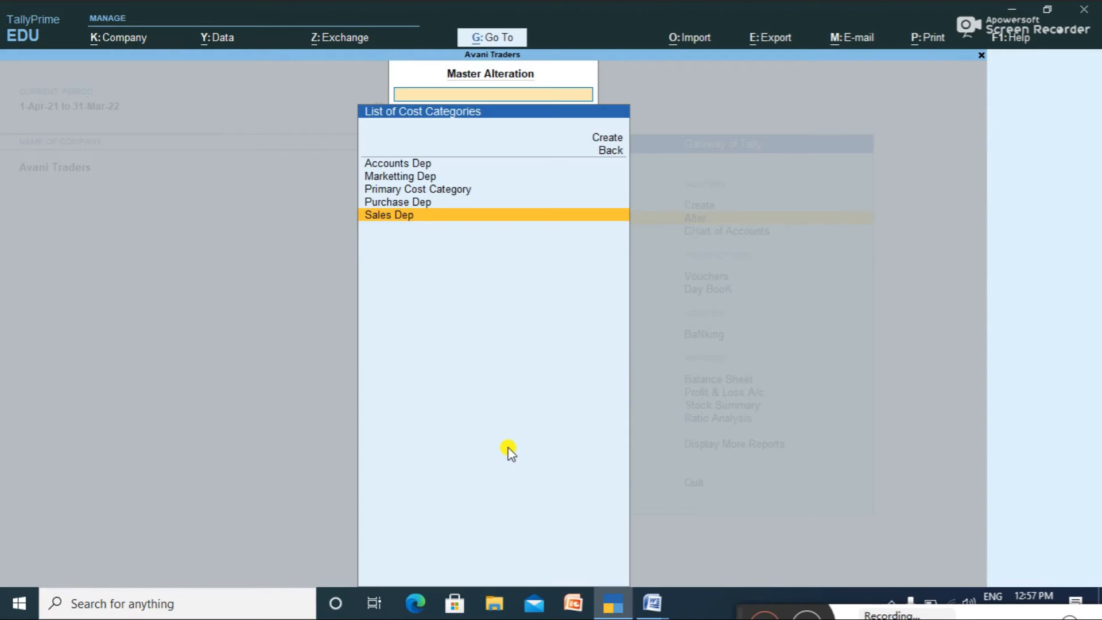
key("Escape")
key("Down")
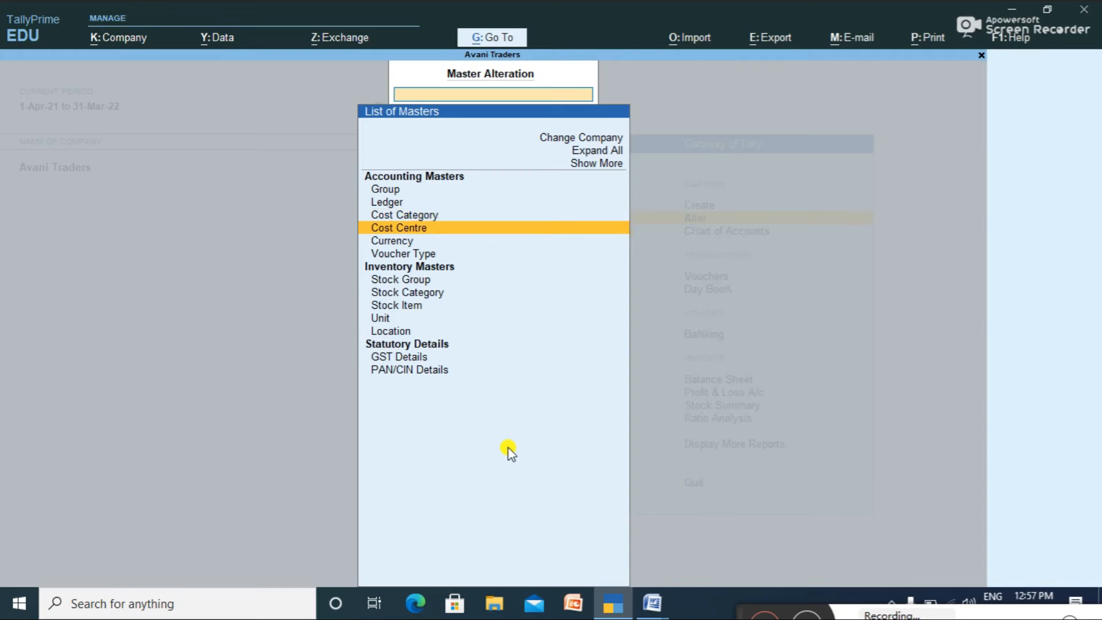
key("Return")
key("Down")
key("Down")
key("Down")
key("Down")
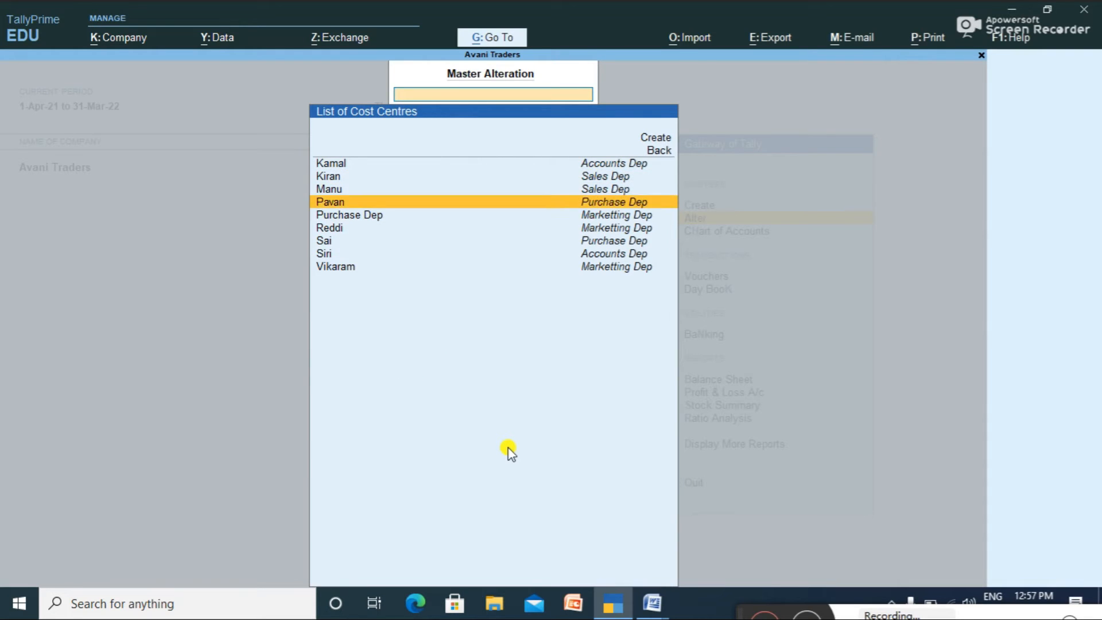
key("Return")
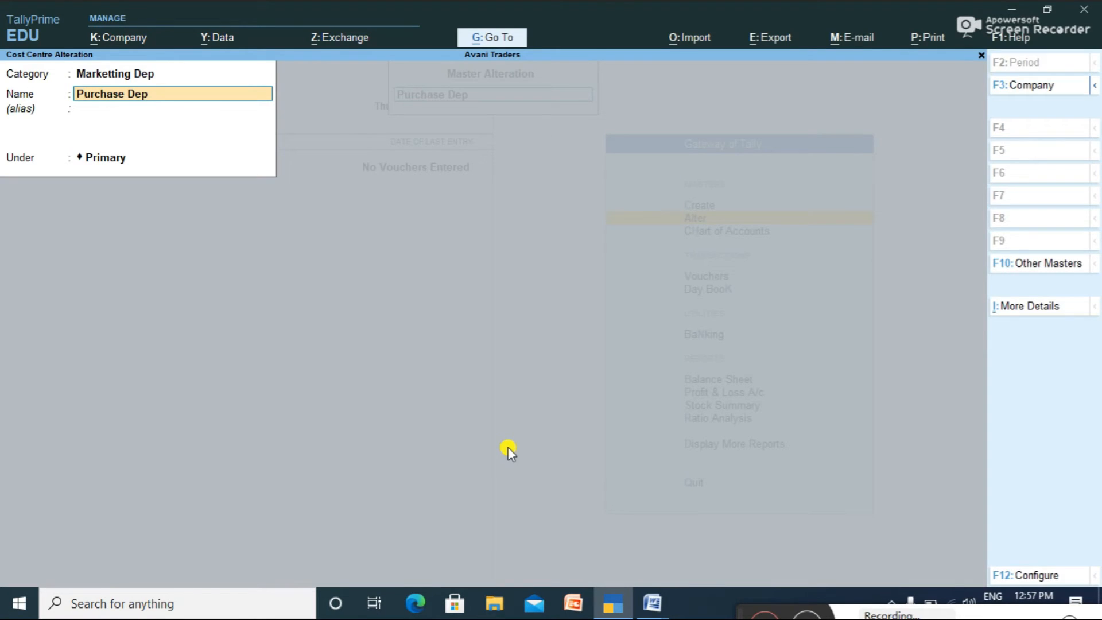
key("alt")
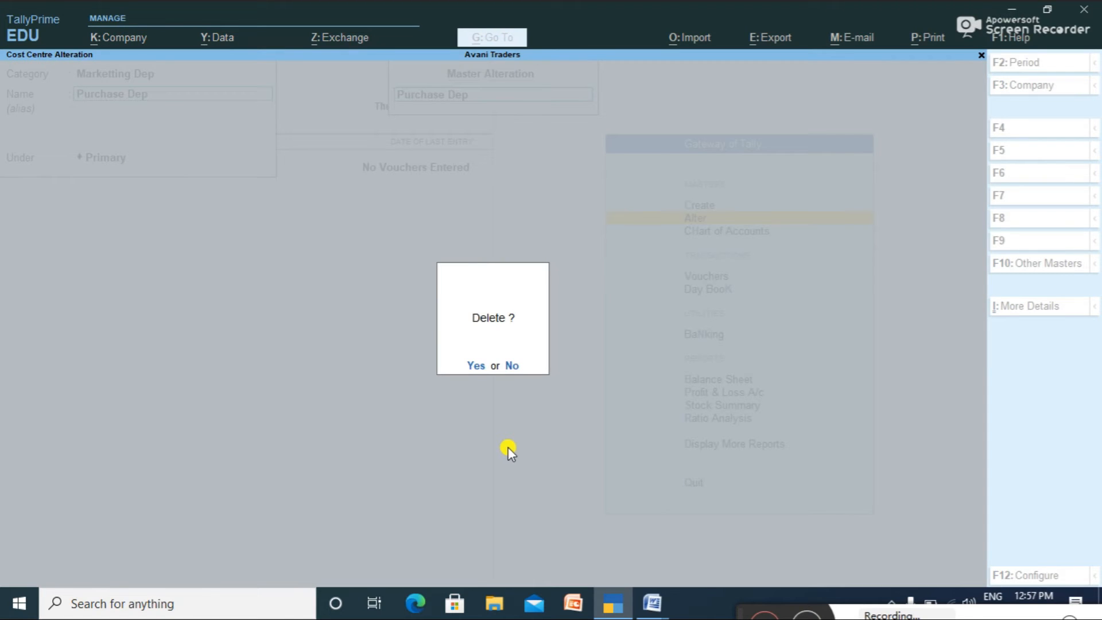
key("y")
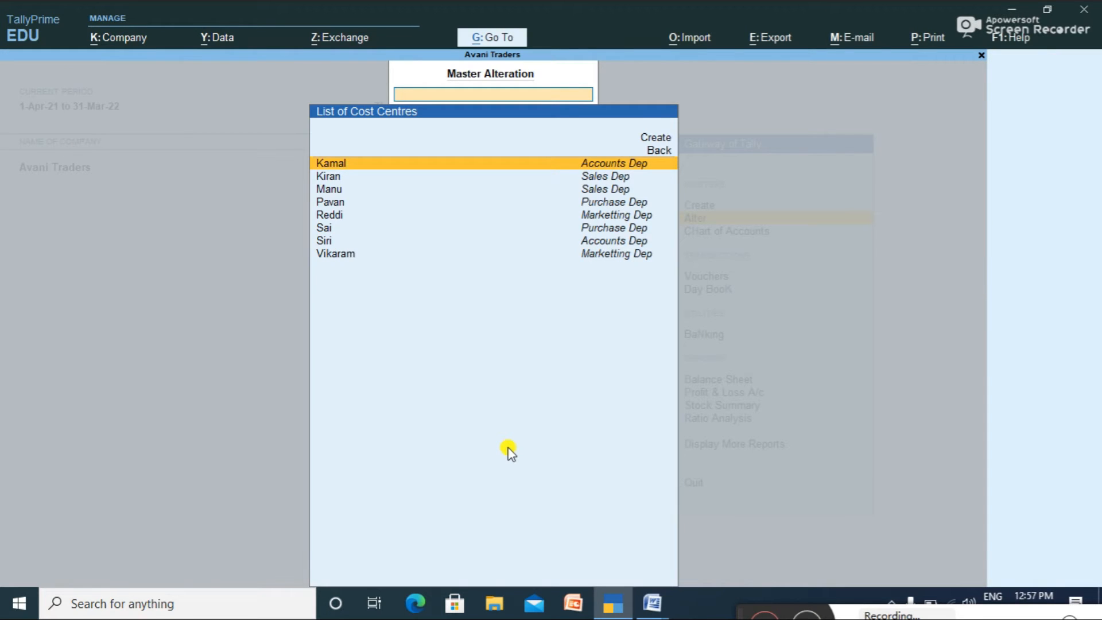
Leave master alteration and open accounting voucher entry for Avani Traders.
key("Escape")
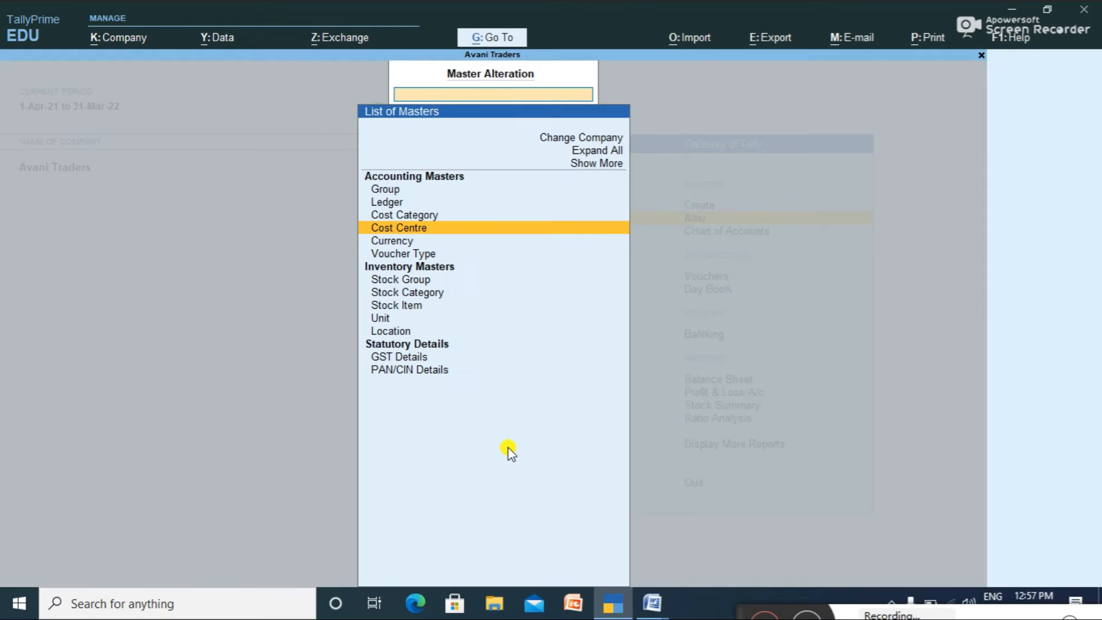
key("Escape")
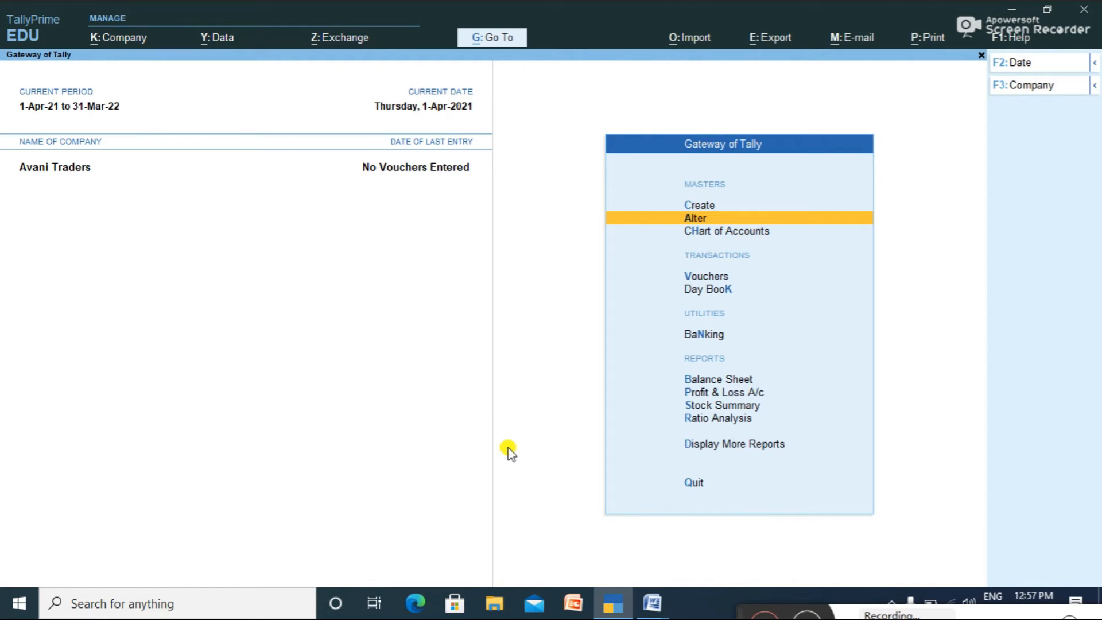
key("Down")
key("Down")
key("Down")
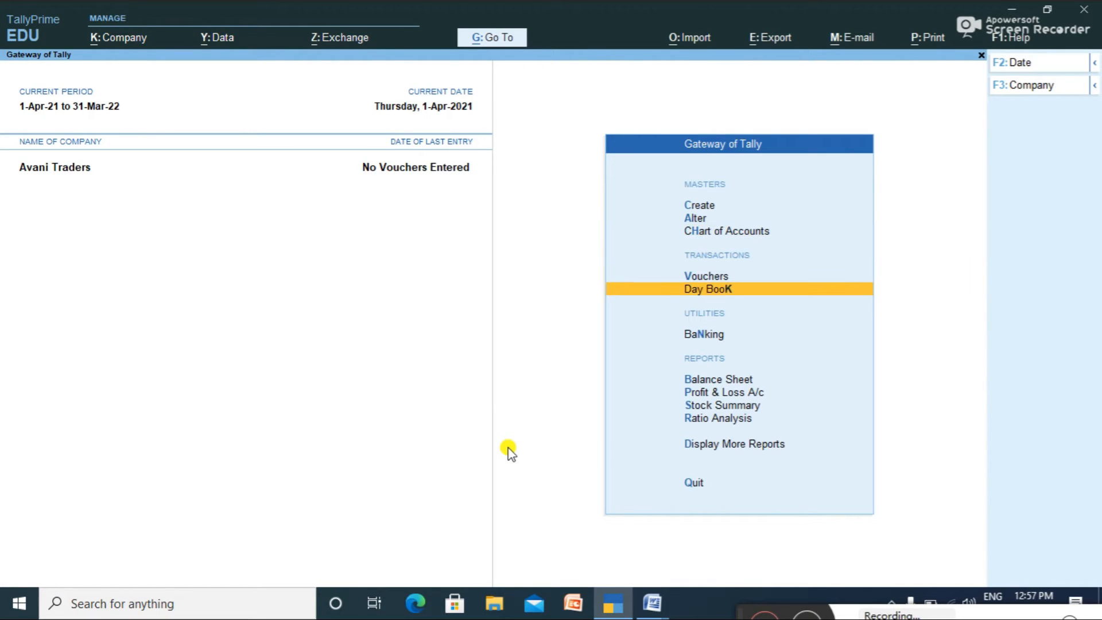
key("Up")
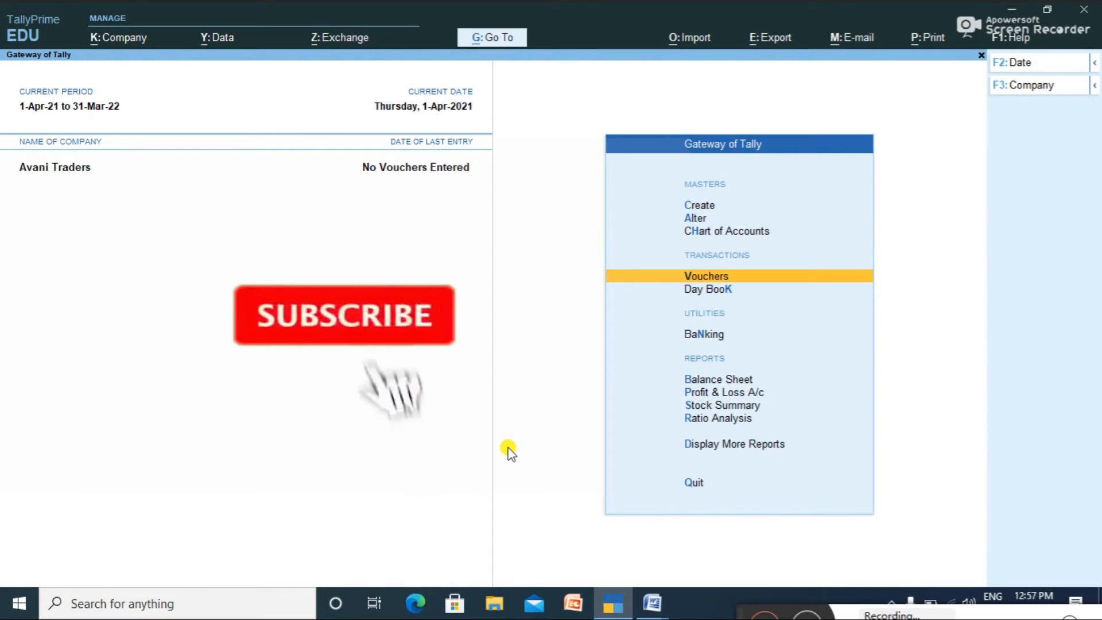
key("Return")
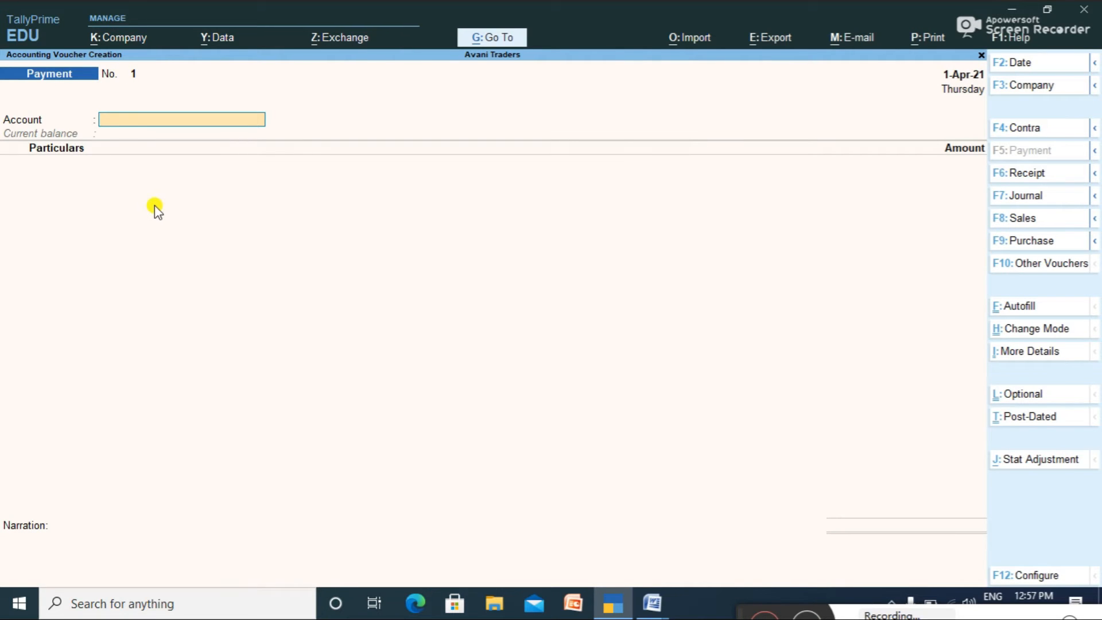
Record and save a receipt voucher of 700000 from Capital with Cash as the account, leaving the narration empty.
type("Ca")
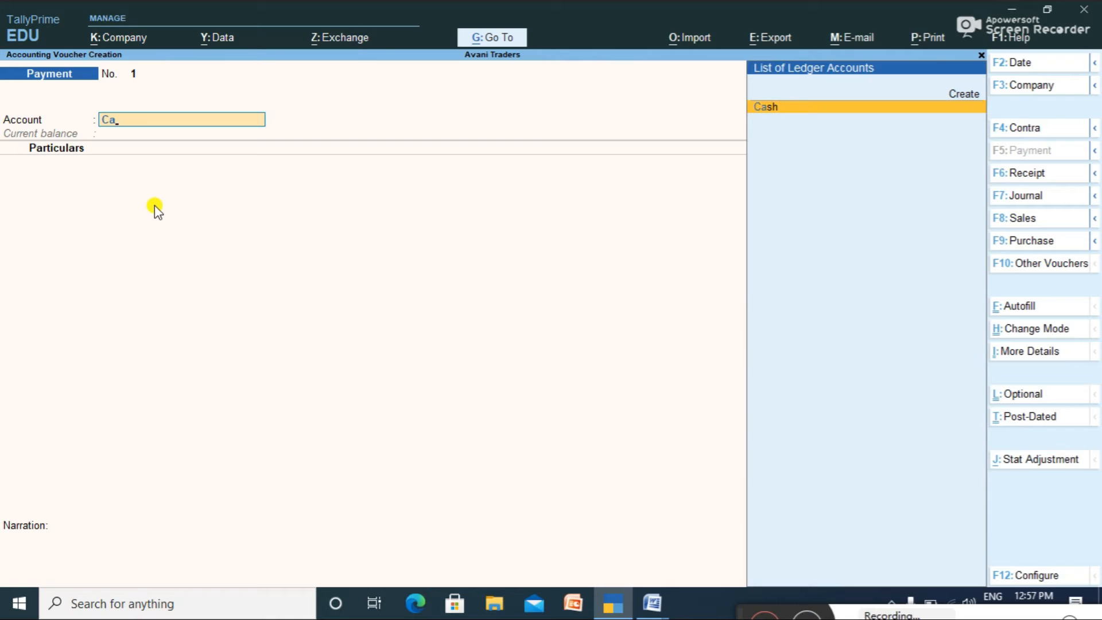
key("Return")
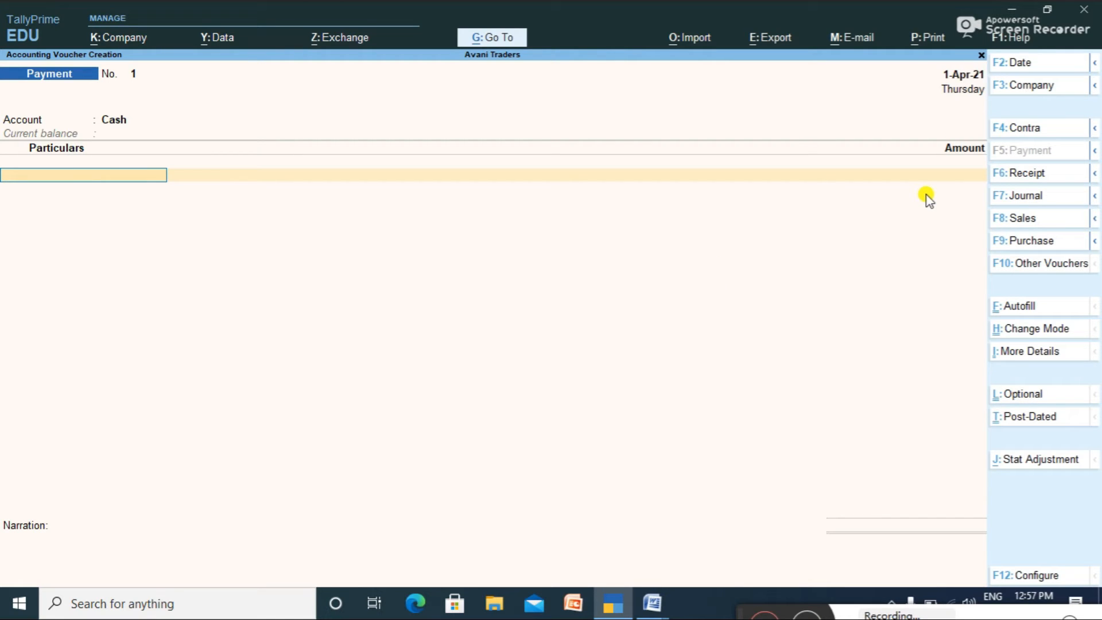
left_click(1034, 173)
key("Return")
type("Ca")
key("Return")
type("700000")
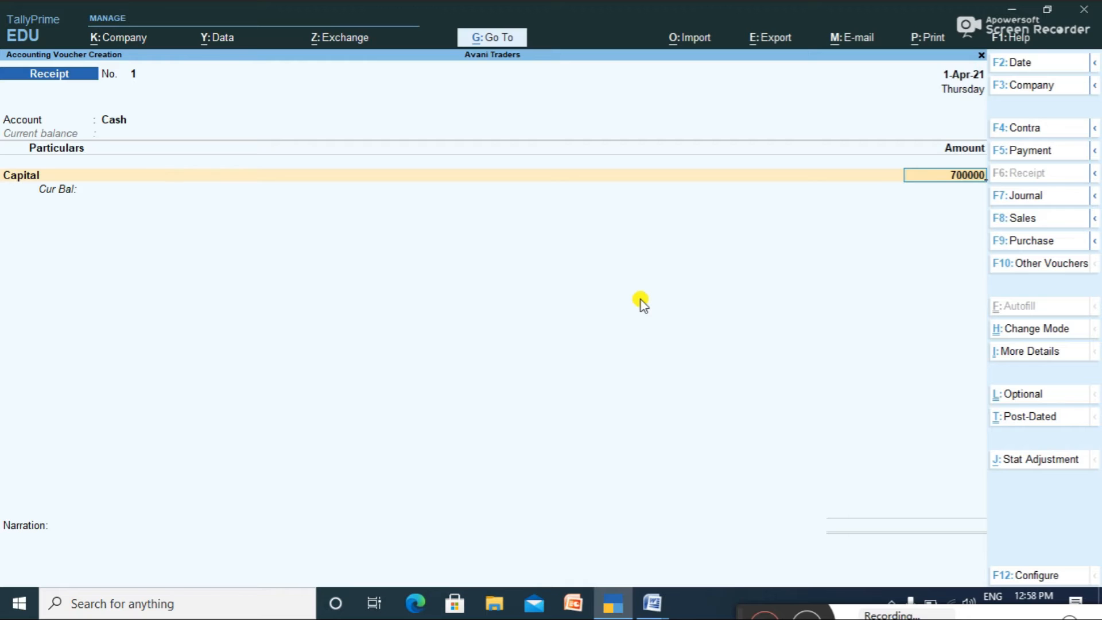
key("Return")
key("Return")
key("Return")
key("Return")
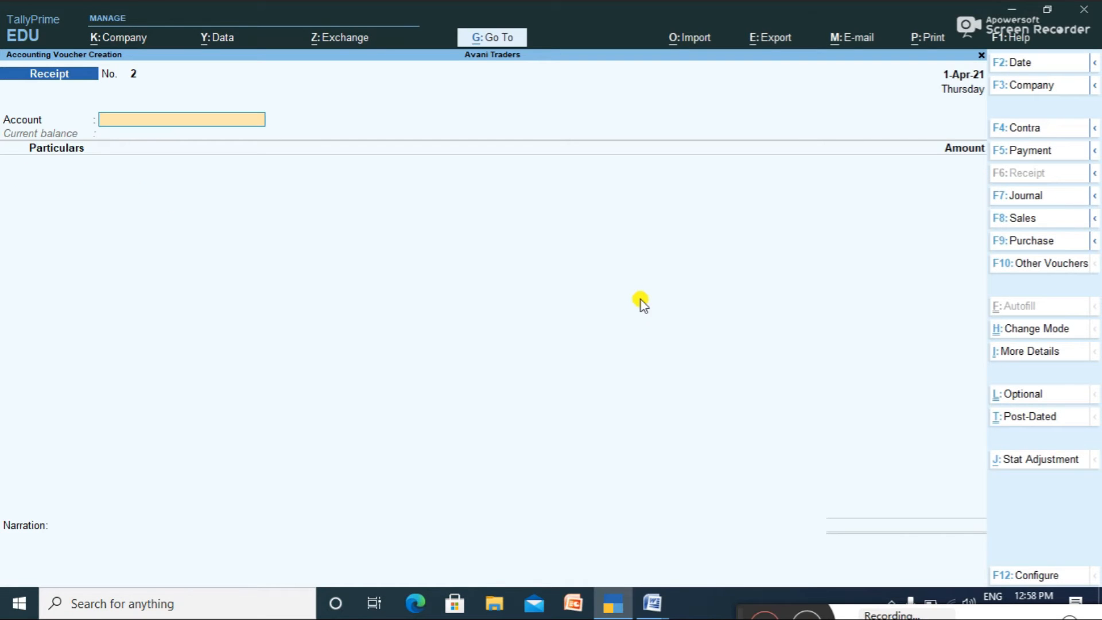
Start a payment voucher with Cash as the account.
left_click(1043, 155)
type("Ca")
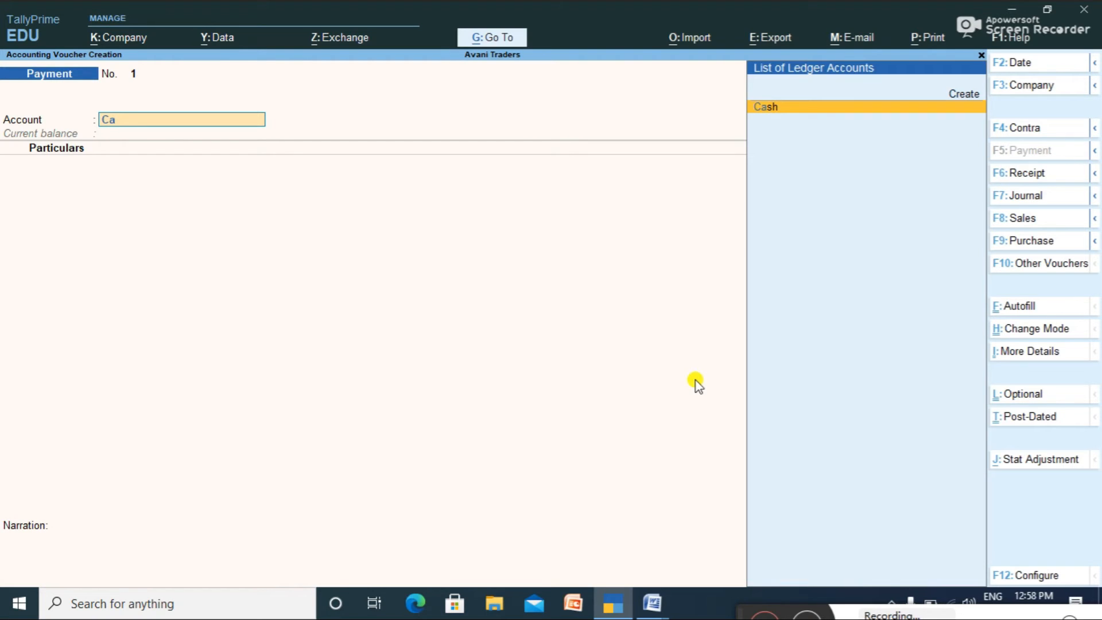
type("s")
key("Return")
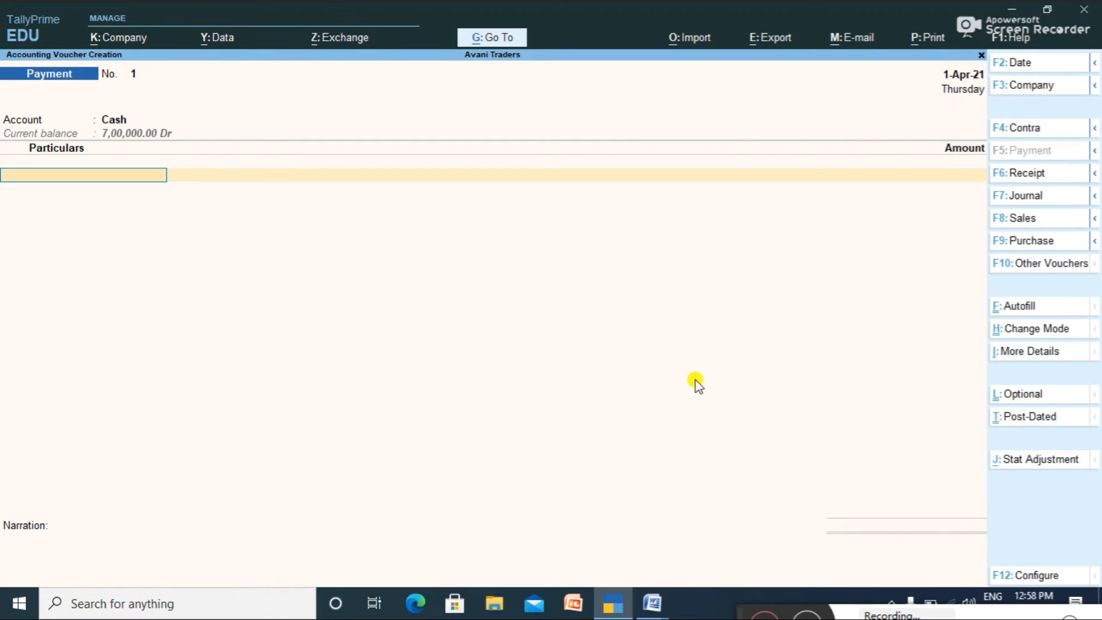
Consult the sales department salaries in the Word document and enter Salaries for 25000 in the payment voucher.
key("alt+Tab")
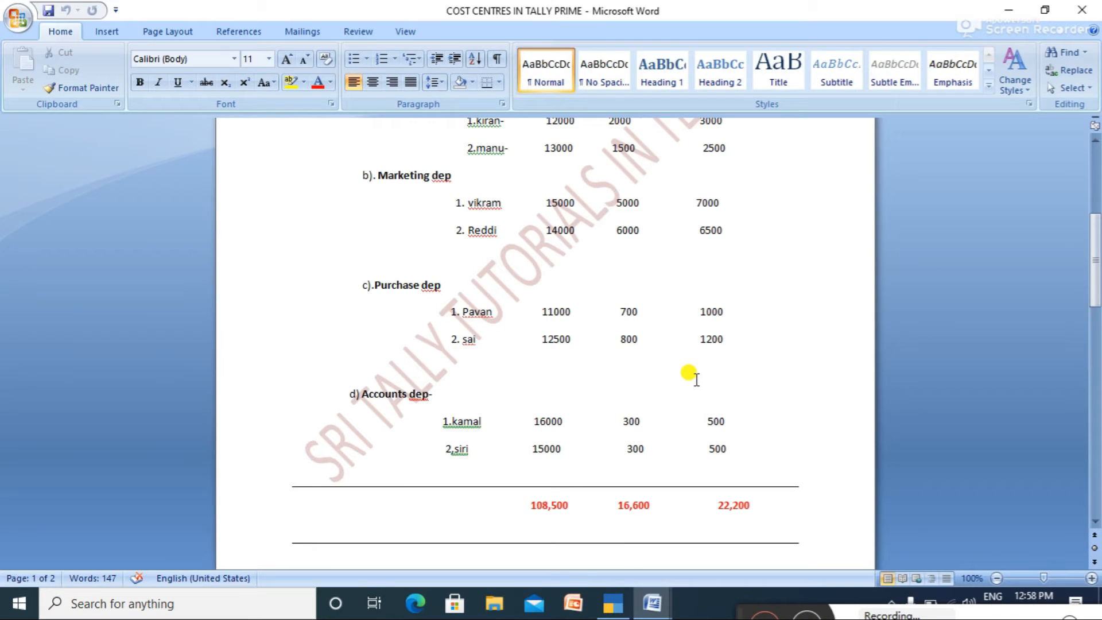
left_click_drag(1095, 241, 1095, 205)
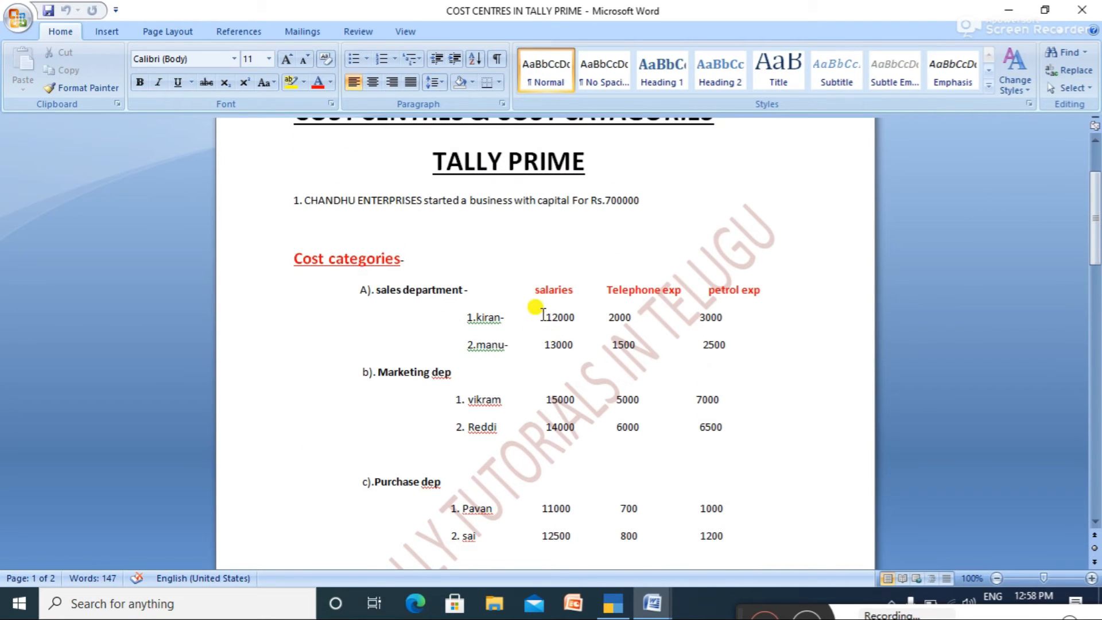
key("alt+Tab")
type("Sa")
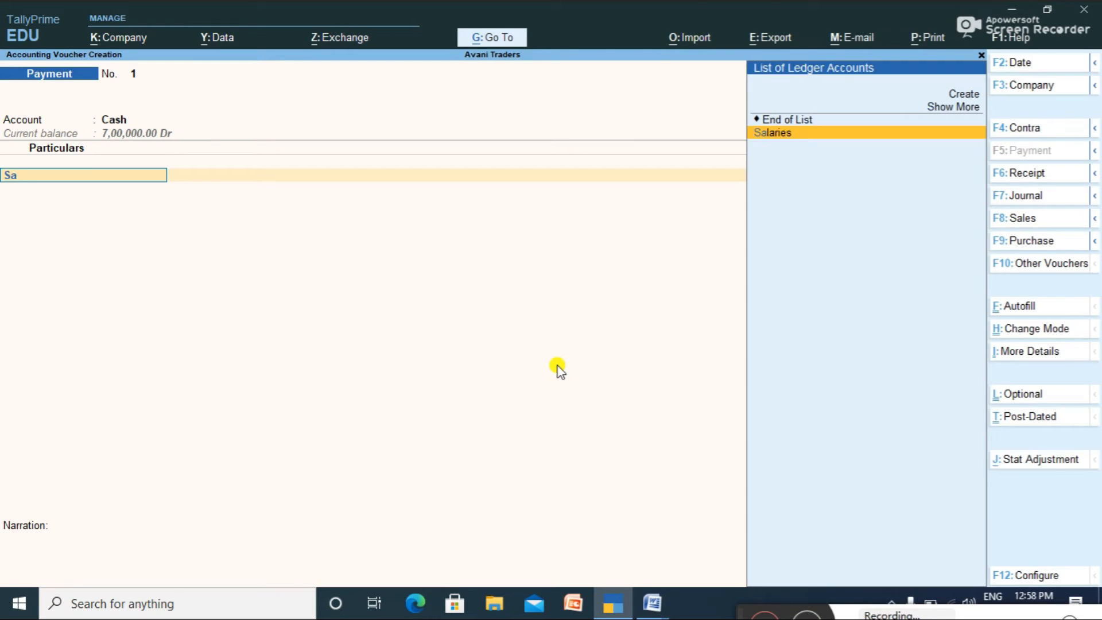
key("Return")
key("alt+Tab")
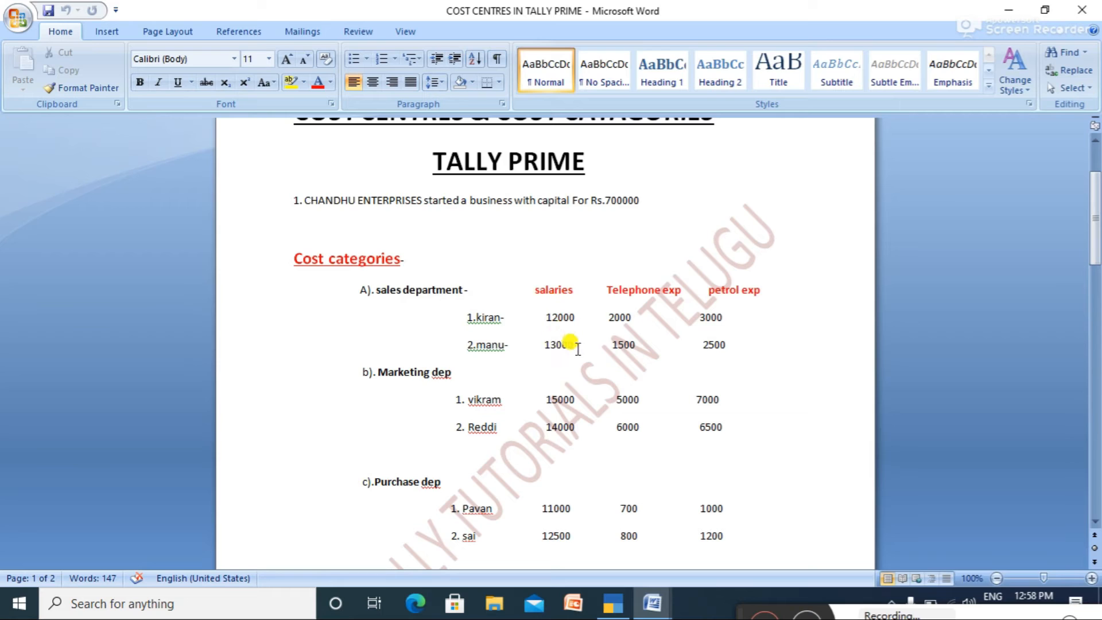
key("alt+Tab")
type("5000")
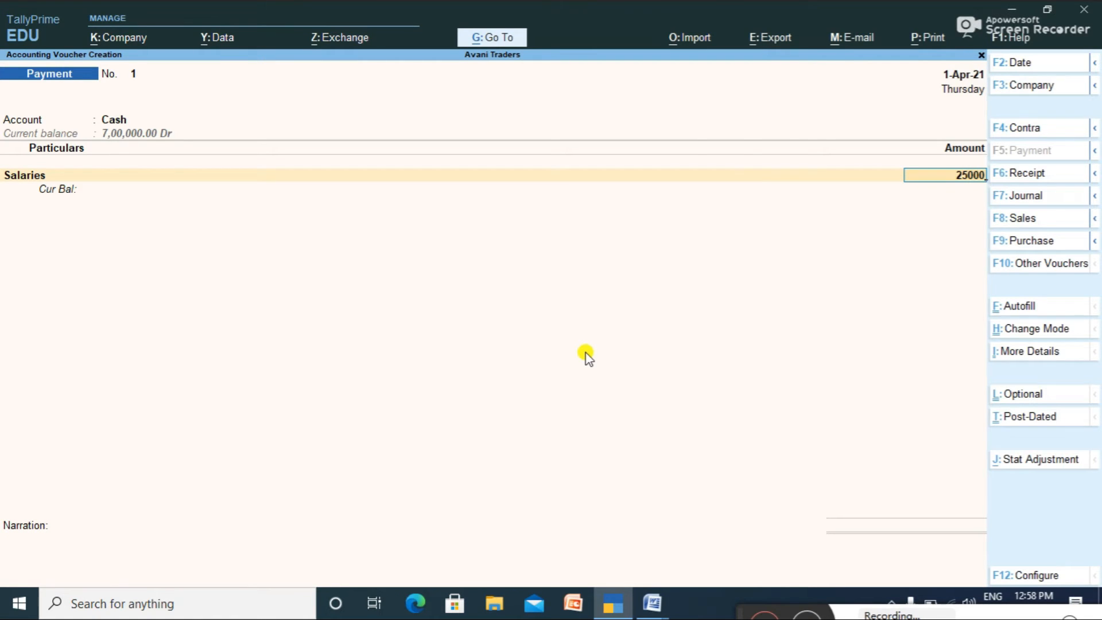
key("Return")
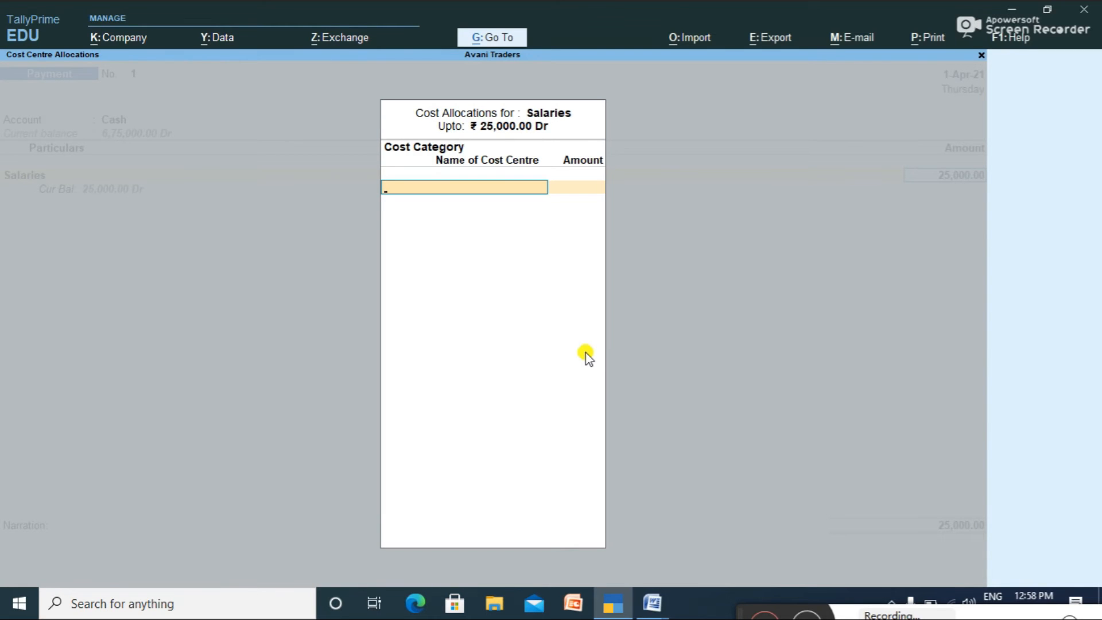
Allocate 12000 of the salaries to the first sales employee under the Sales Dep cost category, following the Word document.
key("alt+Tab")
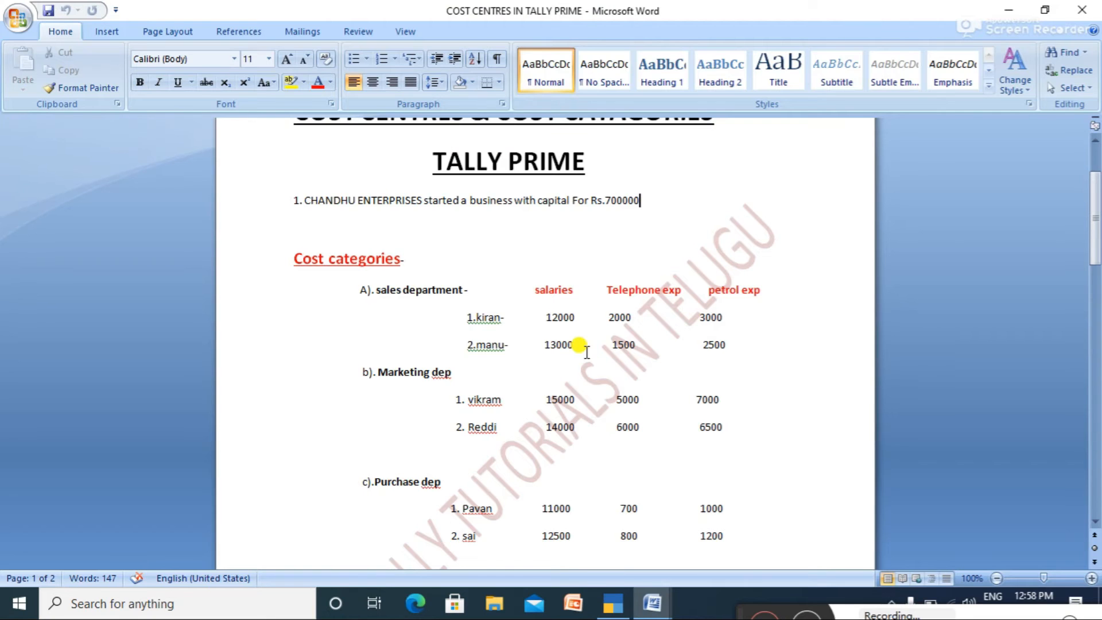
key("alt+Tab")
type("Sa")
key("Return")
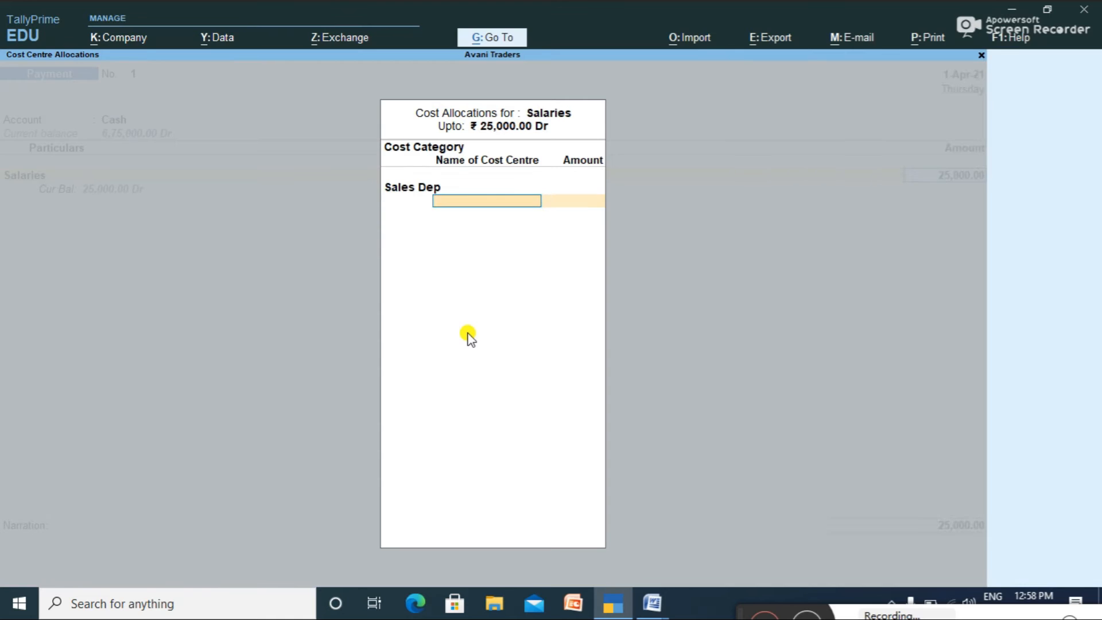
key("alt+Tab")
key("alt+Tab")
type("K")
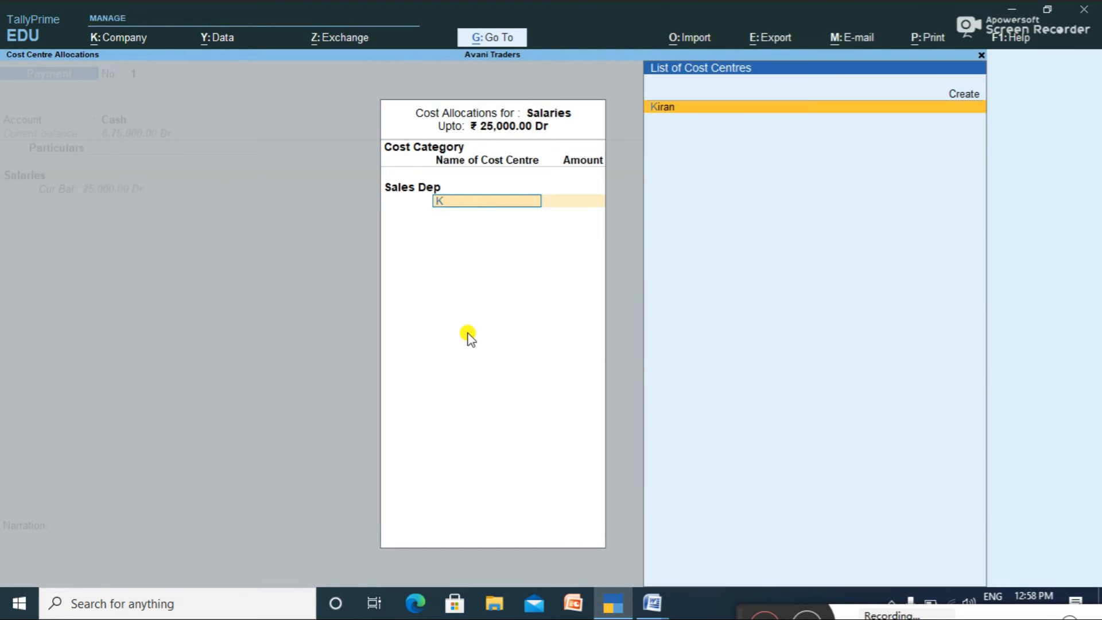
key("Return")
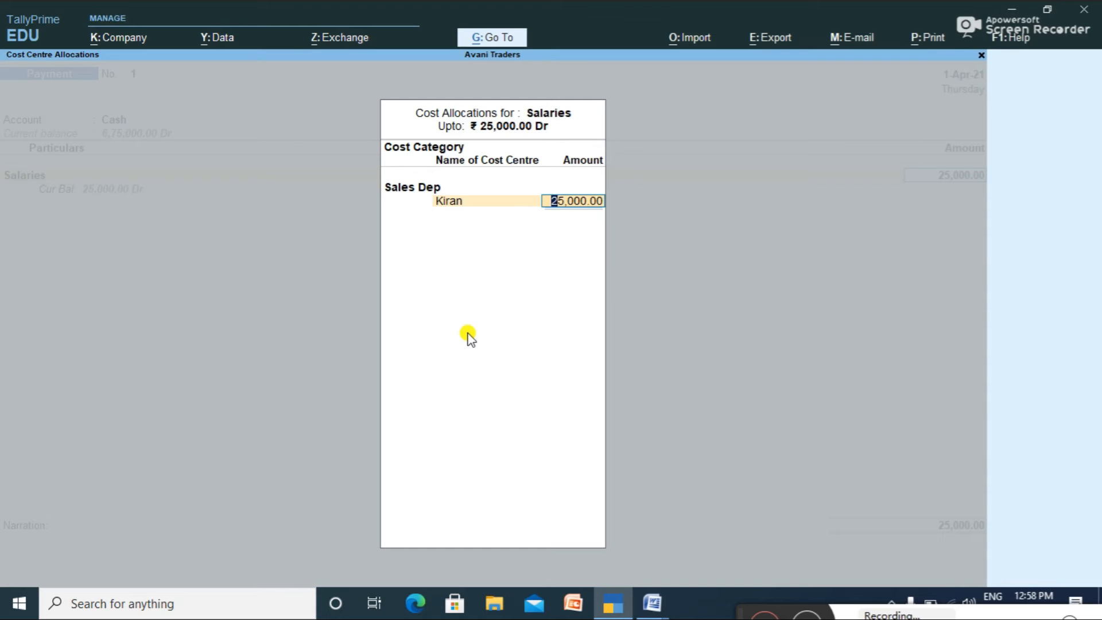
key("alt+Tab")
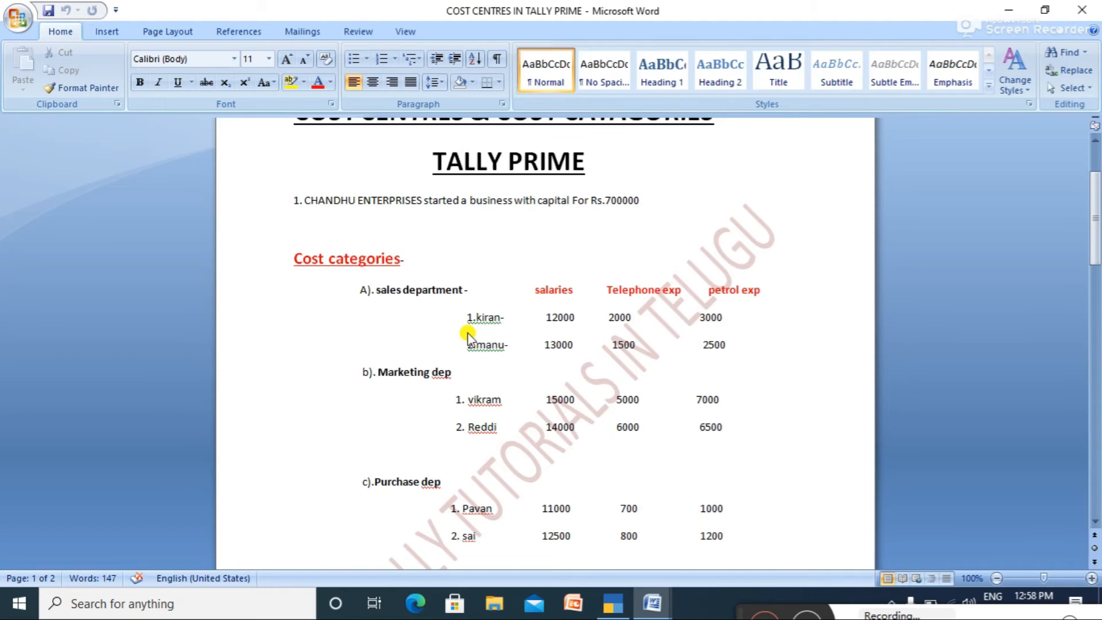
key("alt+Tab")
type("12000")
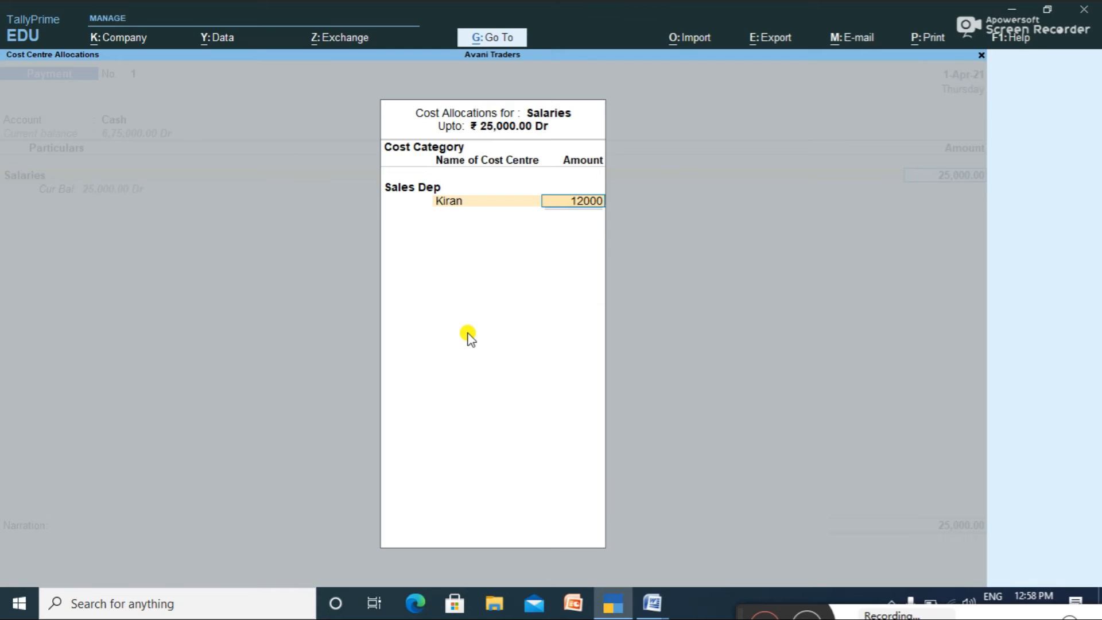
key("Return")
Allocate 13,000 to the second Sales Dep employee, accept the salary allocations, and switch back to the Word document.
key("alt+Tab")
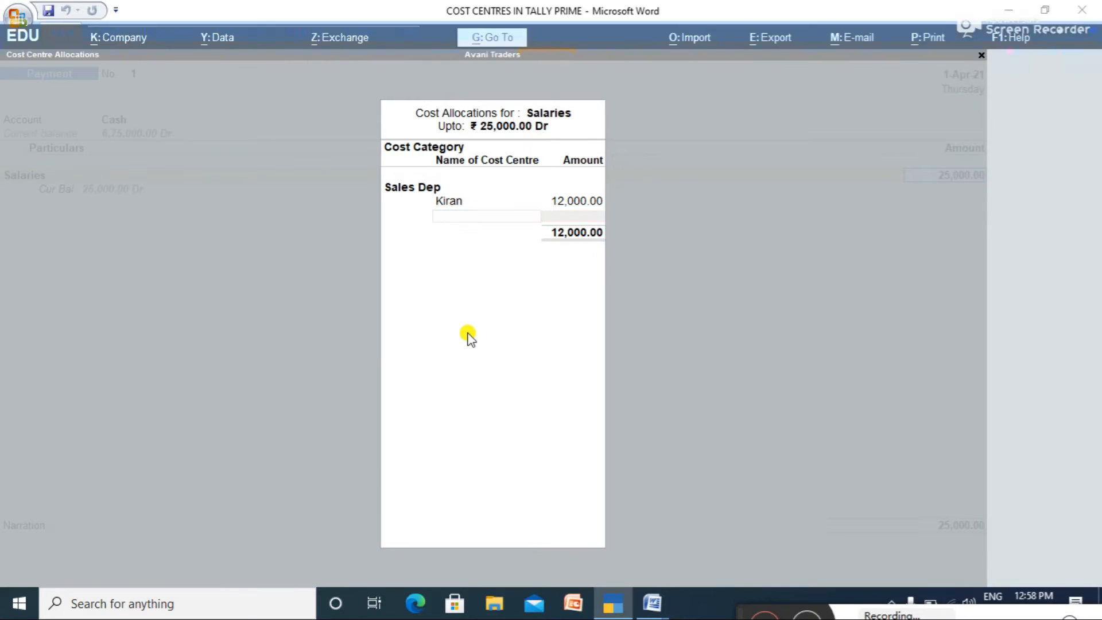
key("alt+Tab")
type("Ma")
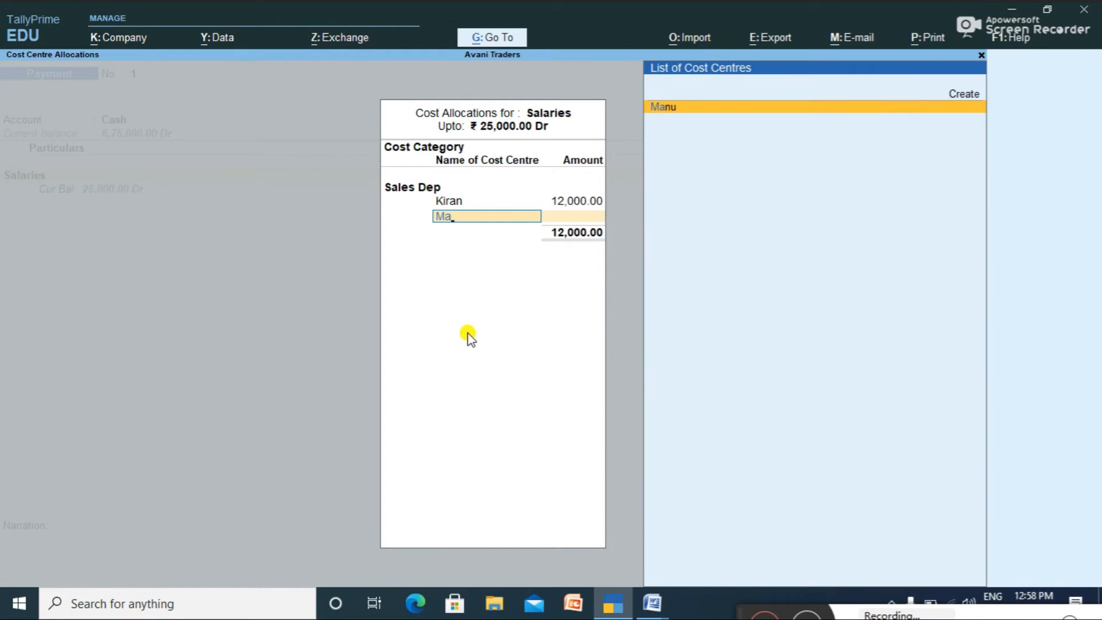
key("Return")
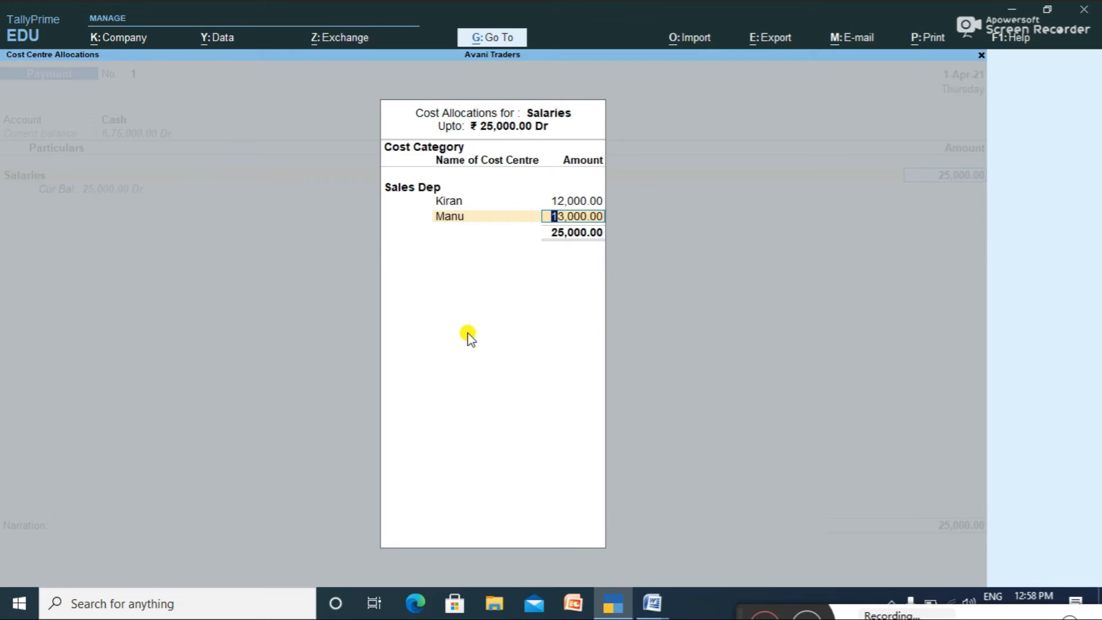
key("Return")
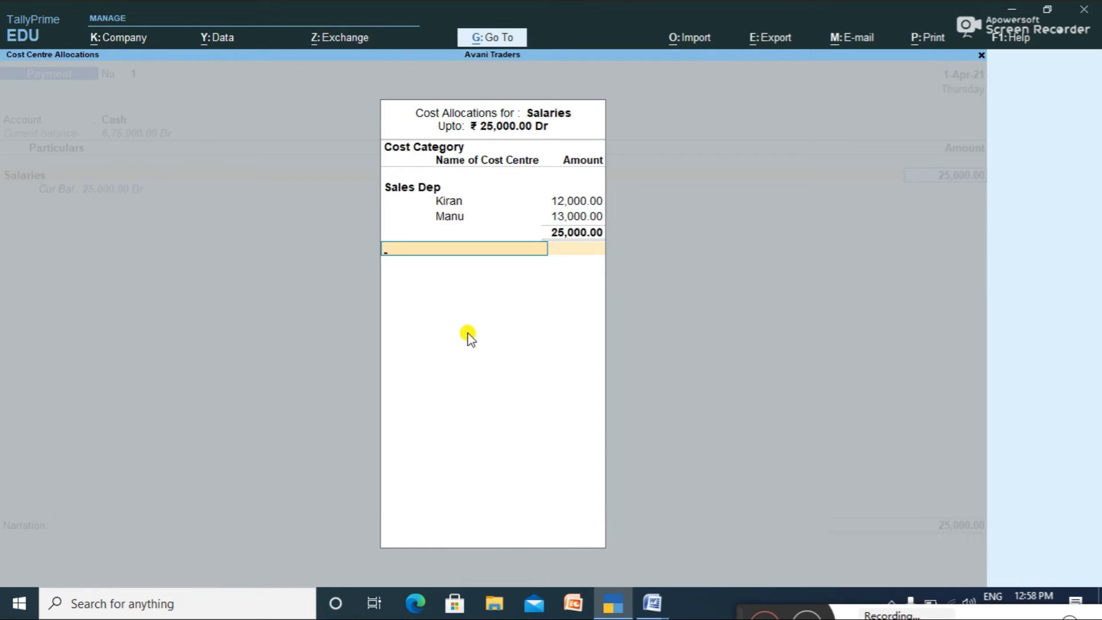
key("Return")
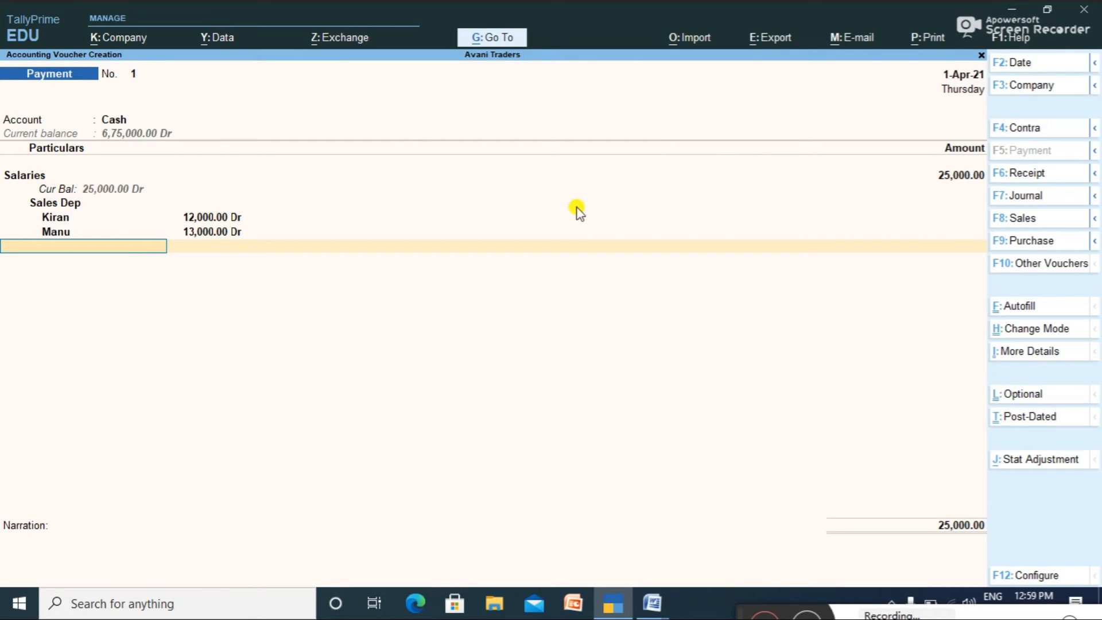
key("alt+Tab")
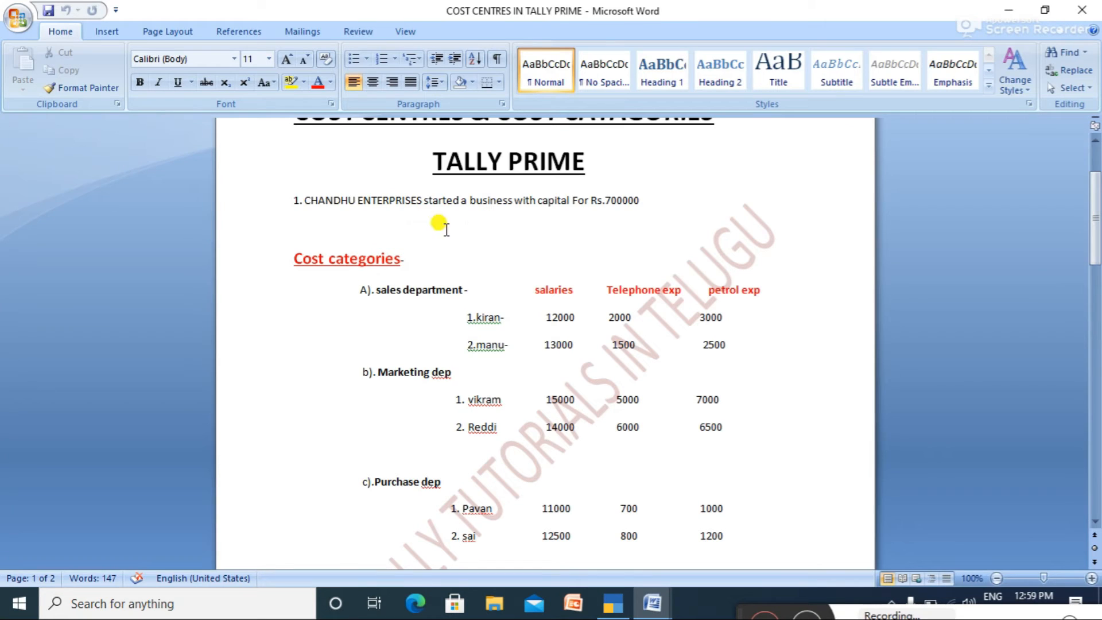
Add Telephone Exp for 3500 to the payment voucher, following the sales department figures in the Word document.
key("alt+Tab")
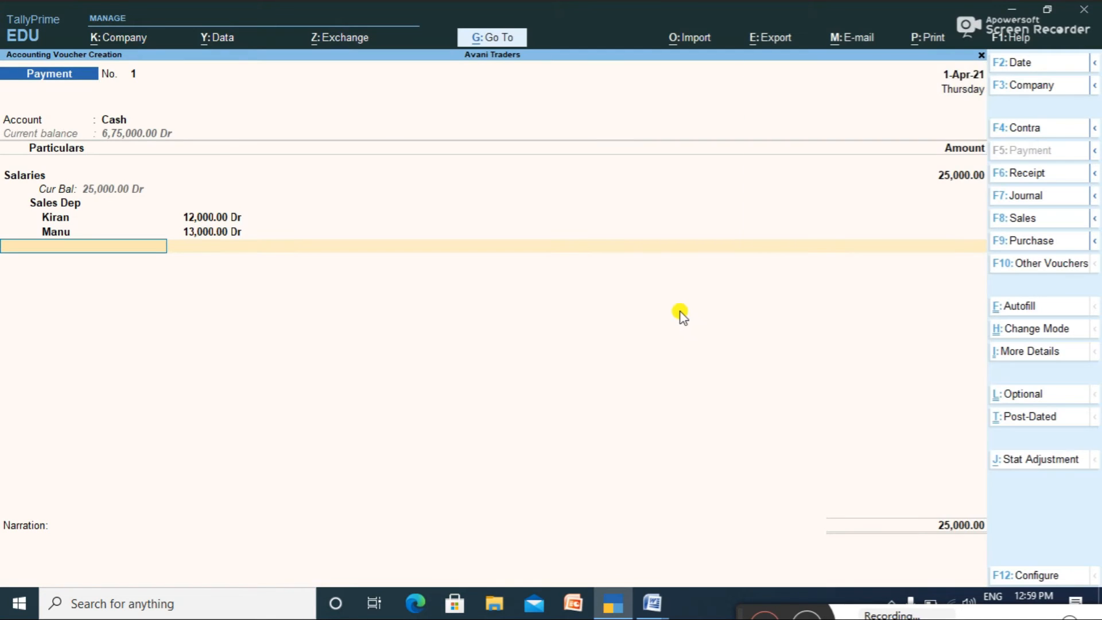
type("Te")
key("Return")
key("alt+Tab")
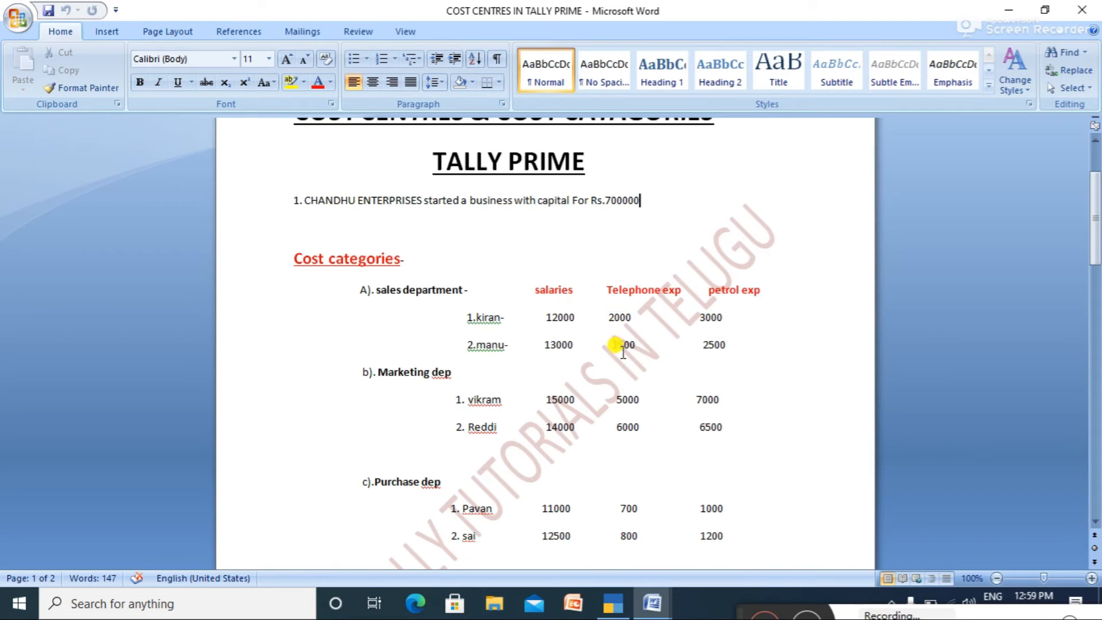
key("alt+Tab")
type("3500")
key("Return")
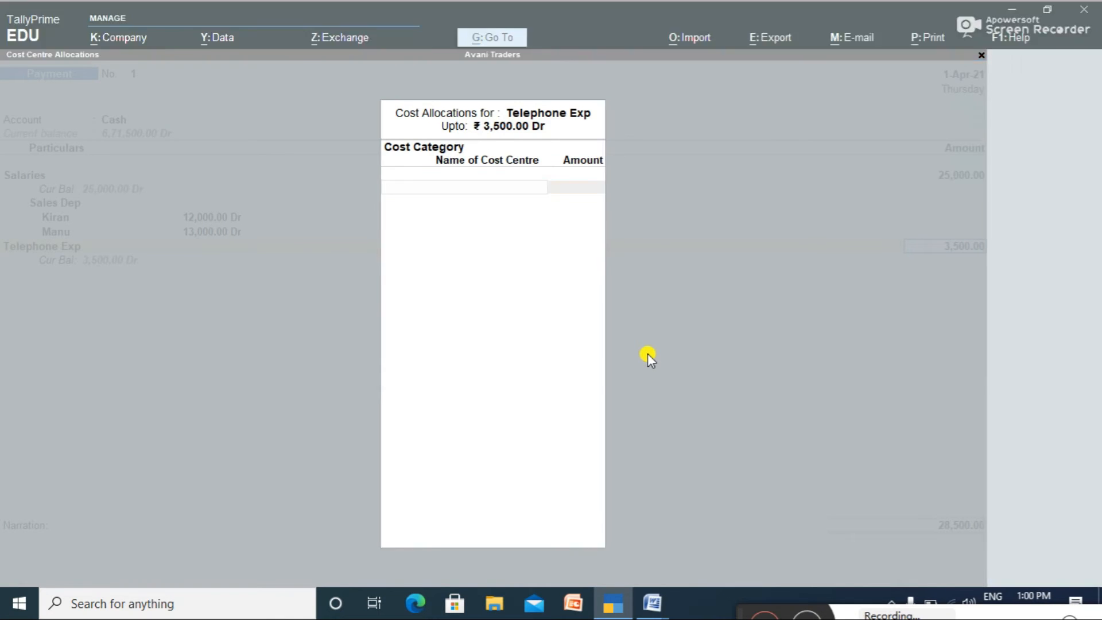
Allocate 2000 of the telephone expense to the first sales employee under the Sales Dep cost category, checking the Word document.
key("alt+Tab")
key("alt+Tab")
type("S")
key("Return")
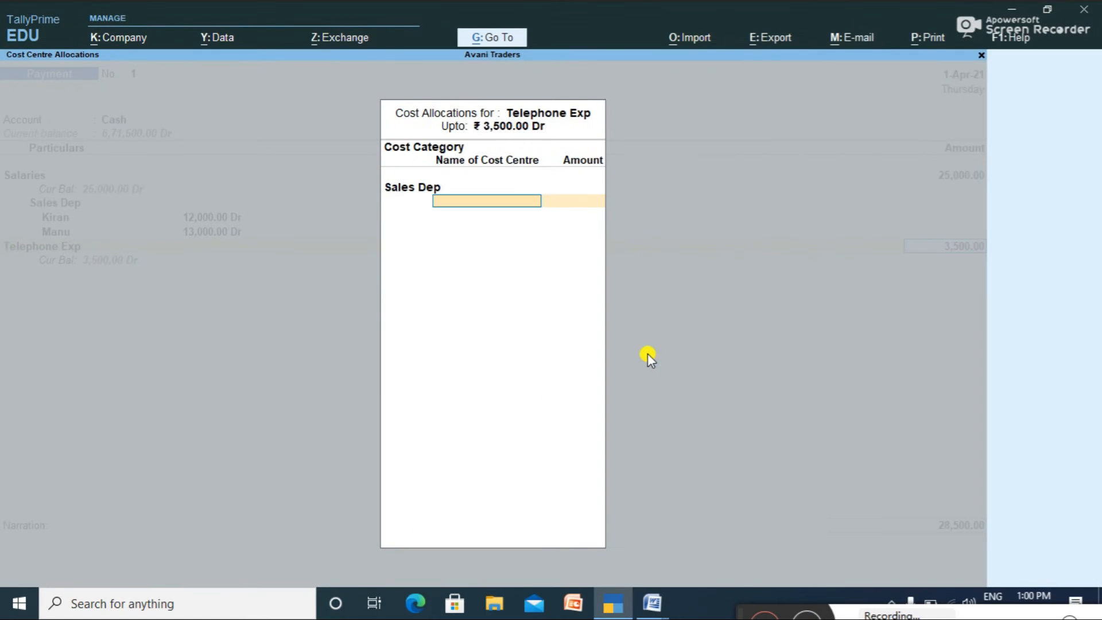
key("alt+Tab")
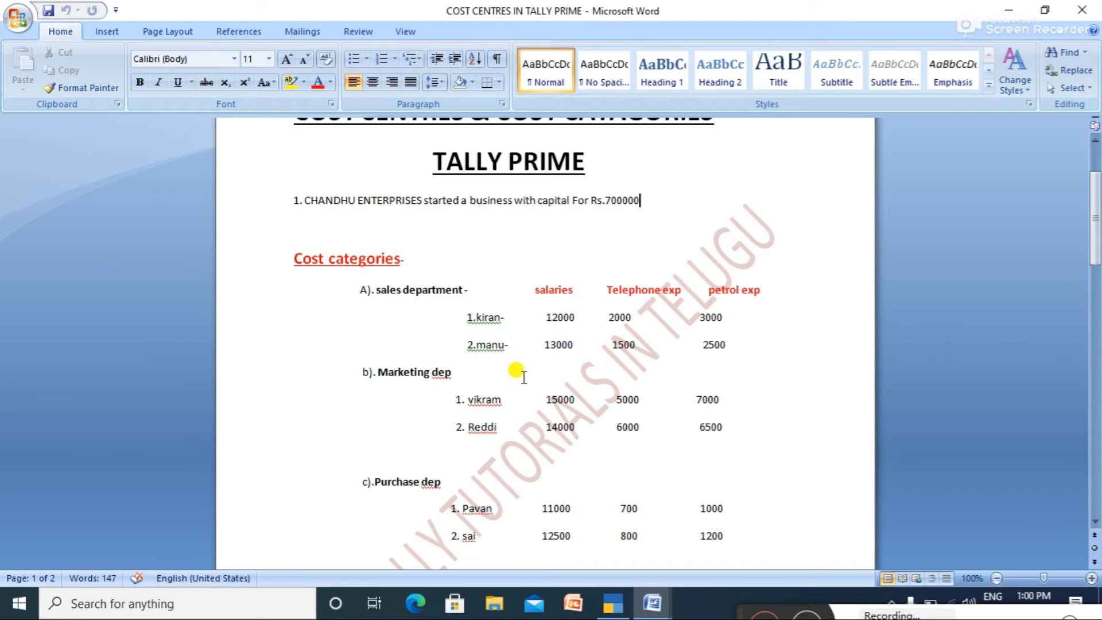
key("alt+Tab")
type("K")
key("Return")
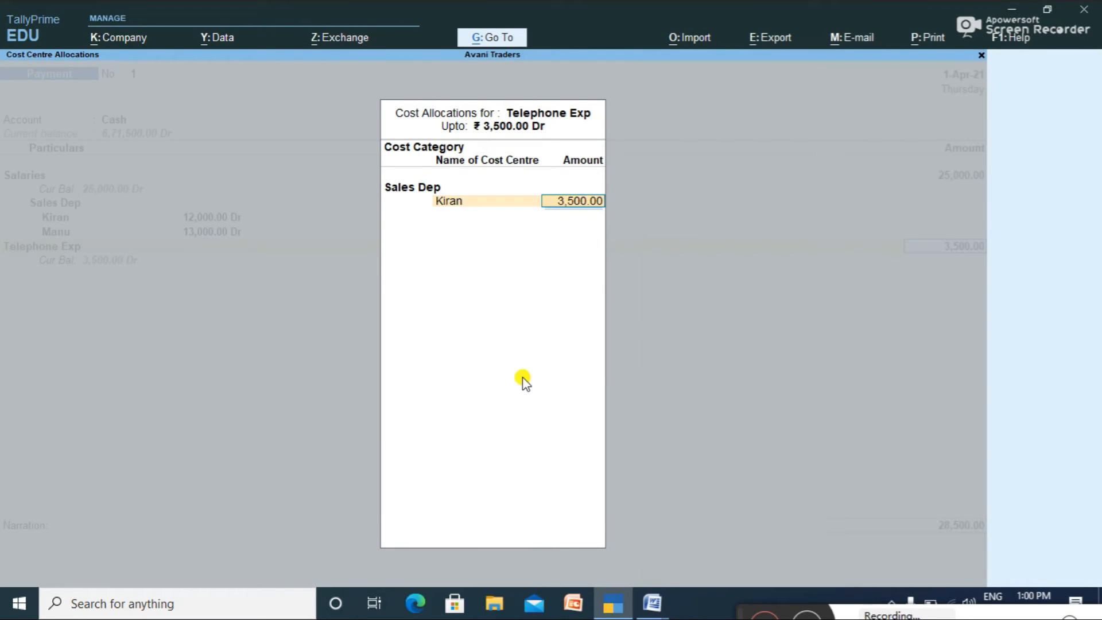
key("alt+Tab")
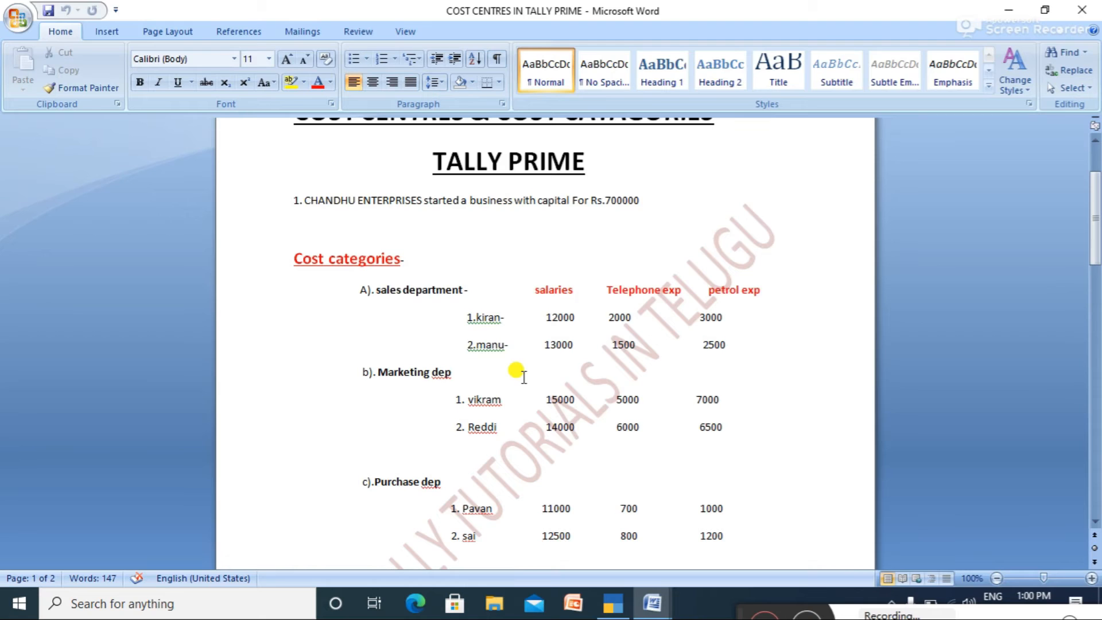
key("alt+Tab")
type("2000")
key("Return")
Allocate the remaining 1,500 of the telephone expense to the second Sales Dep employee and accept the allocations.
key("alt+Tab")
key("alt+Tab")
type("Ma")
key("Return")
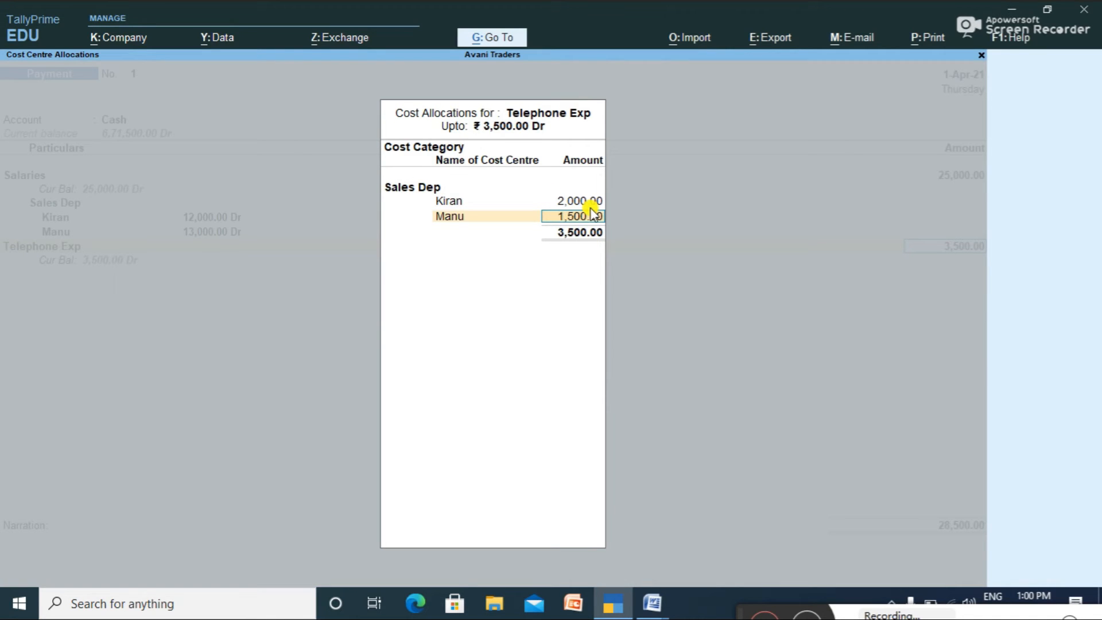
key("Return")
key("Return")
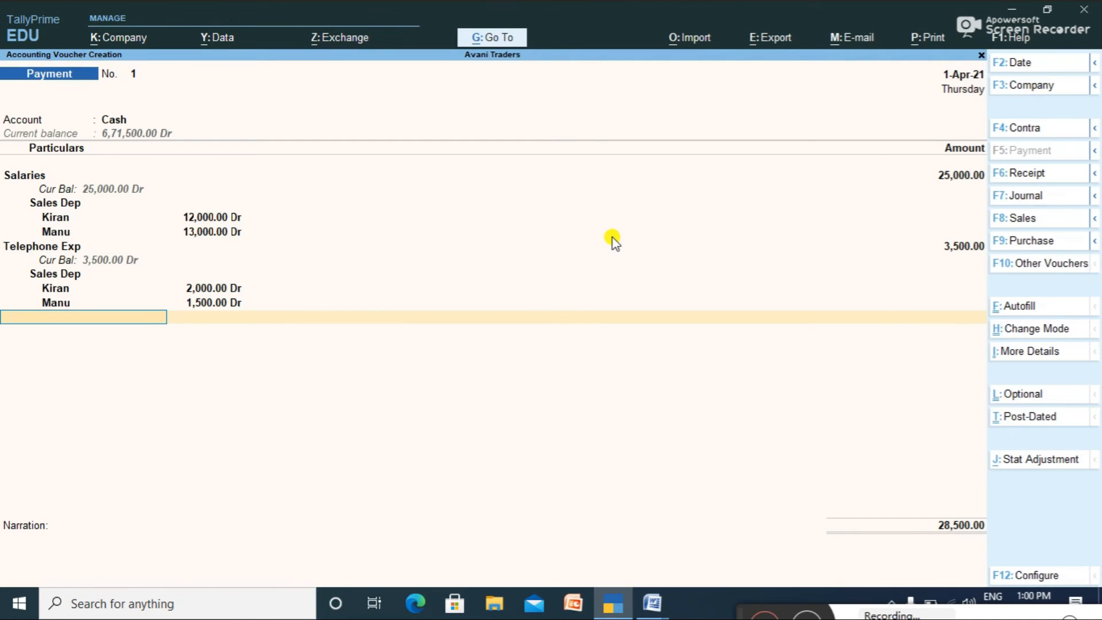
Consult the petrol expenses in the Word document and add Petrol Exp for 5,500 to the payment voucher.
key("alt+Tab")
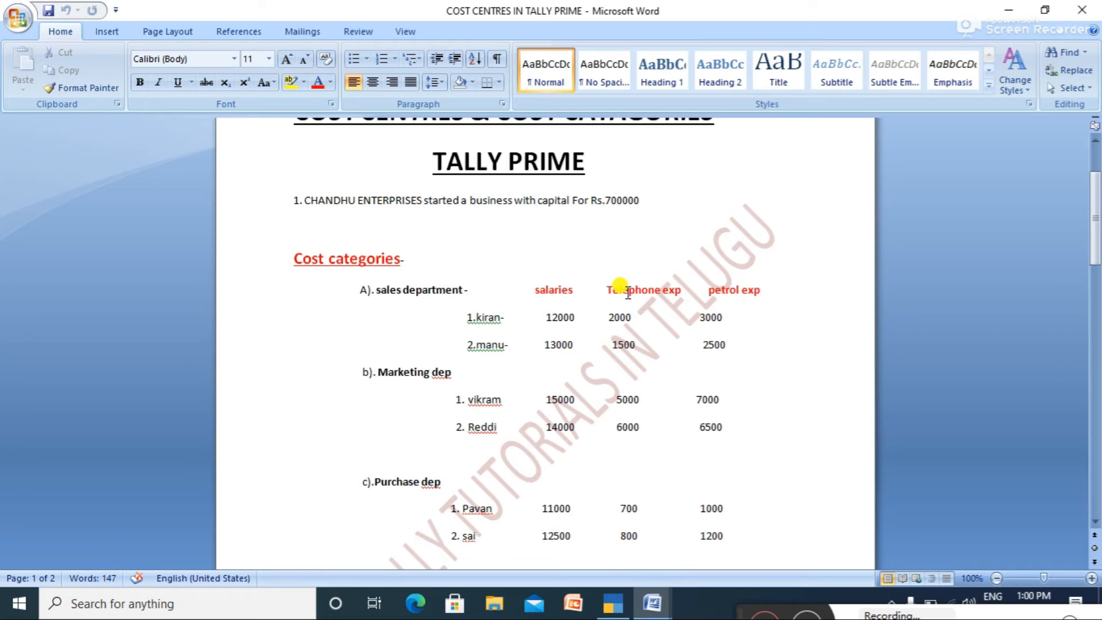
key("alt+Tab")
type("Pe")
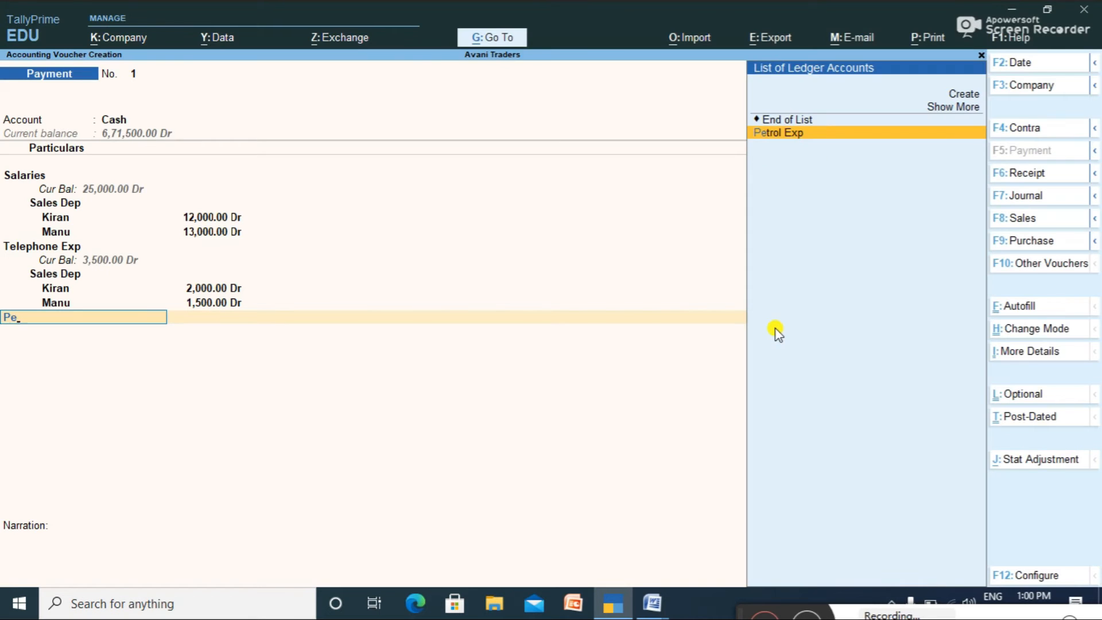
key("Return")
key("alt+Tab")
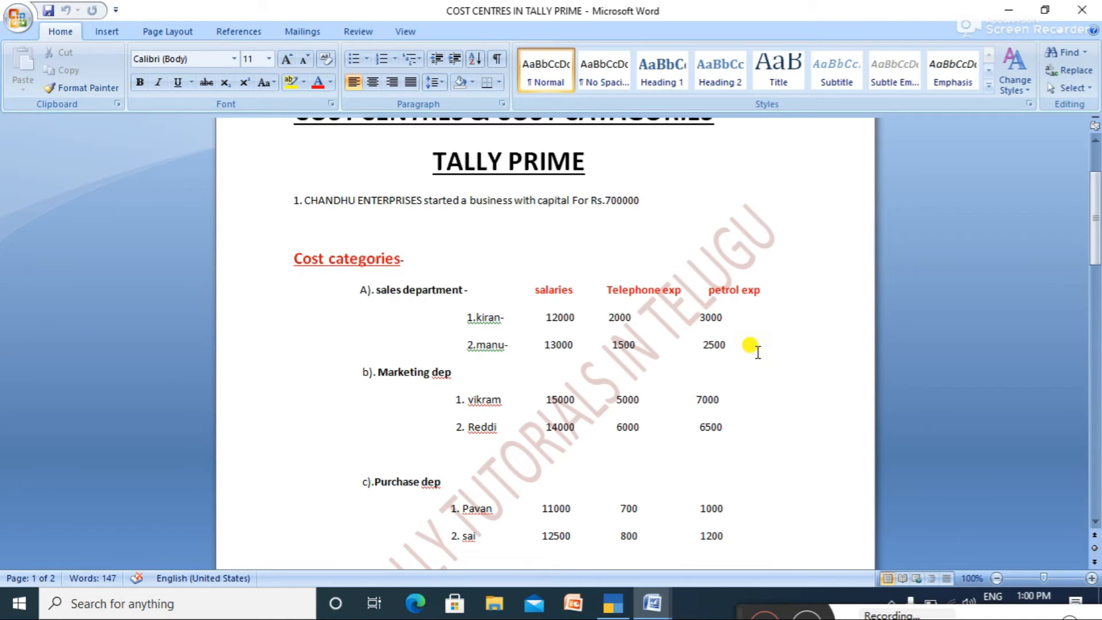
key("alt+Tab")
type("000")
key("BackSpace")
key("Return")
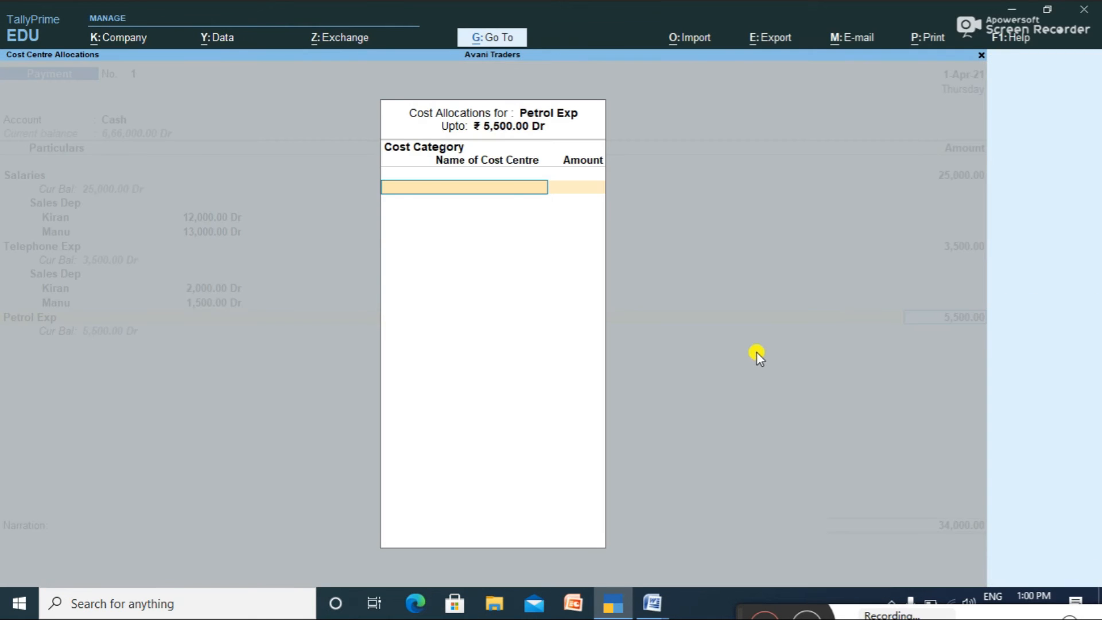
Choose Sales Dep as the cost category for the petrol expense, following the Word document.
key("alt+Tab")
key("alt+Tab")
key("alt+Tab")
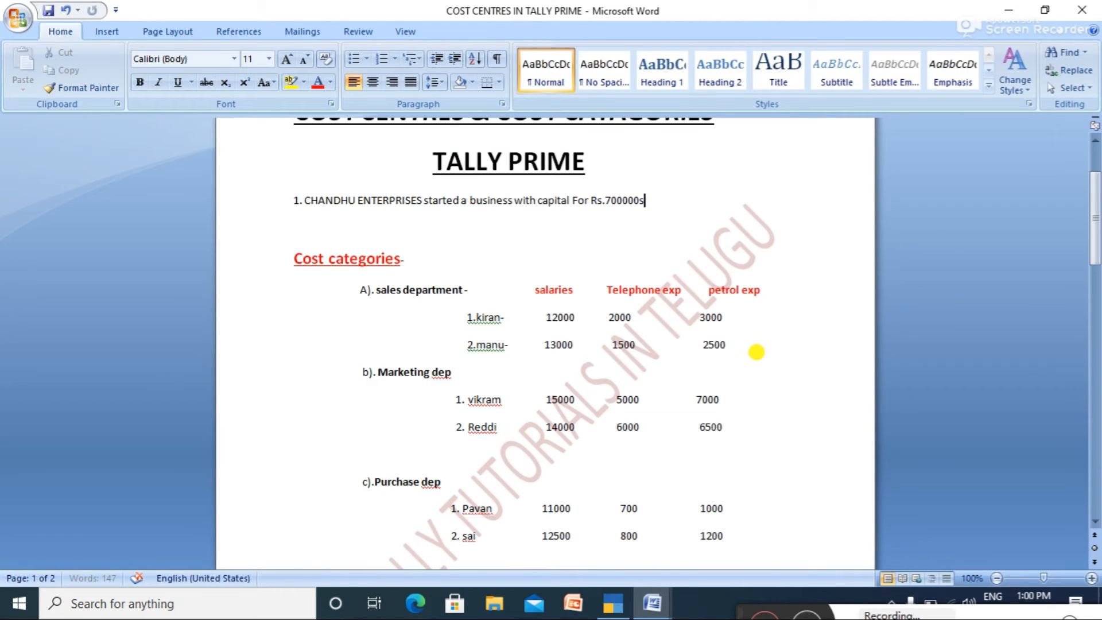
key("alt+Tab")
type("S")
key("Return")
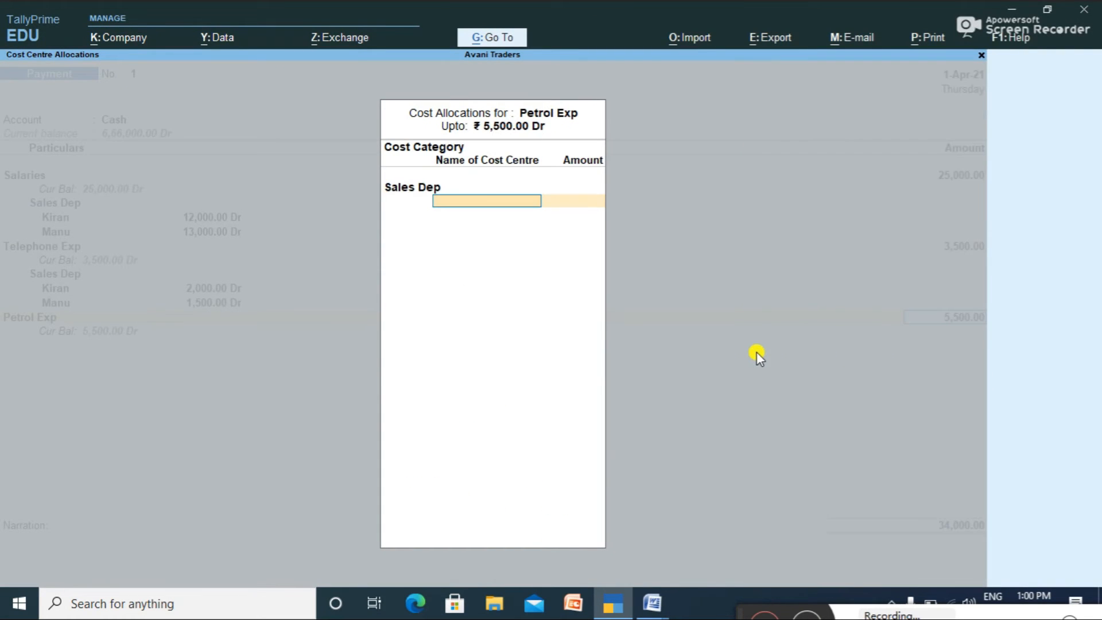
type("A")
key("Up")
key("Return")
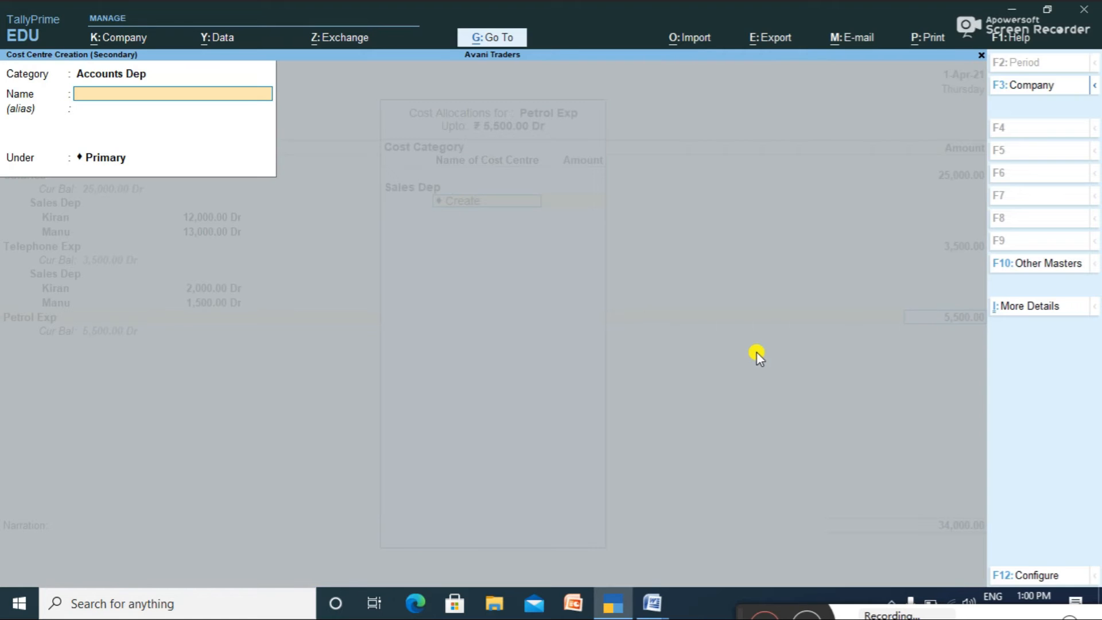
key("alt+Tab")
key("alt+Tab")
key("BackSpace")
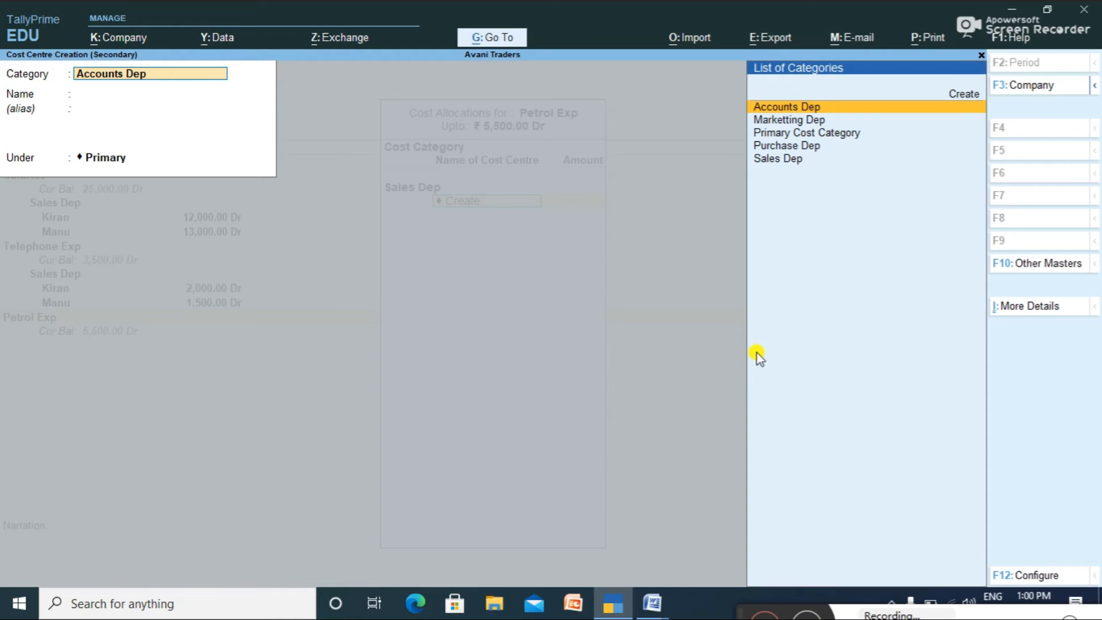
key("Escape")
key("Escape")
key("y")
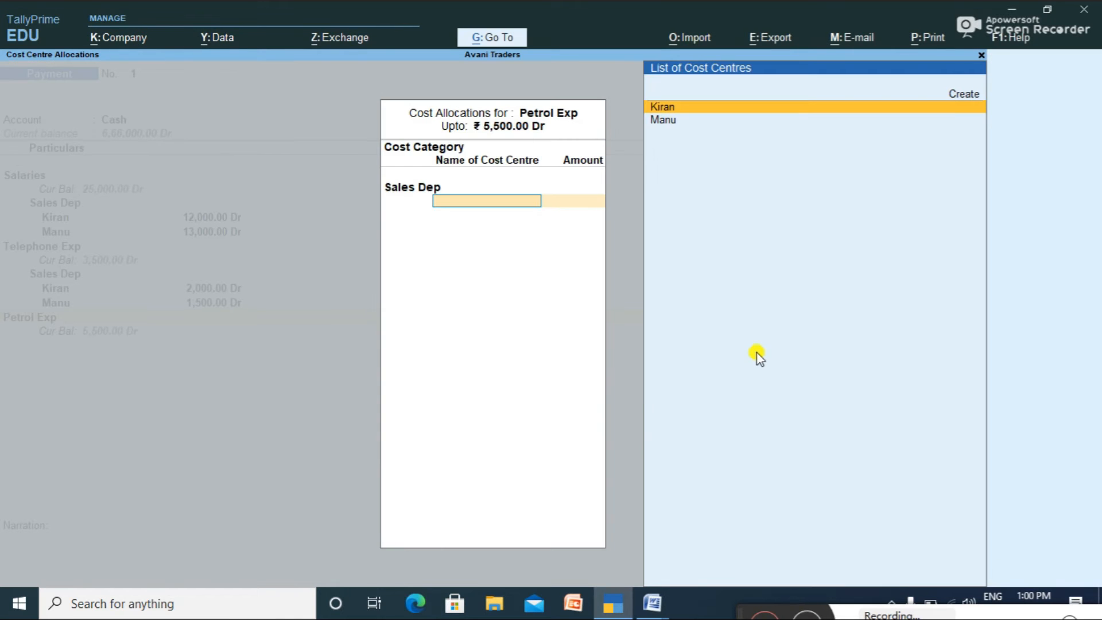
Allocate 3000 of the petrol expense to the first Sales Dep employee, following the Word document.
key("Return")
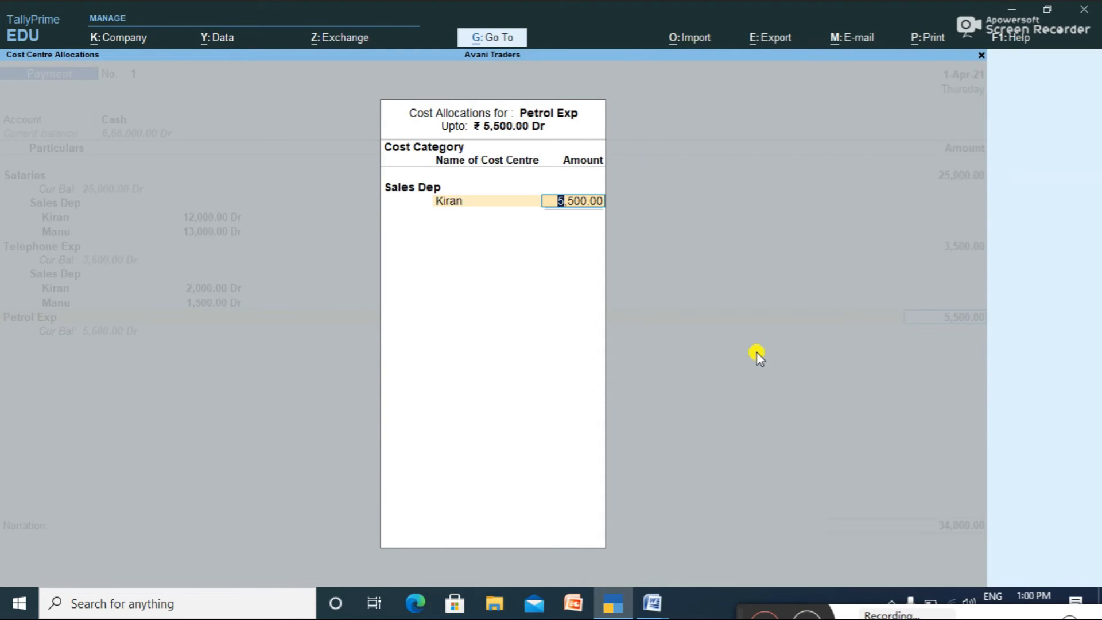
key("alt+Tab")
key("alt+Tab")
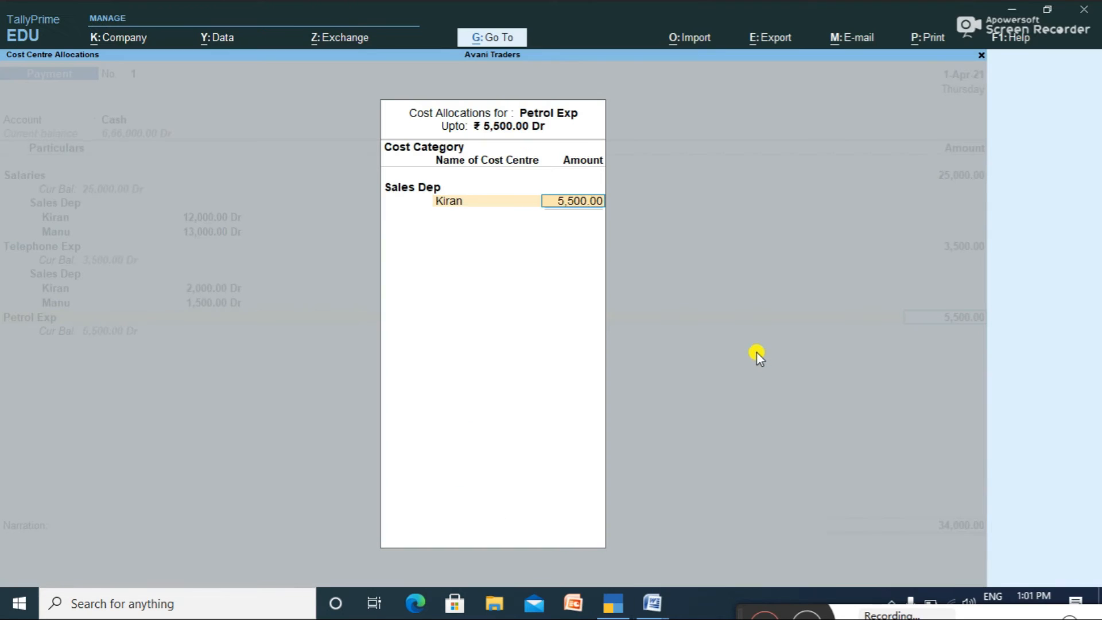
key("BackSpace")
type("3000")
key("Return")
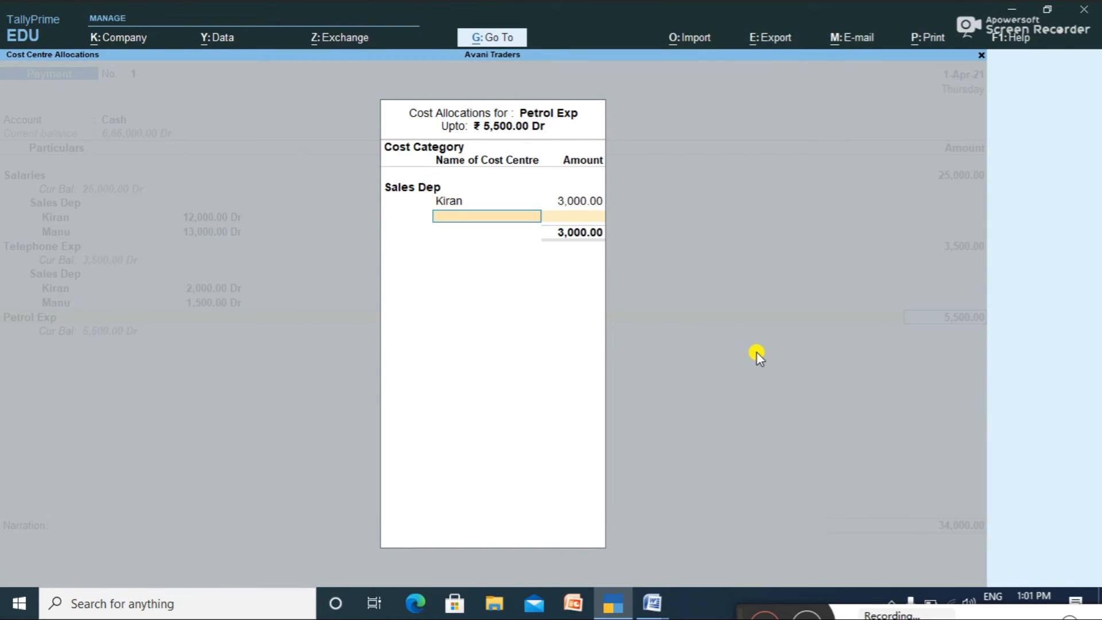
Allocate the remaining 2,500 of the petrol expense to the second Sales Dep employee and save the payment voucher.
type("A")
key("Return")
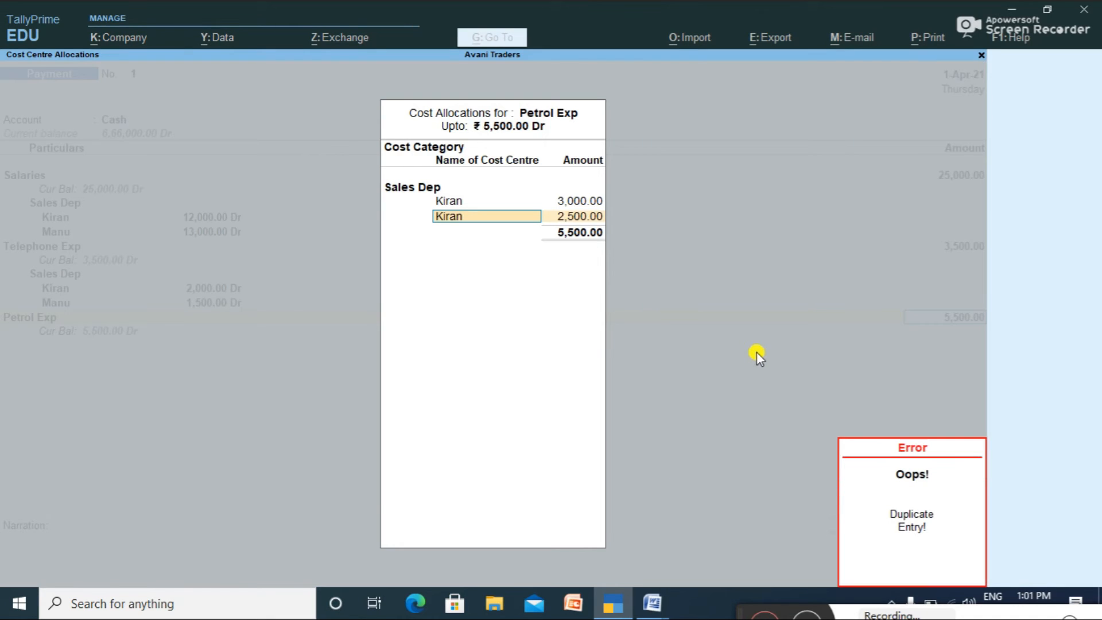
type("Ma")
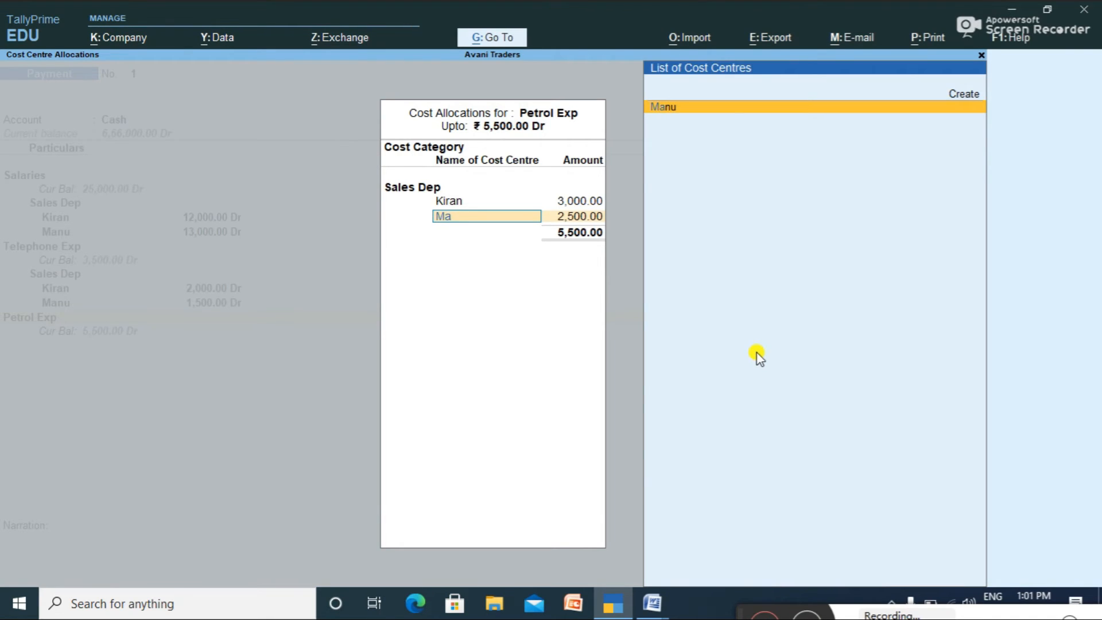
key("Return")
key("Return")
key("Return")
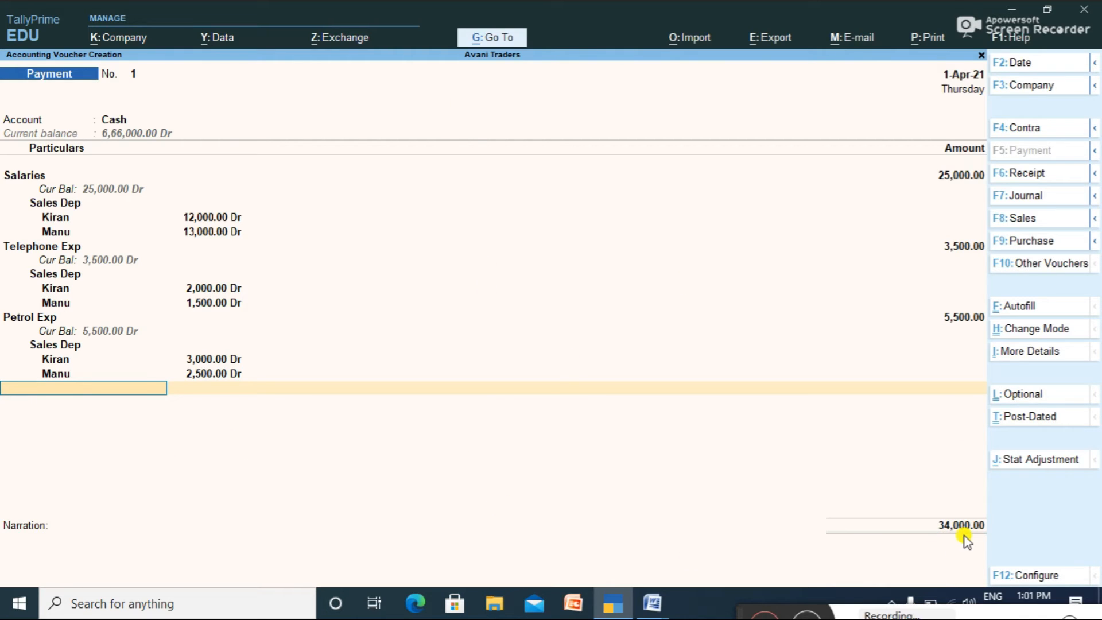
key("ctrl")
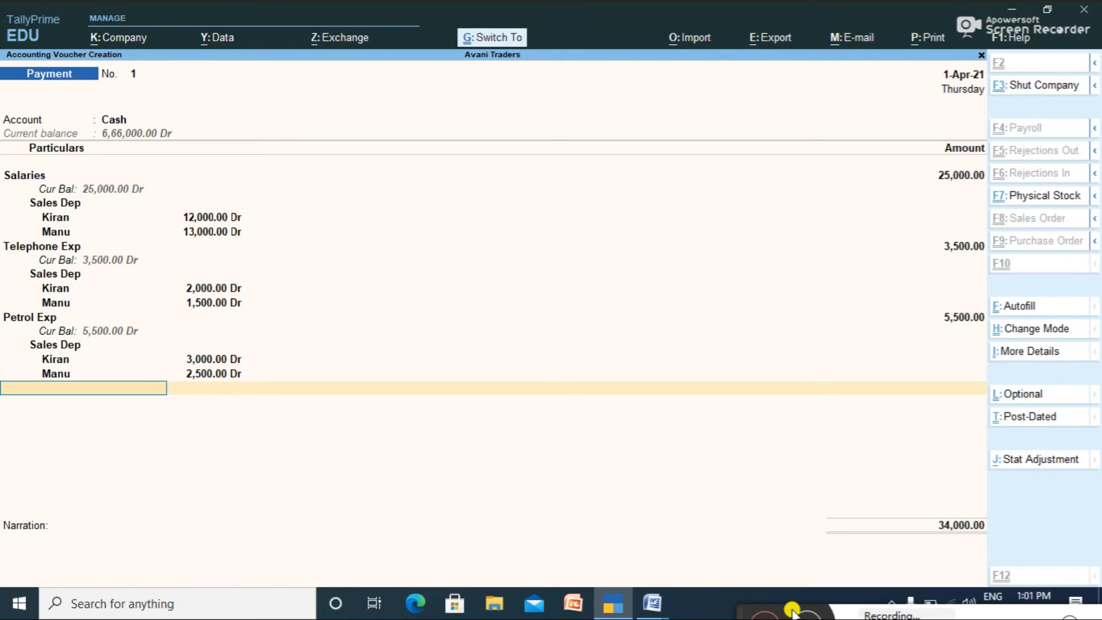
key("ctrl+a")
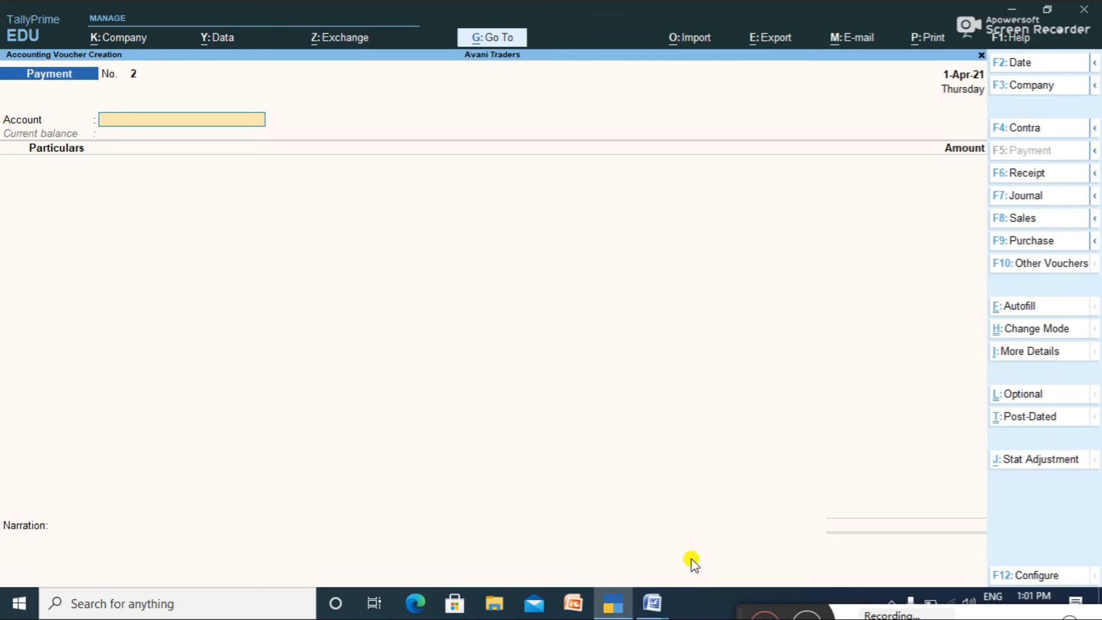
Start the marketing department payment voucher with Cash as the account and enter Salaries for 29,000, following the Word document.
type("Cas")
key("Return")
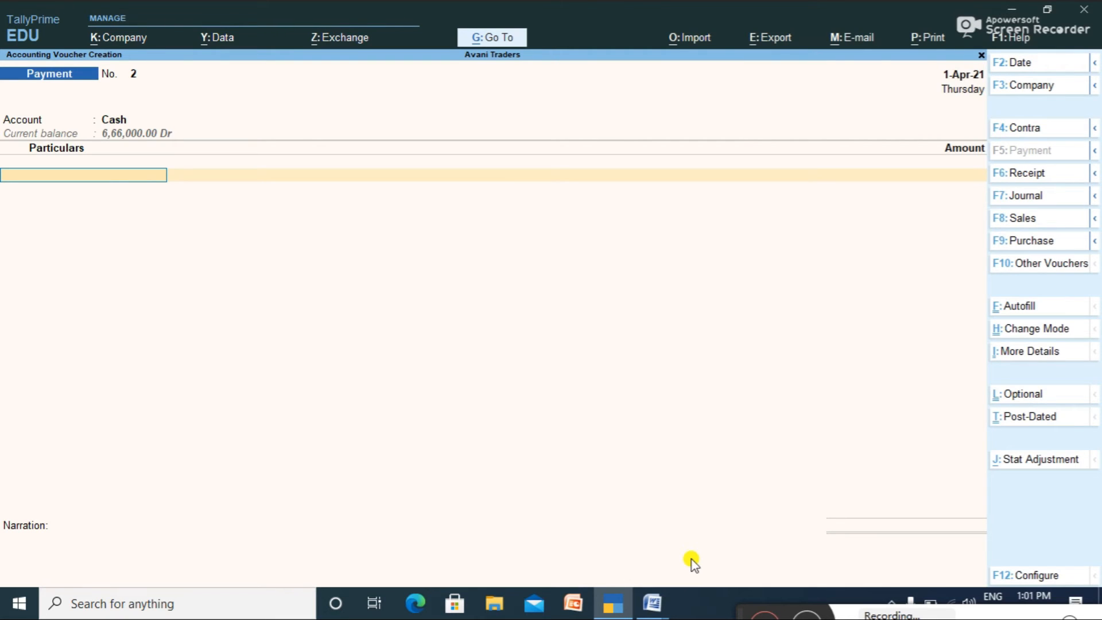
type("Sa")
key("Return")
key("alt+Tab")
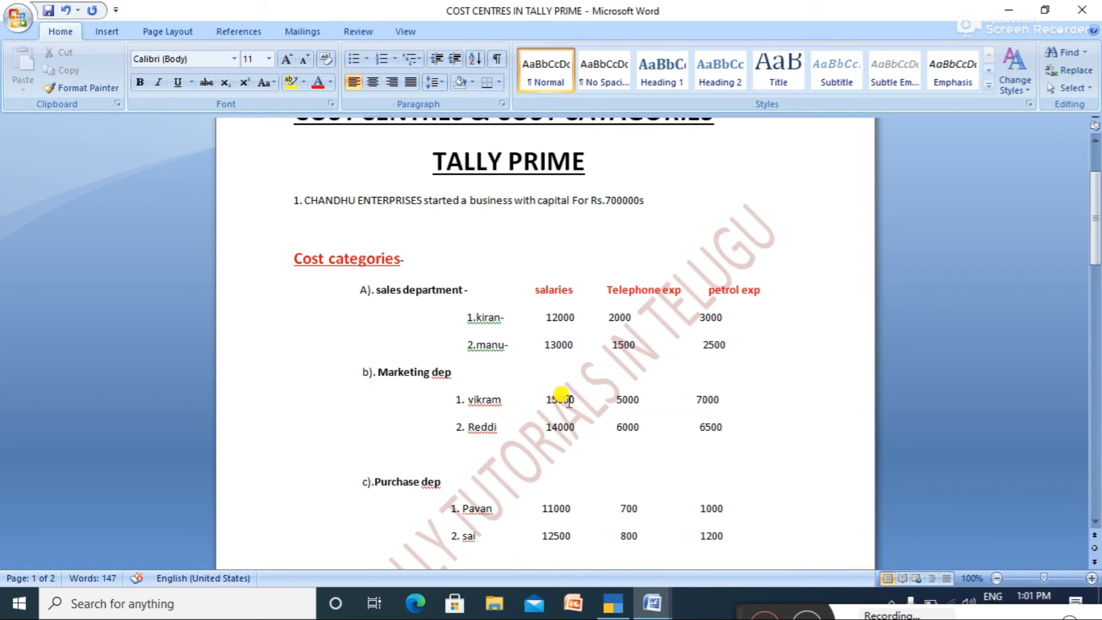
key("alt+Tab")
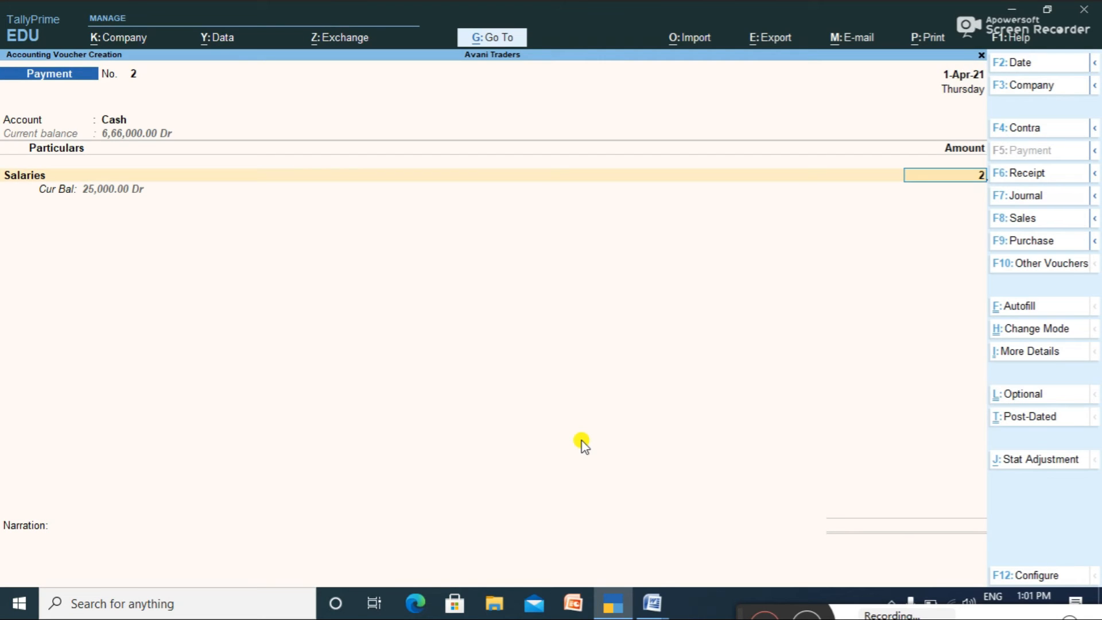
type("000")
key("Return")
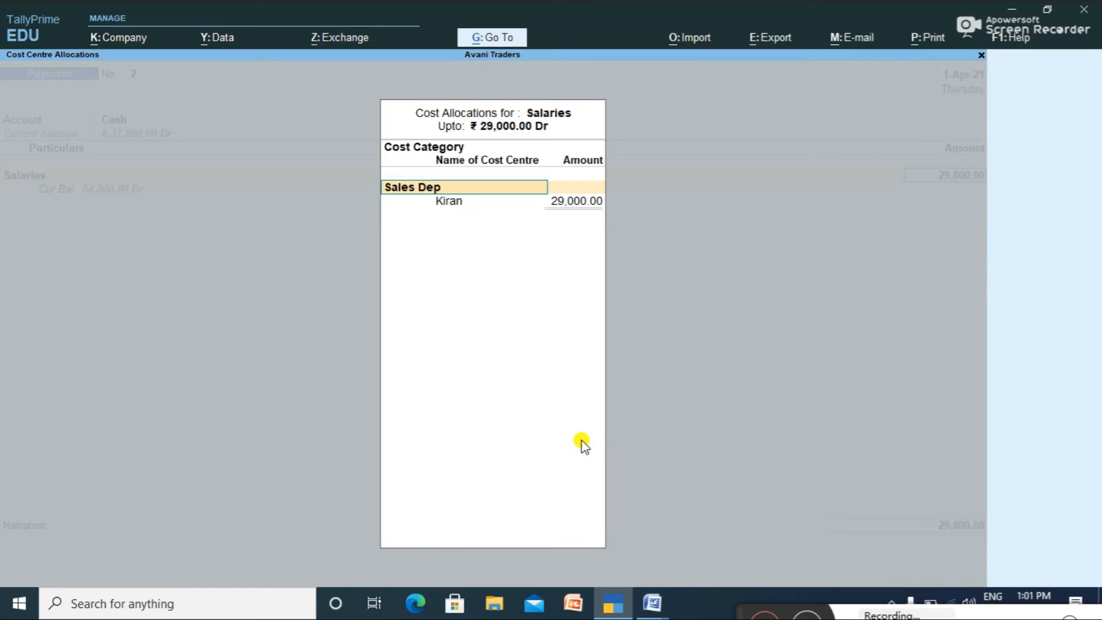
Choose Marketting Dep as the salaries' cost category and allocate 15,000 to its first employee, following the Word document.
type("Mar")
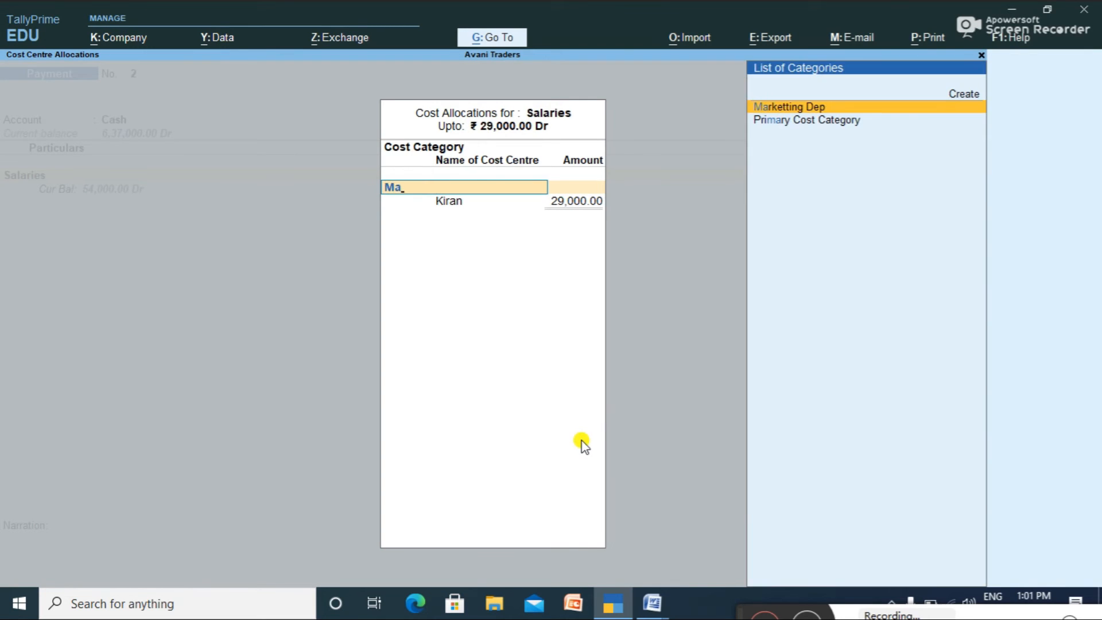
key("Return")
key("alt+Tab")
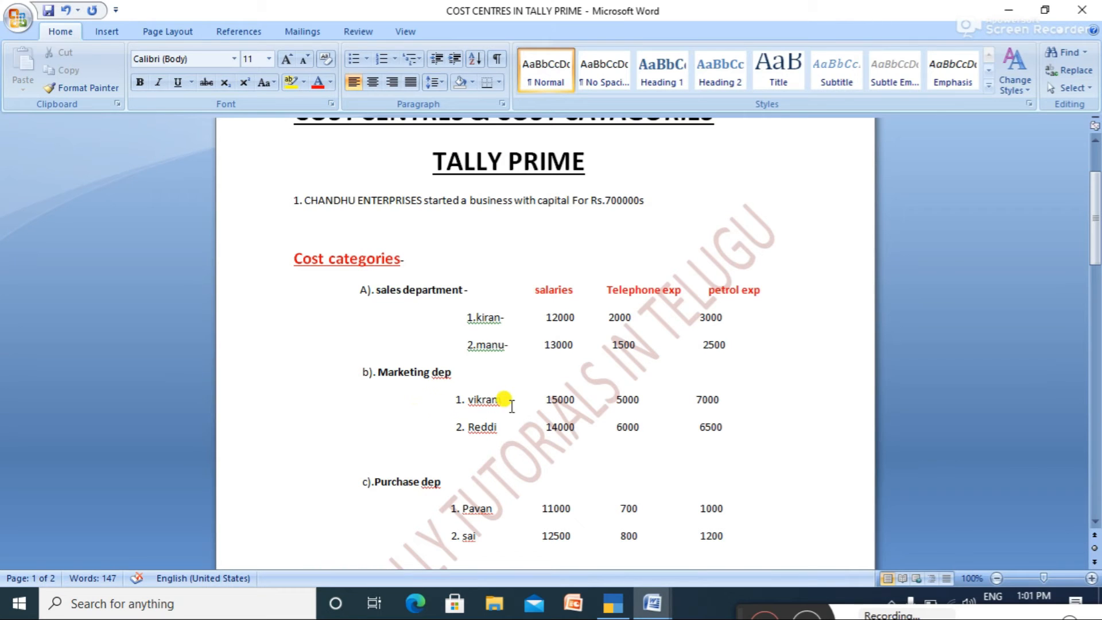
key("alt+Tab")
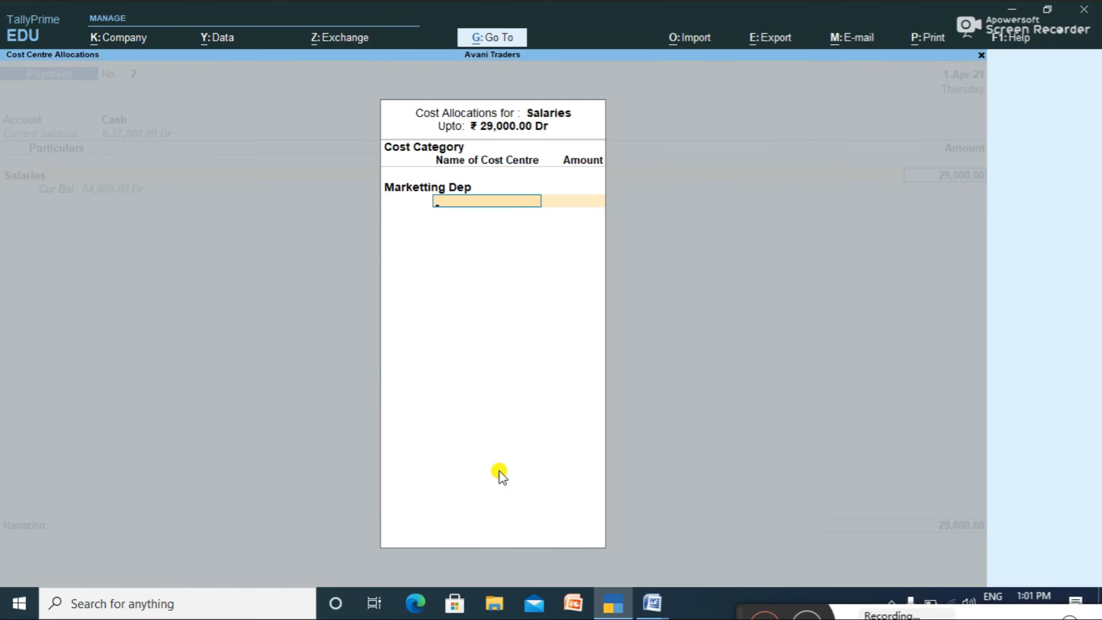
type("Vi")
key("Return")
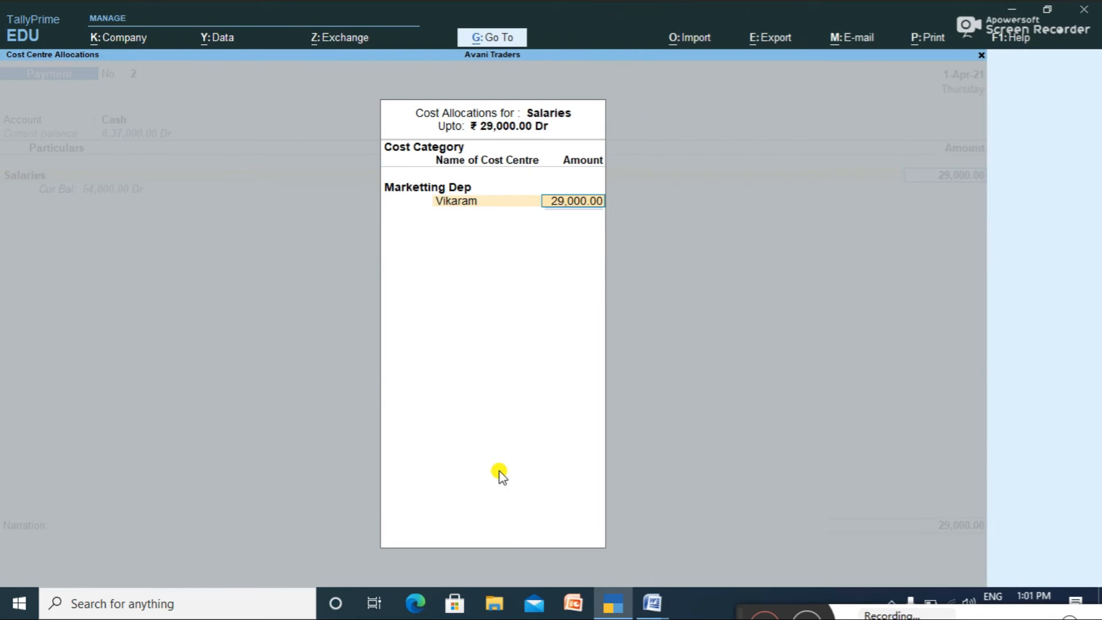
key("alt+Tab")
key("alt+Tab")
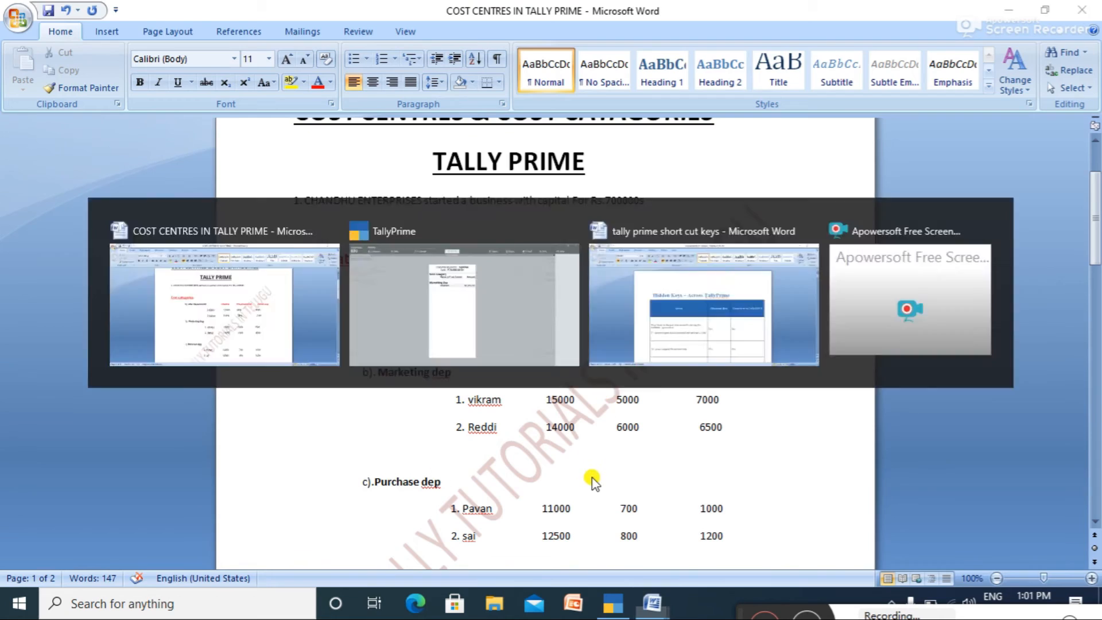
type("15,000")
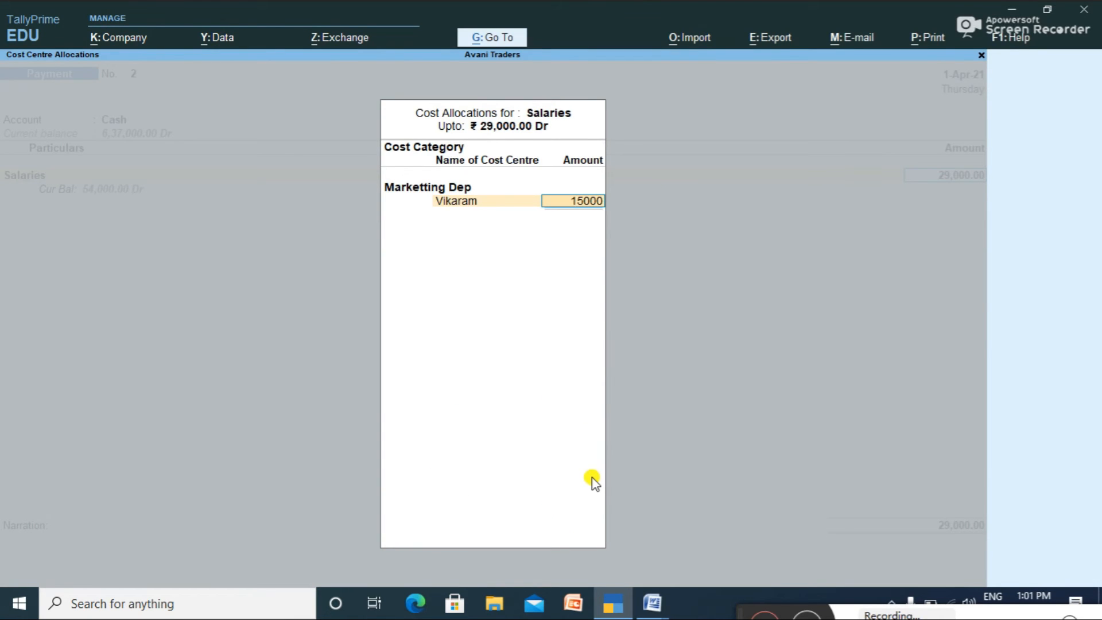
key("Return")
Allocate the remaining 14,000 of the salaries to the second Marketting Dep employee.
type("Re")
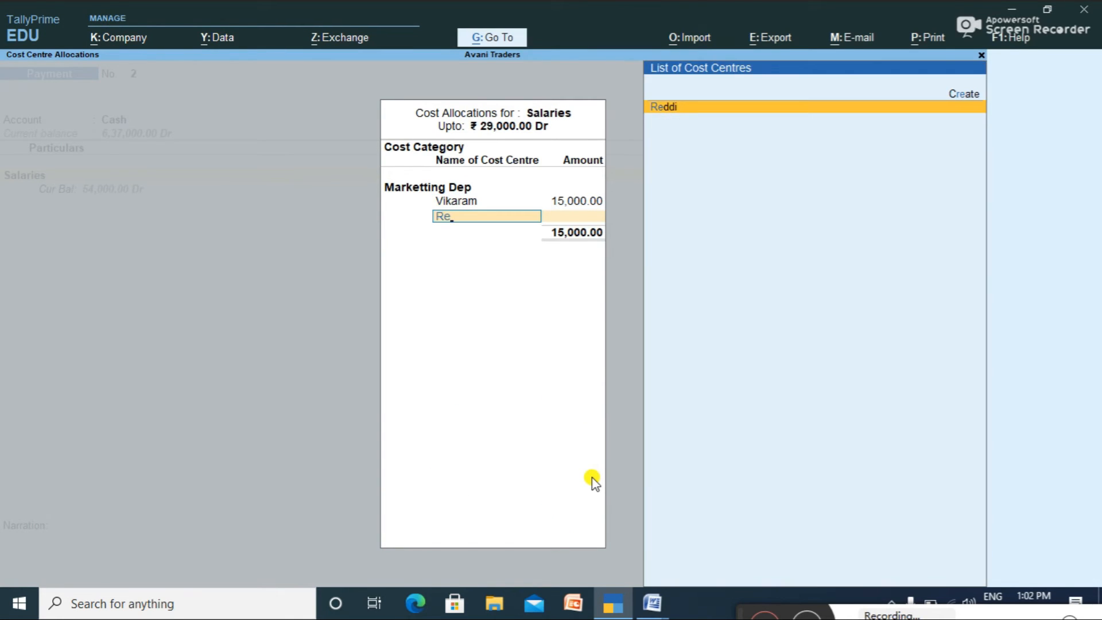
key("Return")
key("Return")
key("Return")
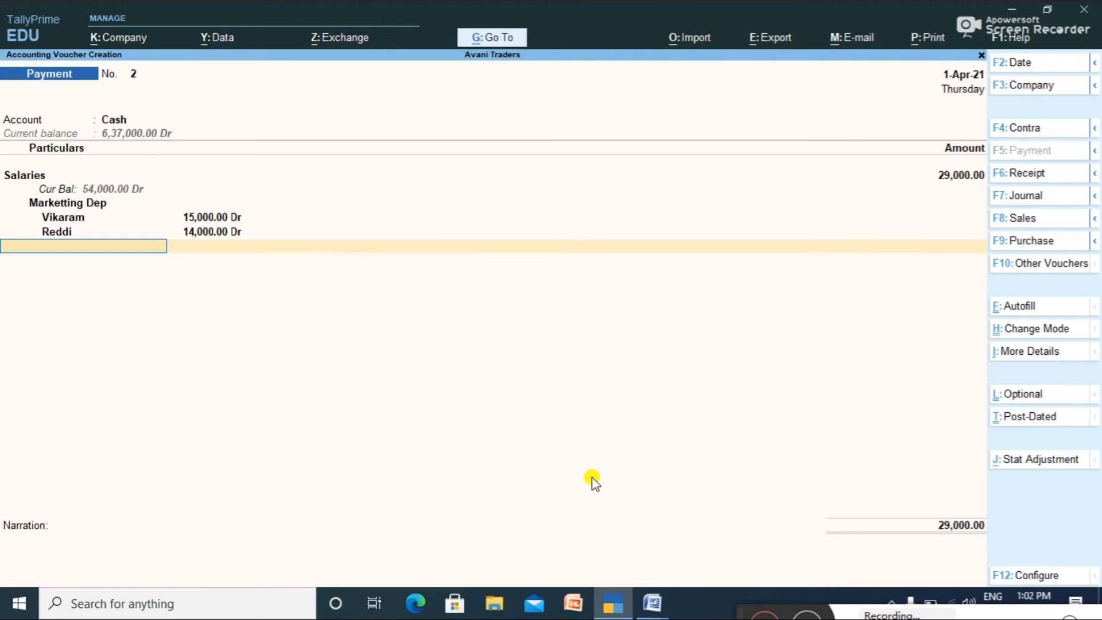
Add Telephone Exp for 11,000 to the payment voucher, using the marketing department figures in the Word document.
type("Te")
key("Return")
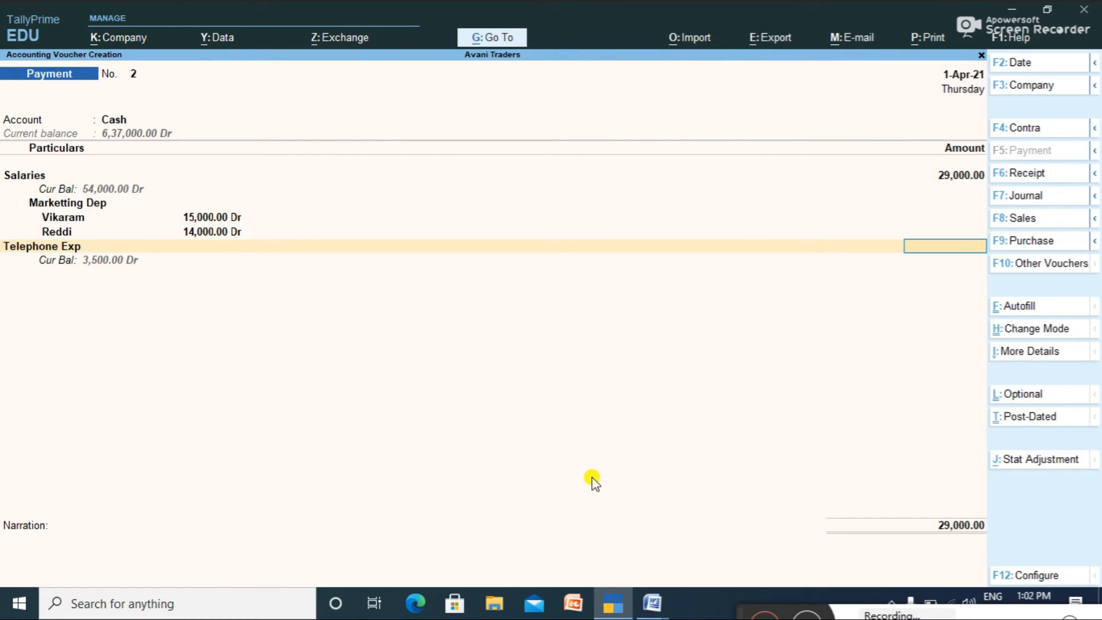
key("alt+Tab")
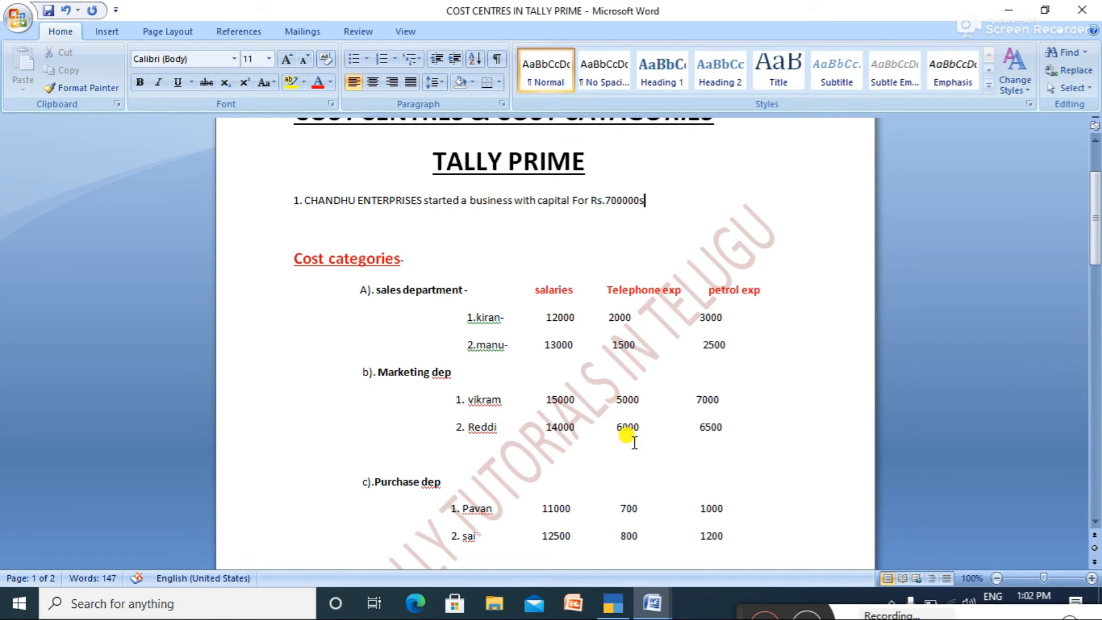
key("alt+Tab")
type("00")
key("Return")
Choose Marketting Dep for the telephone expense and allocate 5,000 to its first employee, following the Word document.
type("Ma")
key("Return")
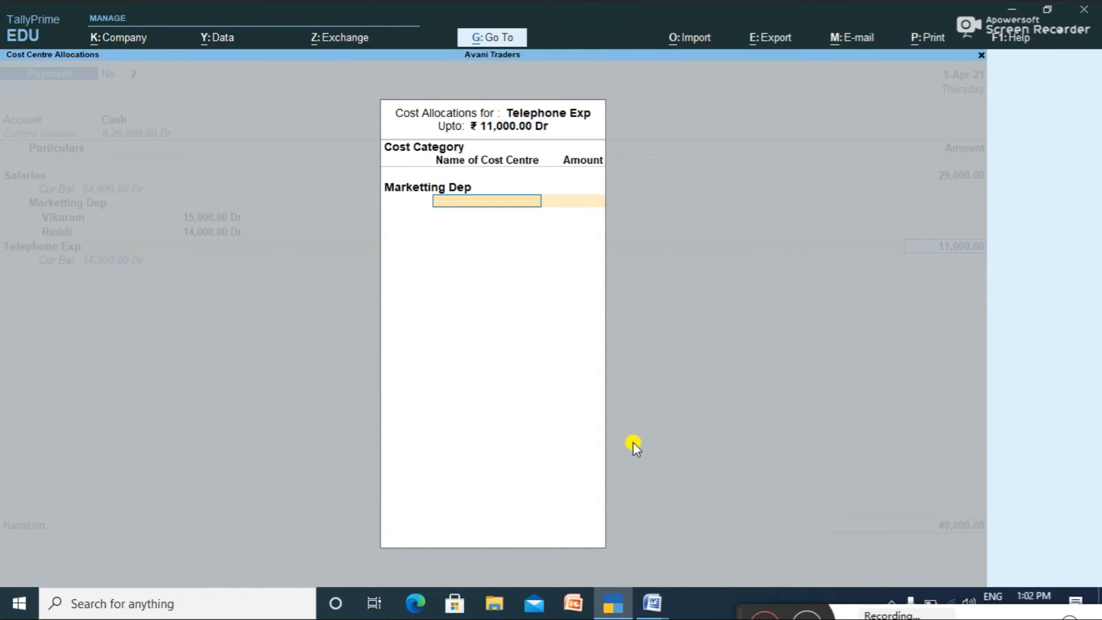
type("v")
key("Return")
key("alt+Tab")
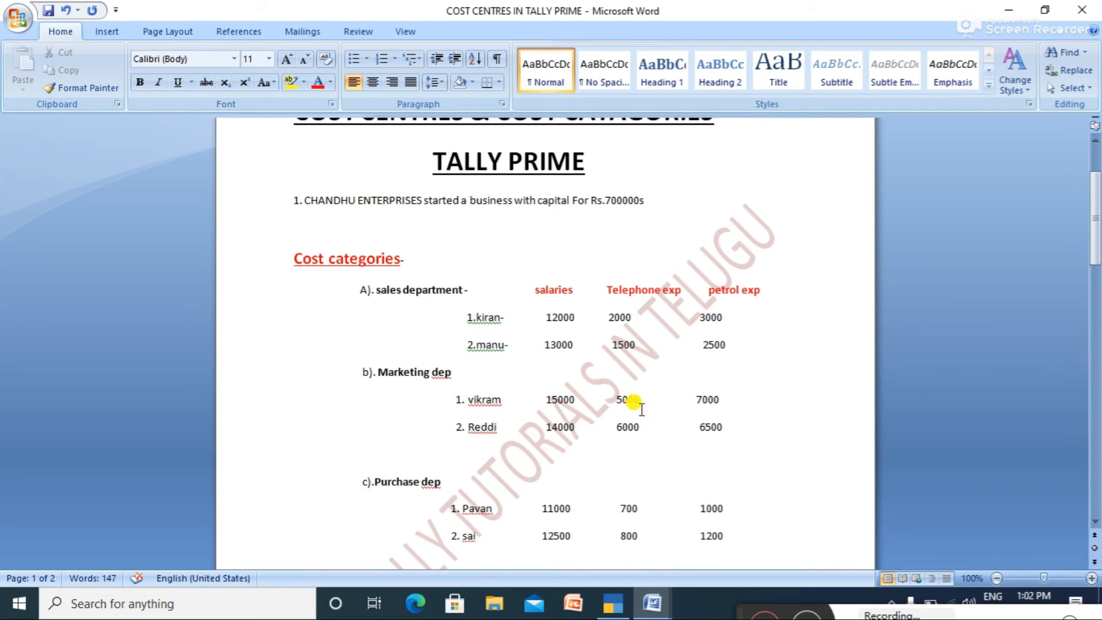
key("alt+Tab")
type("500")
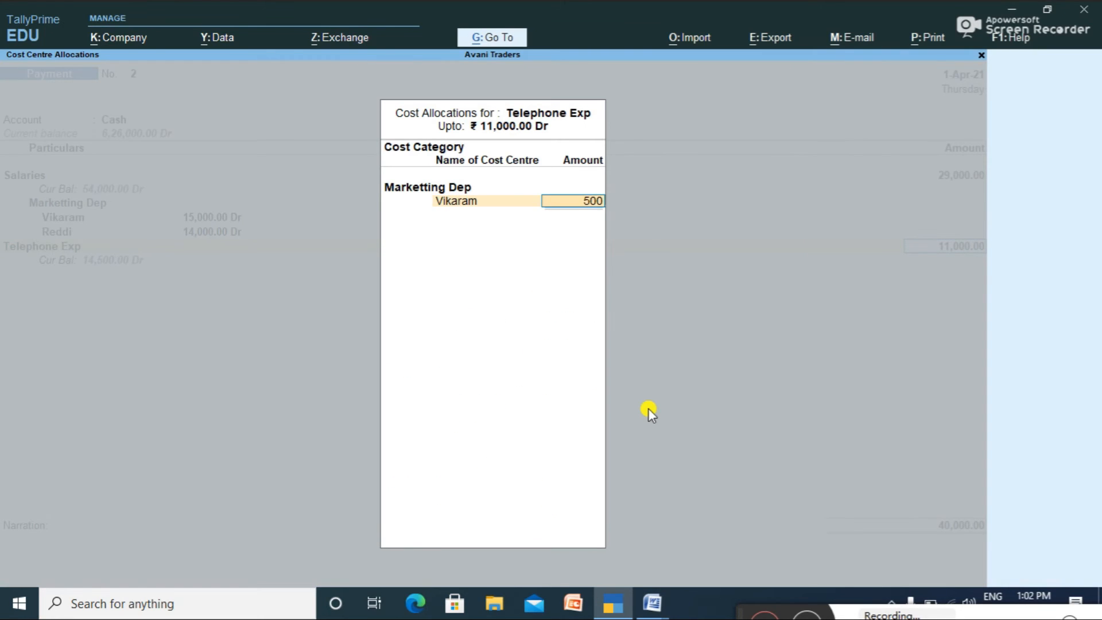
key("Return")
Allocate the remaining 6,000 of the telephone expense to the second Marketting Dep employee.
type("re")
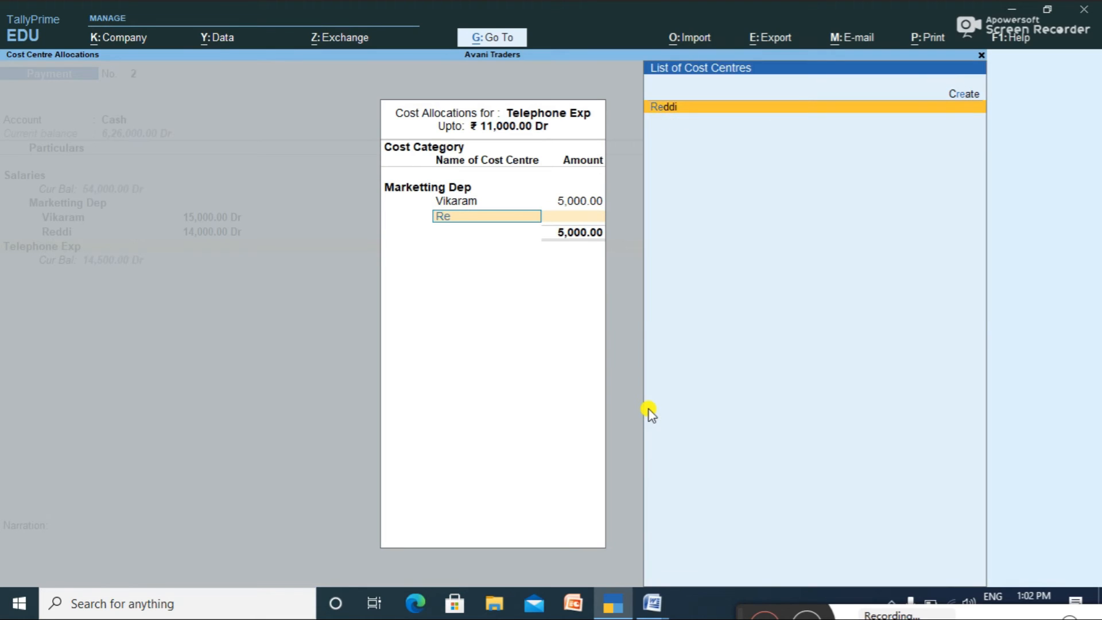
key("Return")
key("Return")
key("Return")
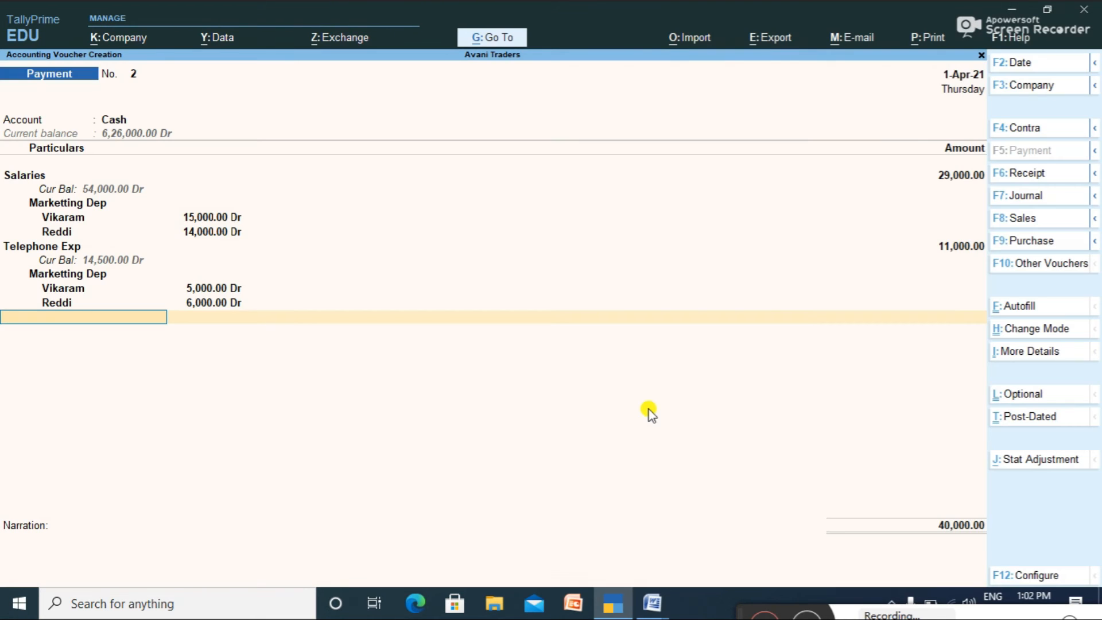
Add Petrol Exp for 13,500 to the payment voucher, using the marketing department figures in the Word document.
type("Pe")
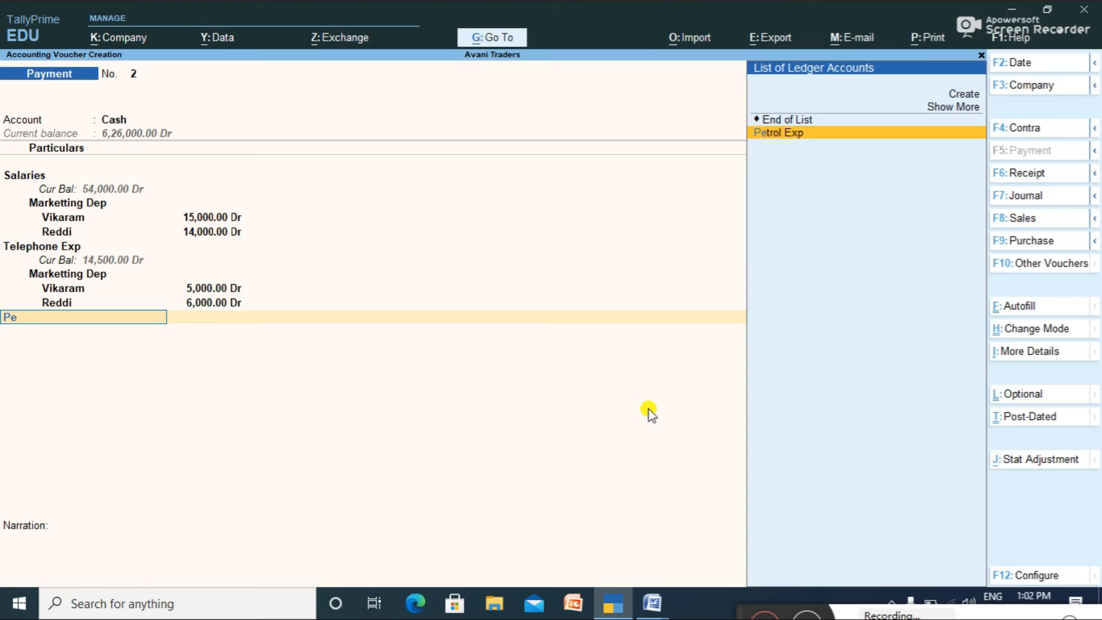
key("Return")
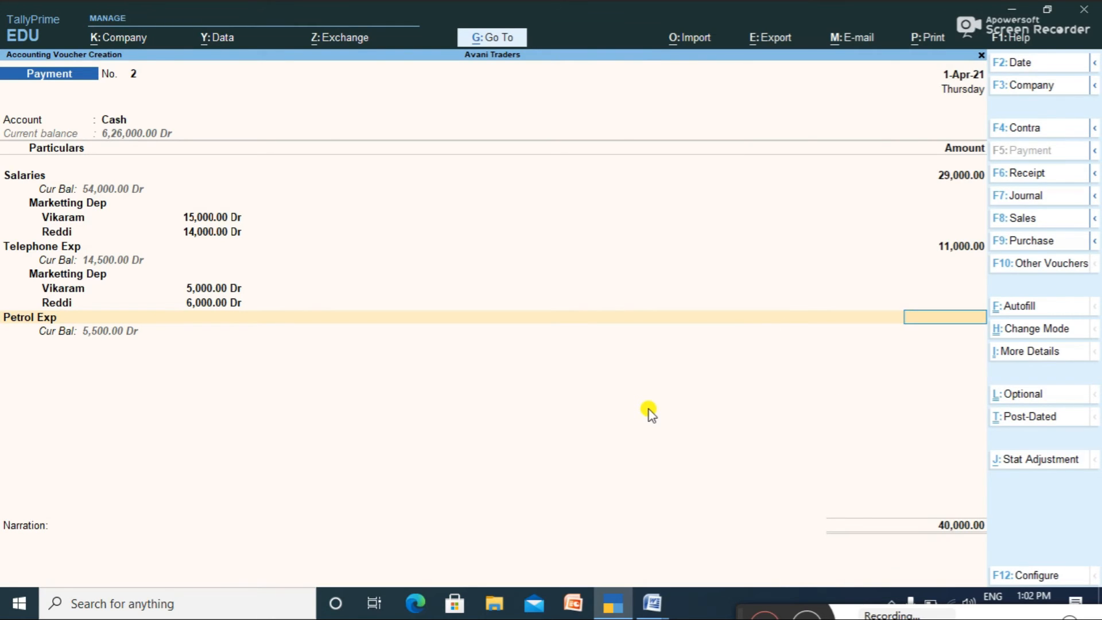
key("alt+Tab")
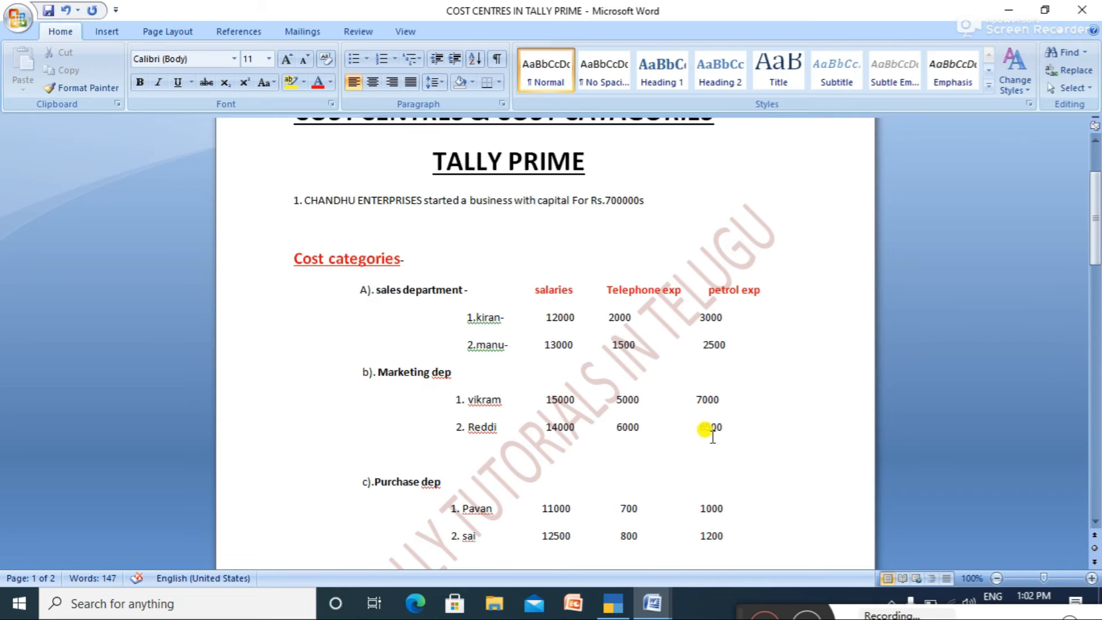
key("alt+Tab")
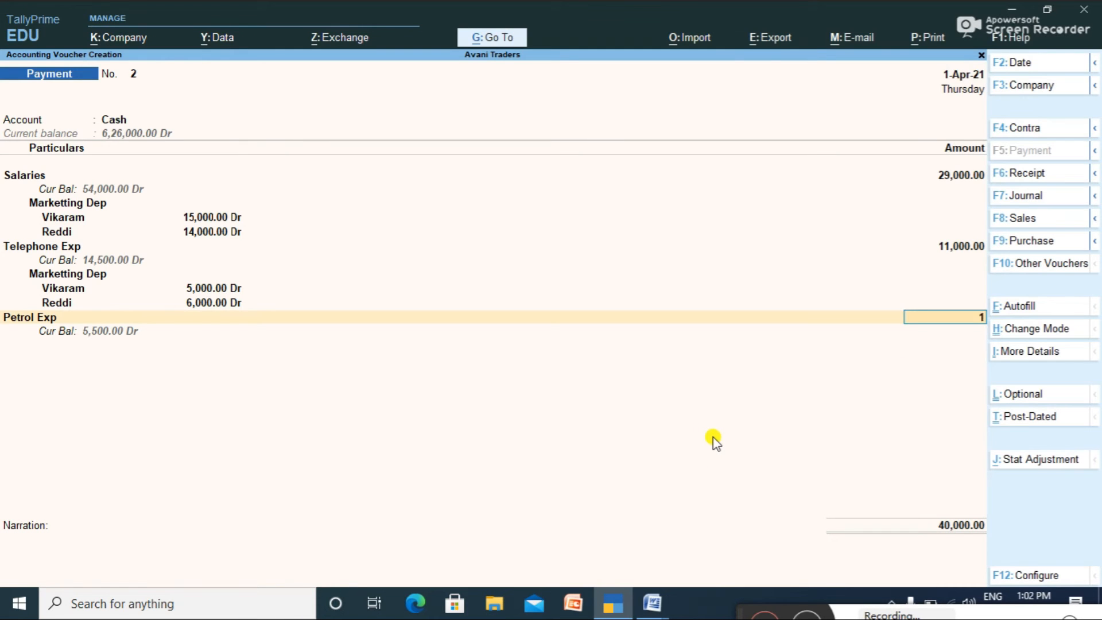
type("500")
key("Return")
Choose Marketting Dep for the petrol expense and allocate 7,000 to its first employee, following the Word document.
type("Marketting Dep")
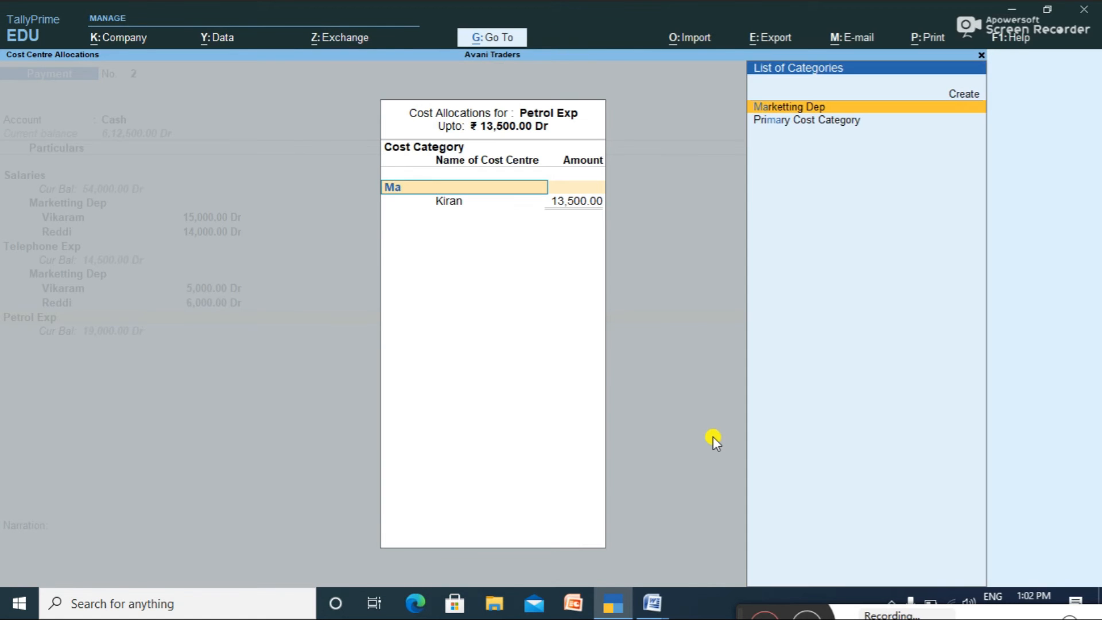
key("Return")
type("V")
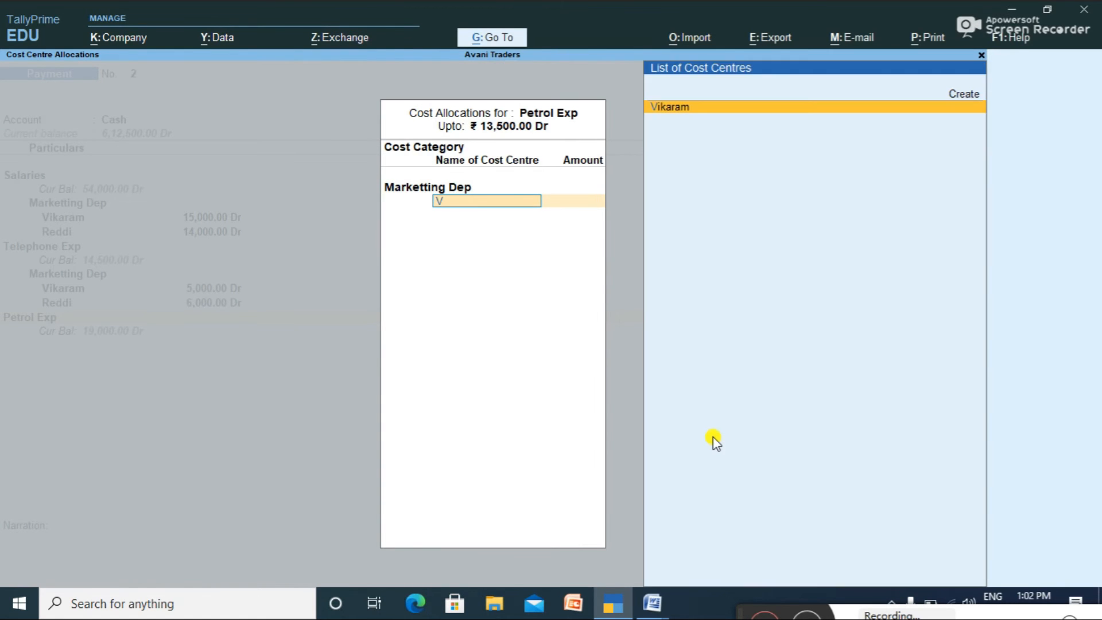
key("Return")
key("alt+Tab")
key("alt+Tab")
type("7")
key("Return")
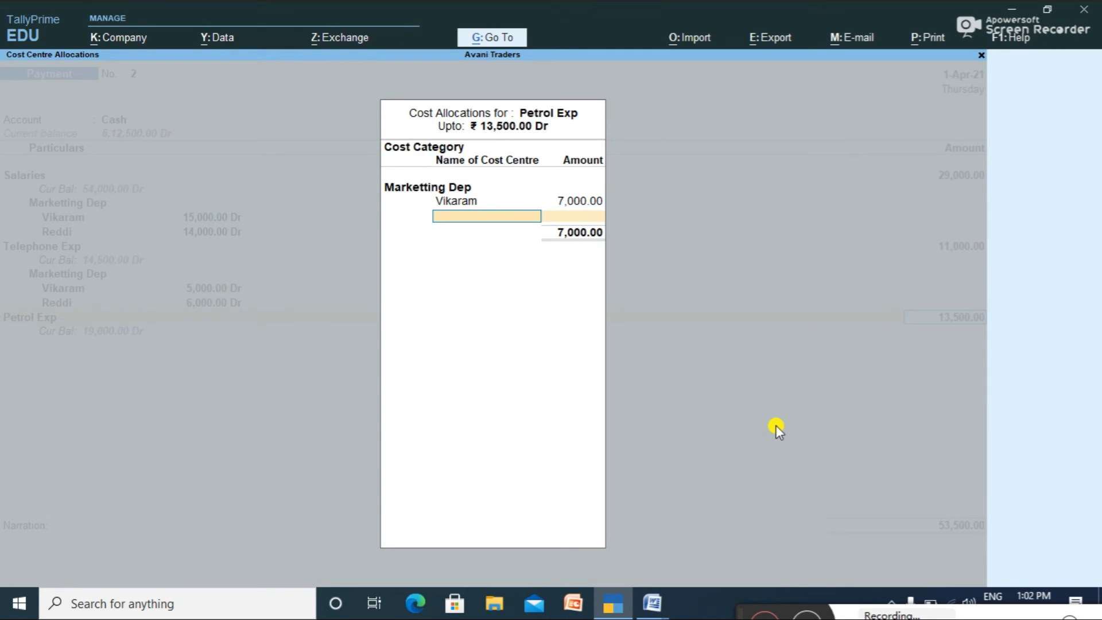
Allocate the remaining 6,500 of the petrol expense to the second Marketting Dep employee and save the payment voucher.
type("Re")
key("Return")
key("Return")
key("Return")
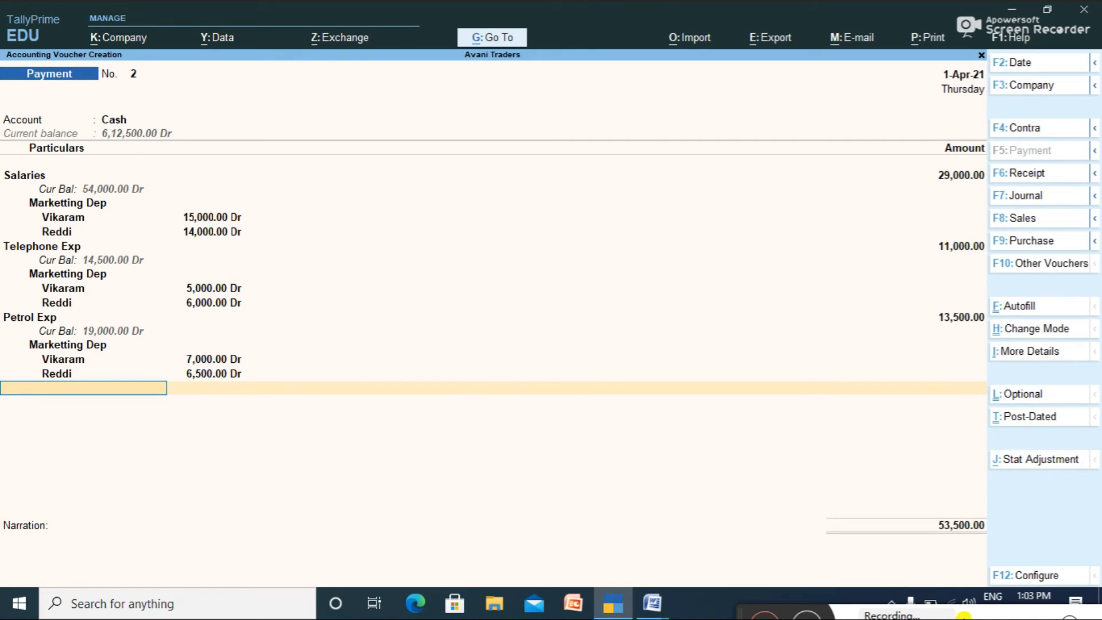
key("Return")
key("Return")
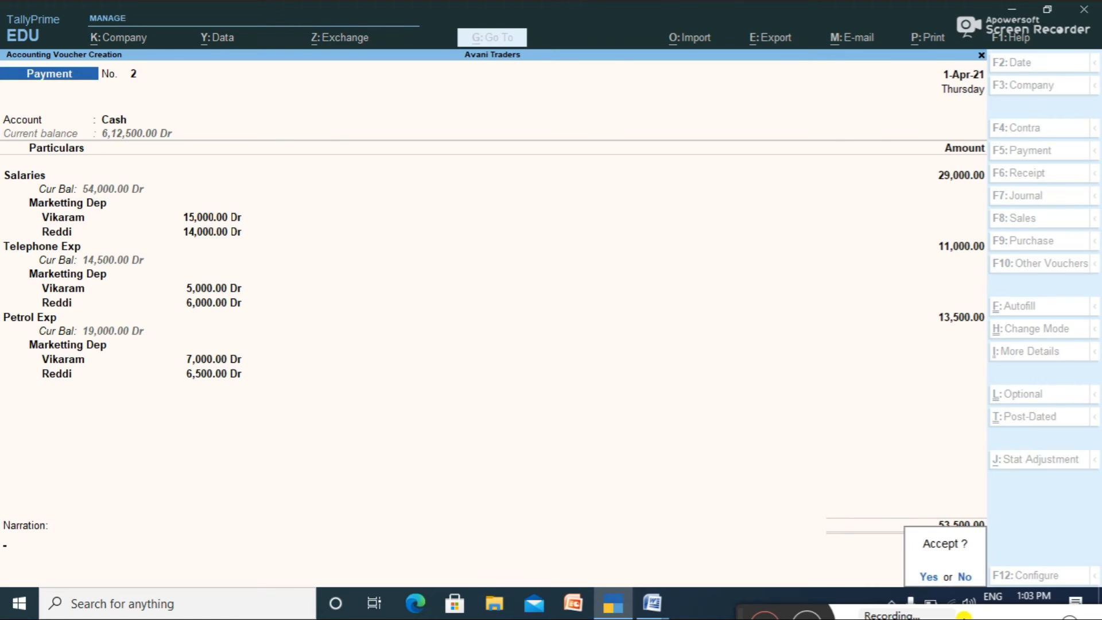
type("yCa")
Start the purchase department payment voucher with Cash as the account and enter Salaries for 23,500, following the Word document.
key("Return")
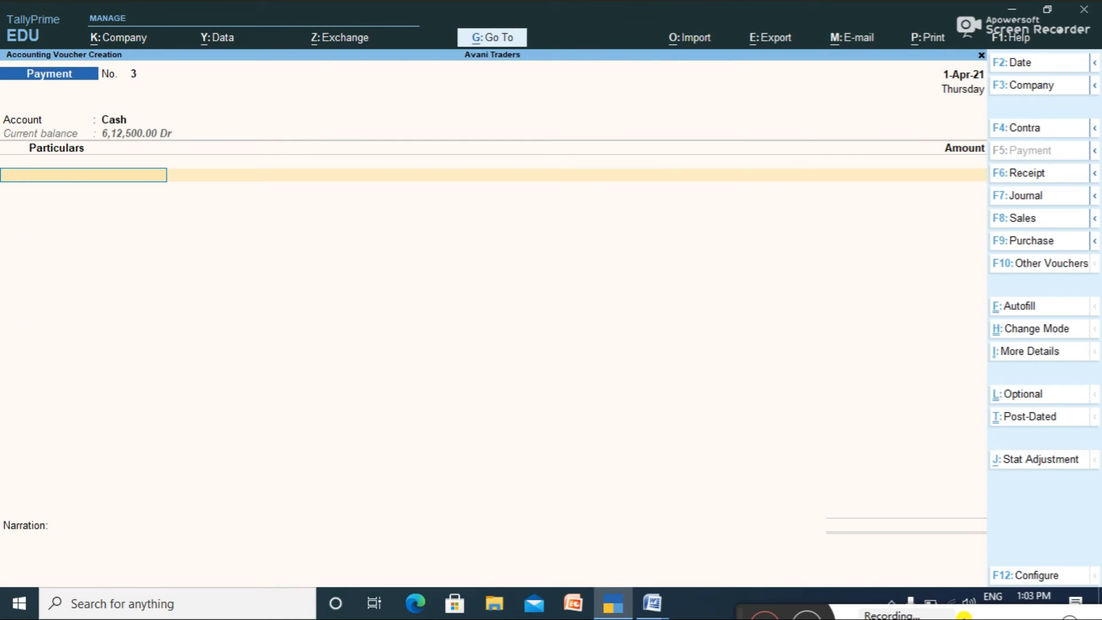
key("alt+Tab")
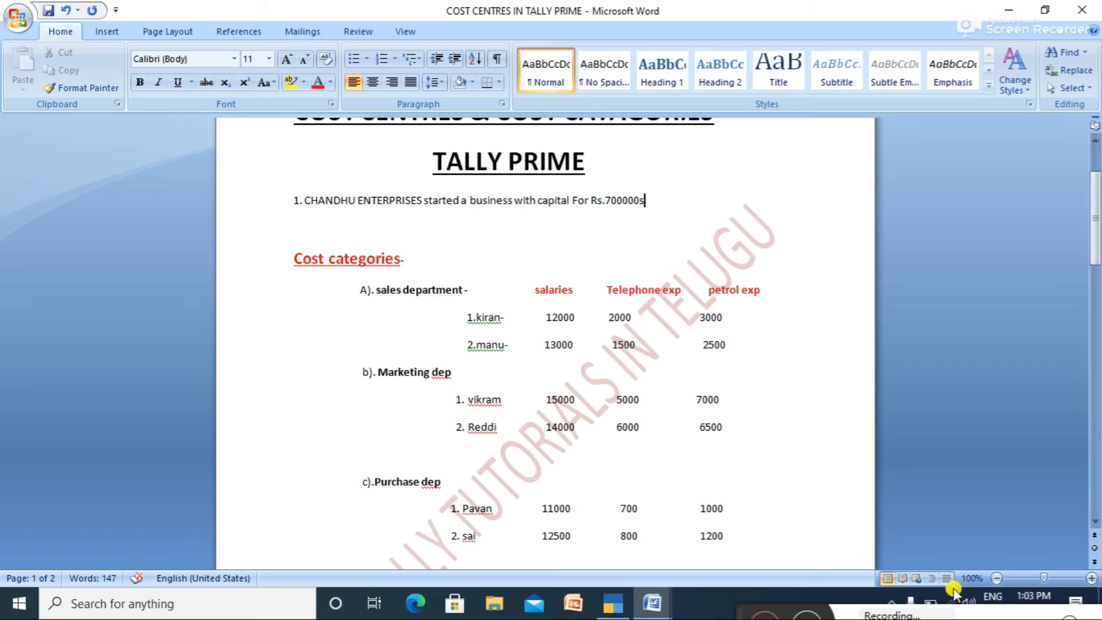
left_click_drag(1098, 198, 1098, 252)
key("alt+Tab")
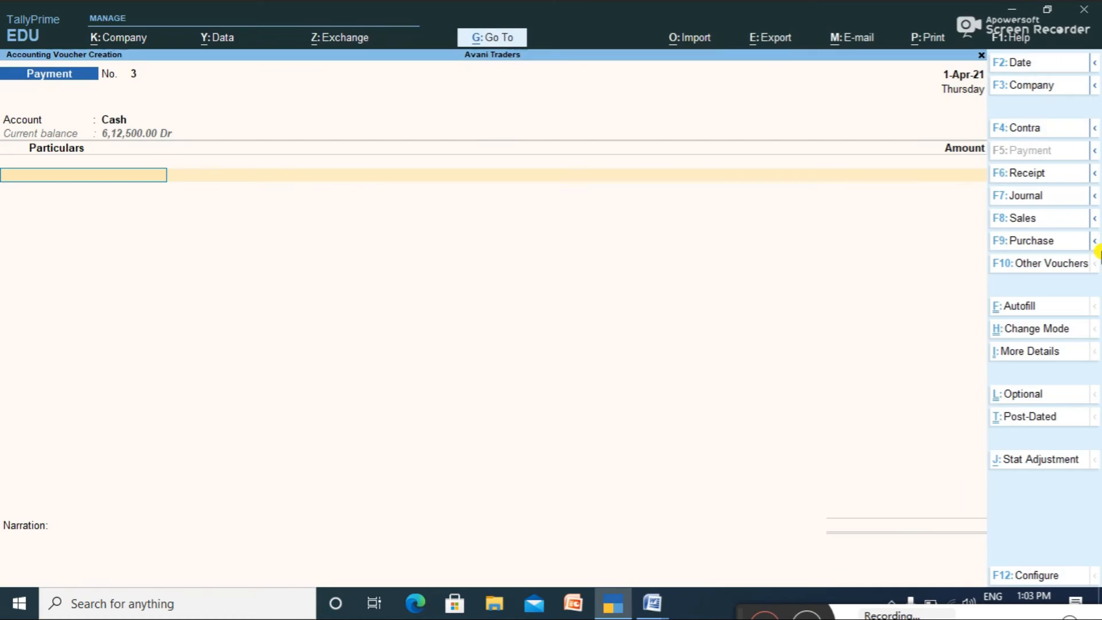
type("Salaries")
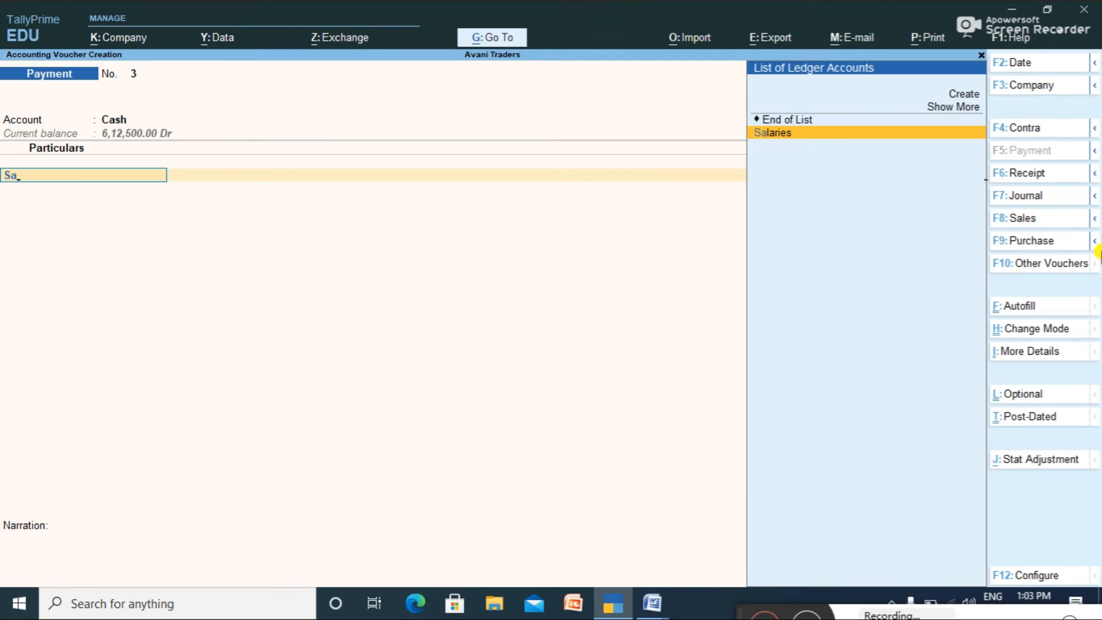
key("Return")
key("alt")
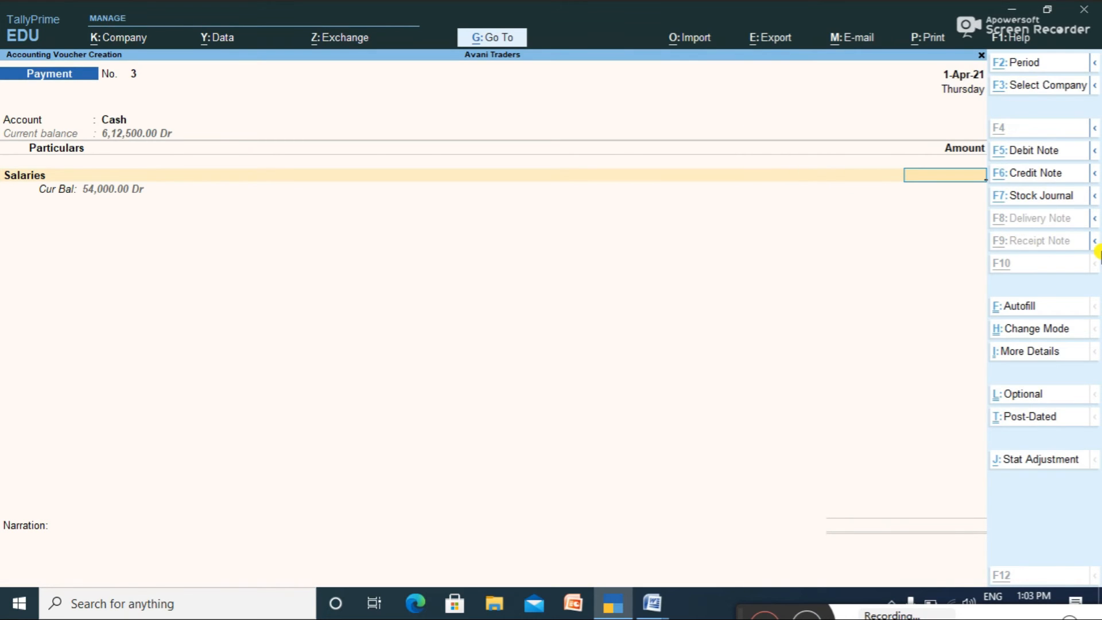
key("alt+Tab")
key("alt")
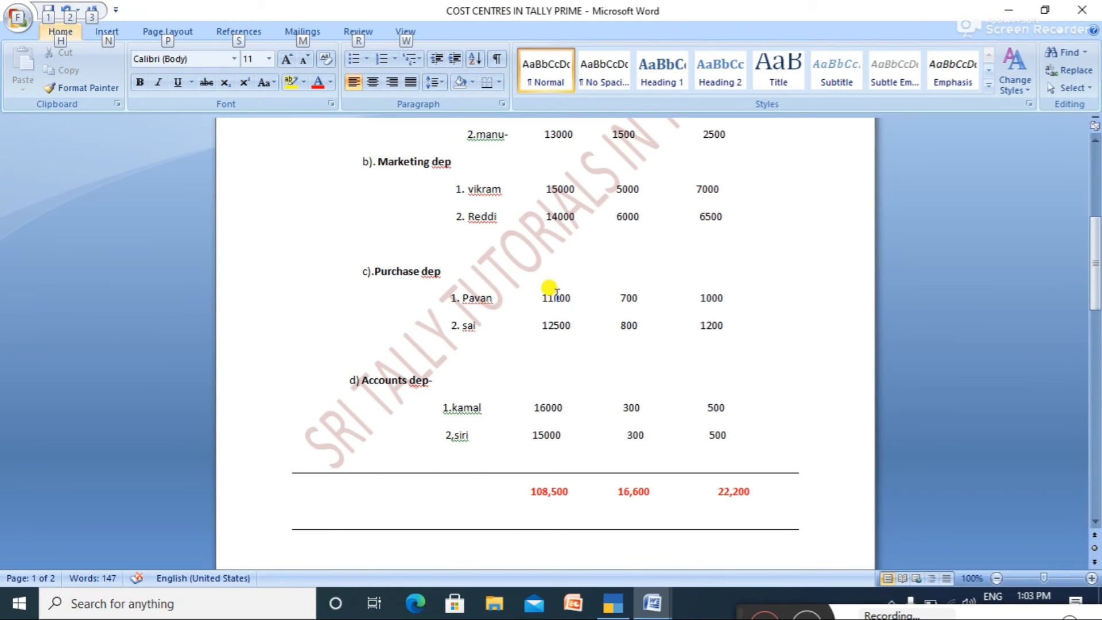
key("alt+Tab")
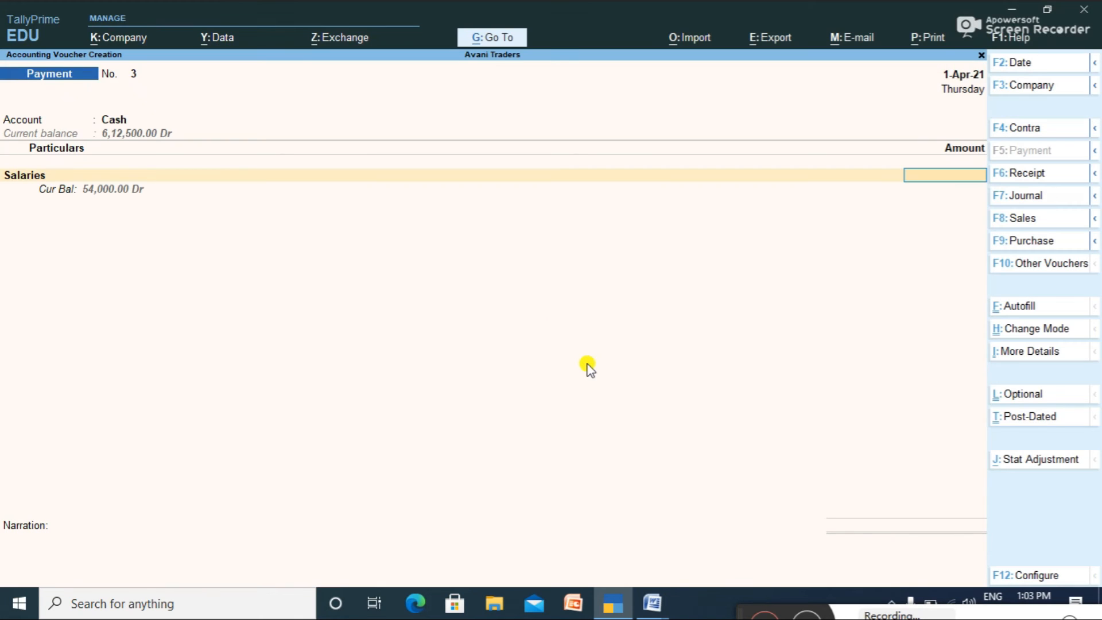
type("500")
key("Return")
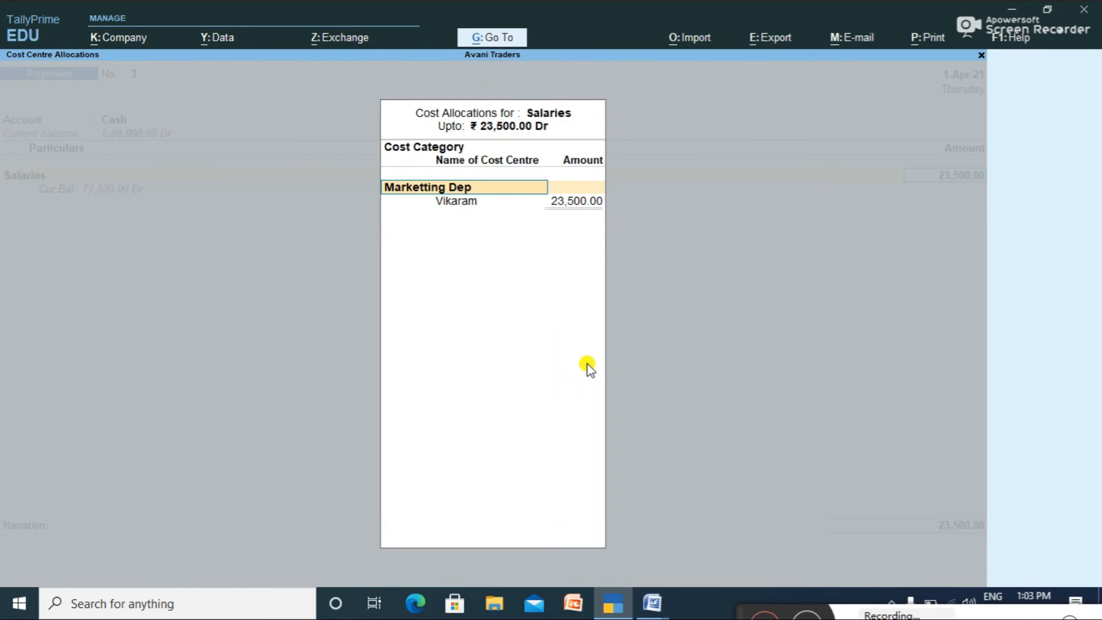
Choose Purchase Dep as the cost category for the salaries and check its employees' amounts in the Word document.
key("alt+Tab")
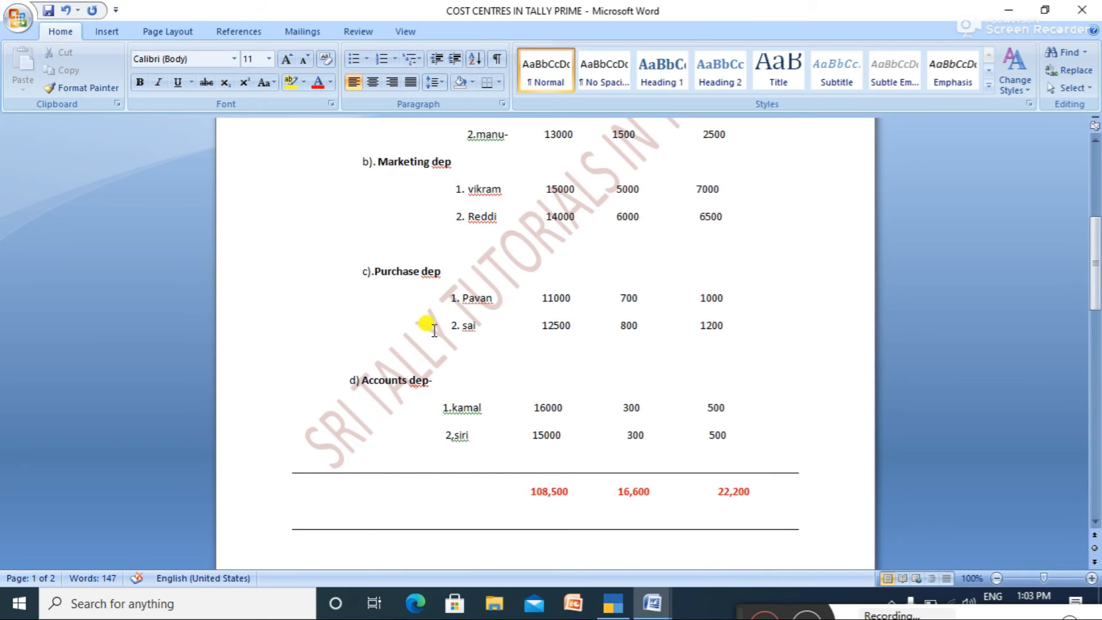
key("alt+Tab")
type("Pu")
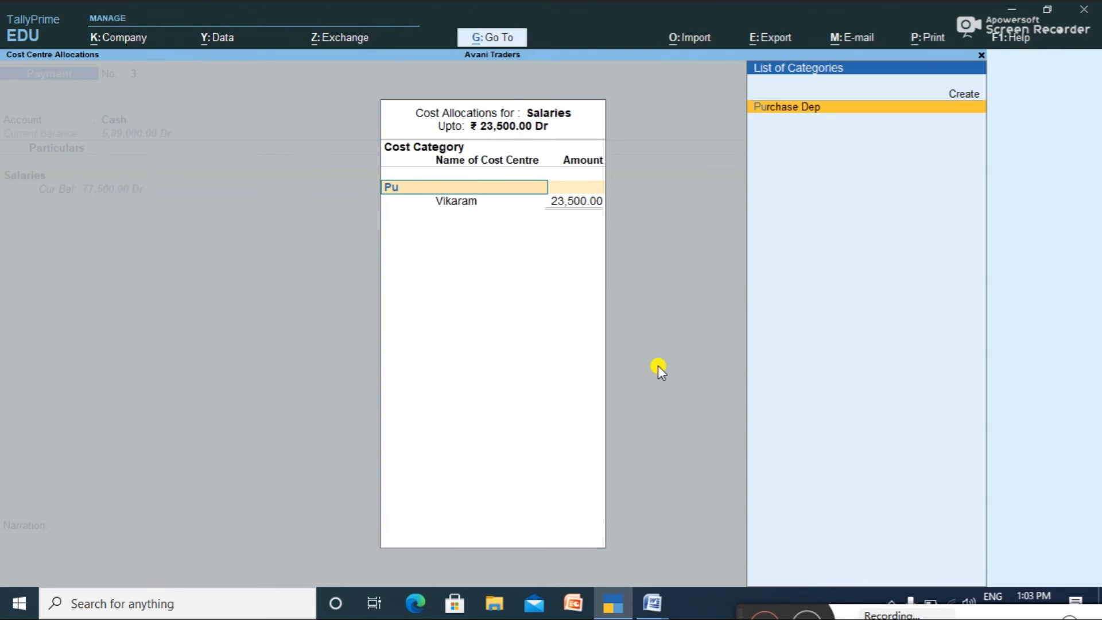
key("Return")
key("alt+Tab")
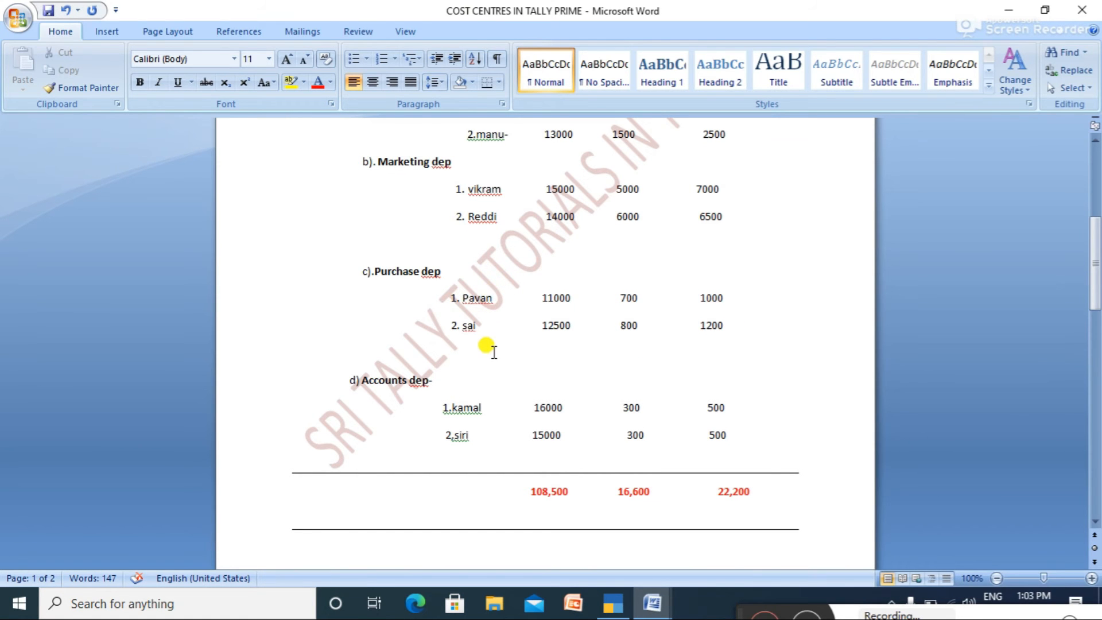
Allocate 11,000 of the salaries to the first Purchase Dep employee, following the Word document.
key("alt+Tab")
type("Pa")
key("Return")
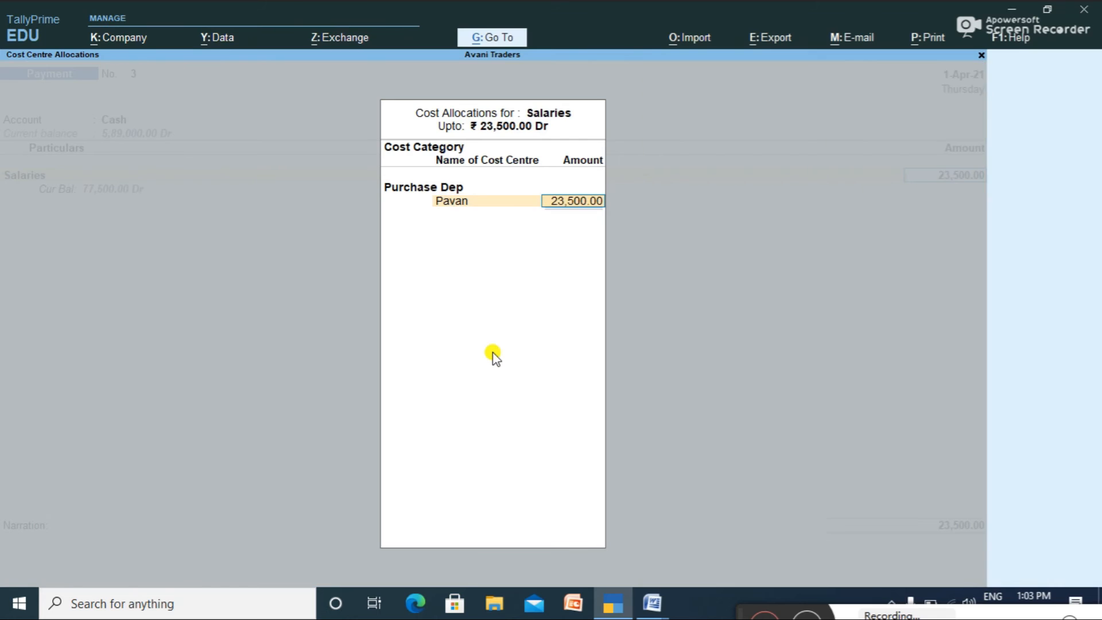
key("alt+Tab")
key("alt+Tab")
type("11000")
key("Return")
Allocate the remaining 12,500 of the salaries to the second Purchase Dep employee and complete the cost allocation.
type("S")
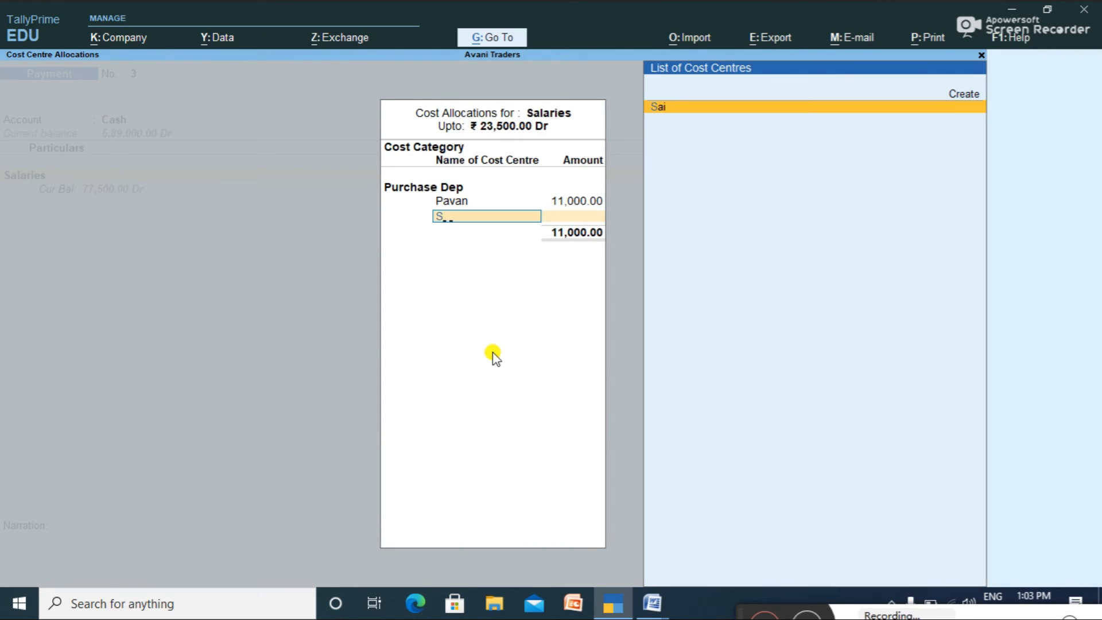
type("a")
key("Return")
key("Return")
key("Return")
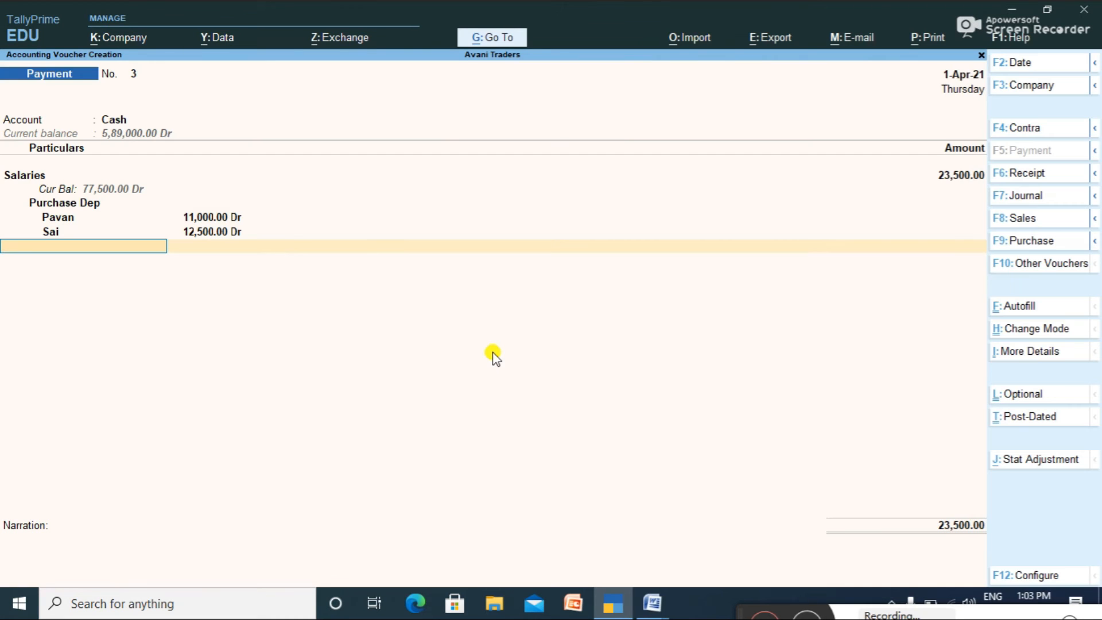
Add Telephone Exp for 1,500 to the purchase department payment voucher, following the Word document.
key("alt+Tab")
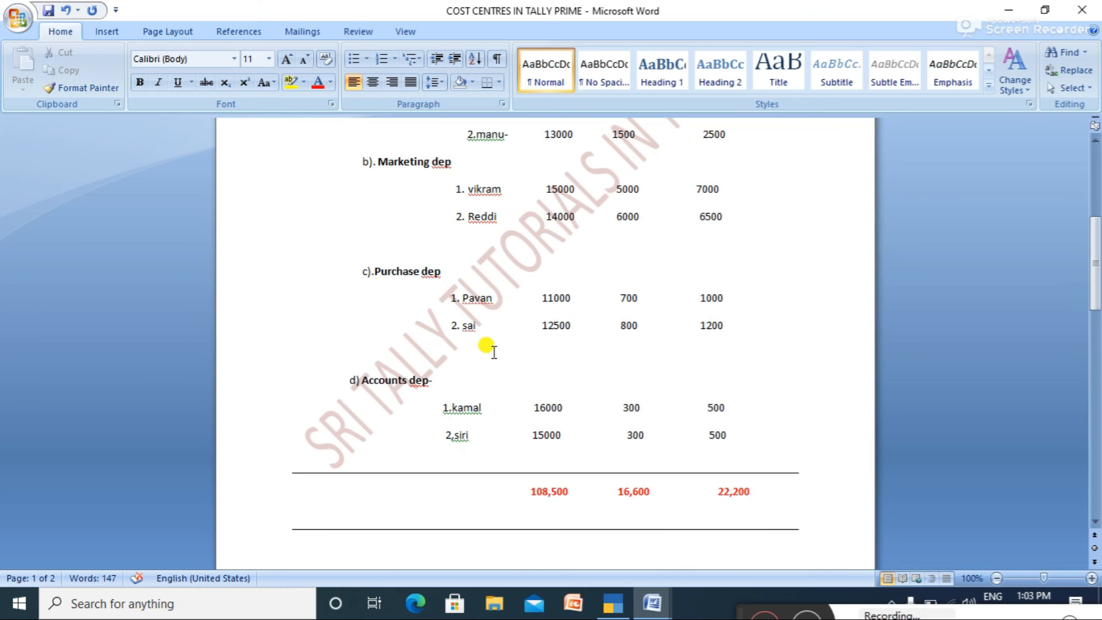
key("alt+Tab")
type("Te")
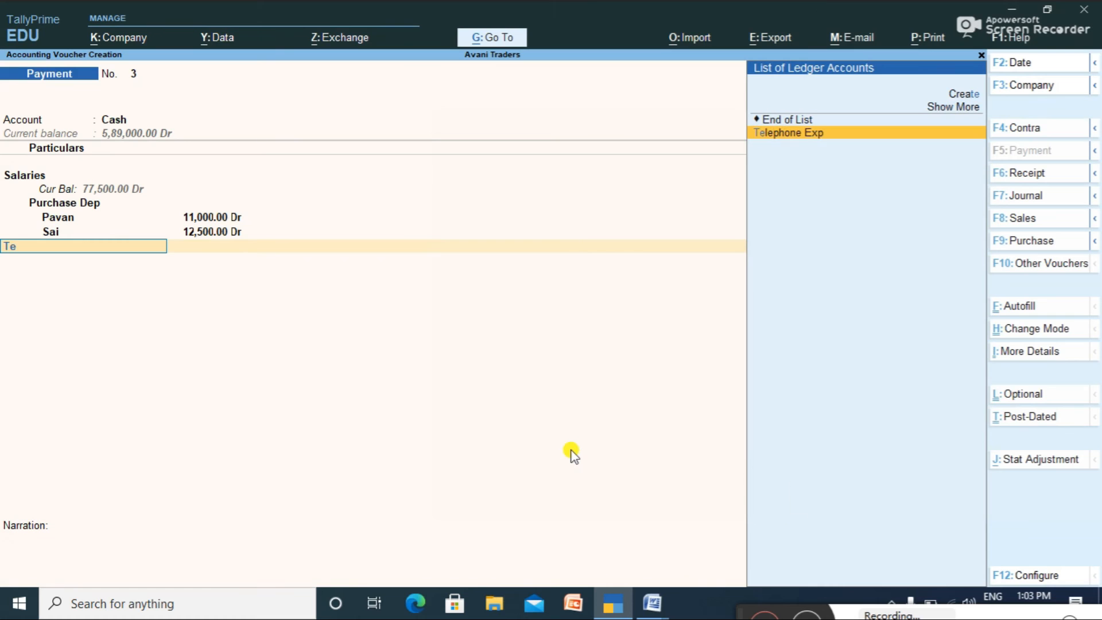
key("Return")
key("alt+Tab")
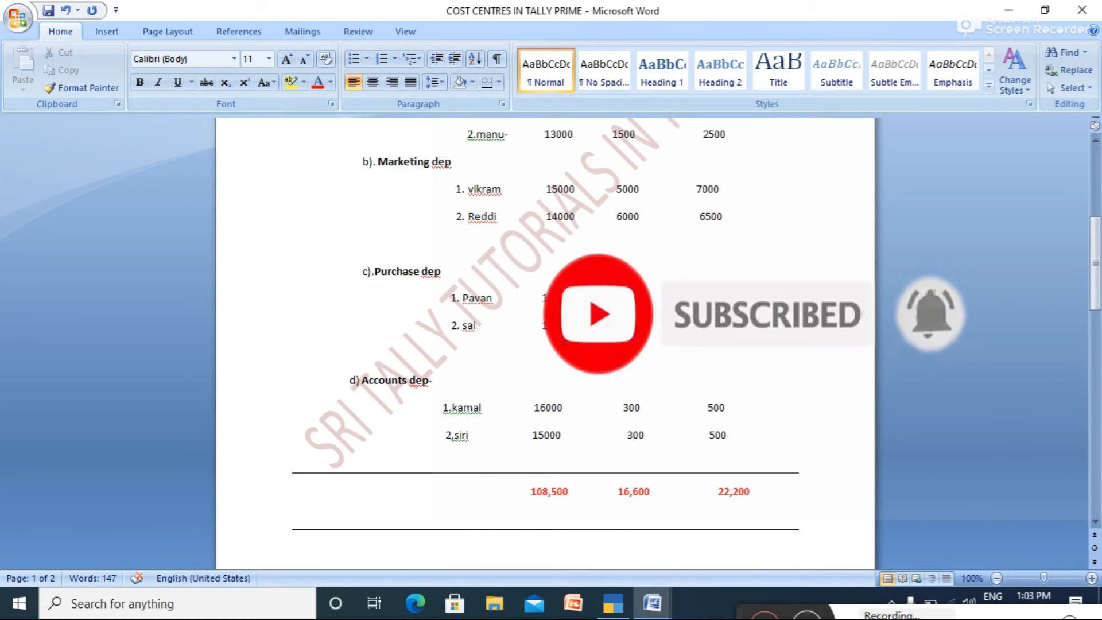
key("alt+Tab")
type("1,500")
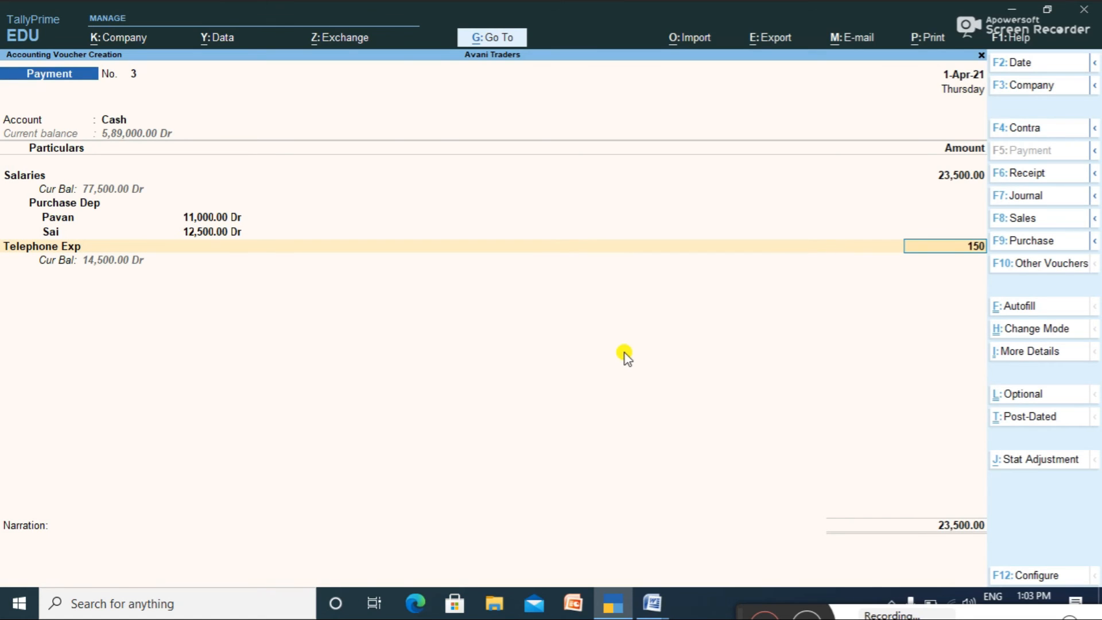
key("Return")
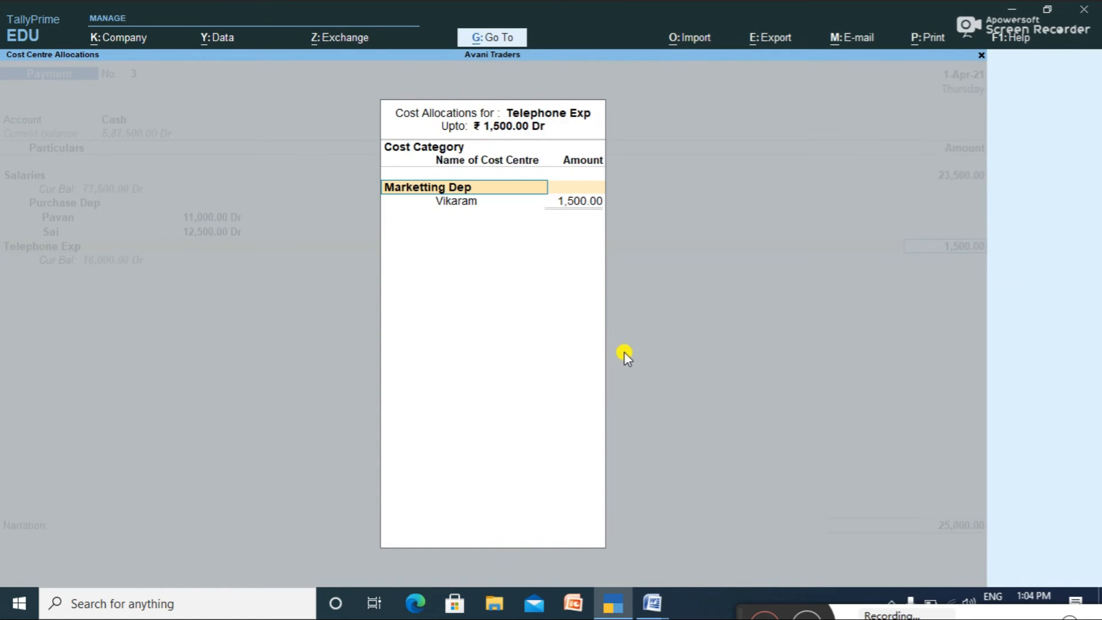
Choose Purchase Dep for the telephone expense and allocate 700 to its first employee, following the Word document.
type("Pu")
key("Return")
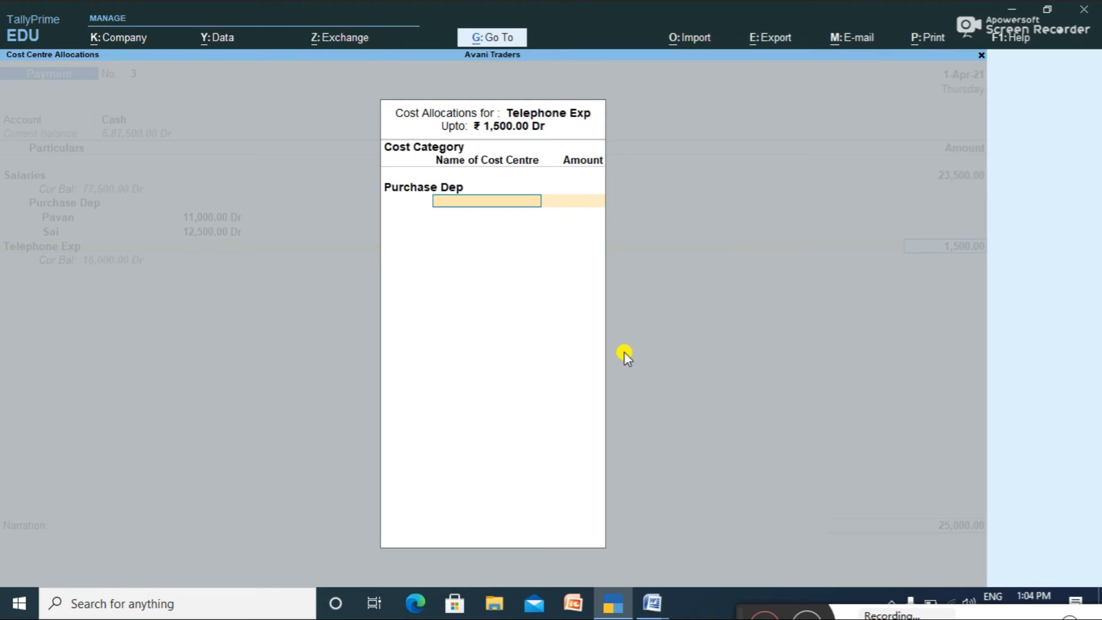
key("alt+Tab")
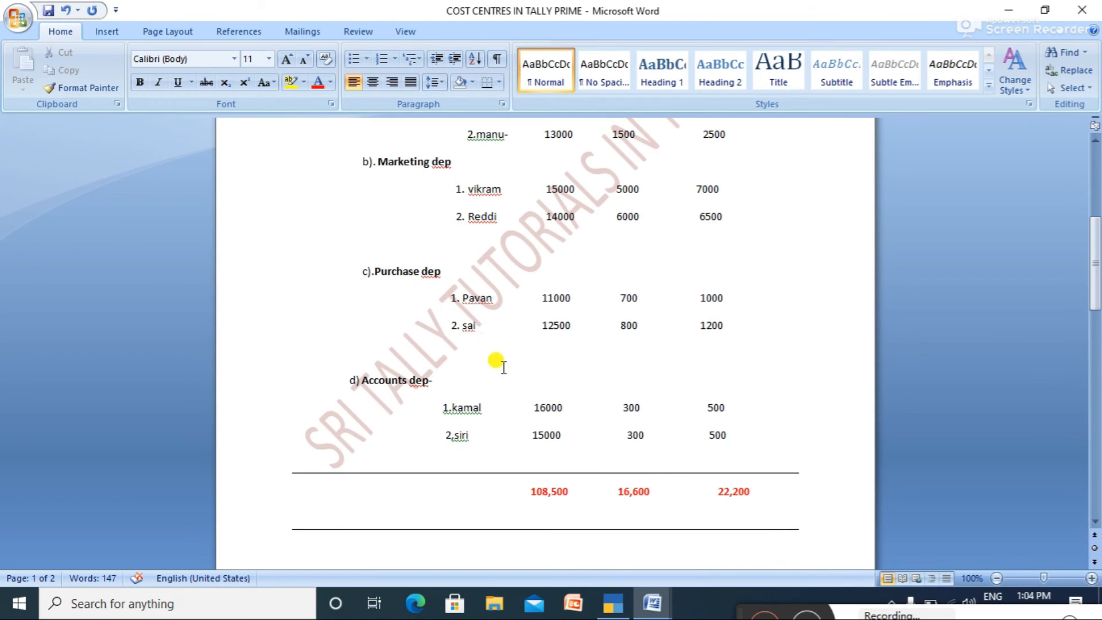
key("alt+Tab")
type("Pa")
key("Return")
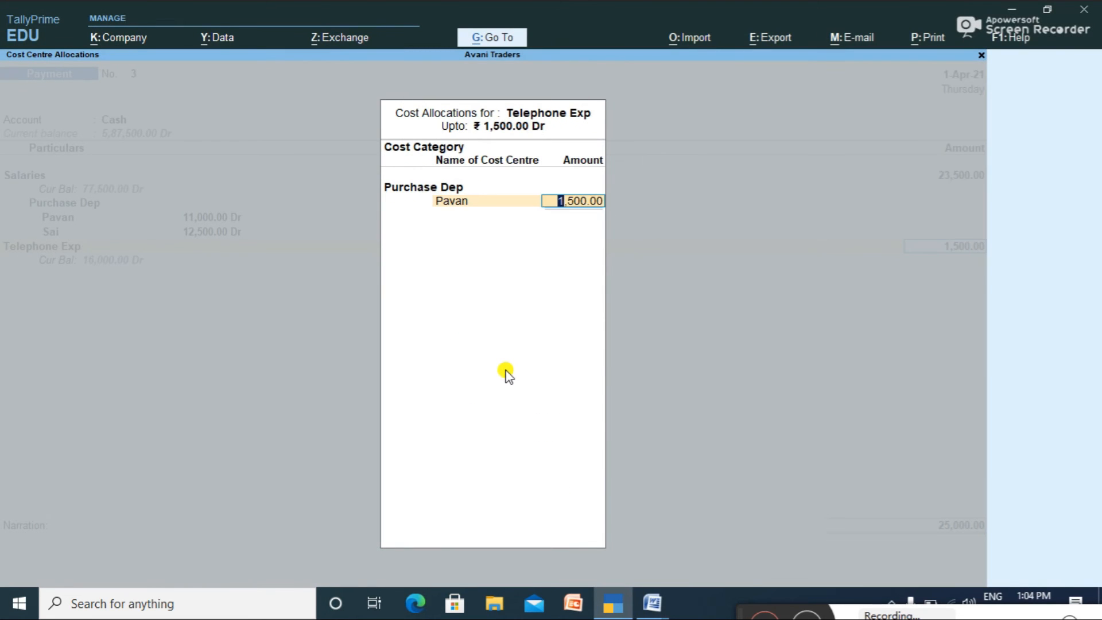
key("alt+Tab")
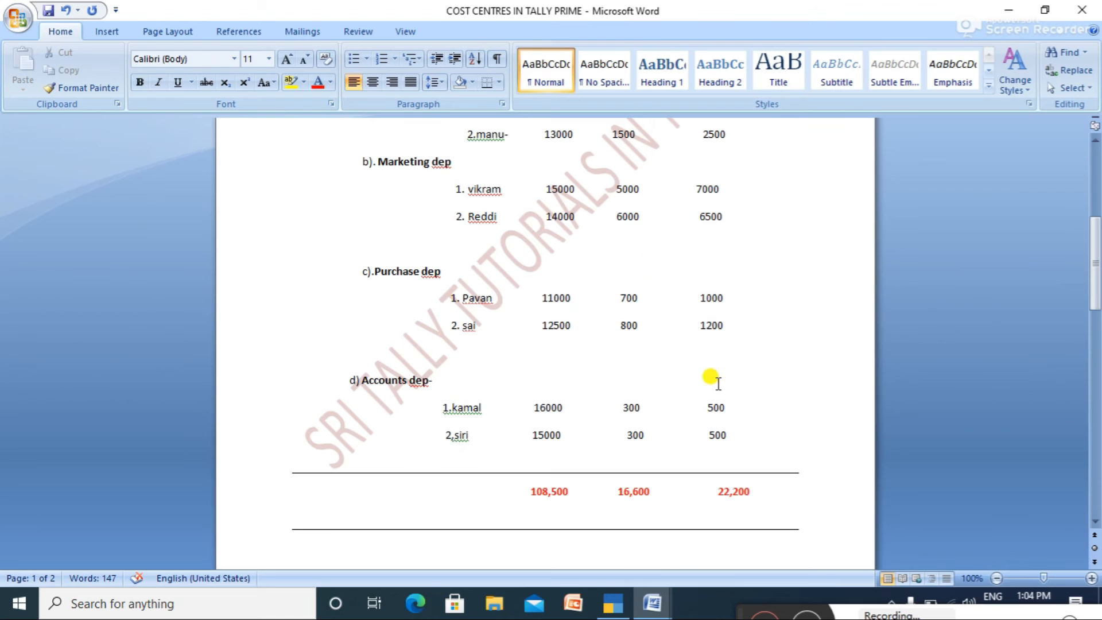
key("alt+Tab")
key("BackSpace")
type("700")
key("Return")
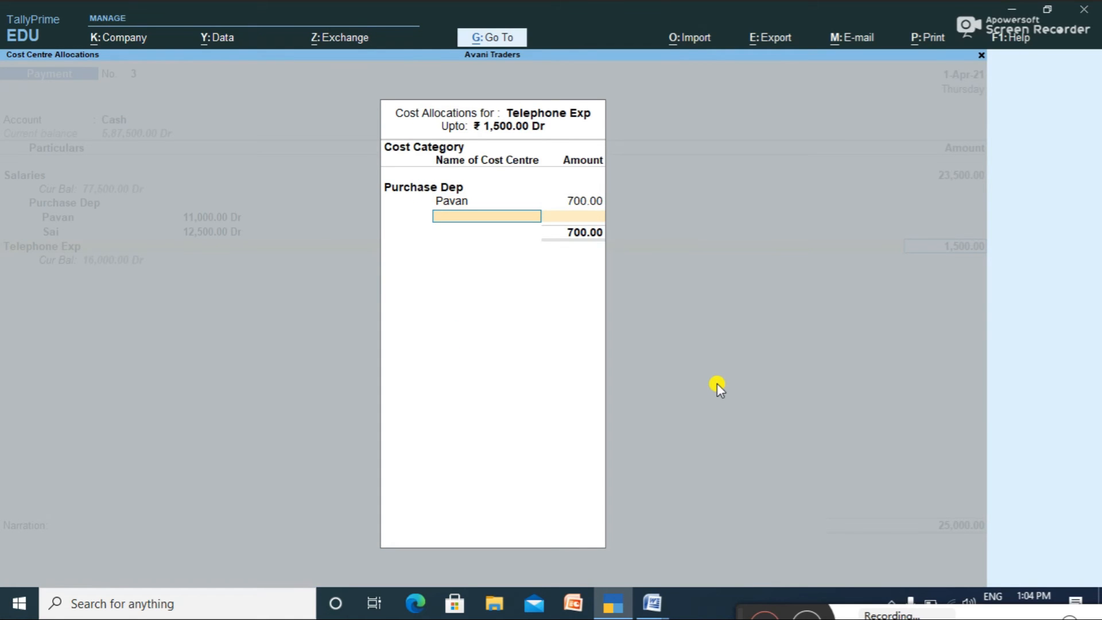
Allocate the remaining 800 of the telephone expense to the second Purchase Dep employee and complete the cost allocation.
type("Sai")
key("Return")
key("Return")
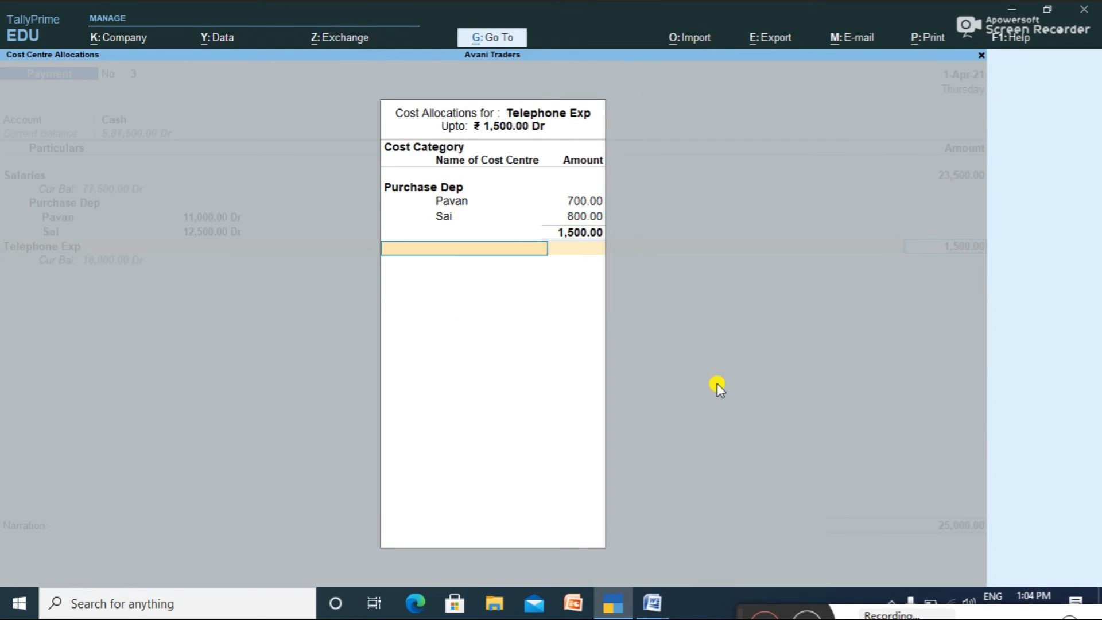
key("Return")
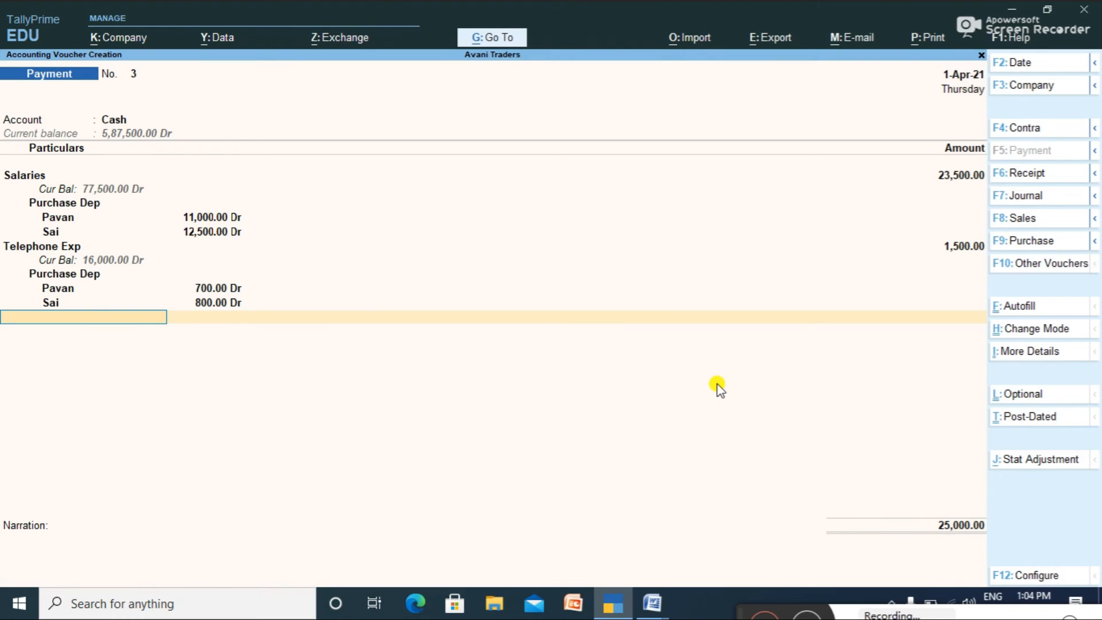
Add Petrol Exp for 2,200 to the purchase department payment voucher, following the Word document.
type("Pet")
key("Return")
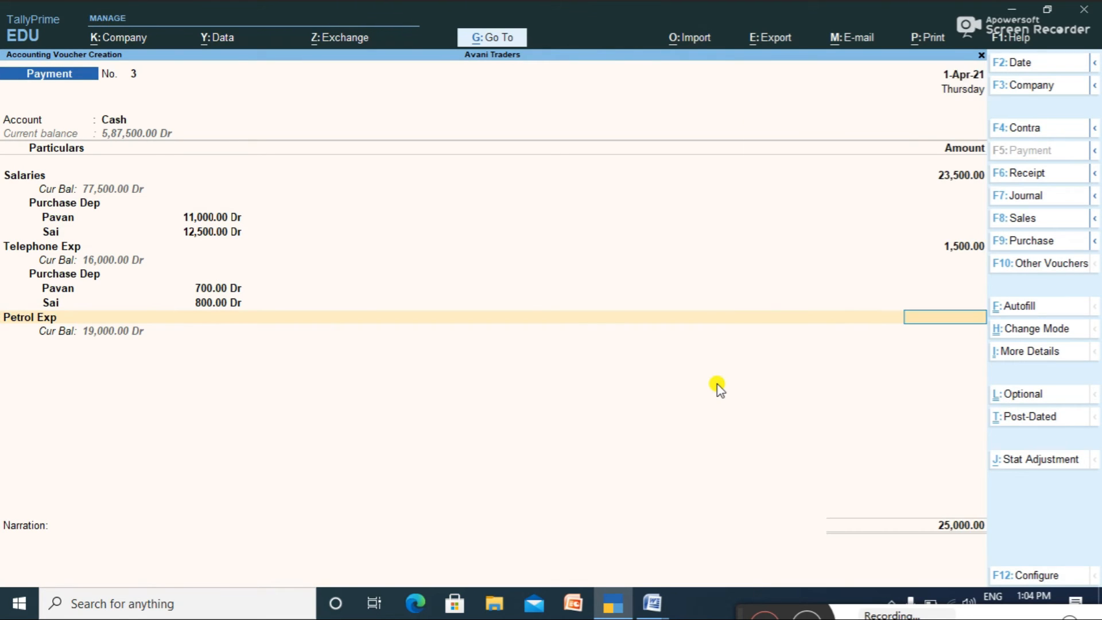
key("alt+Tab")
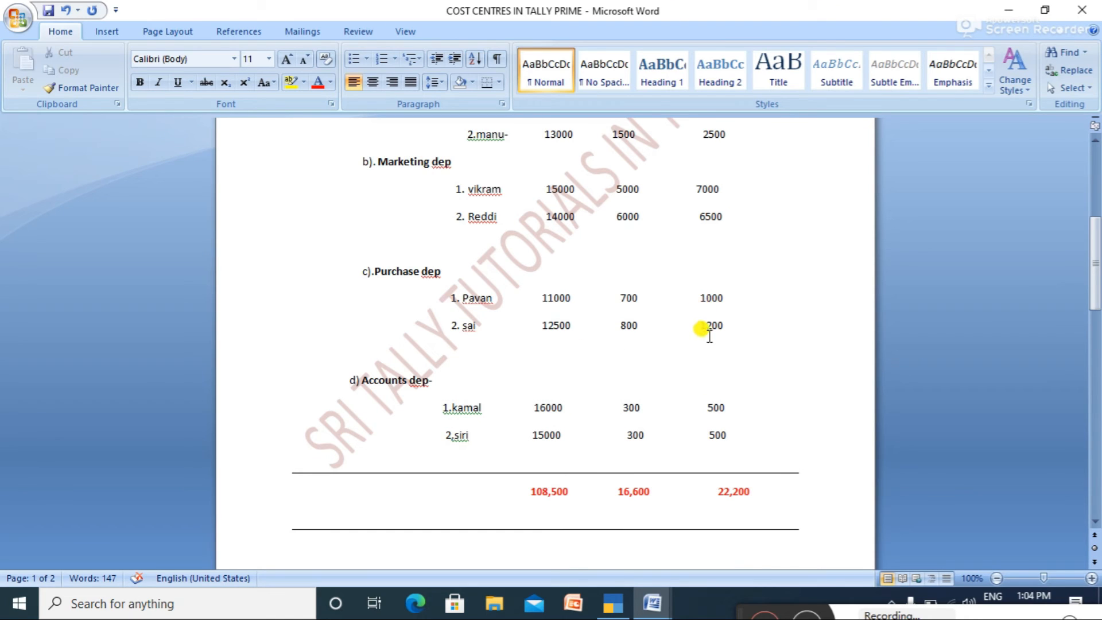
key("alt+Tab")
type("2,200")
key("Return")
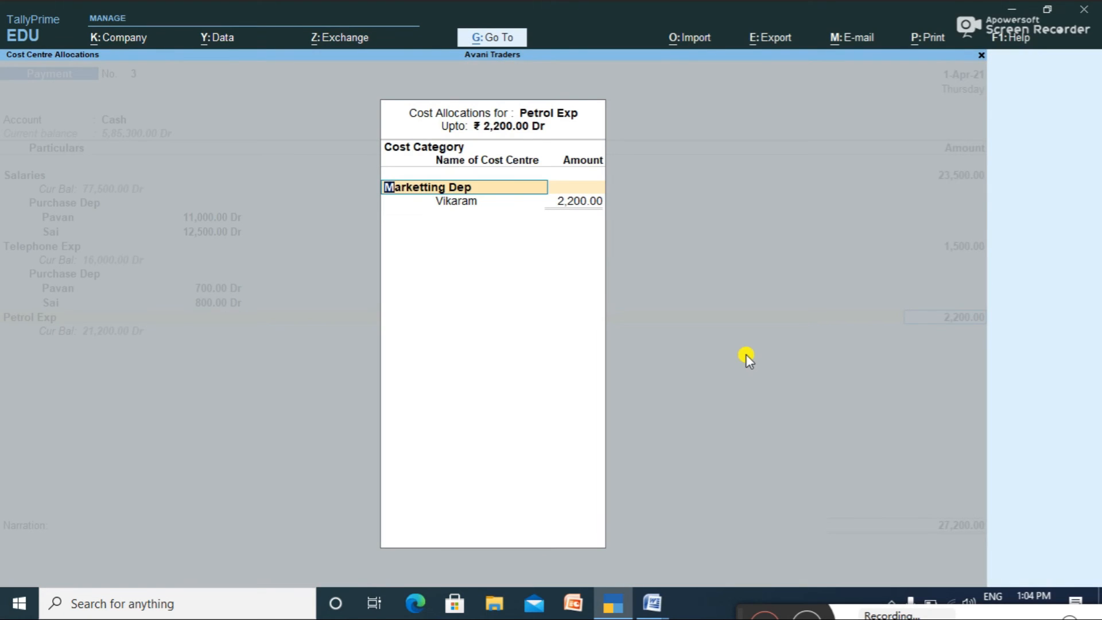
Choose Purchase Dep for the petrol expense and allocate 1,000 to its first employee, following the Word document.
type("Pu")
key("Return")
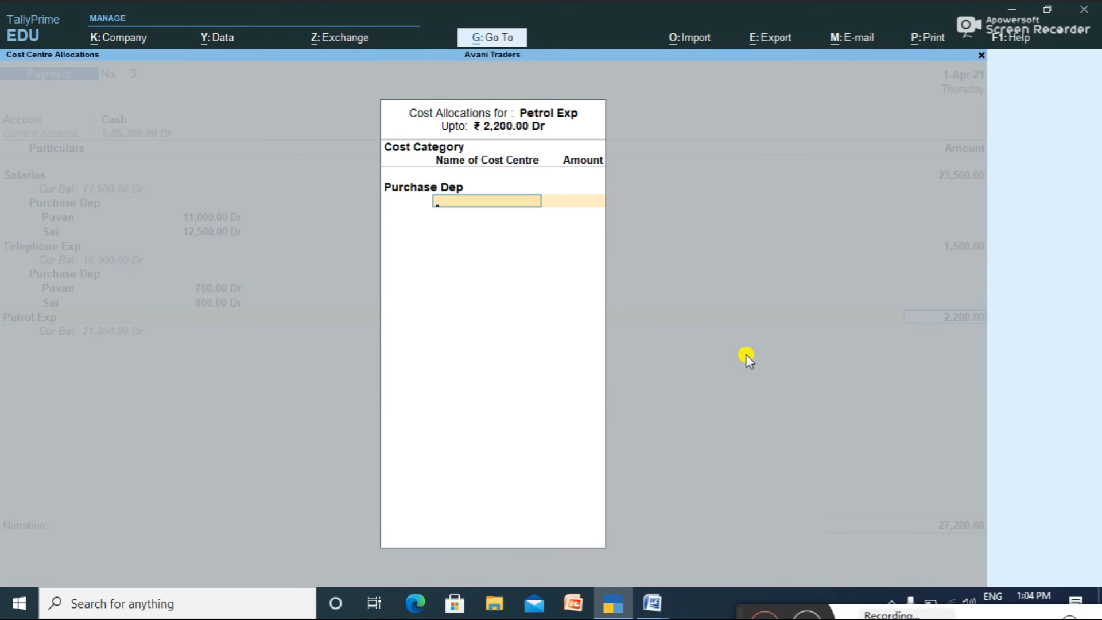
key("alt+Tab")
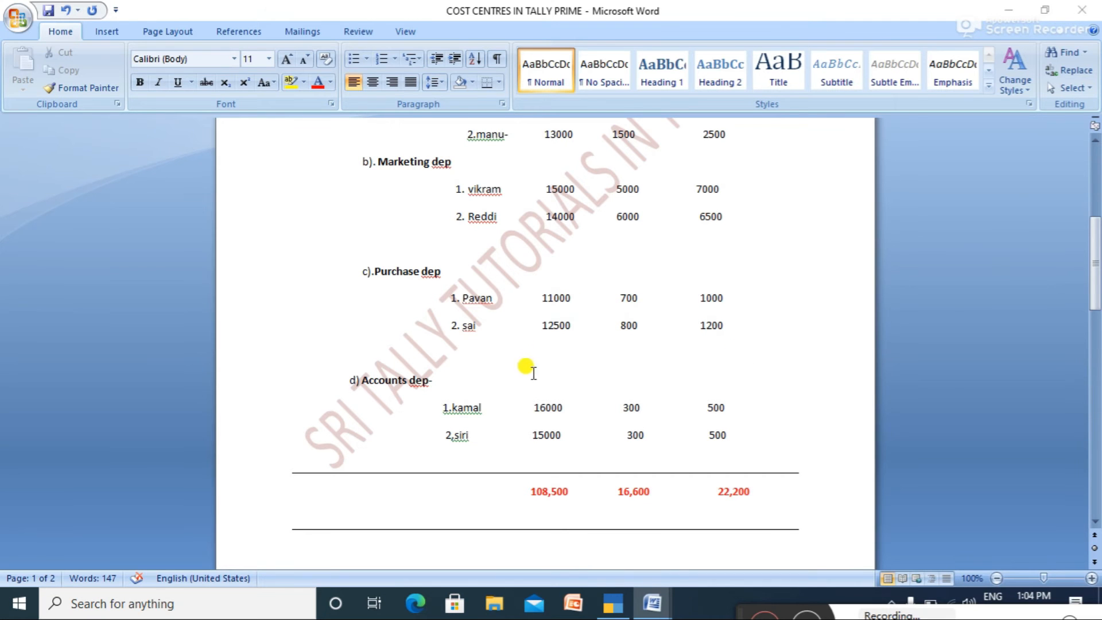
key("alt+Tab")
type("Pavan")
key("Return")
key("alt+Tab")
key("alt+Tab")
type("1,000")
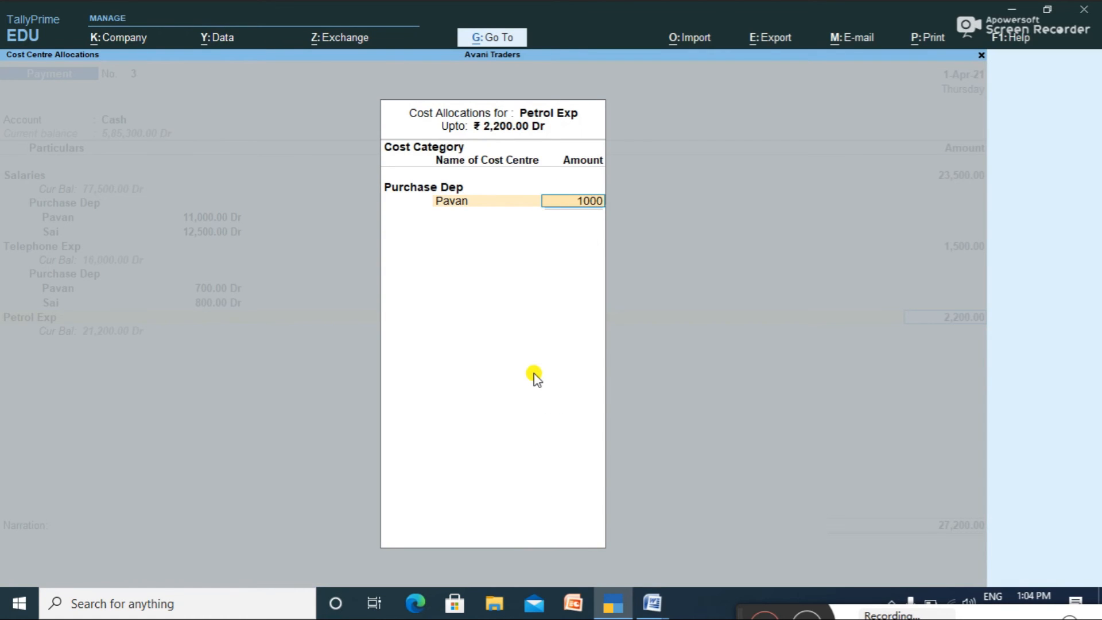
key("Return")
Allocate the remaining 1,200 of the petrol expense to the second Purchase Dep employee and save the payment voucher.
type("Sai")
key("Return")
key("Return")
key("Return")
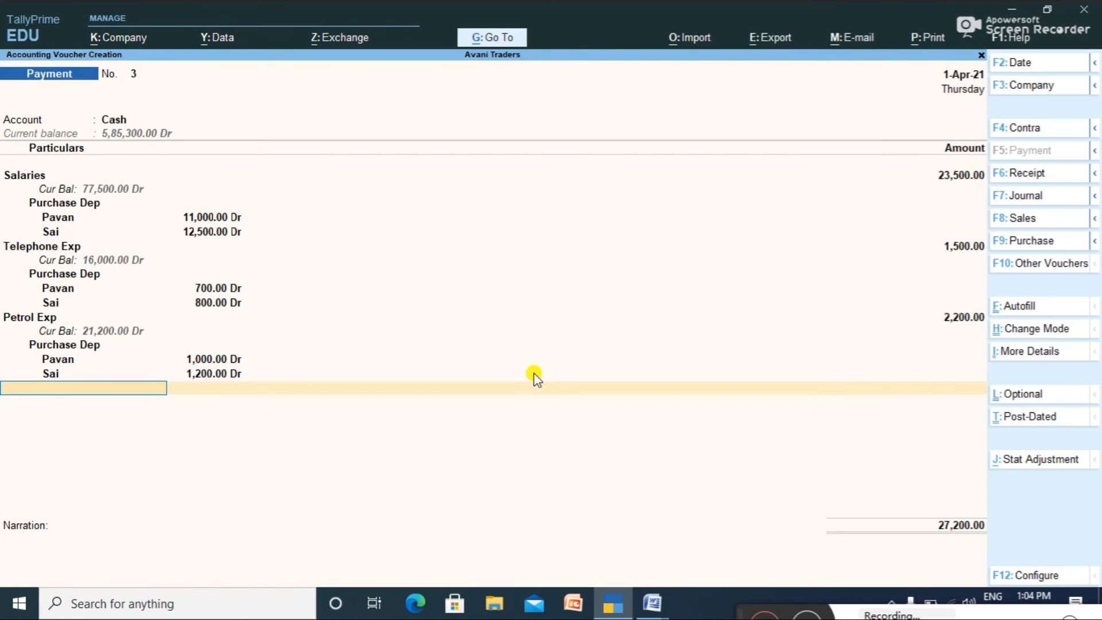
key("Return")
key("Return")
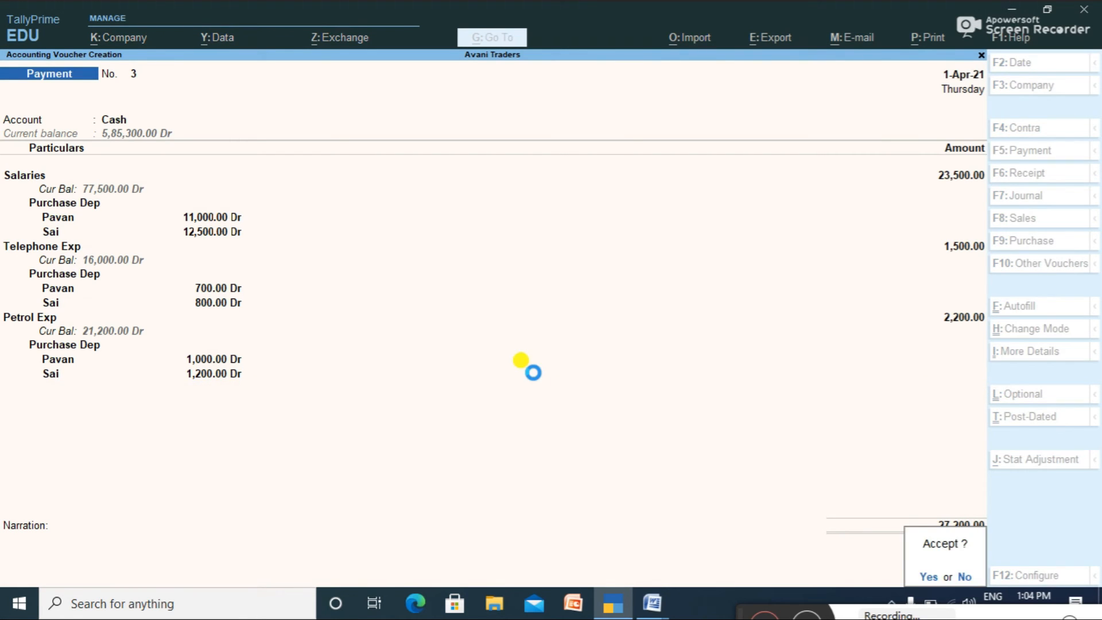
key("Return")
Start the accounts department payment voucher with Cash as the account and Salaries as the first expense ledger.
type("Cash")
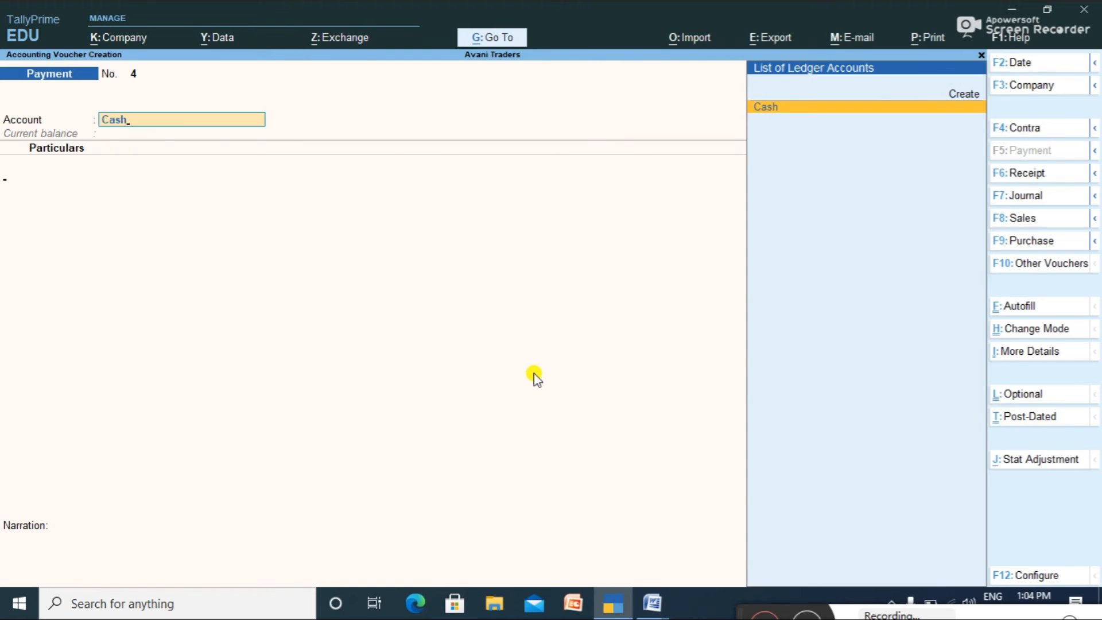
key("Return")
key("alt+Tab")
key("alt+Tab")
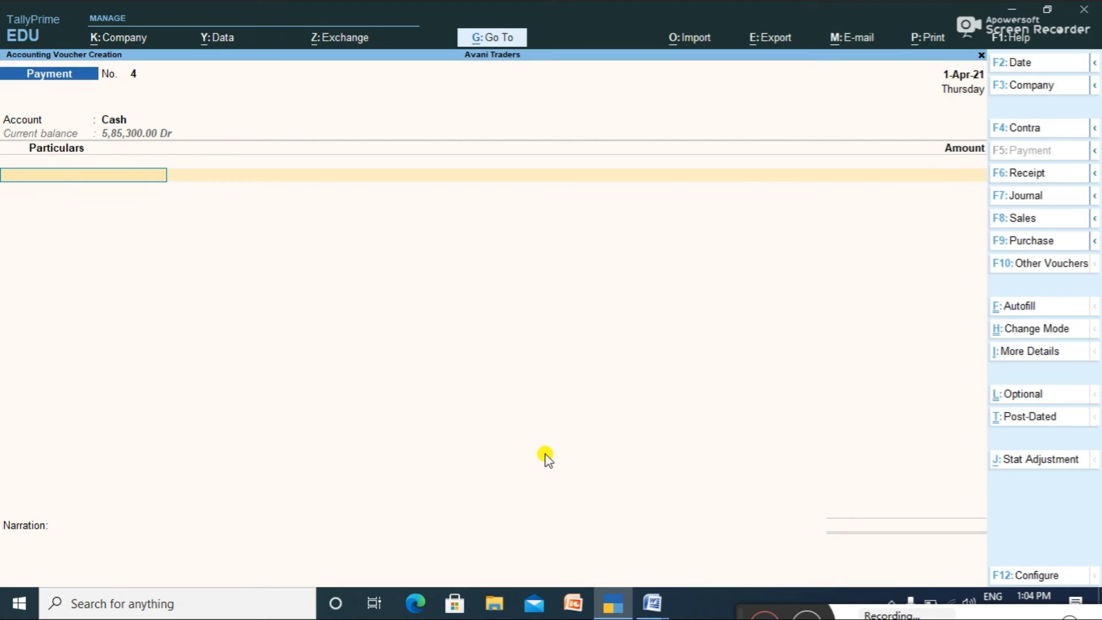
type("a")
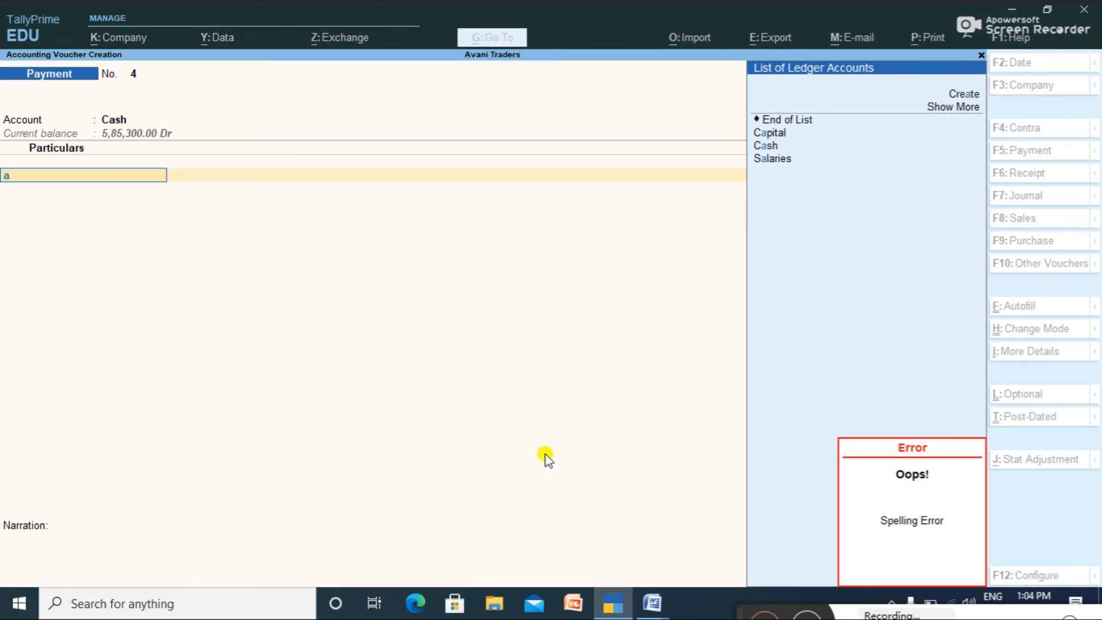
key("Down")
key("Down")
key("Down")
key("Down")
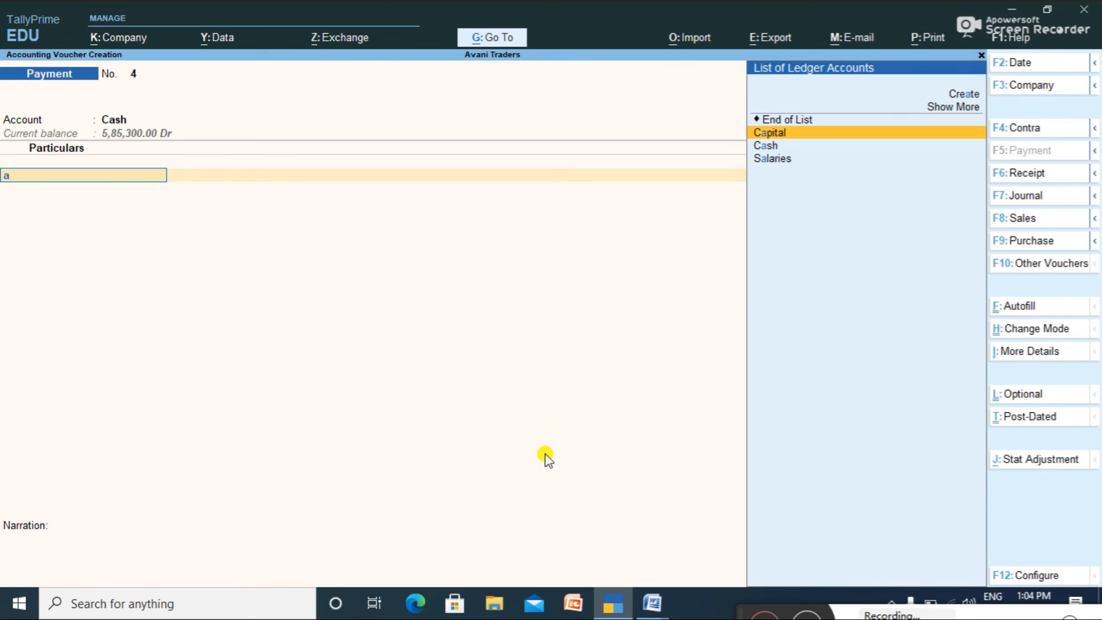
key("Return")
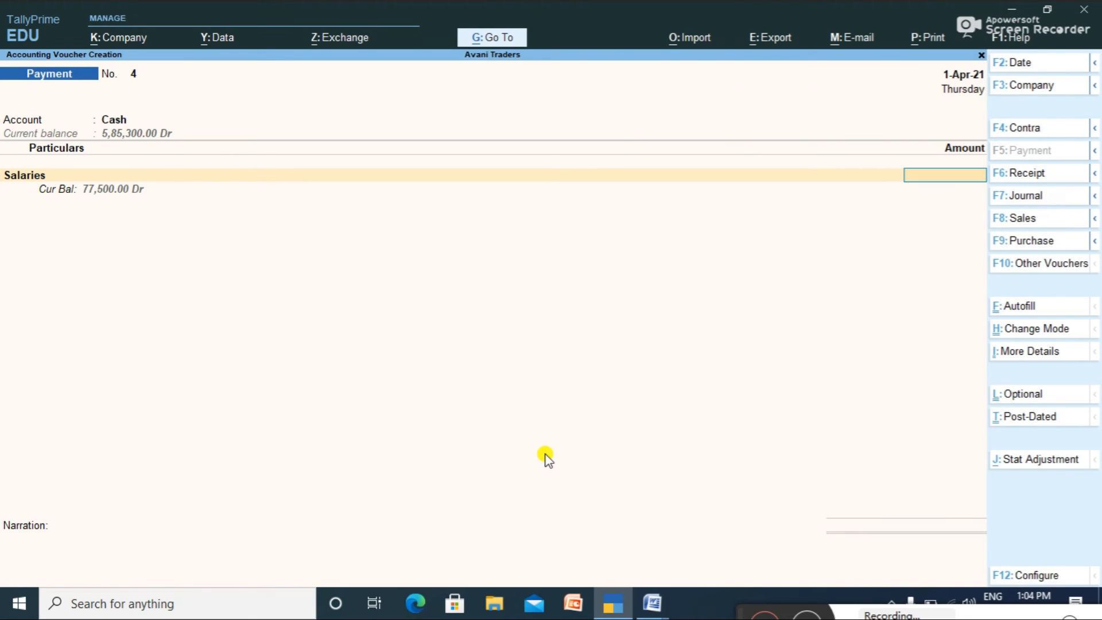
Set the salaries amount to 31,000 from the Word document and choose Accounts Dep as the cost category.
key("alt+Tab")
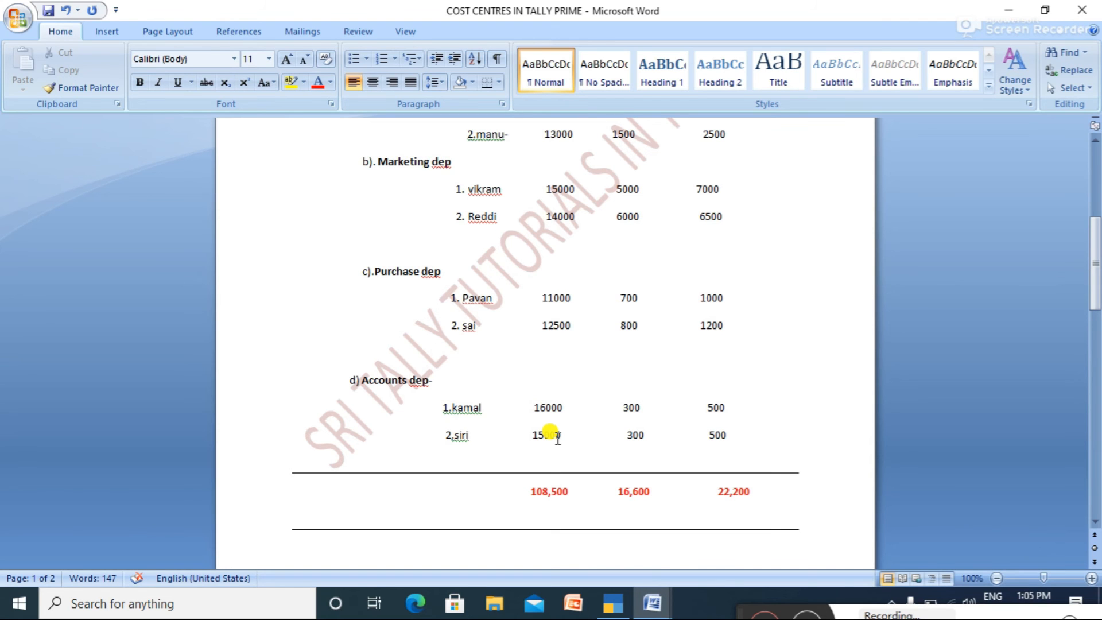
key("alt+Tab")
type("31000")
key("Return")
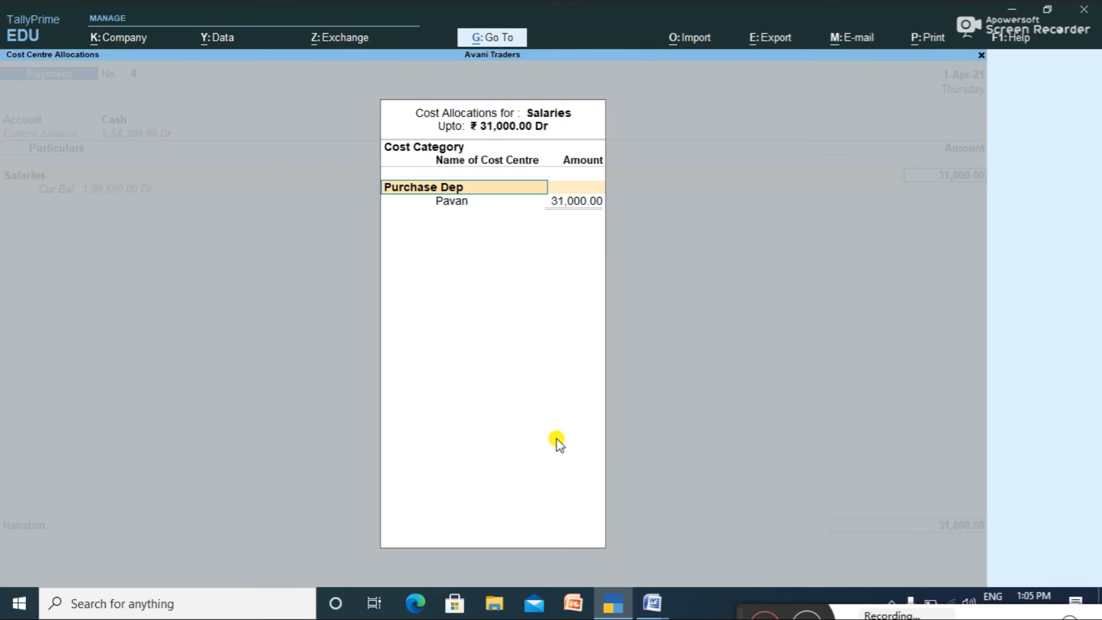
type("A")
key("Return")
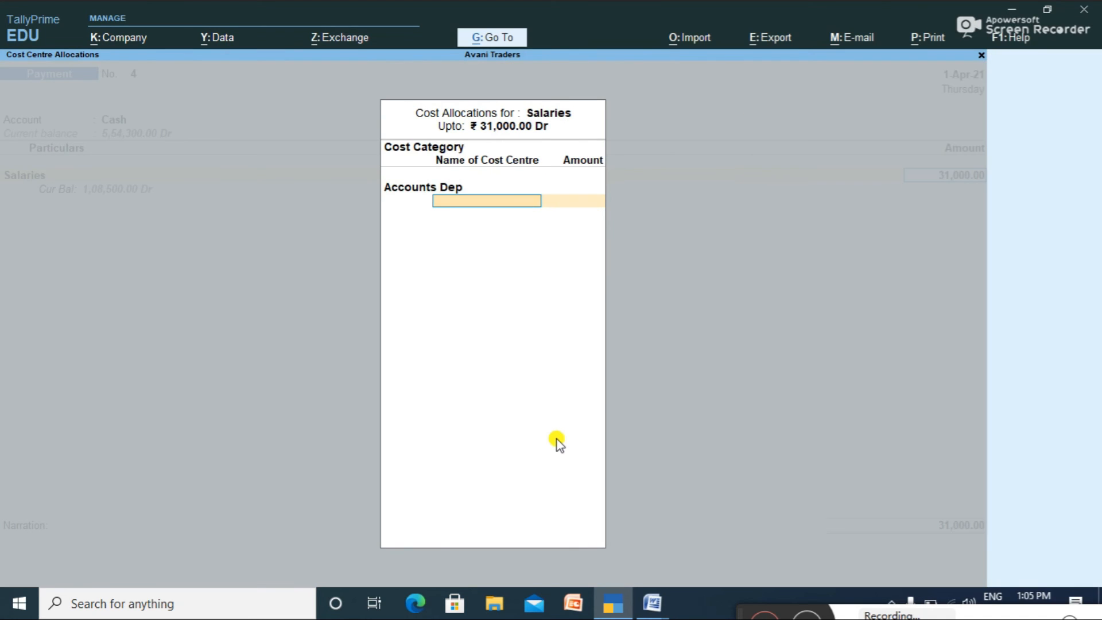
Allocate 16,000 of the salaries to the first Accounts Dep employee, following the Word document.
key("alt+Tab")
key("alt+Tab")
type("k")
key("Return")
key("alt+Tab")
key("alt+Tab")
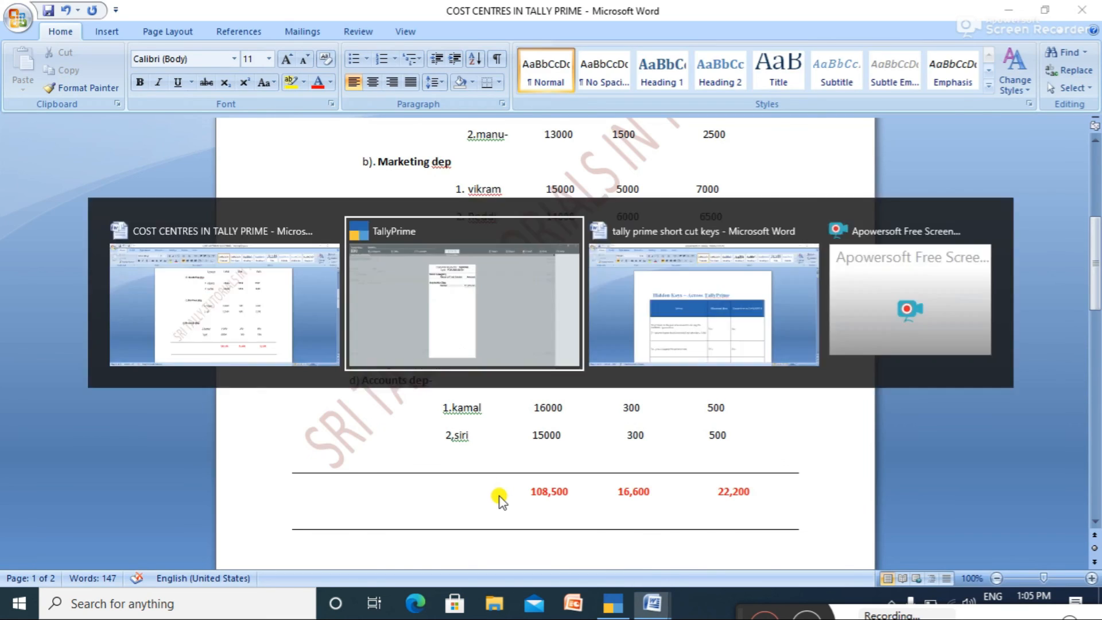
type("16000")
key("Return")
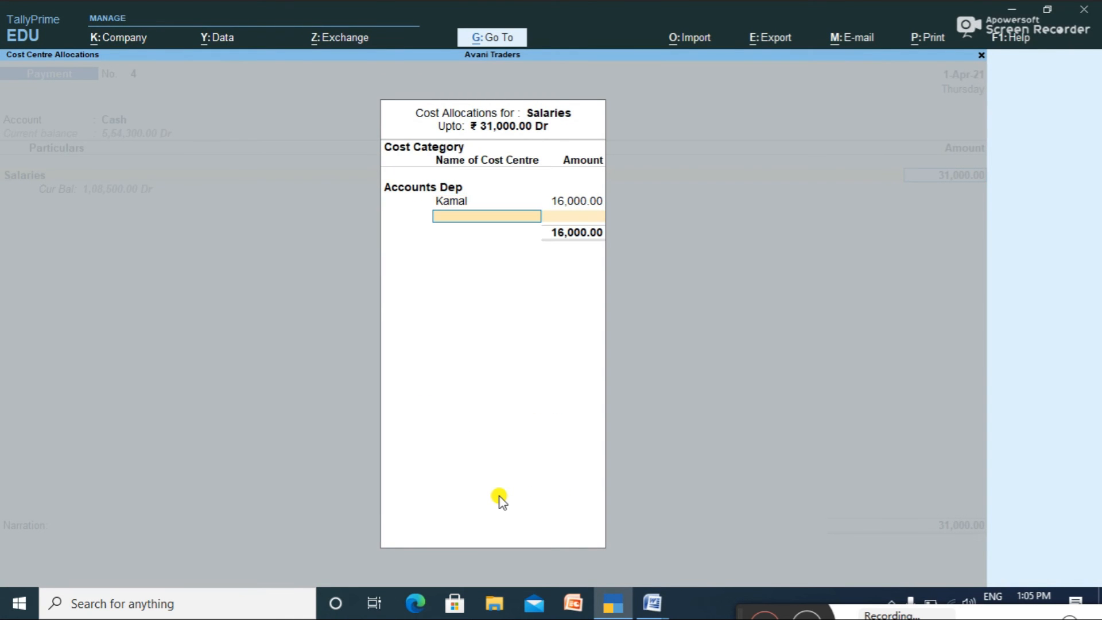
Allocate the remaining 15,000 of the salaries to the second Accounts Dep employee and complete the cost allocation.
key("alt+Tab")
key("alt+Tab")
type("s")
key("Return")
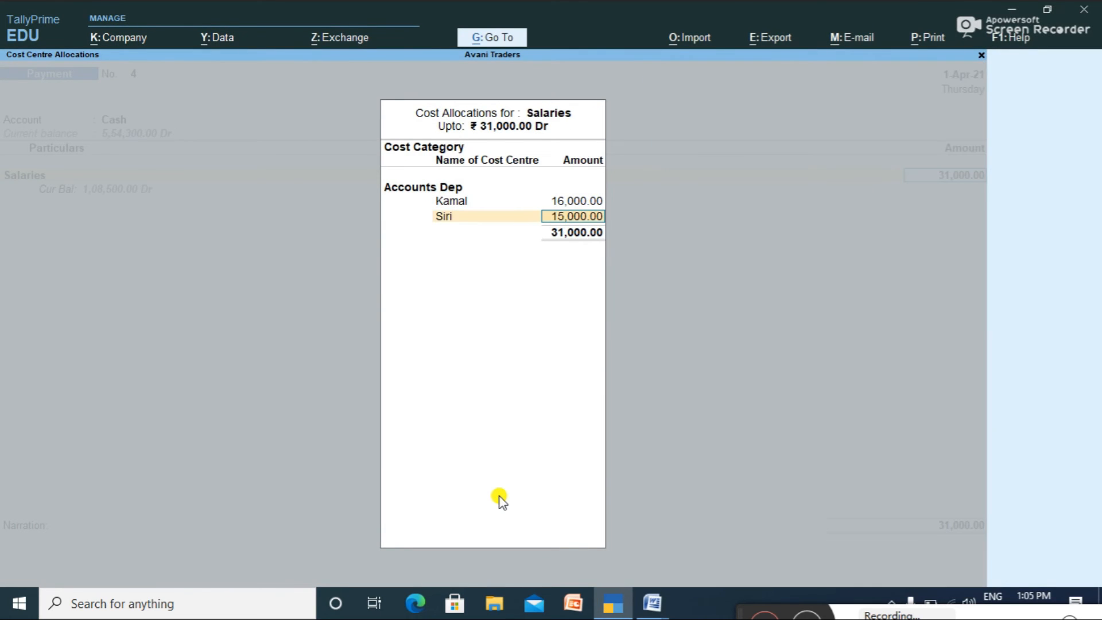
key("Return")
key("Return")
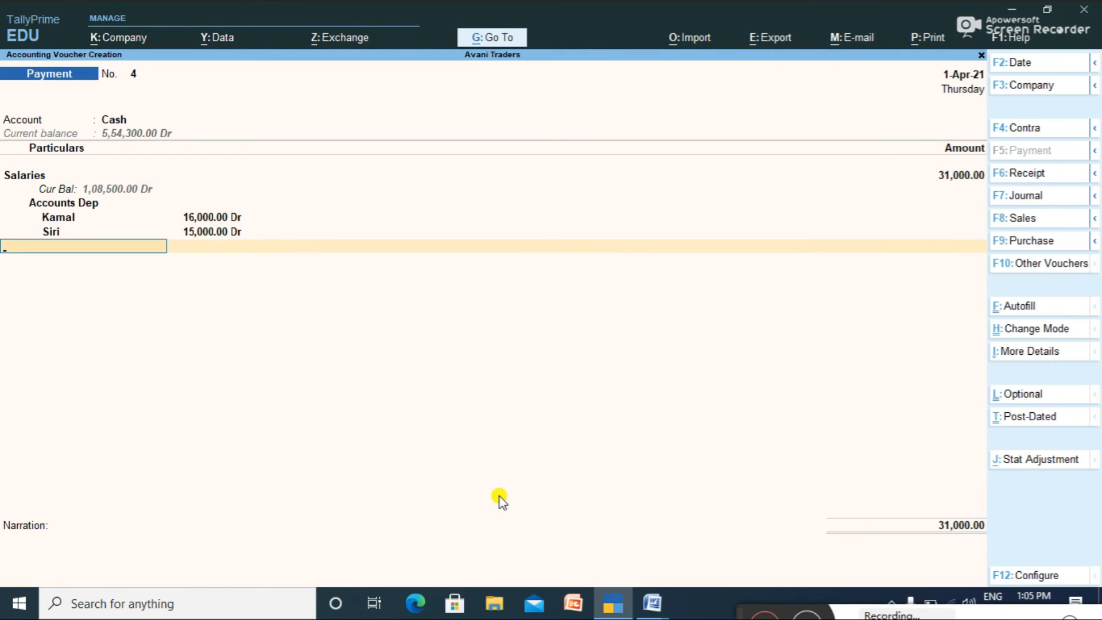
Add Telephone Exp to the payment voucher with 600 from the Word document and choose Accounts Dep as its cost category.
type("Te")
key("Return")
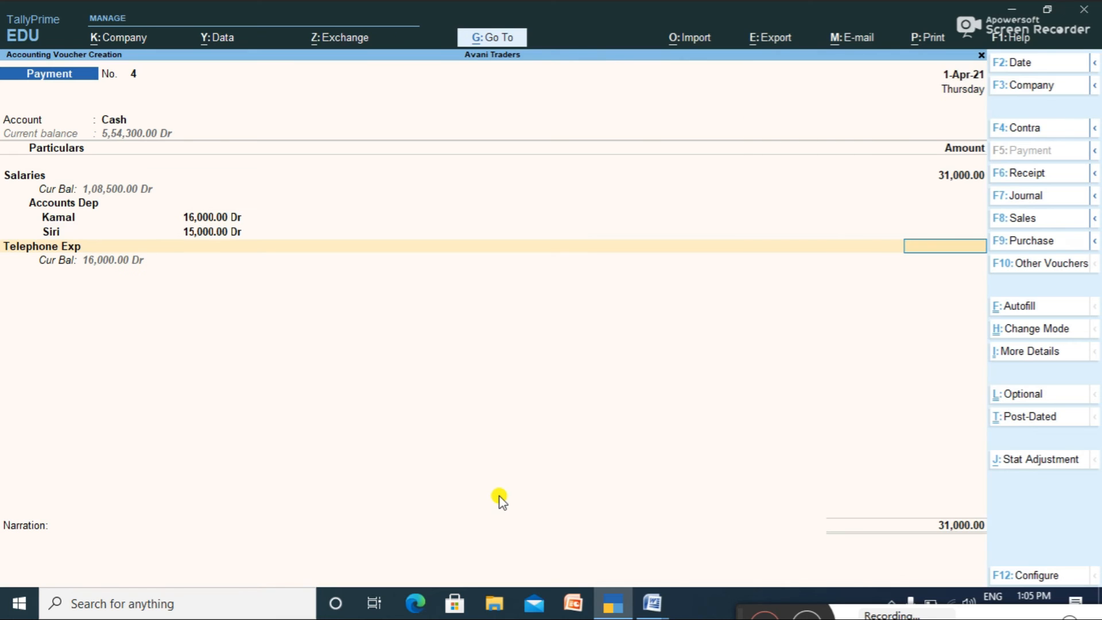
key("alt+Tab")
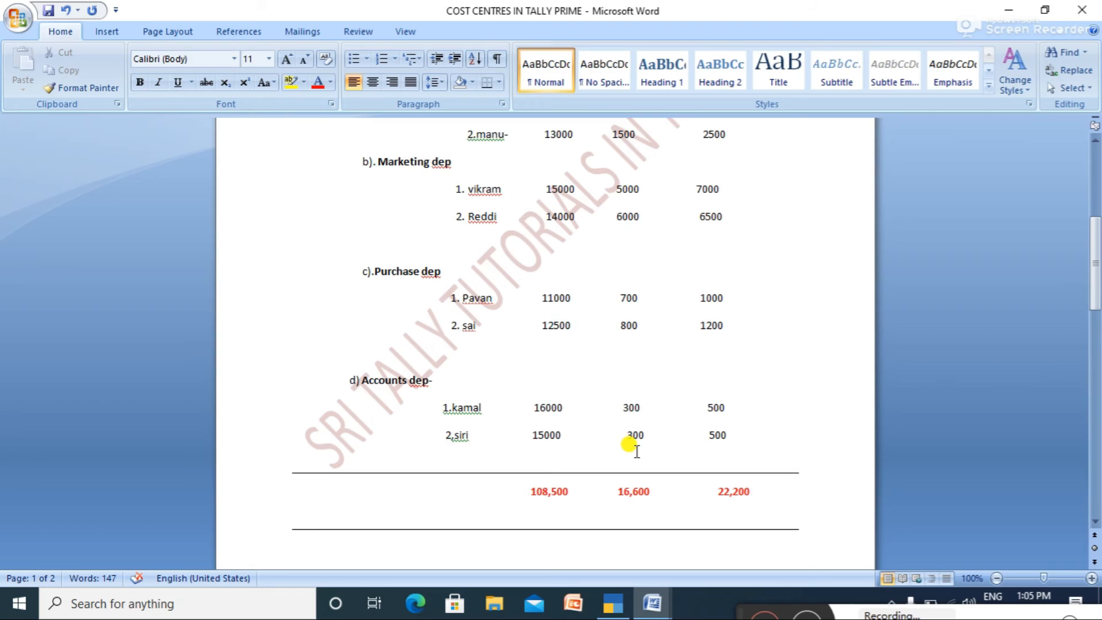
key("alt+Tab")
type("600")
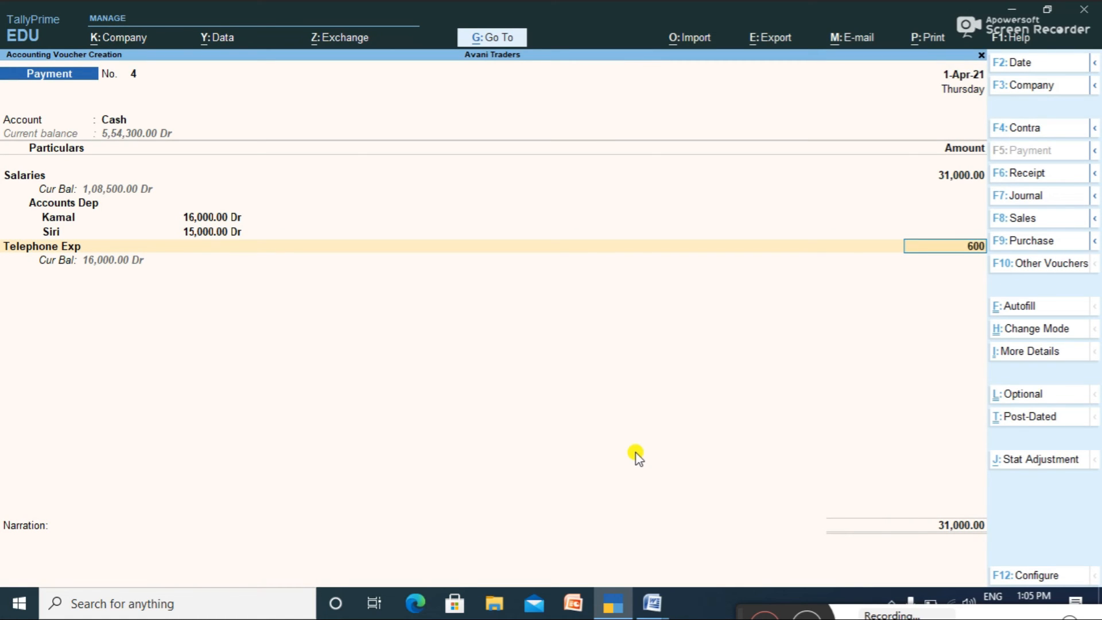
key("Return")
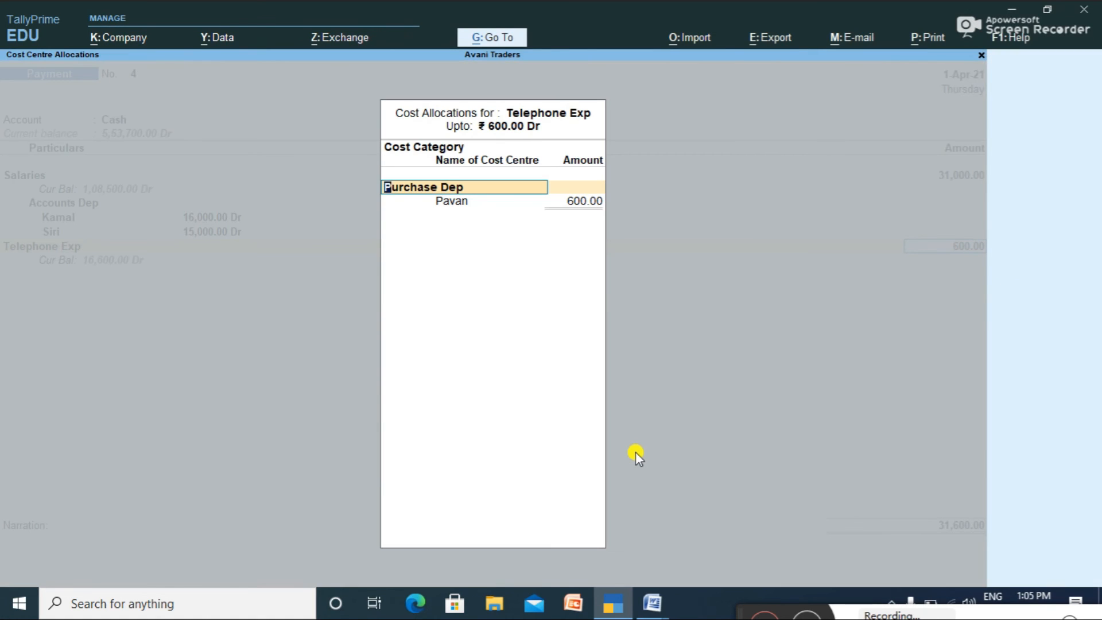
type("Ac")
key("Return")
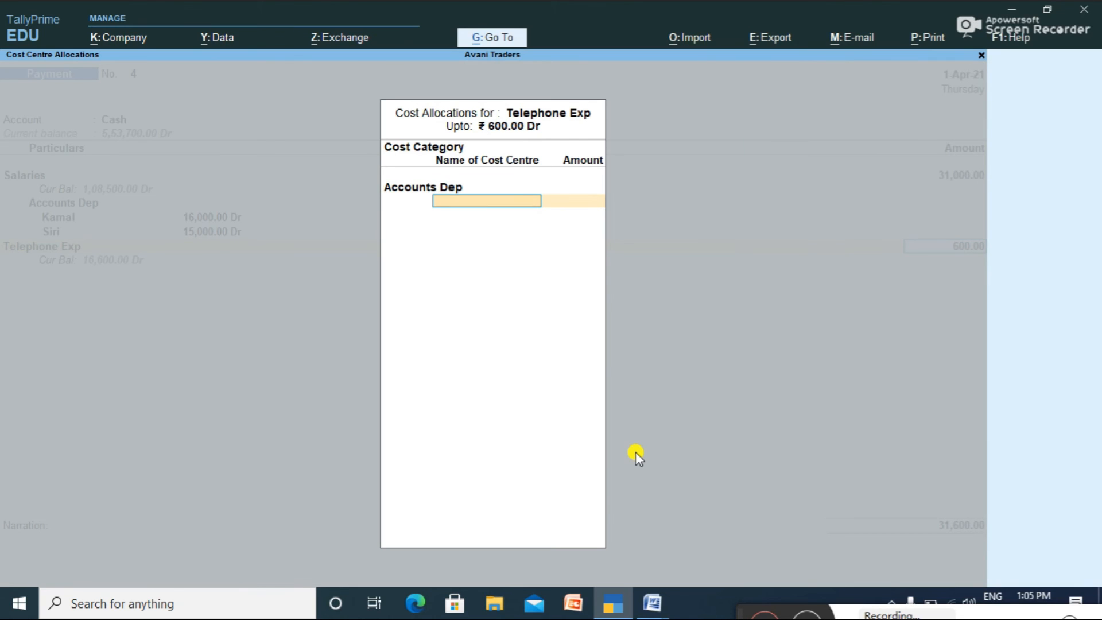
Allocate 300 of the telephone expense to the first Accounts Dep employee listed in the Word document.
key("alt+Tab")
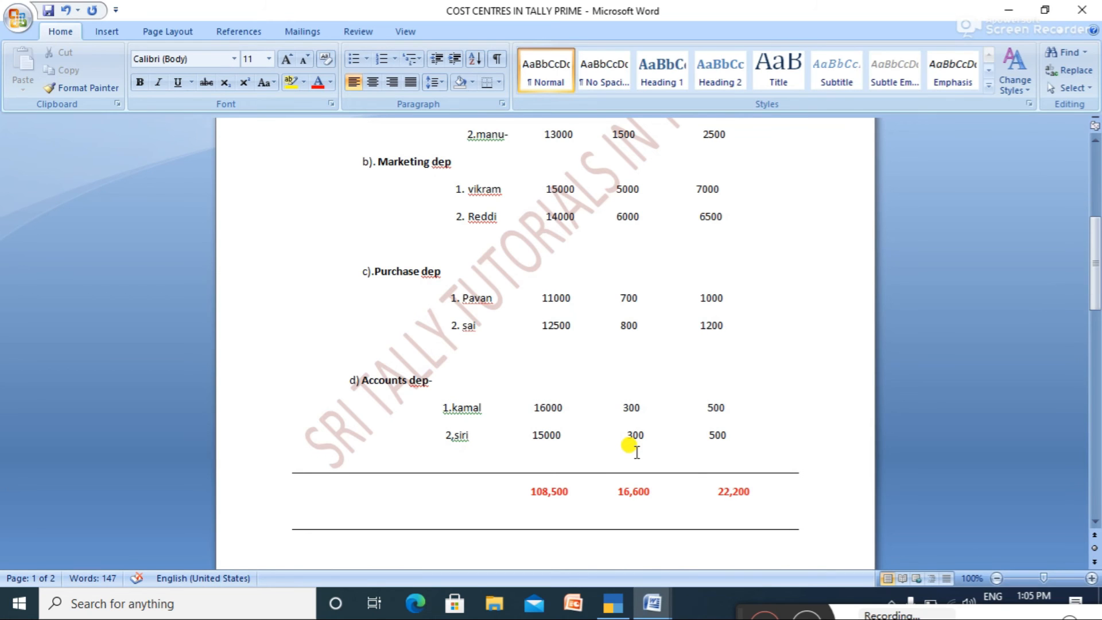
key("alt+Tab")
type("Ka")
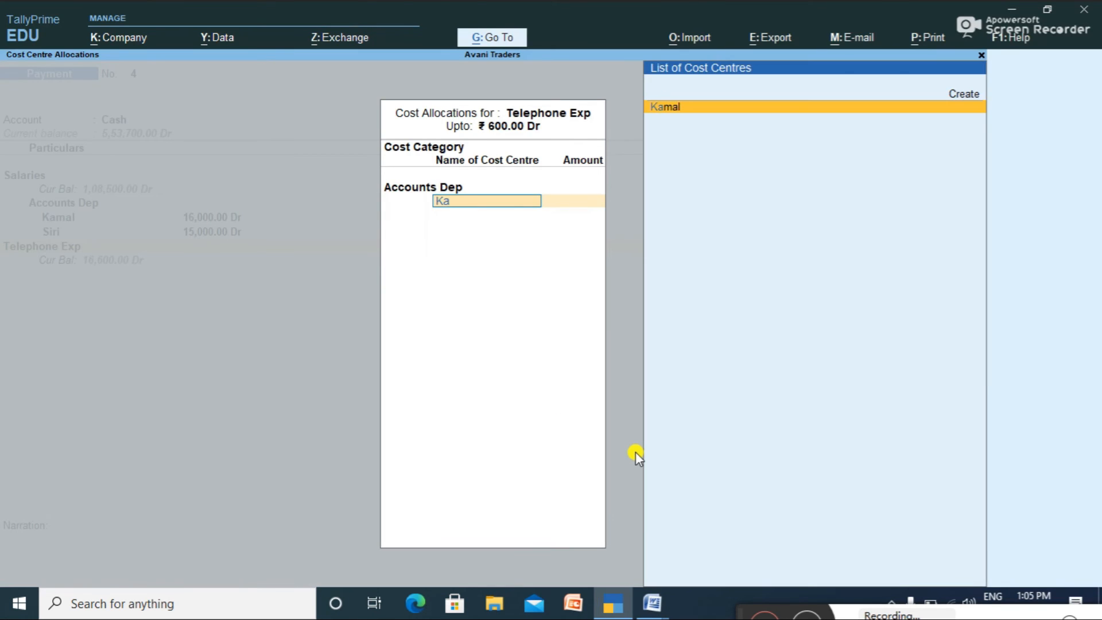
key("Return")
key("BackSpace")
type("300")
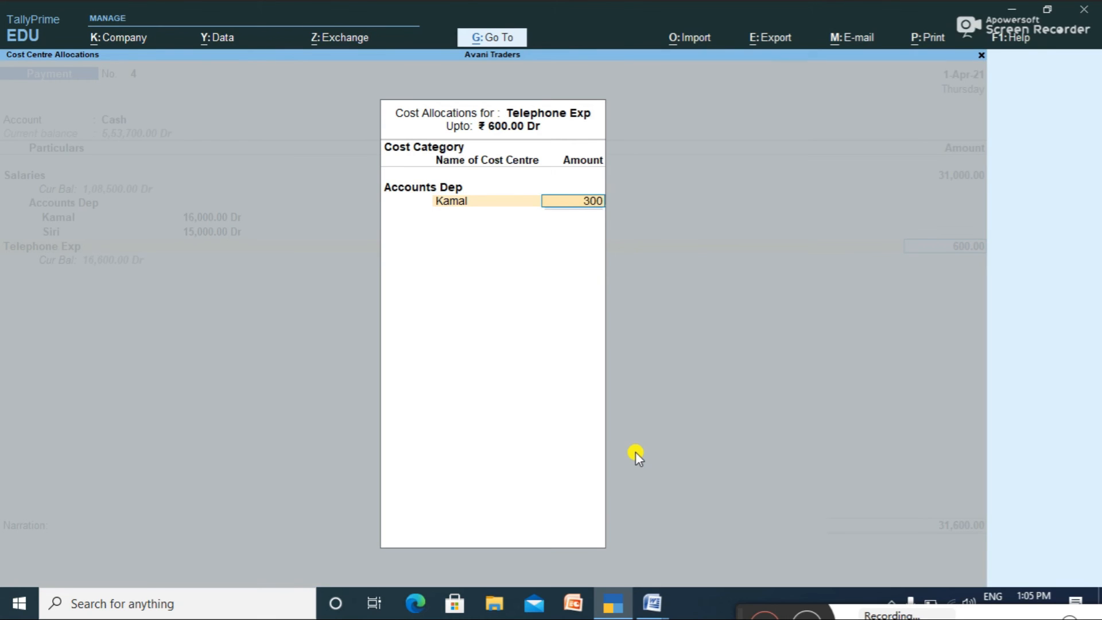
key("Return")
Allocate the remaining 300 of the telephone expense to the second Accounts Dep employee and complete the cost allocation.
key("alt+Tab")
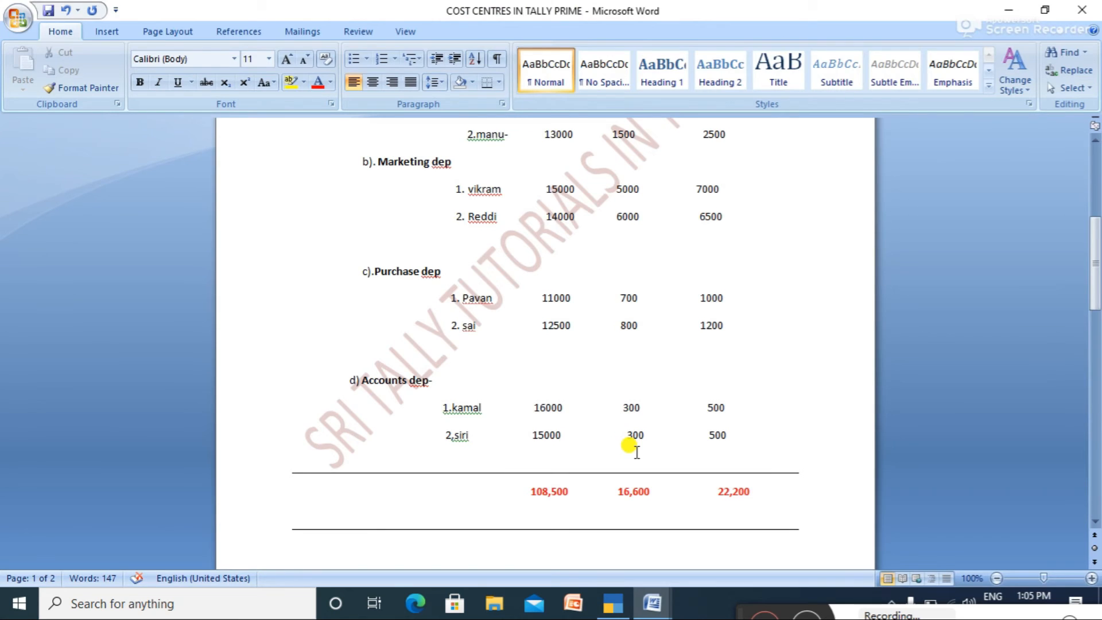
key("alt+Tab")
type("Siri")
key("Return")
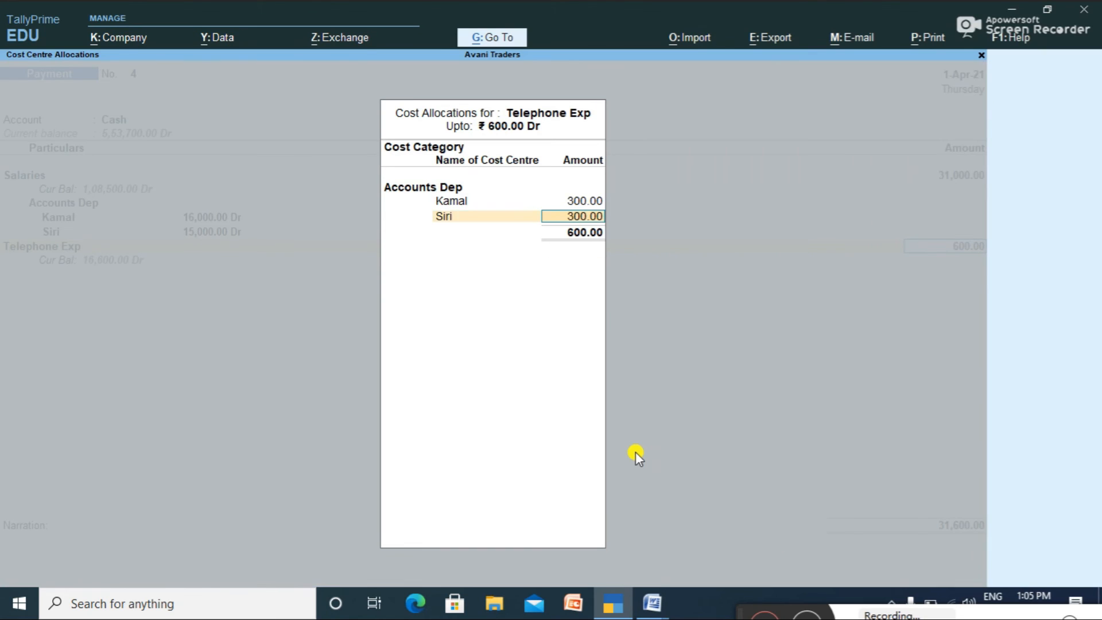
key("Return")
Add Petrol Exp to the payment voucher with 1,000 from the Word document and choose Accounts Dep as its cost category.
type("Petrol Exp")
key("Return")
key("alt+Tab")
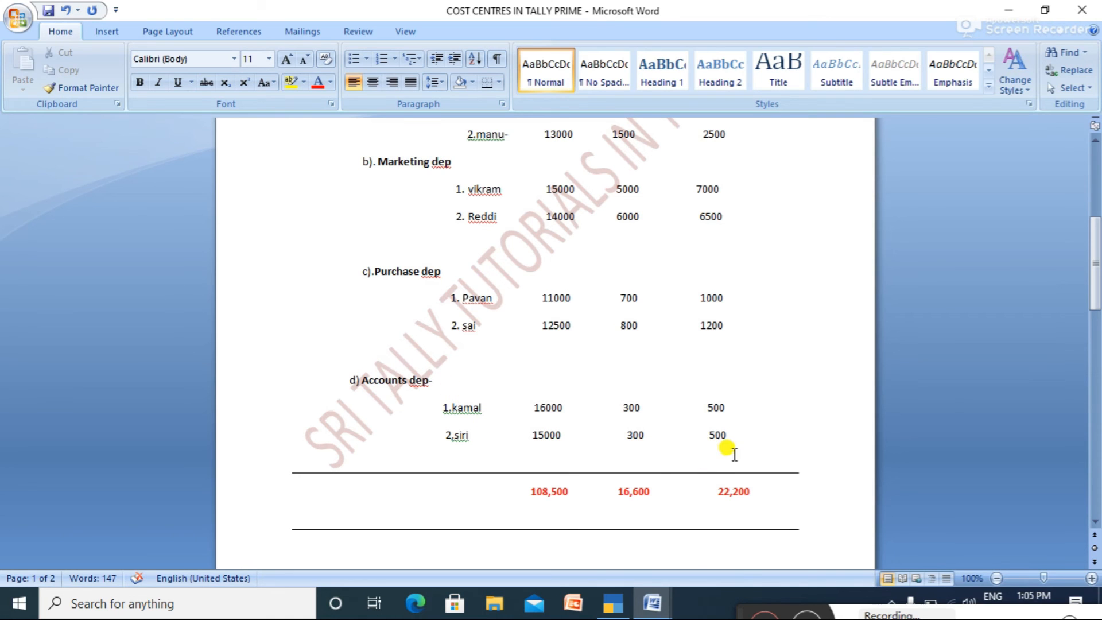
key("alt+Tab")
type("1,000")
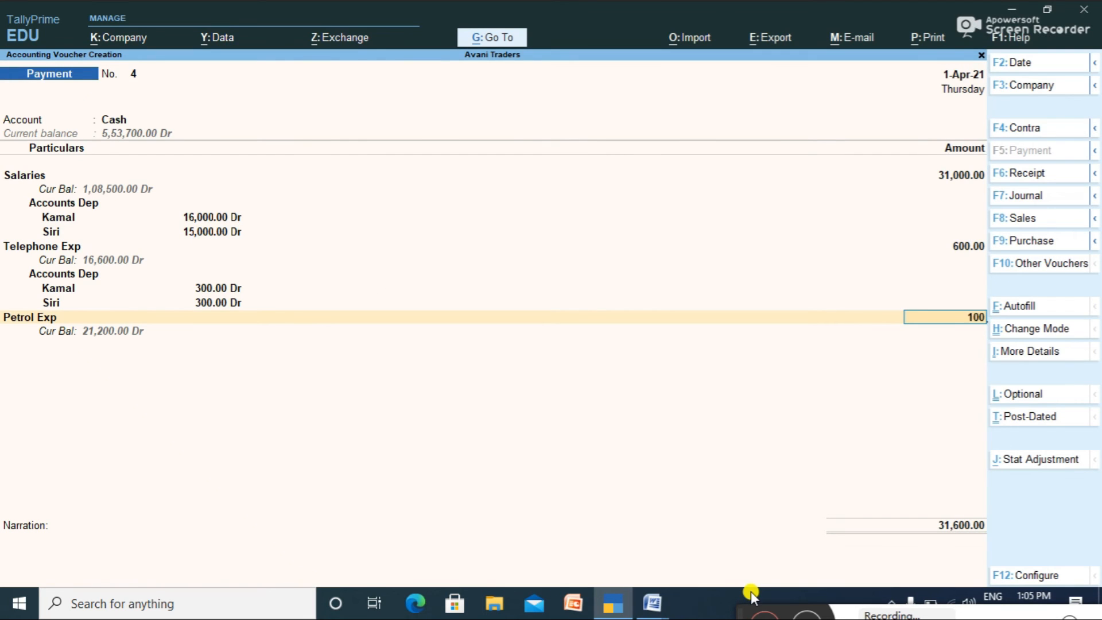
key("Return")
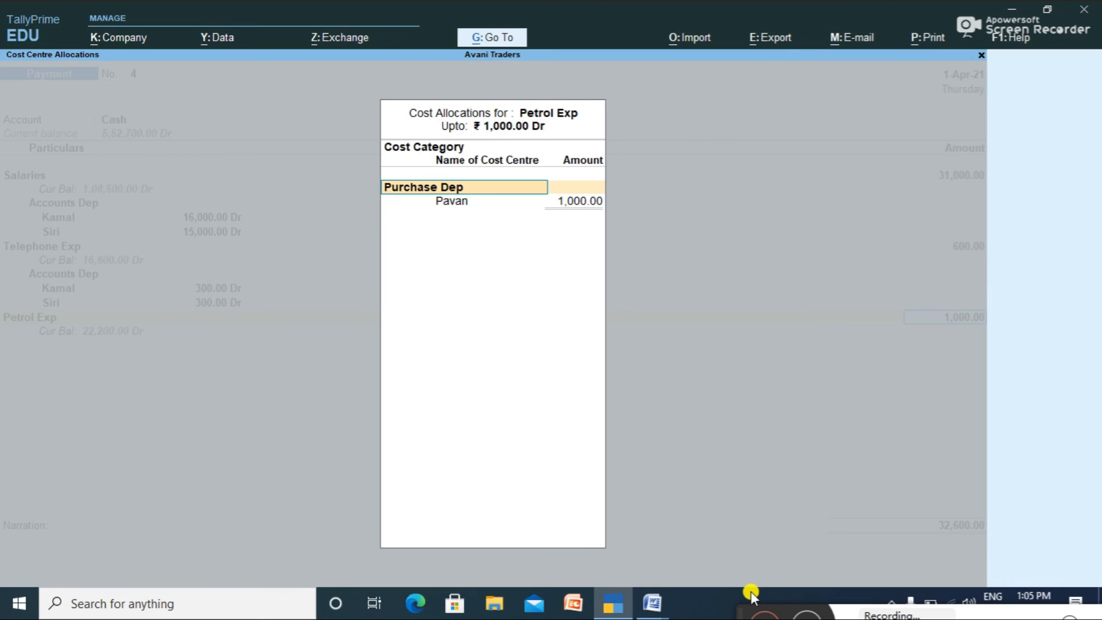
type("A")
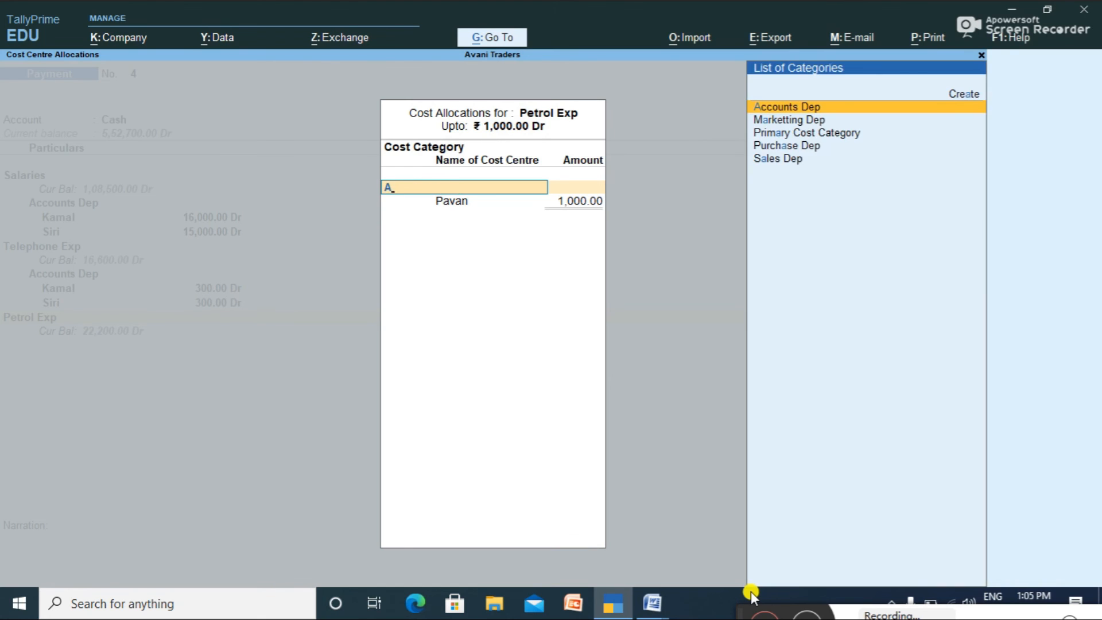
key("Return")
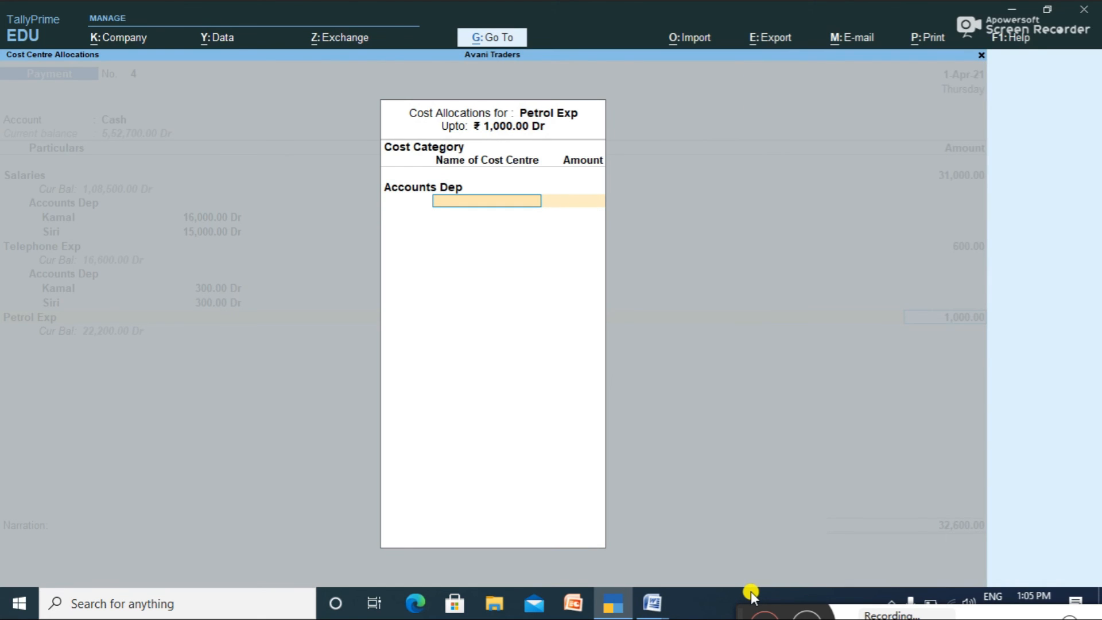
Allocate 500 of the petrol expense to the first Accounts Dep employee, following the Word document.
type("Ka")
key("Return")
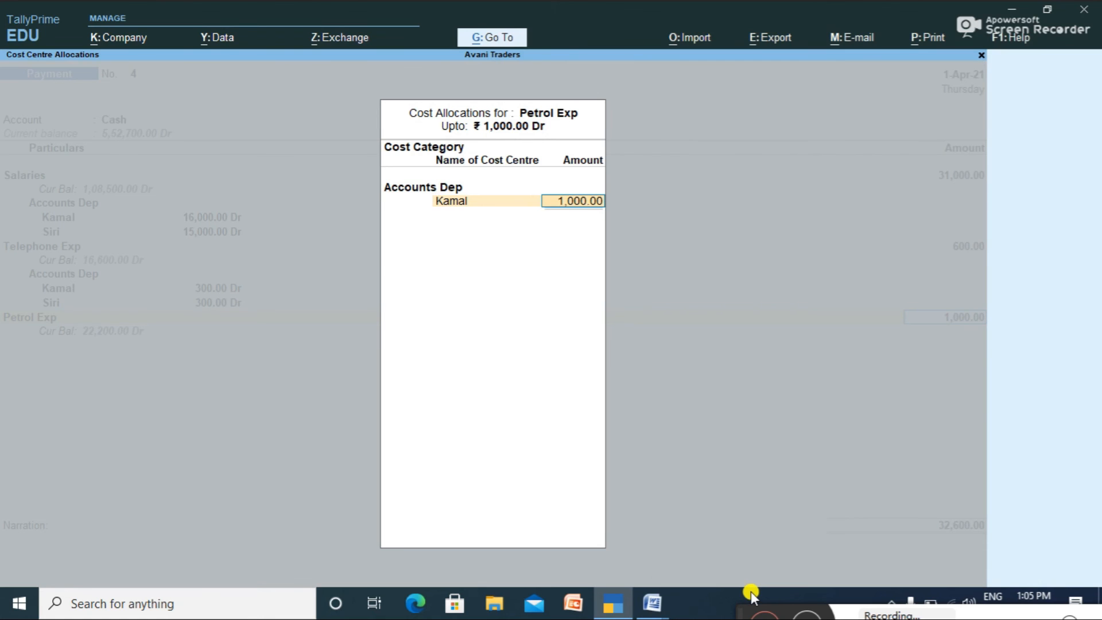
key("alt+Tab")
key("alt+Tab")
type("500")
key("Return")
Allocate the remaining 500 of the petrol expense to the second Accounts Dep employee and save the payment voucher.
type("S")
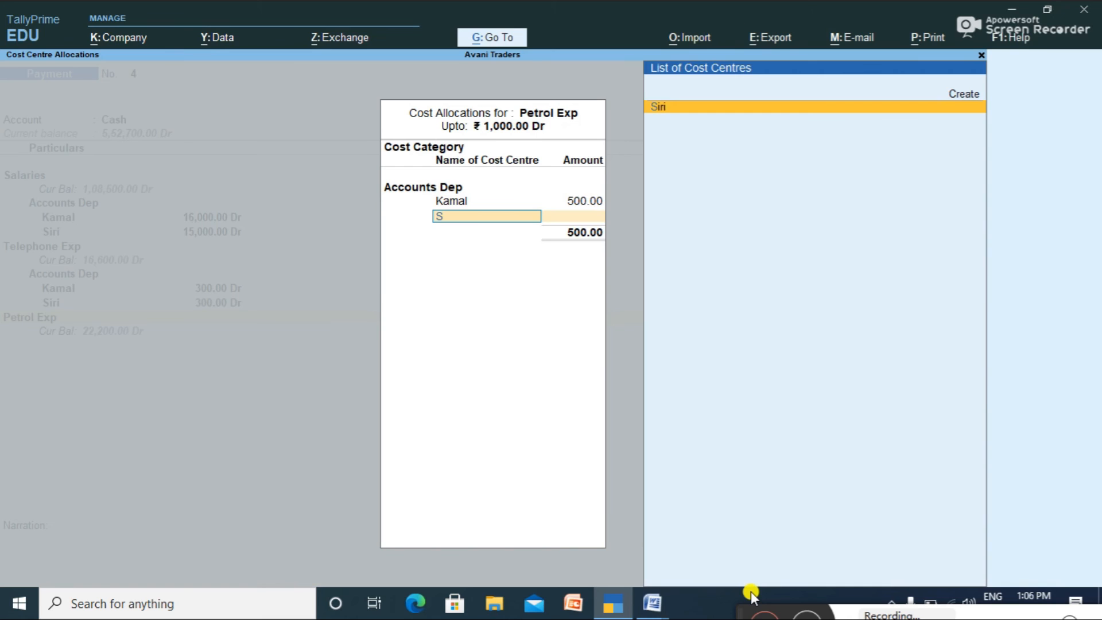
key("Return")
key("Return")
key("Return")
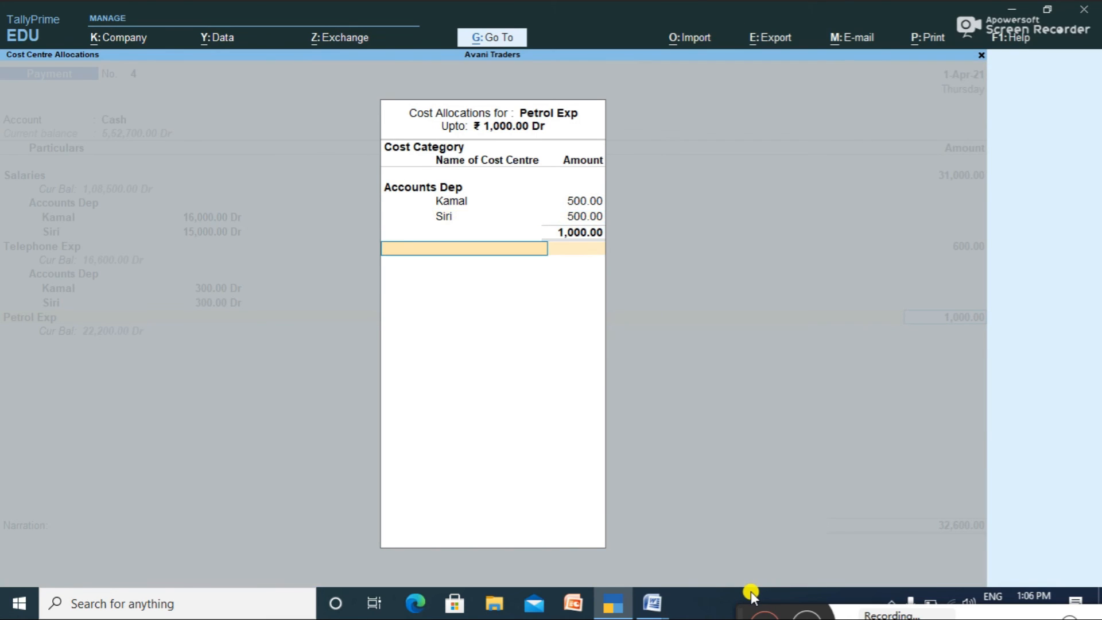
key("Return")
key("Return")
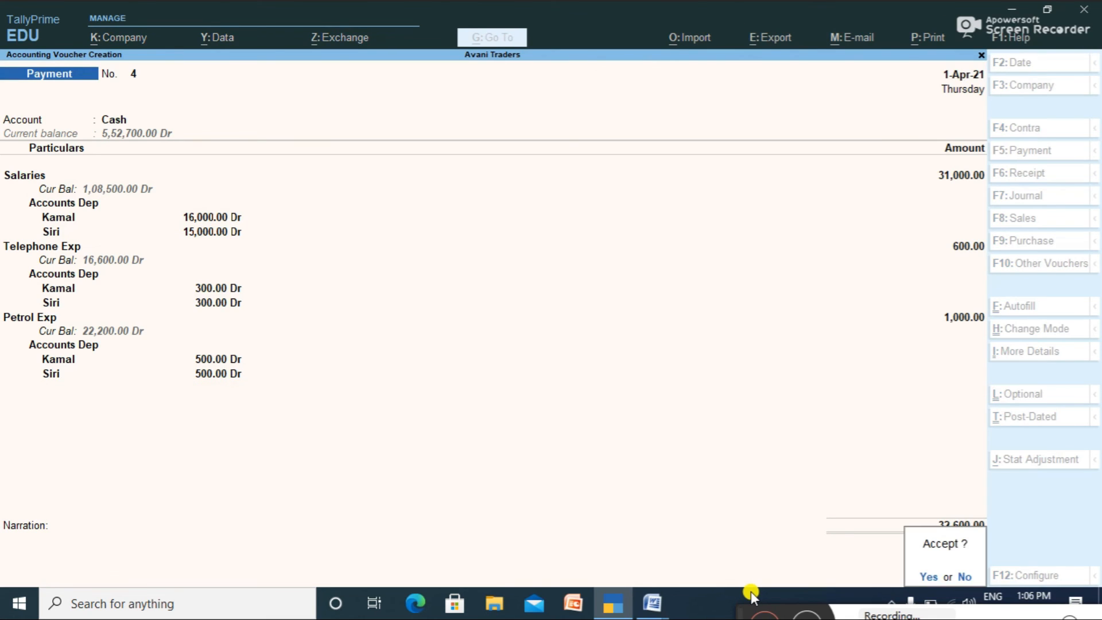
key("Return")
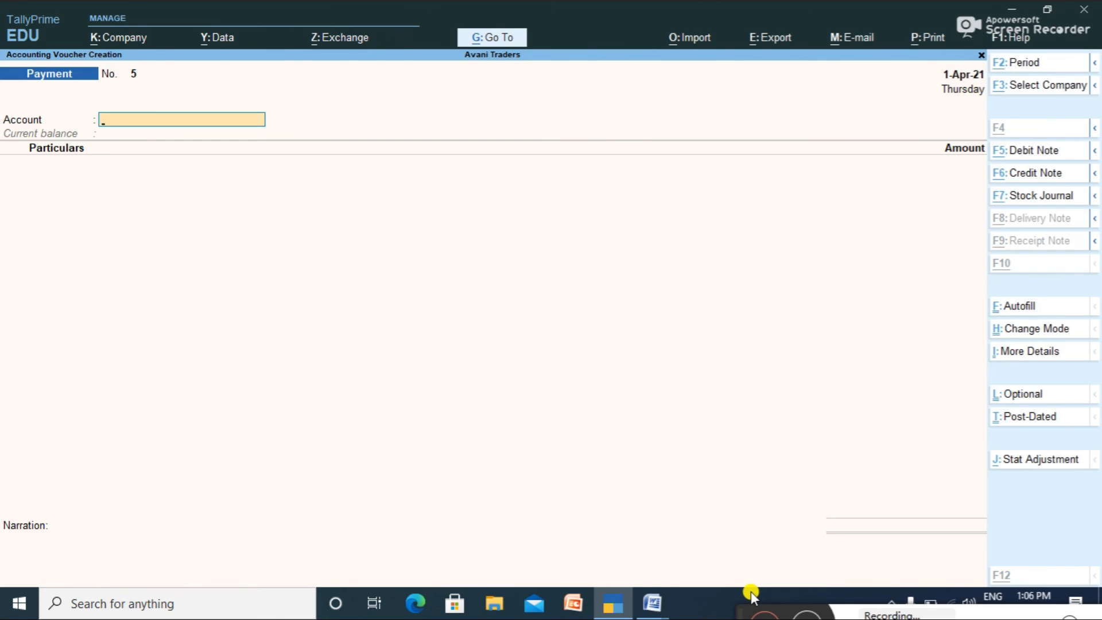
Leave voucher entry and open the cost centres Category Summary report from the statements of accounts.
key("alt+Tab")
key("alt+Tab")
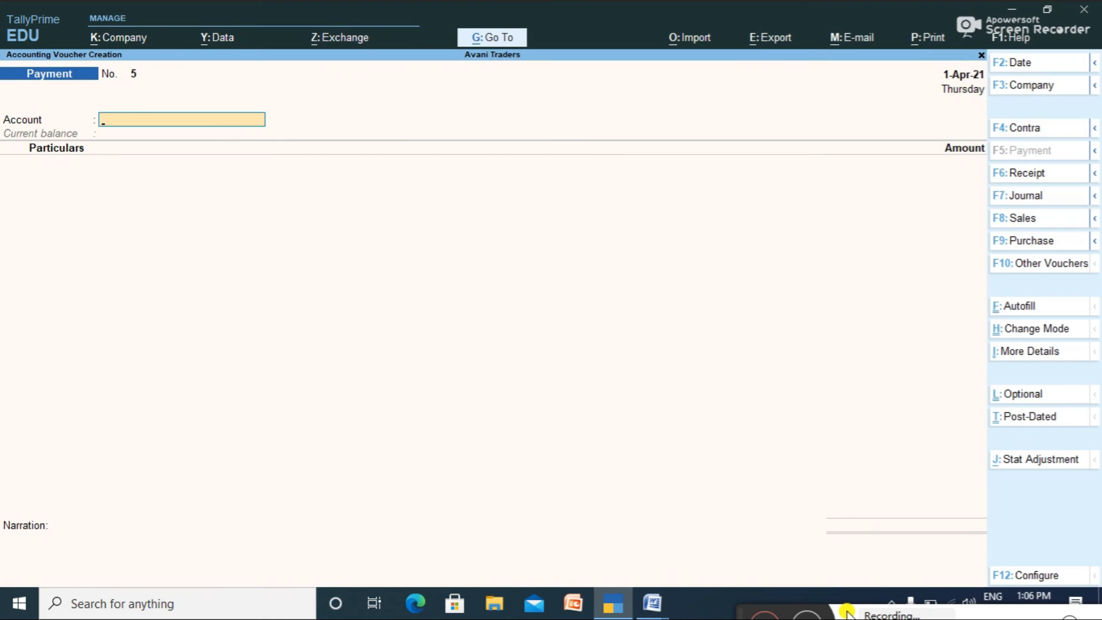
key("Escape")
key("Escape")
key("n")
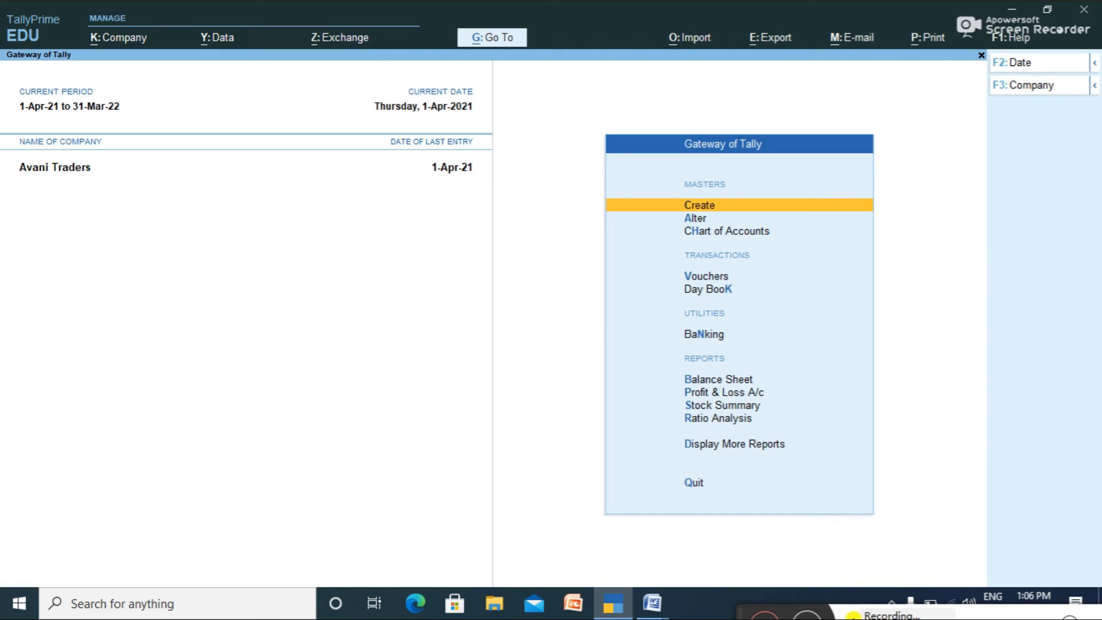
left_click(775, 449)
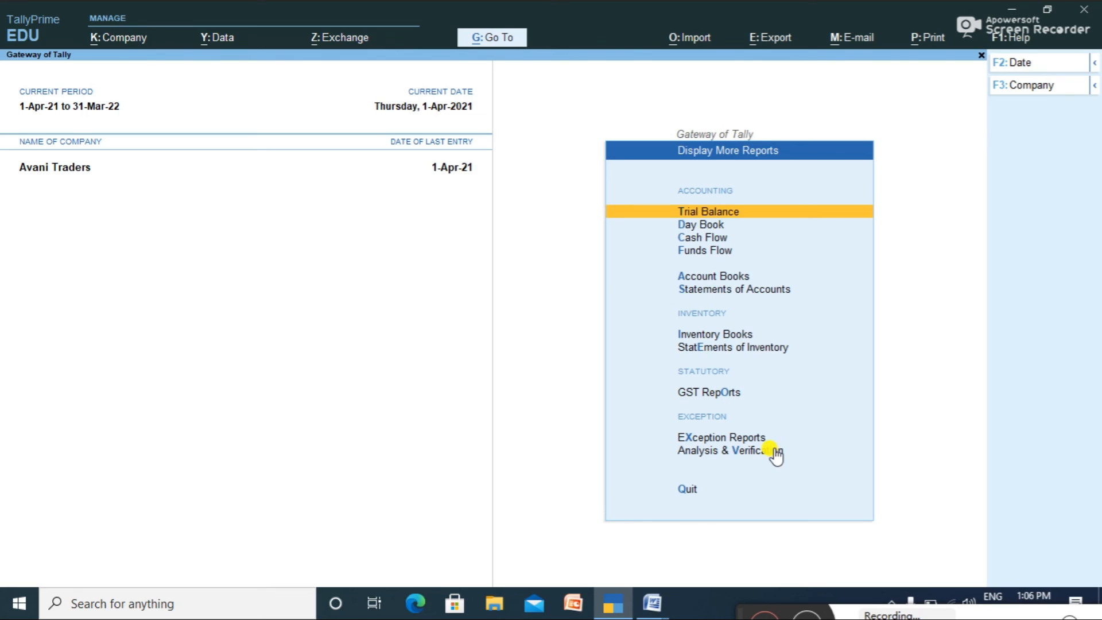
left_click(739, 290)
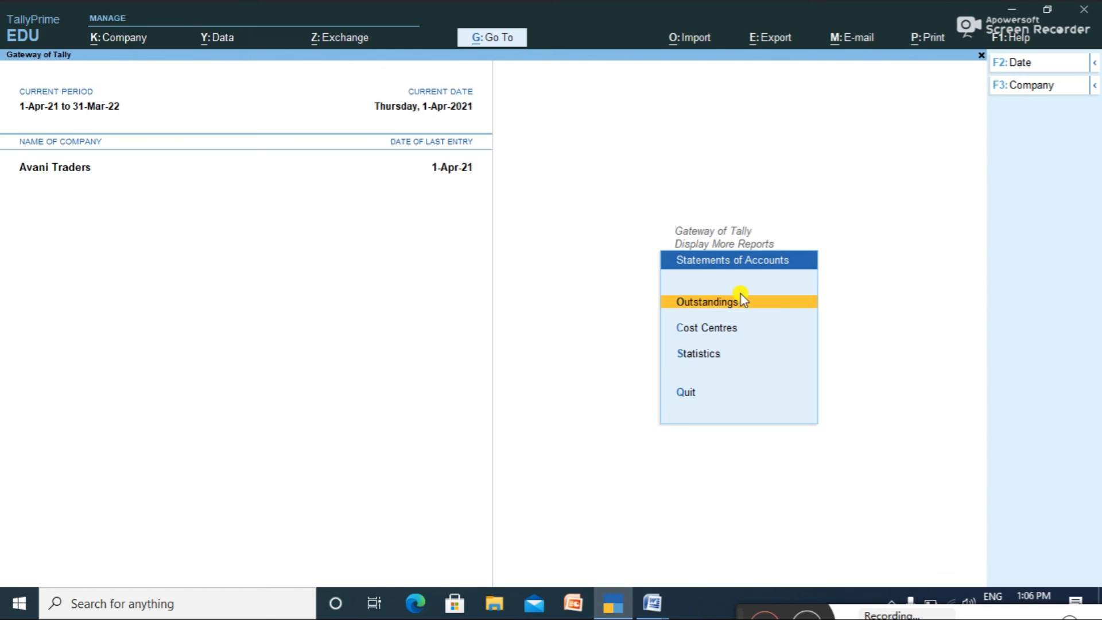
left_click(719, 337)
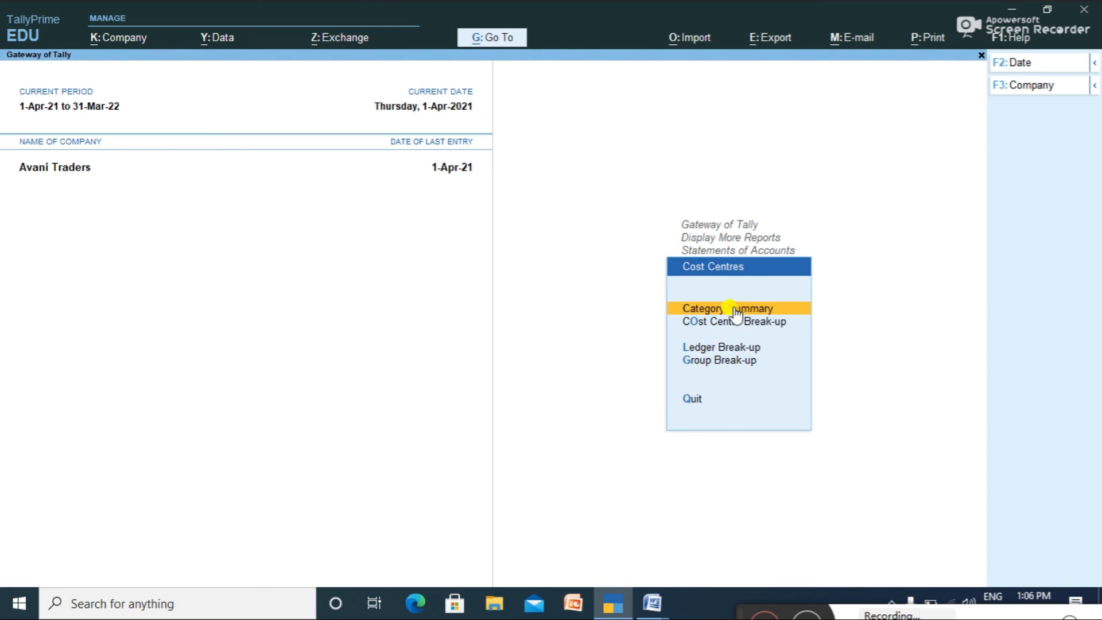
left_click(736, 310)
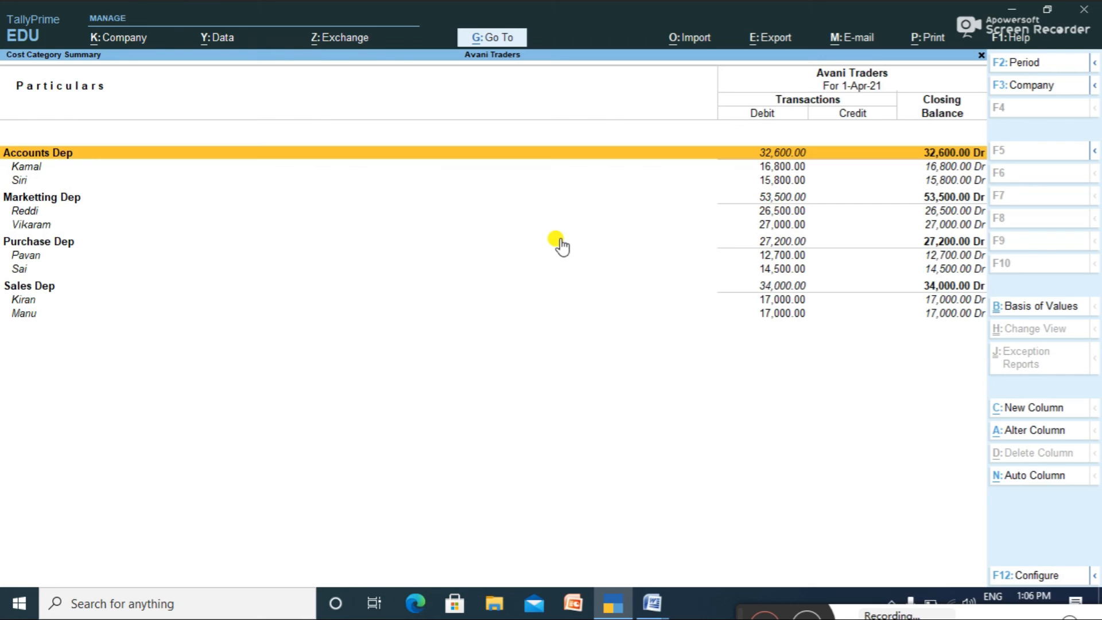
Examine the amounts of every department and its employees in the Cost Category Summary.
key("Down")
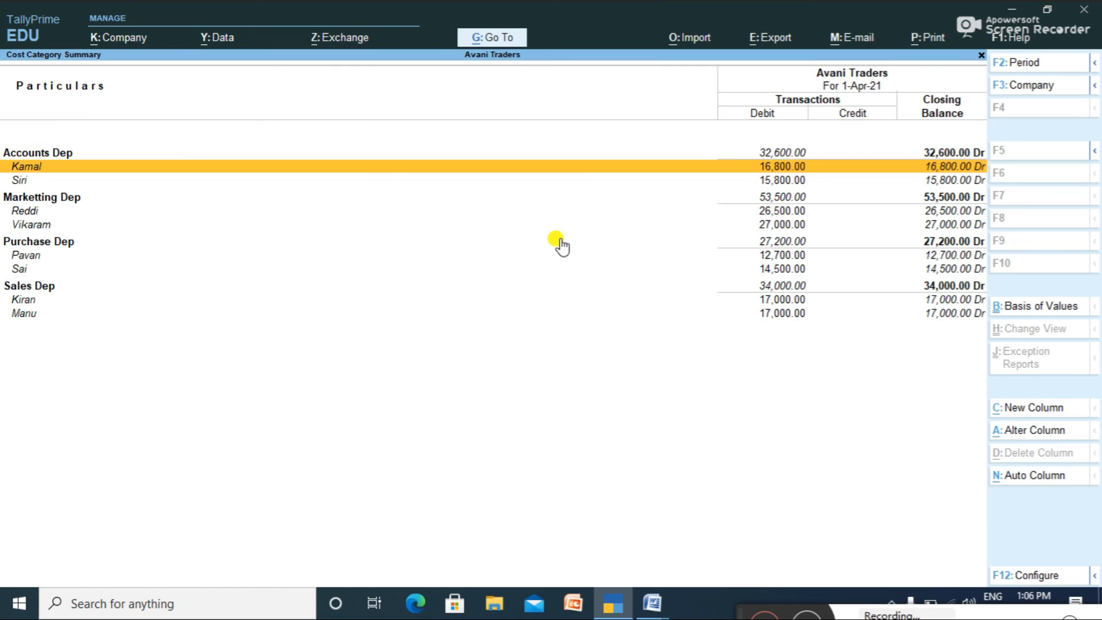
key("Down")
key("Up")
key("Up")
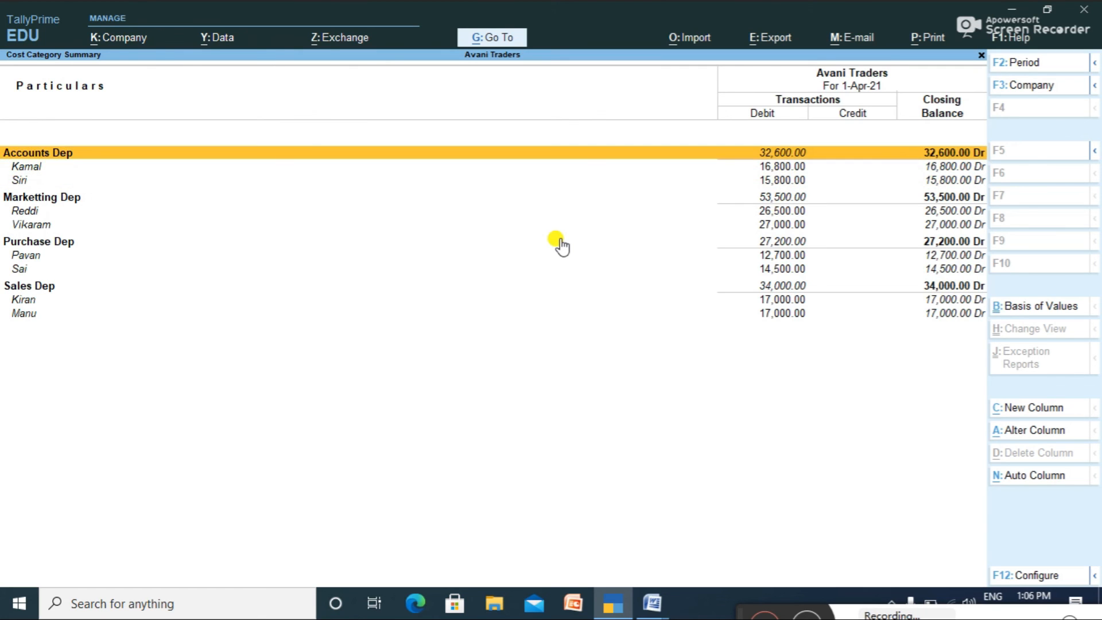
key("Down")
key("Down")
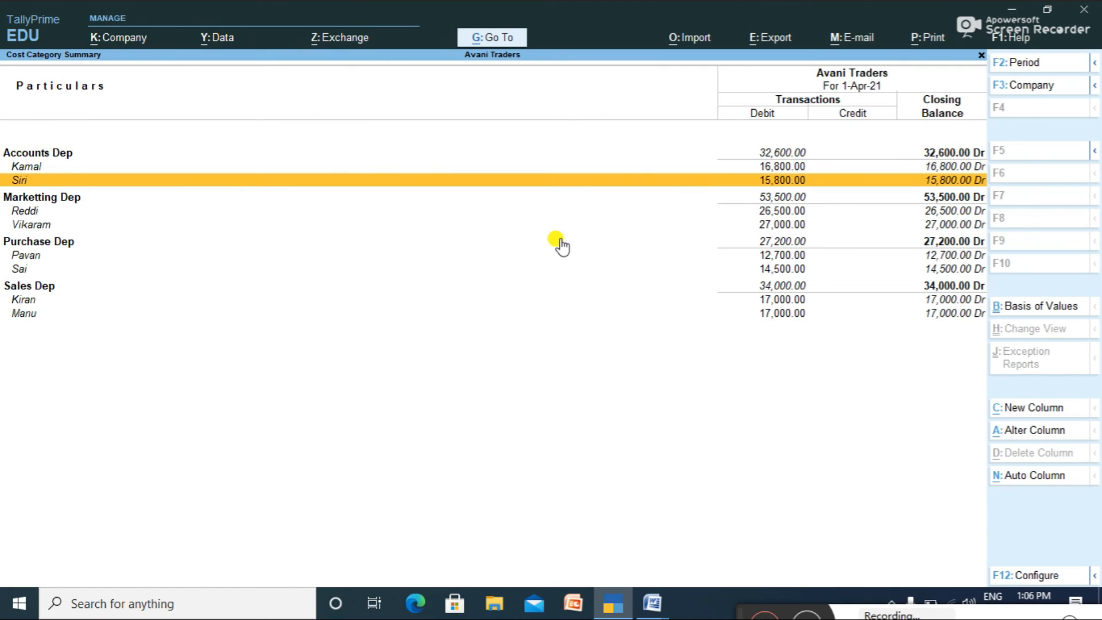
key("Up")
key("Down")
key("Down")
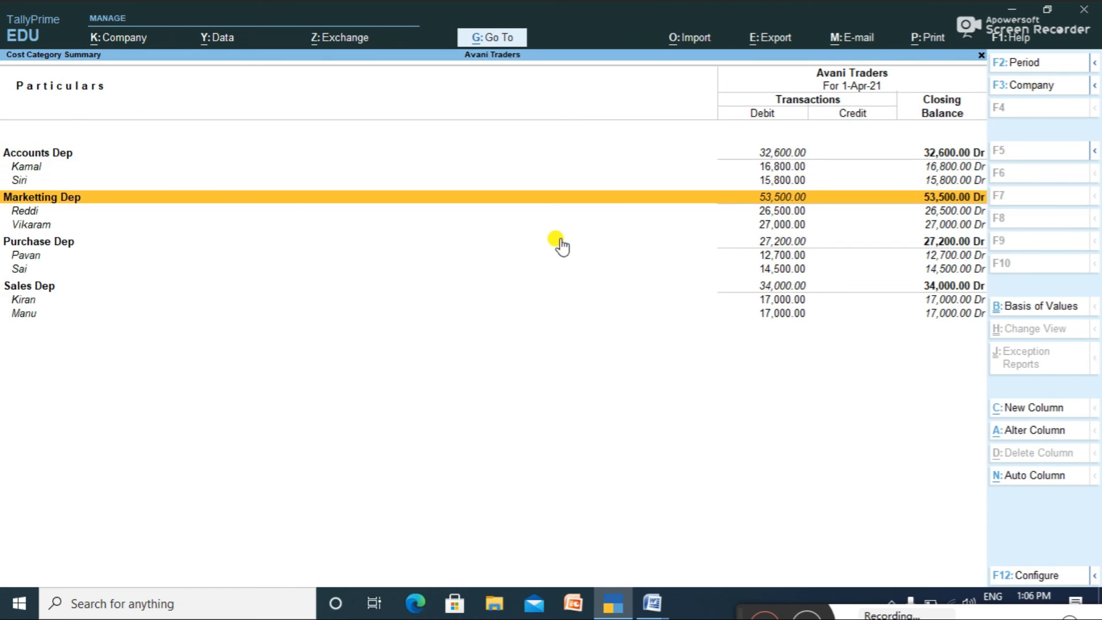
key("Down")
key("Down")
key("Down")
key("Down")
key("Down")
key("Down")
key("Down")
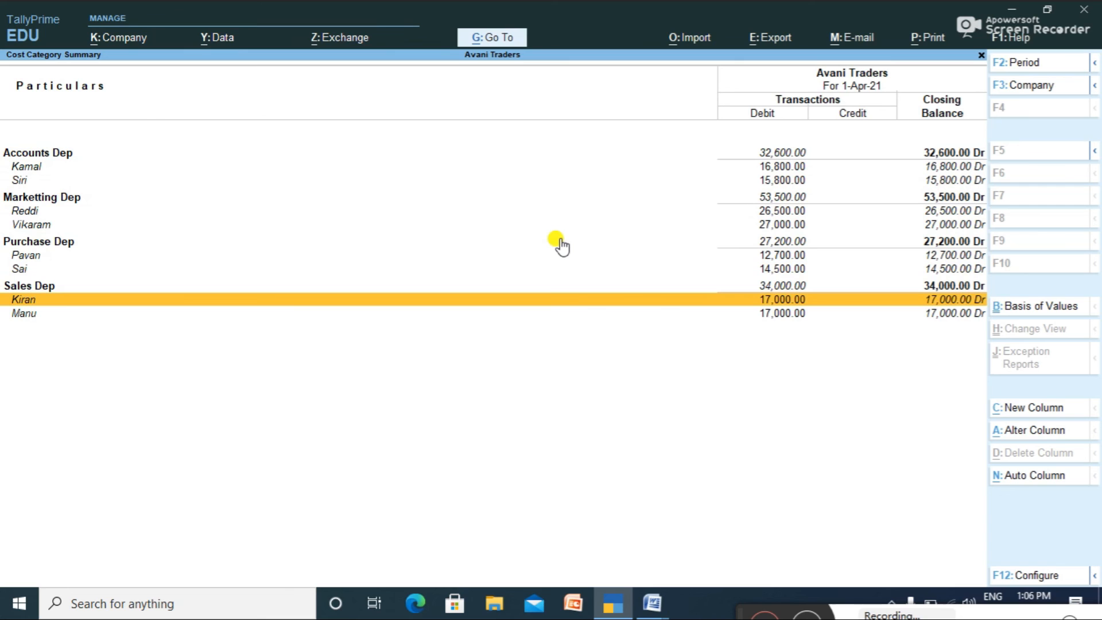
key("Down")
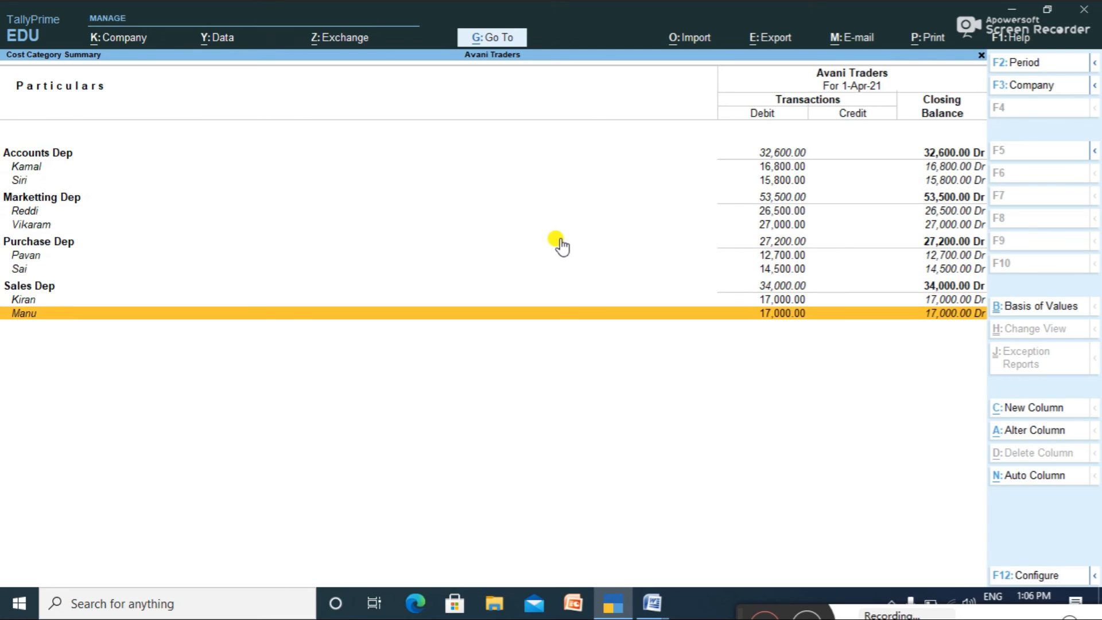
Drill down from Marketting Dep in the category summary to its first employee's monthly cost centre summary.
key("Up")
key("Up")
key("Up")
key("Up")
key("Up")
key("Up")
key("Up")
key("Up")
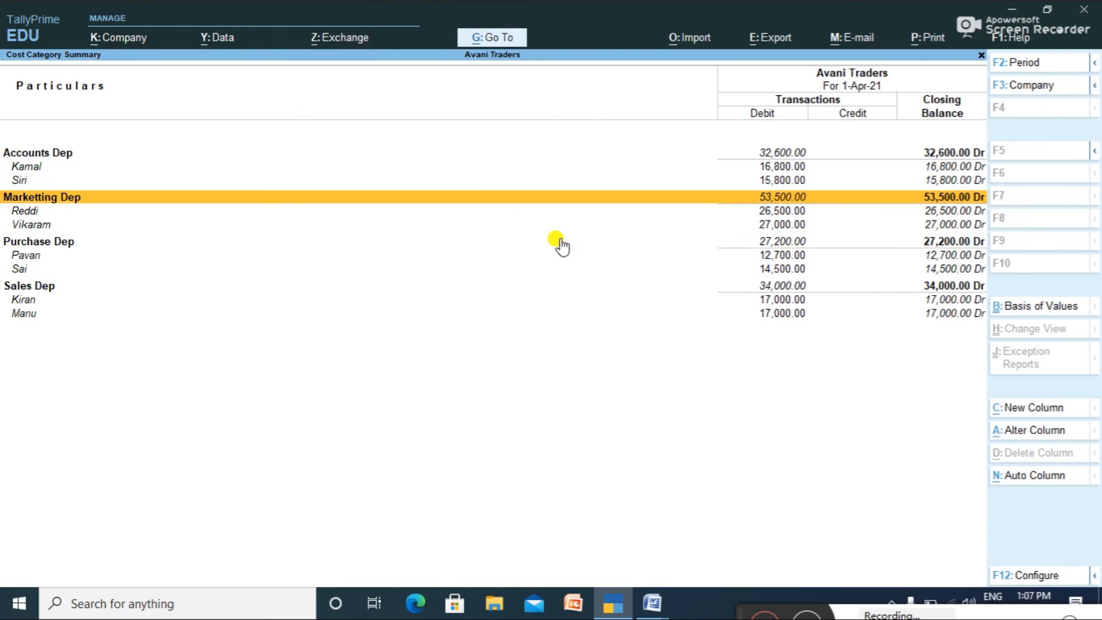
key("Return")
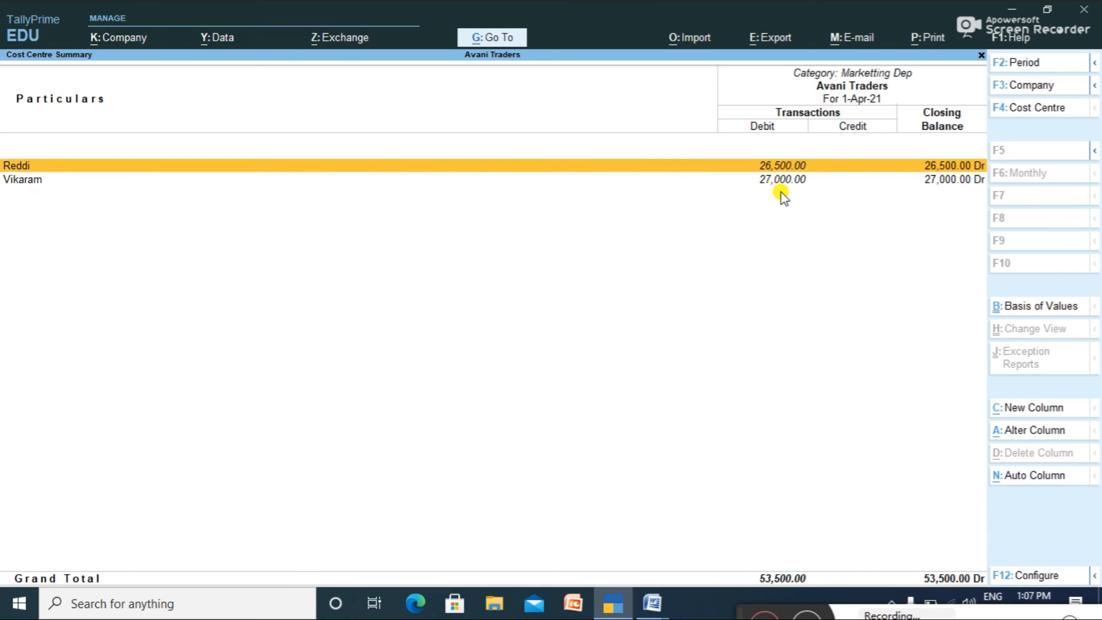
key("Return")
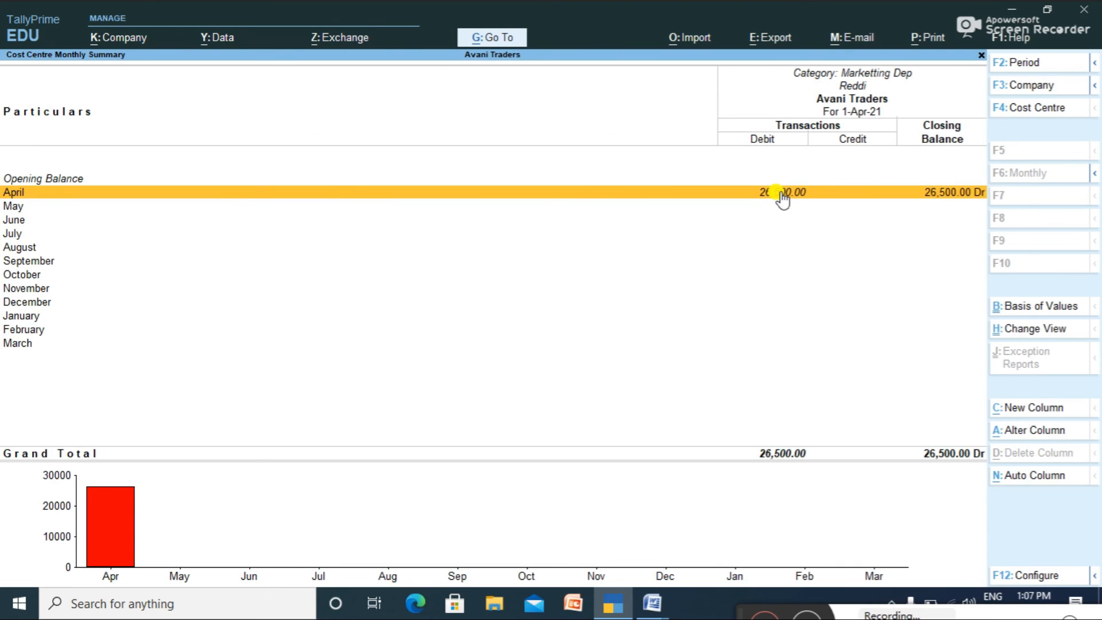
Open the payment voucher behind the employee's April amount, then return to the cost centre reports list.
left_click(783, 195)
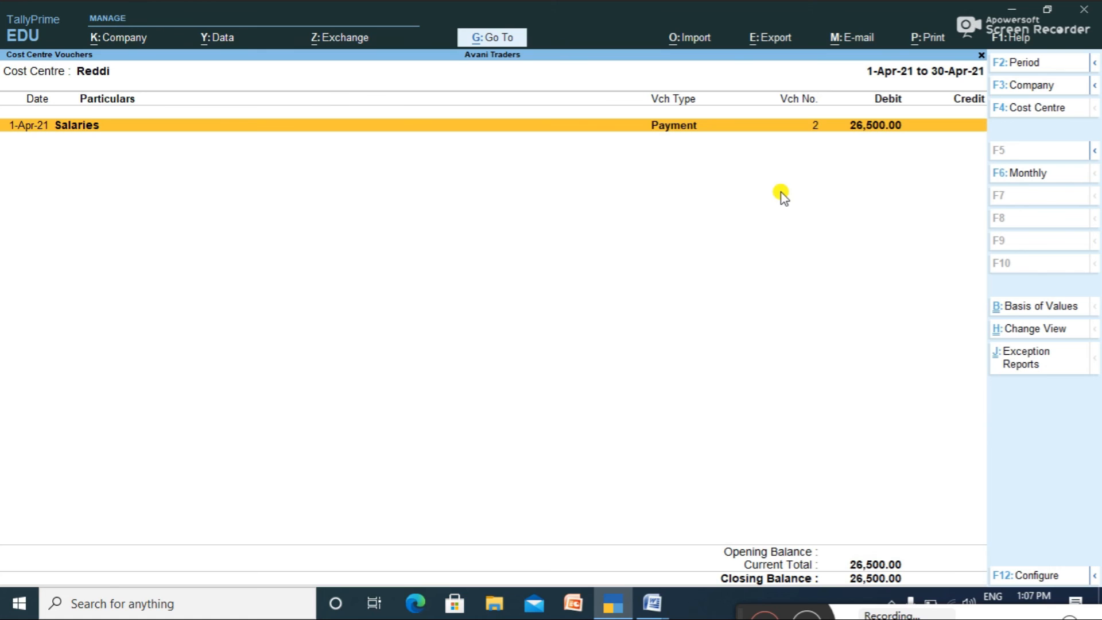
key("Return")
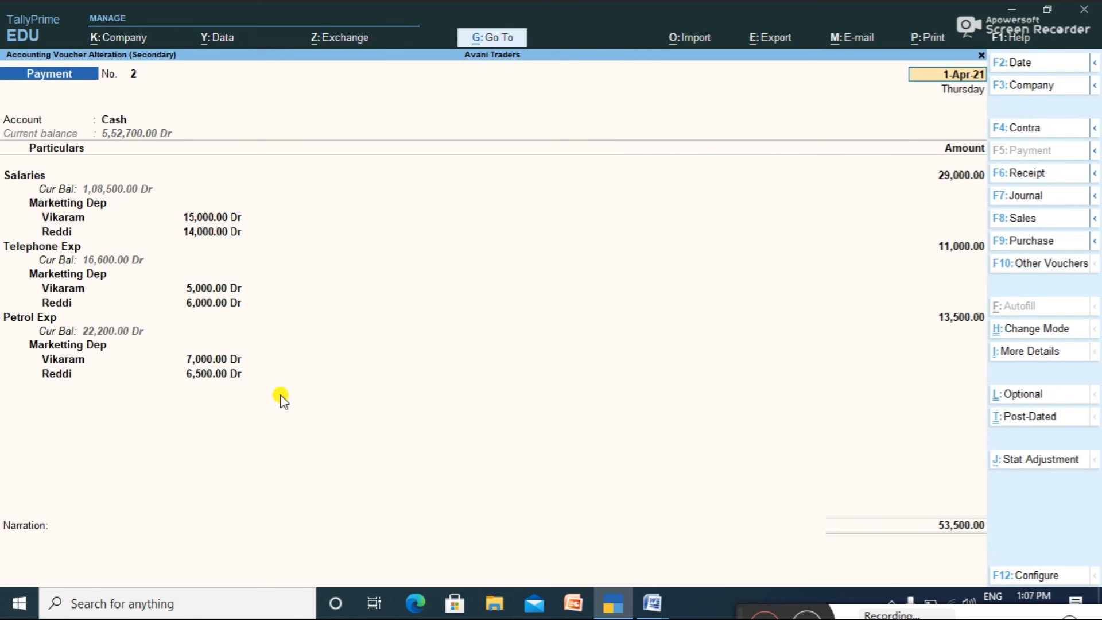
key("BackSpace")
key("Escape")
key("Escape")
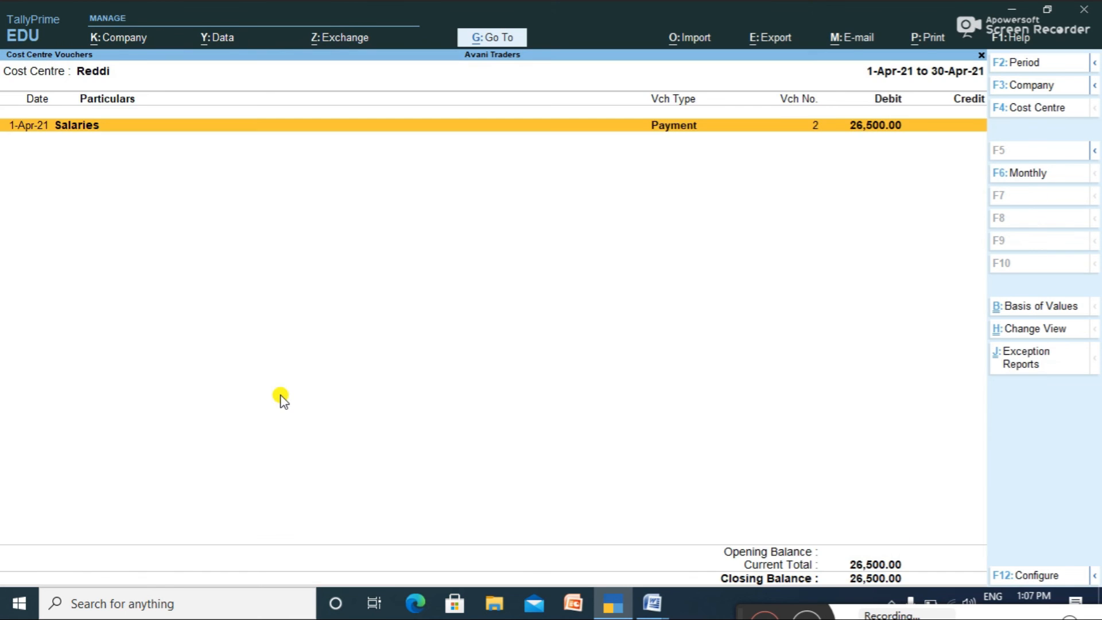
key("Escape")
key("Escape")
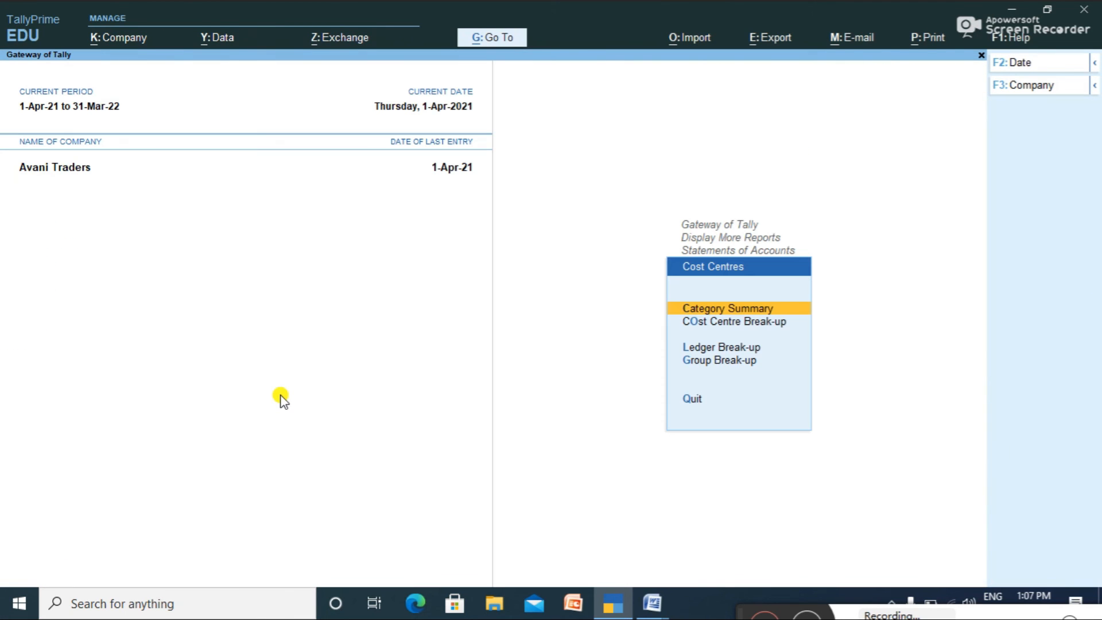
Open the Cost Centre Break-up report for the first-listed Purchase Dep employee.
key("Down")
key("Return")
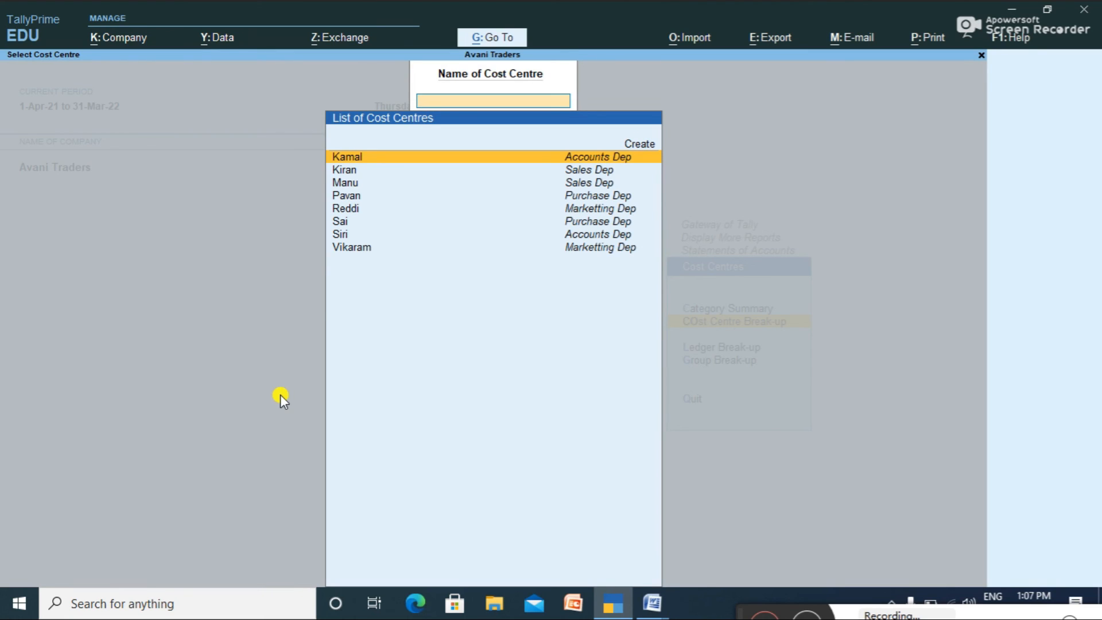
key("Down")
key("Down")
key("Down")
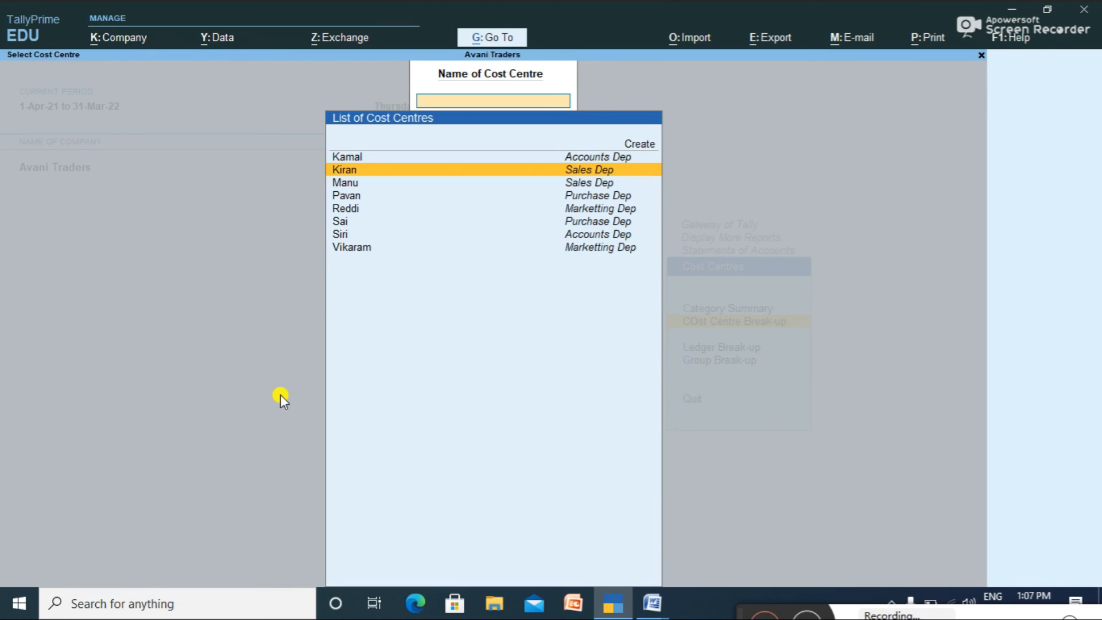
key("Return")
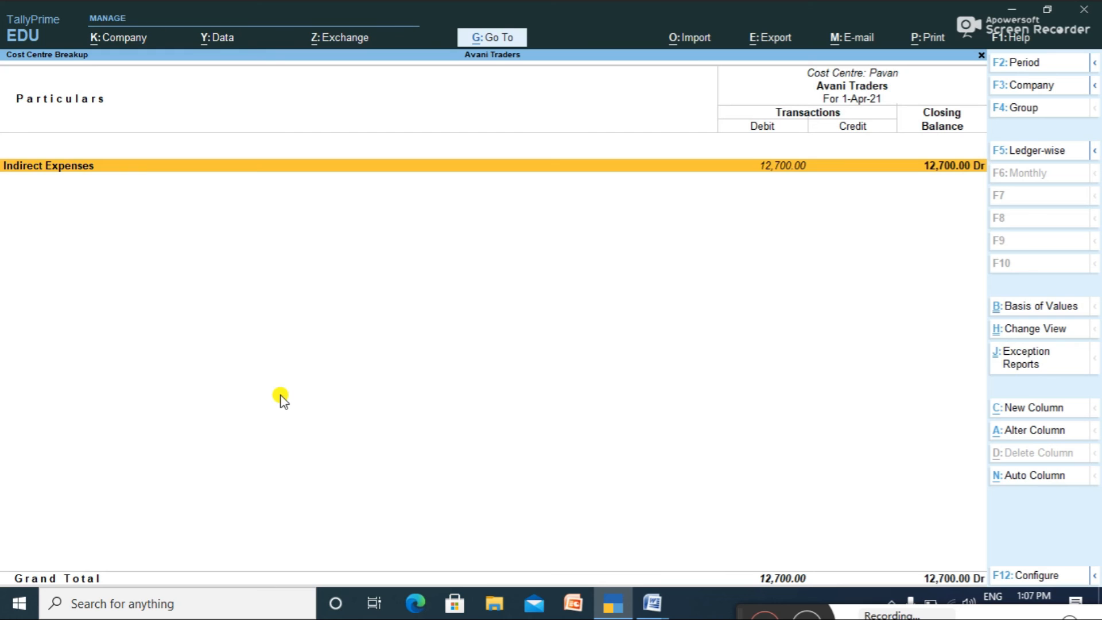
Drill down from the employee's Indirect Expenses through Telephone Exp to the April payment voucher, then return to the cost centre reports list.
key("Return")
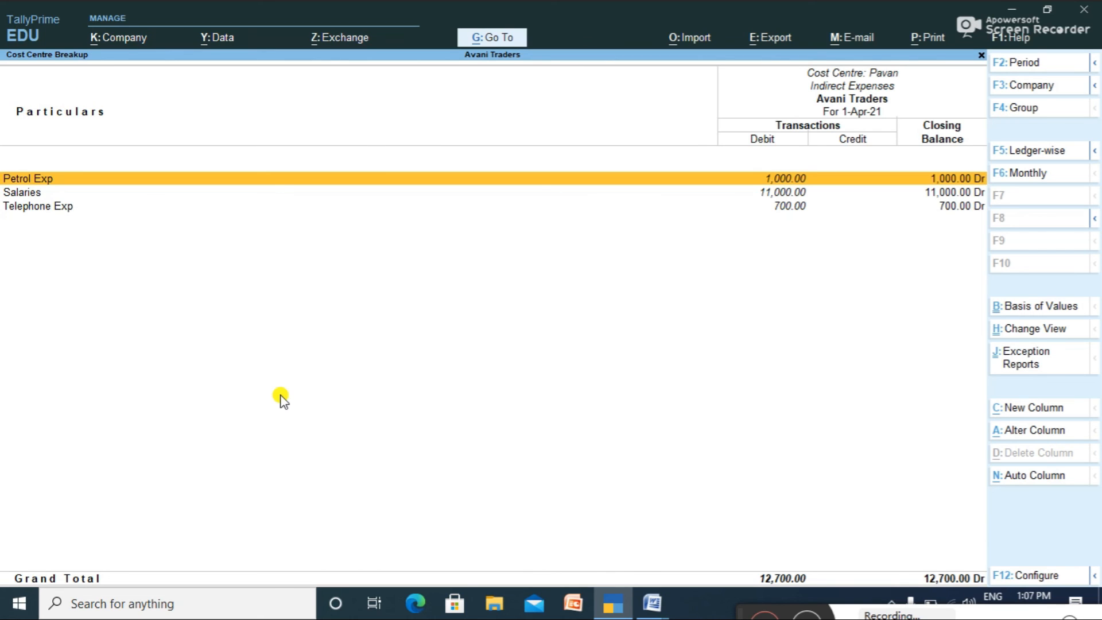
key("Down")
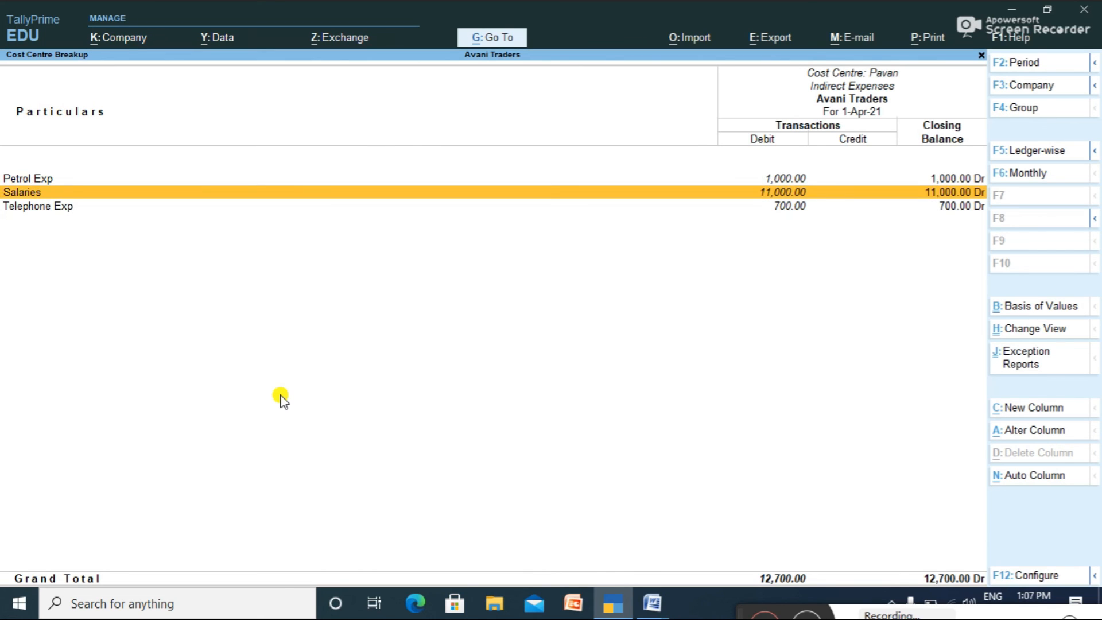
key("Down")
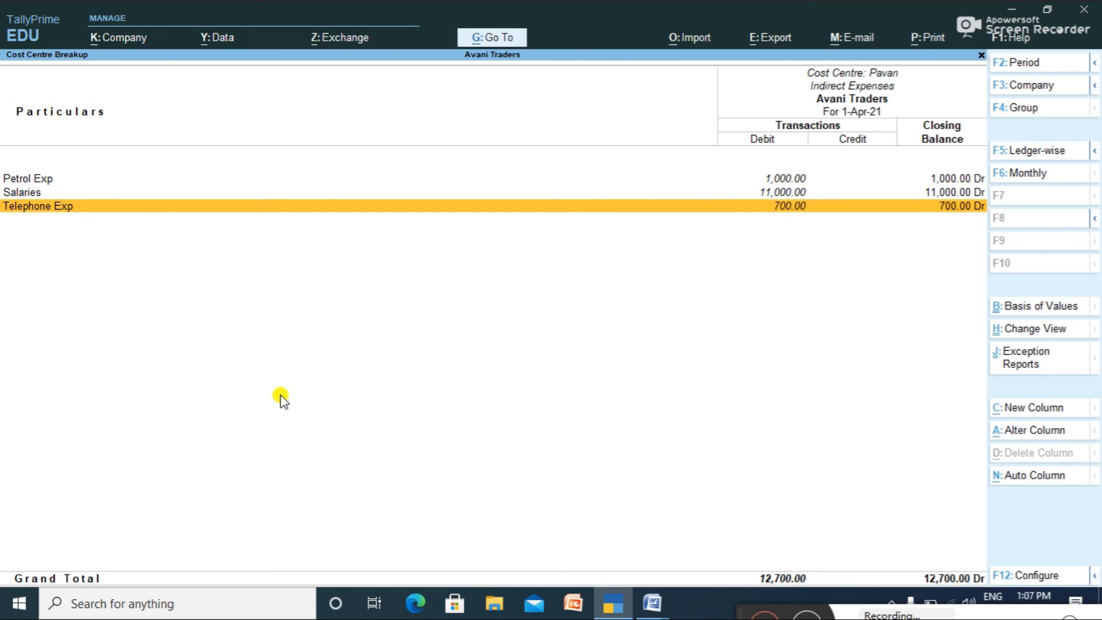
key("Return")
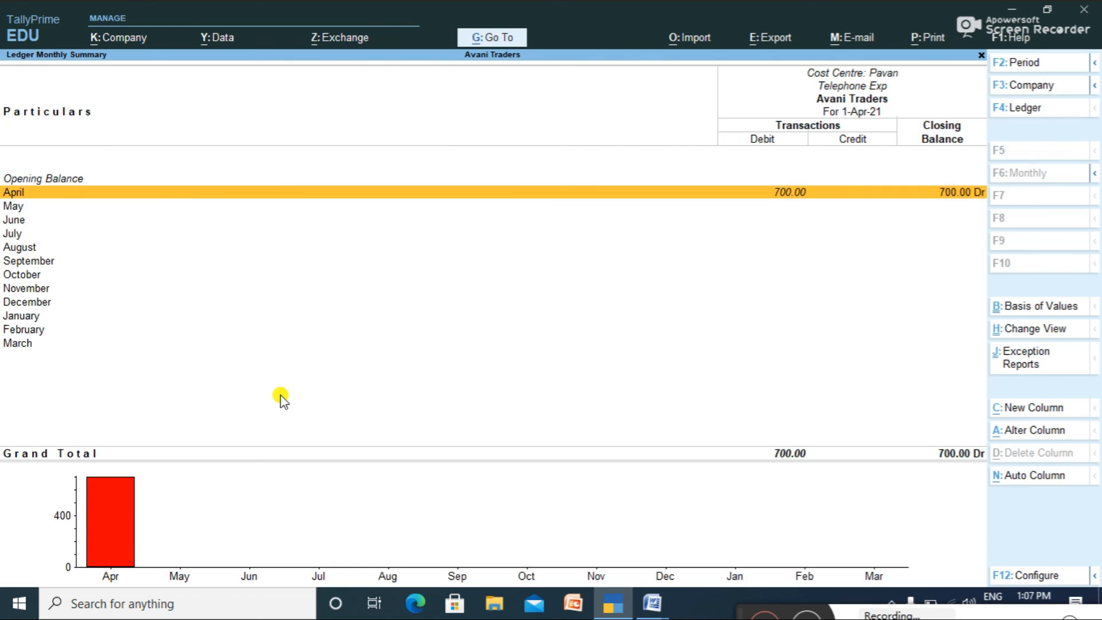
key("Return")
key("Return")
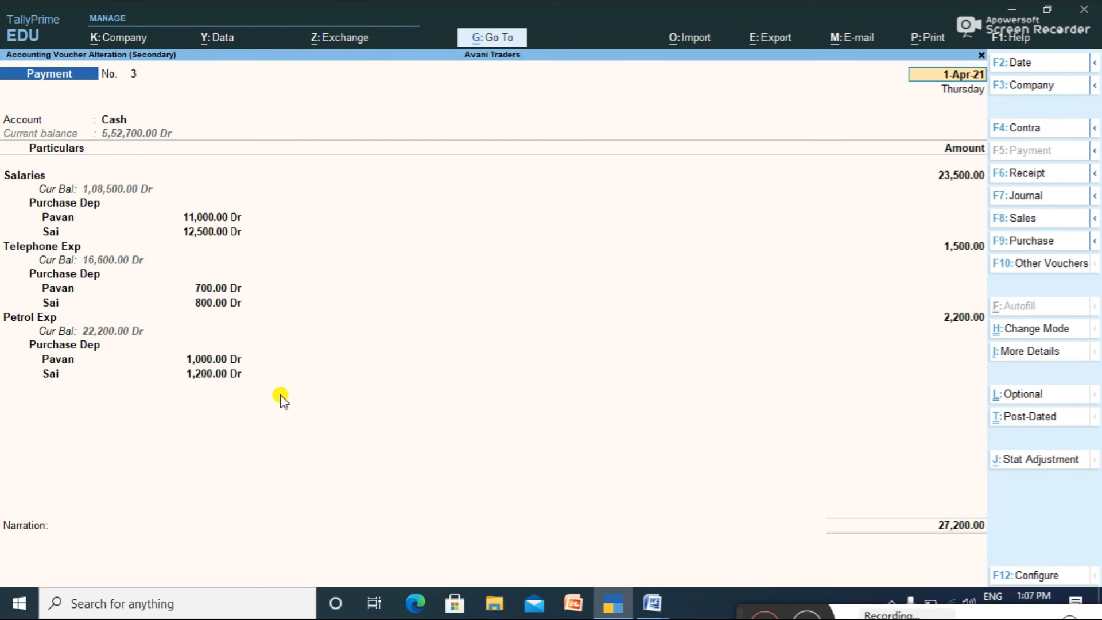
key("Escape")
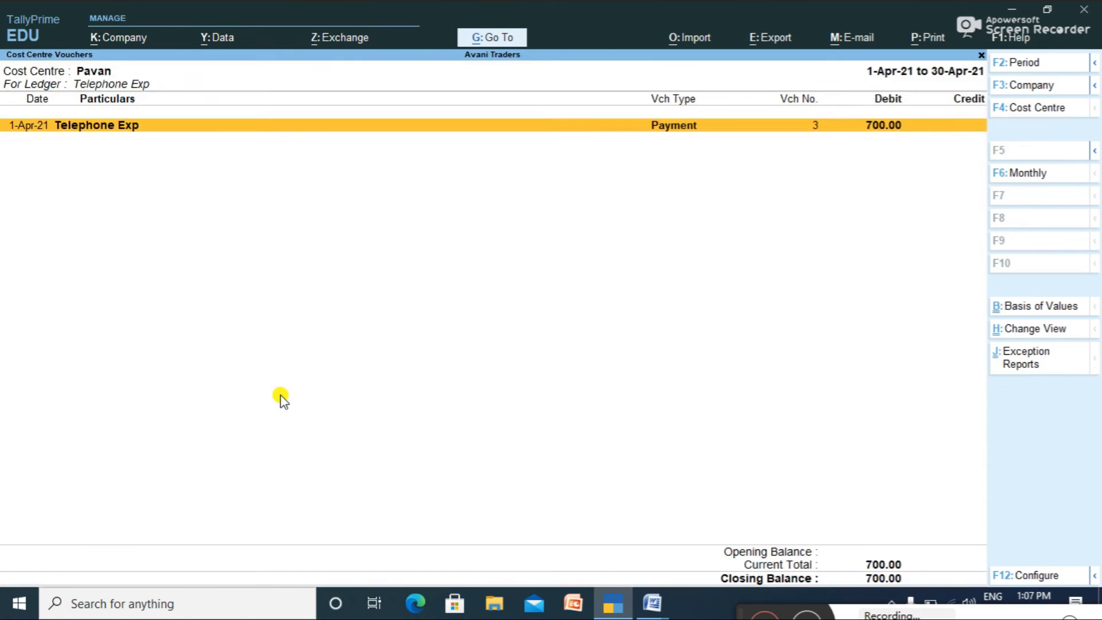
key("Escape")
key("Escape")
key("Escape")
key("Escape")
key("BackSpace")
key("Escape")
Open the cost centre Ledger Break-up report for the Salaries ledger.
key("Down")
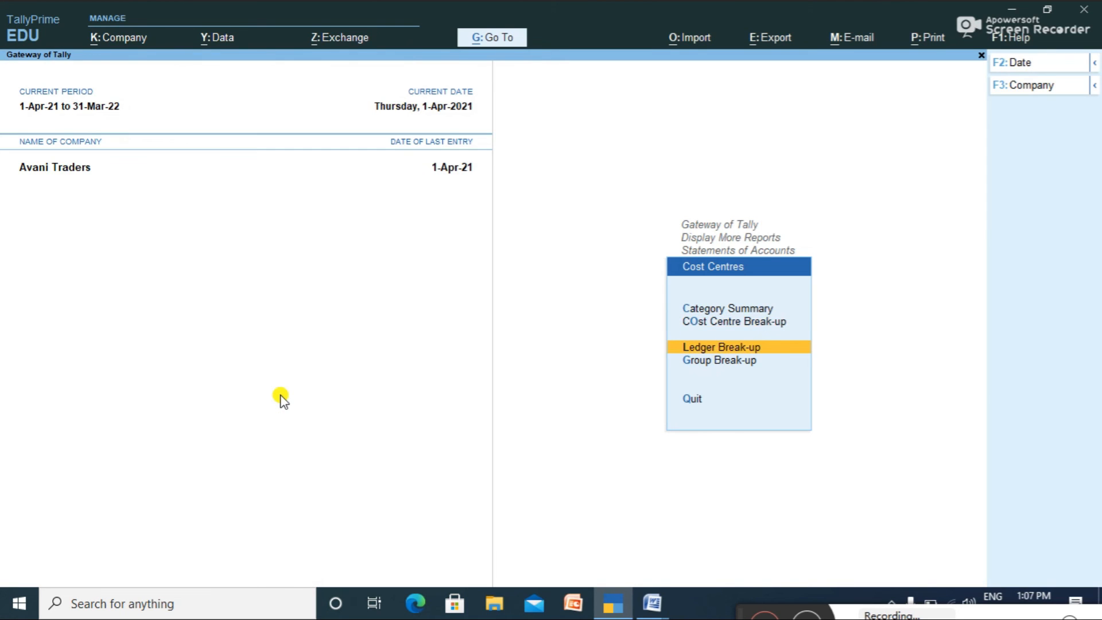
key("Return")
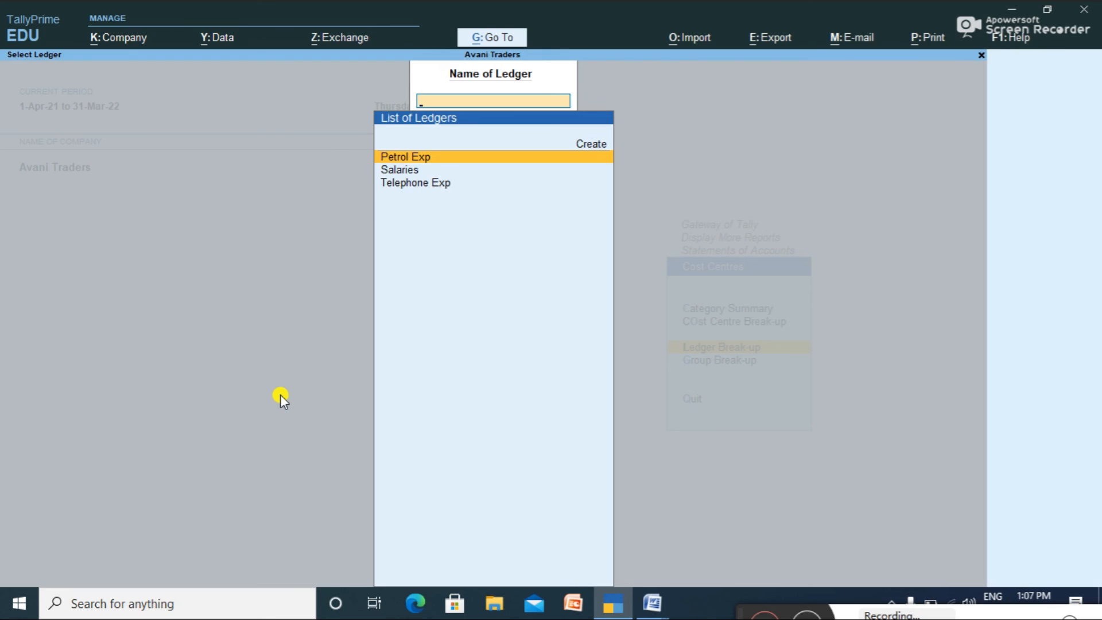
key("Down")
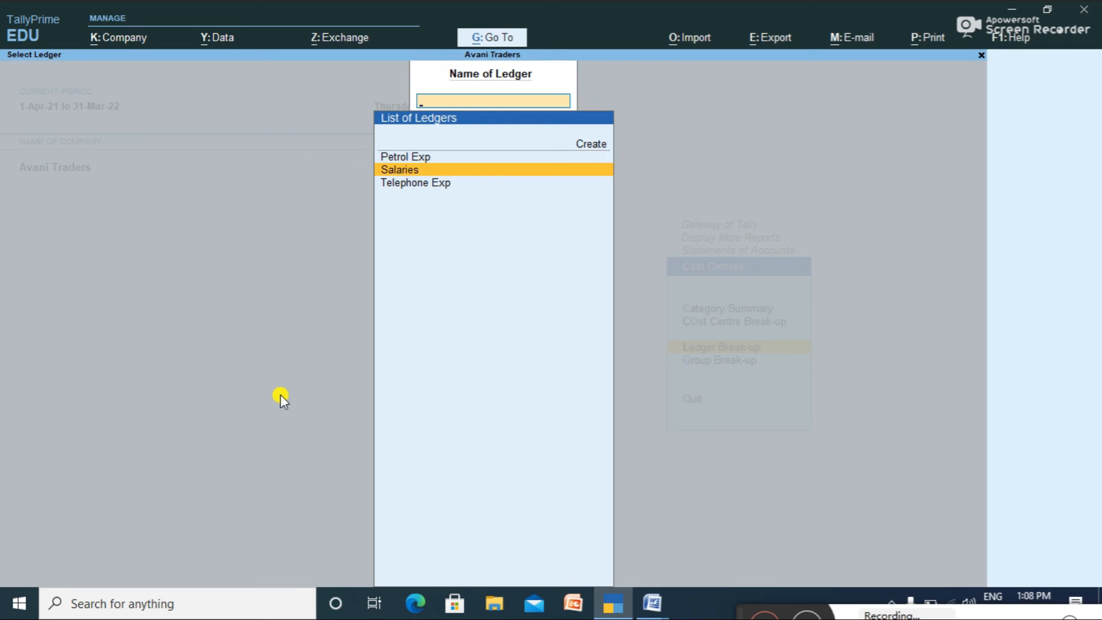
key("Return")
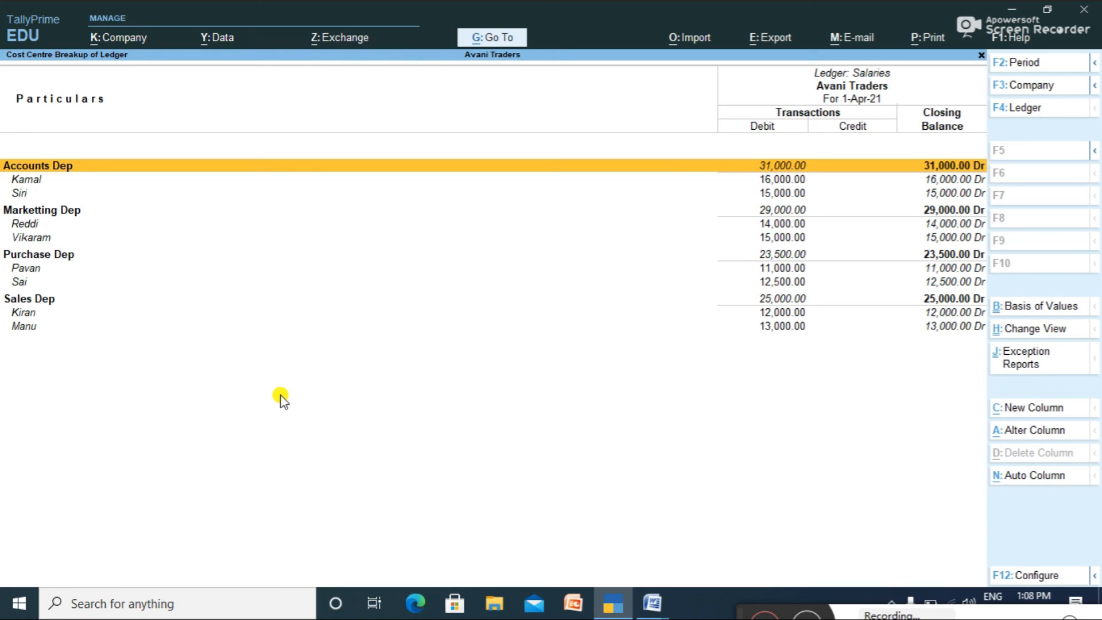
Examine the salary amounts of the departments and their employees in the ledger break-up.
key("Down")
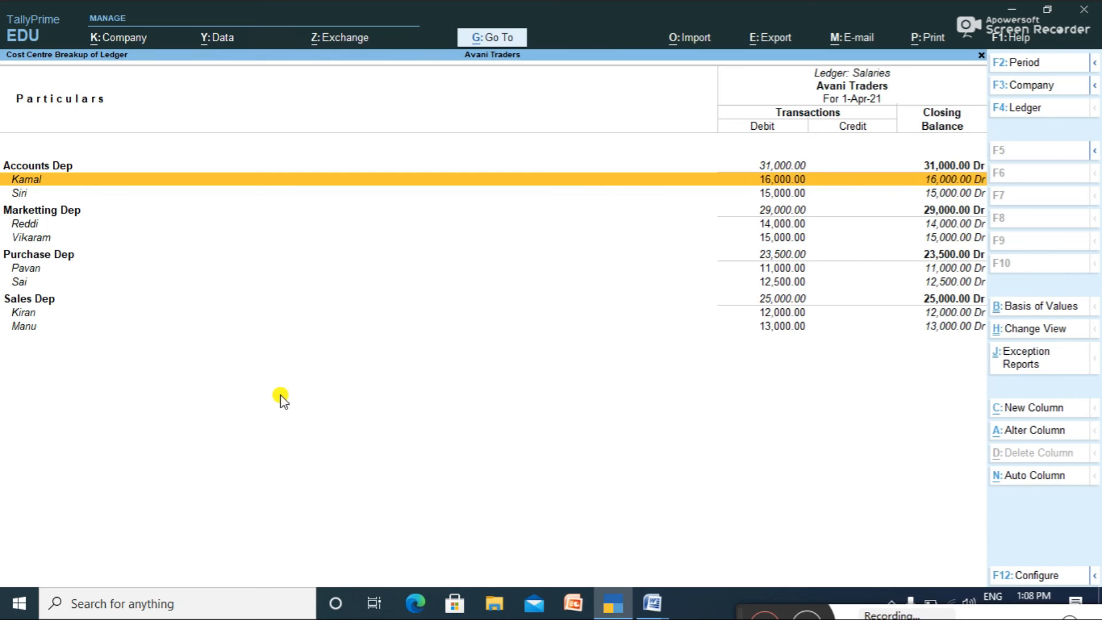
key("Down")
key("Down")
key("Down")
key("Down")
key("Down")
key("Down")
key("Down")
key("Down")
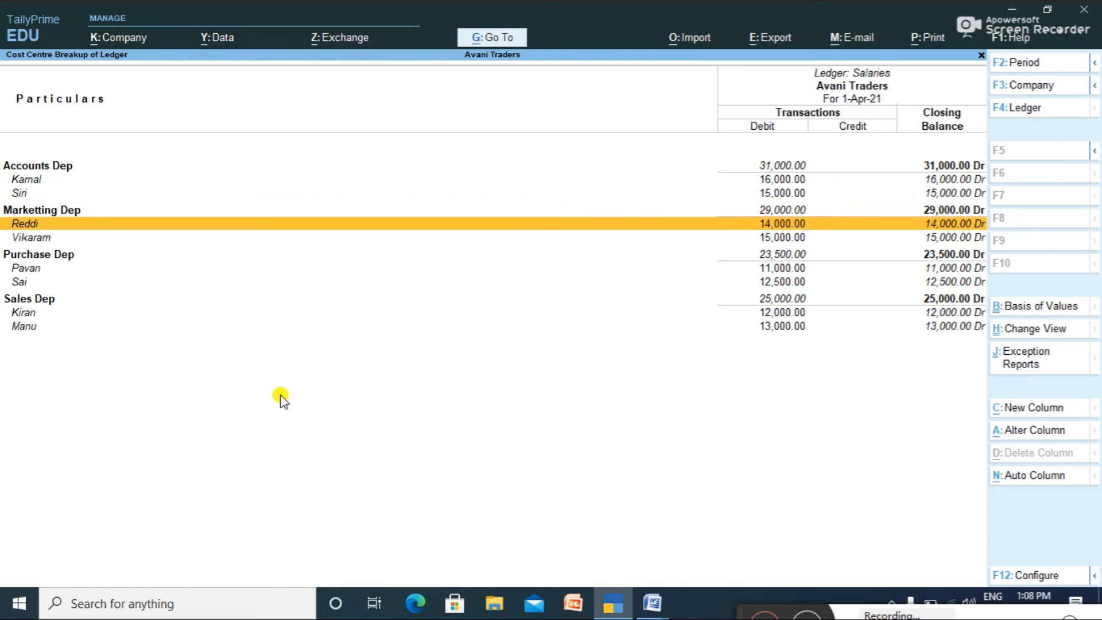
Switch the ledger break-up report to the Telephone Exp ledger.
key("F4")
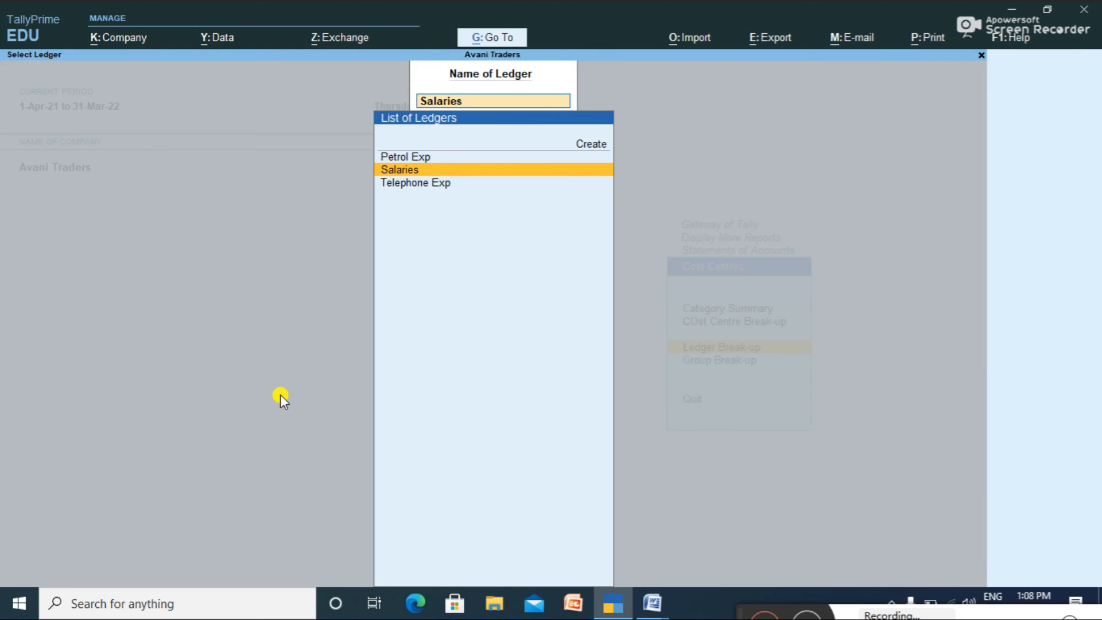
key("Down")
key("Return")
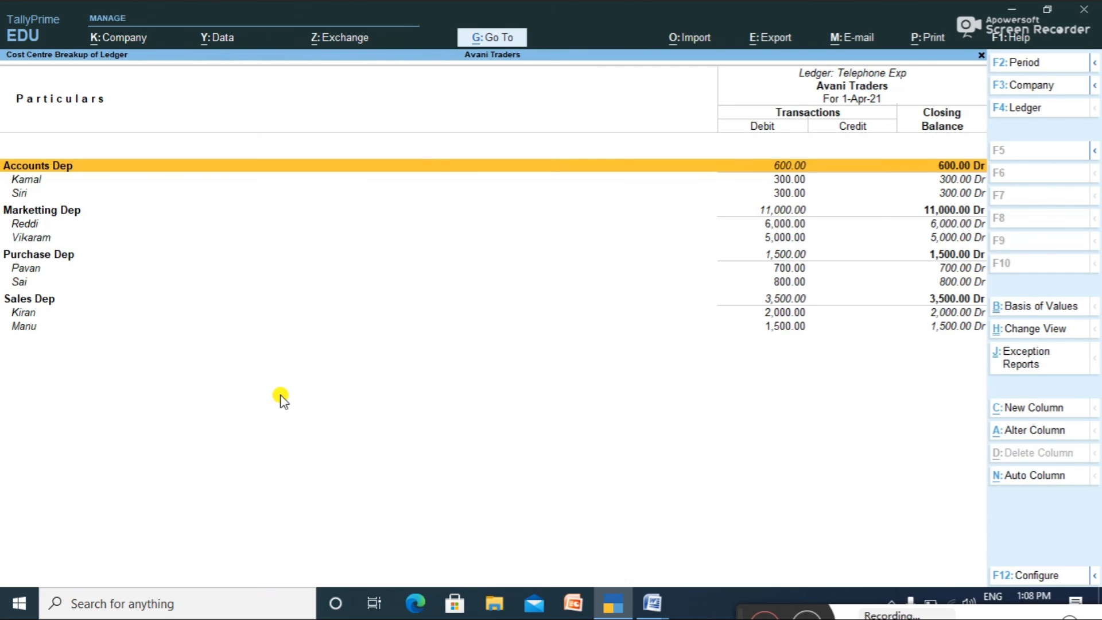
Examine the telephone expense amounts of each department and employee, then close the ledger break-up.
key("Down")
key("Down")
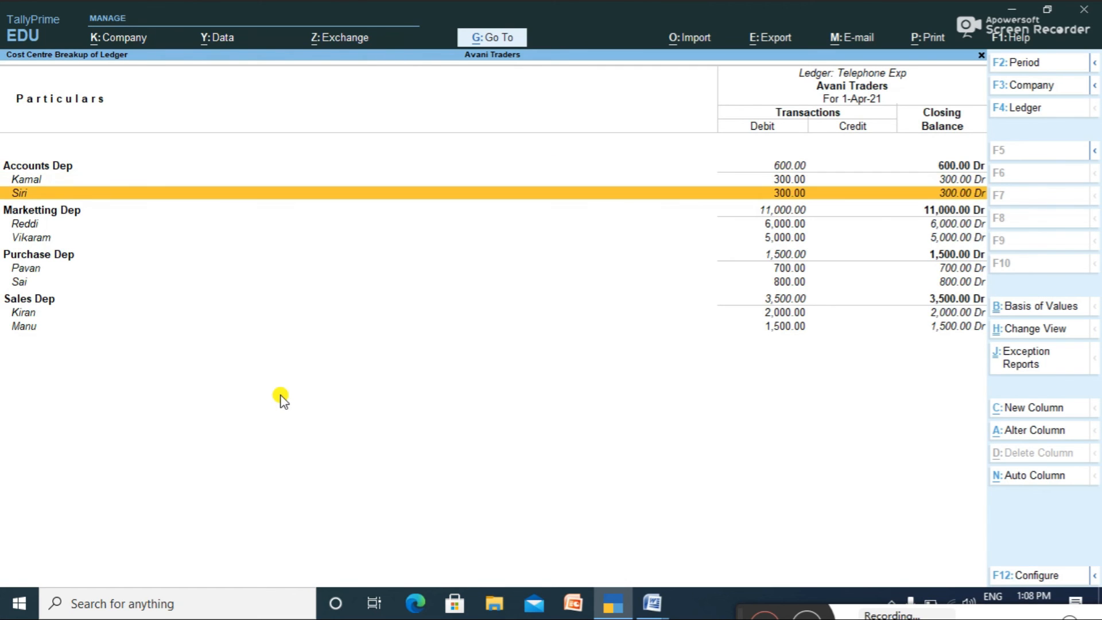
key("Down")
key("Down")
key("Down")
key("Down")
key("Down")
key("Down")
key("Up")
key("Up")
key("Up")
key("Up")
key("Up")
key("Up")
key("Up")
key("Escape")
key("Escape")
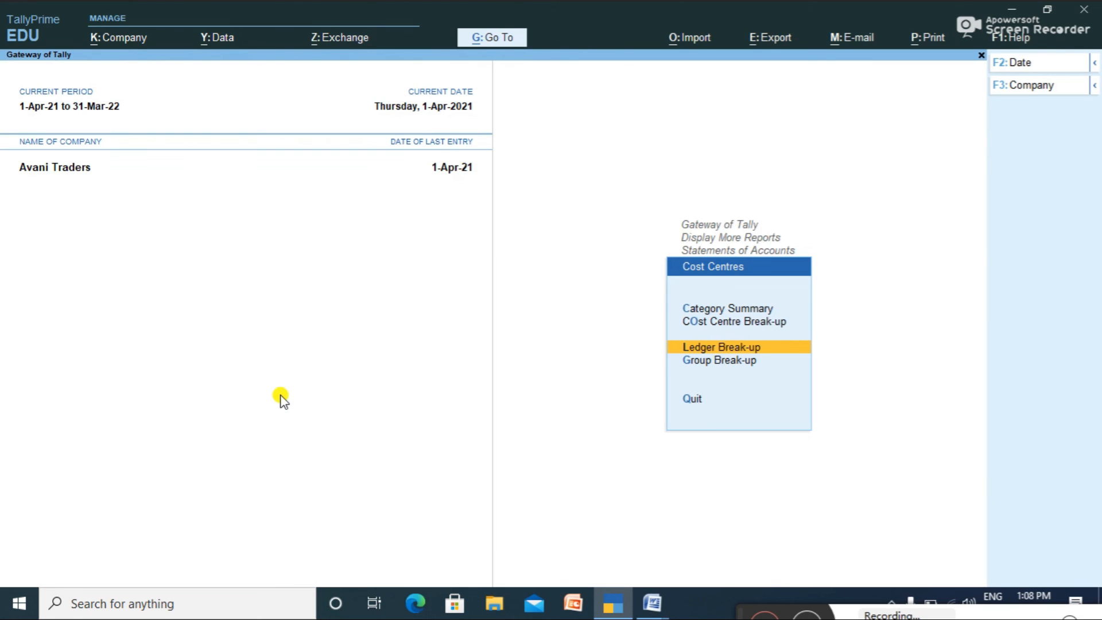
View the cost centre Group Break-up report for the Indirect Expenses group and close it.
key("Down")
key("Return")
type("In")
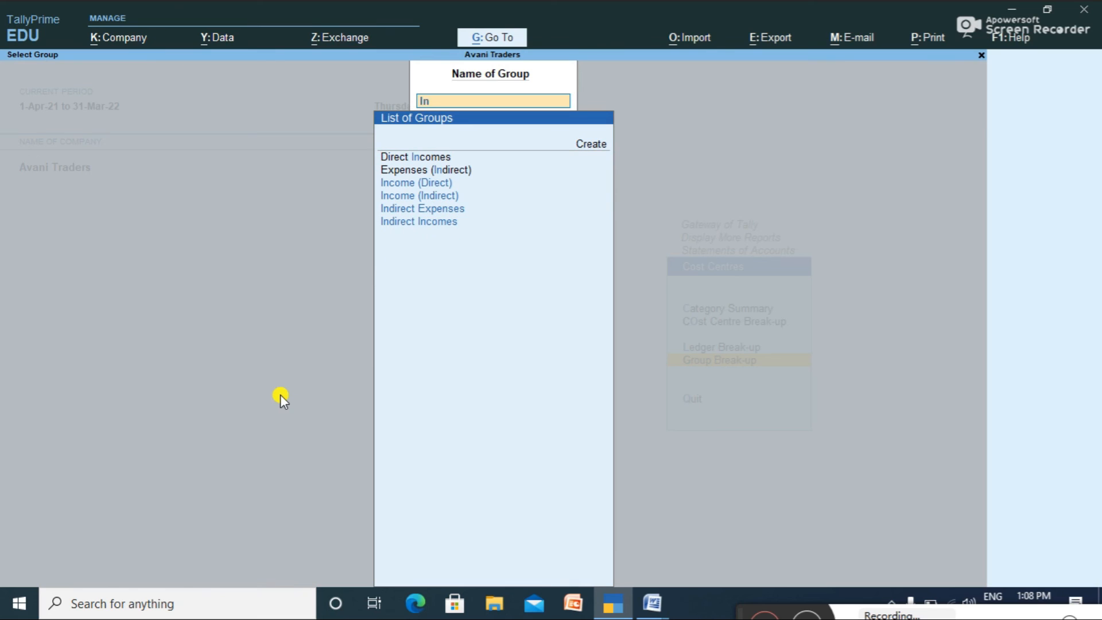
key("Down")
key("Down")
key("Return")
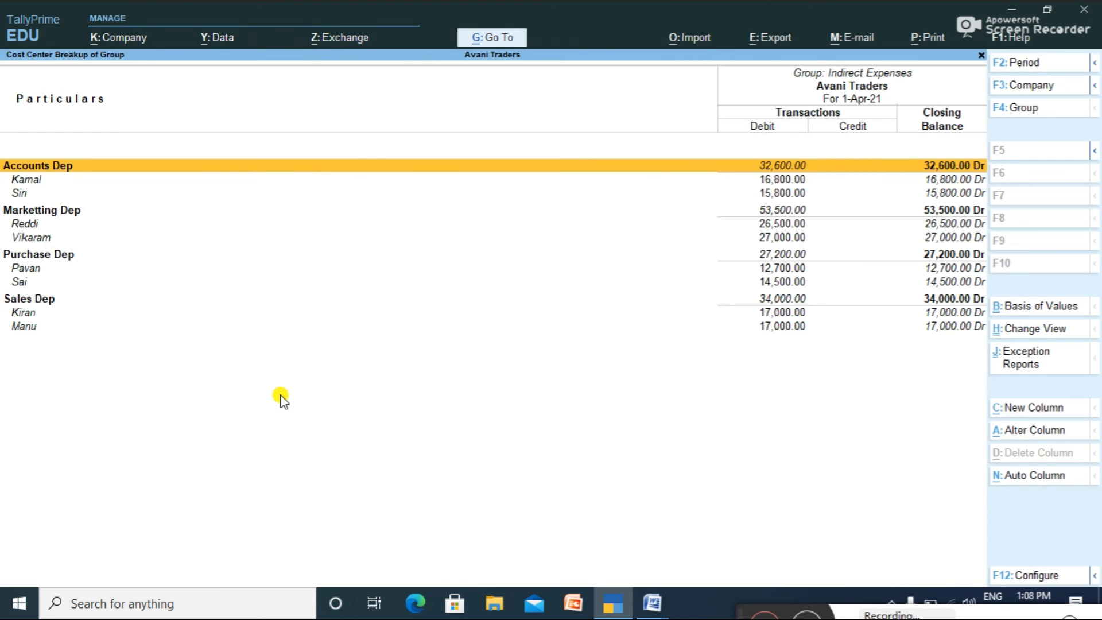
key("Escape")
key("BackSpace")
key("Escape")
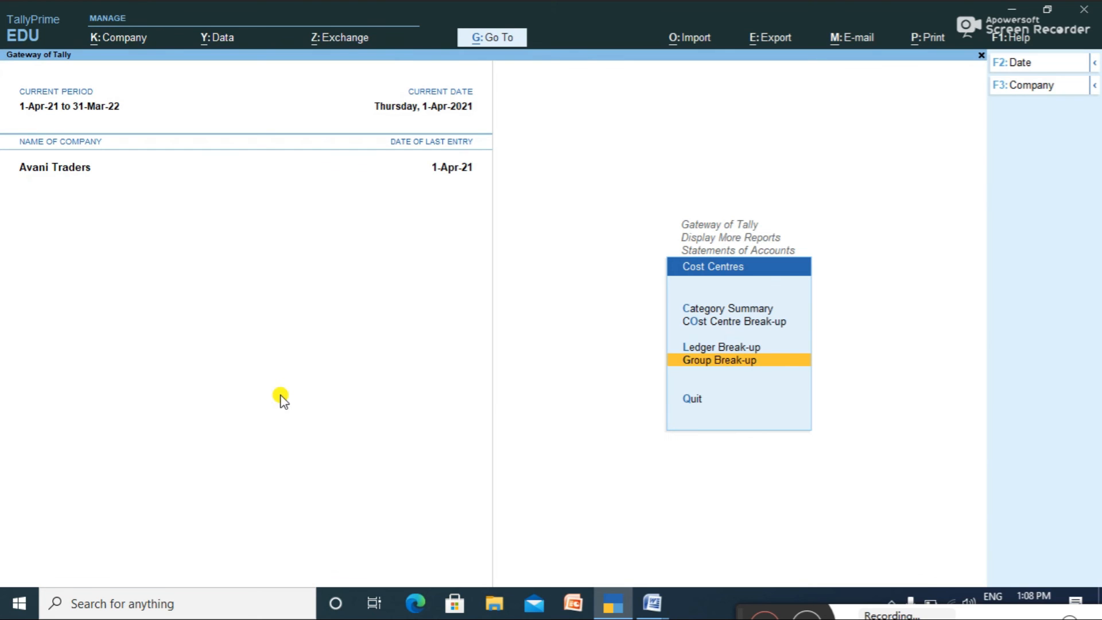
Leave the cost centre reports and open the Profit & Loss A/c from the Gateway of Tally.
key("Escape")
key("Escape")
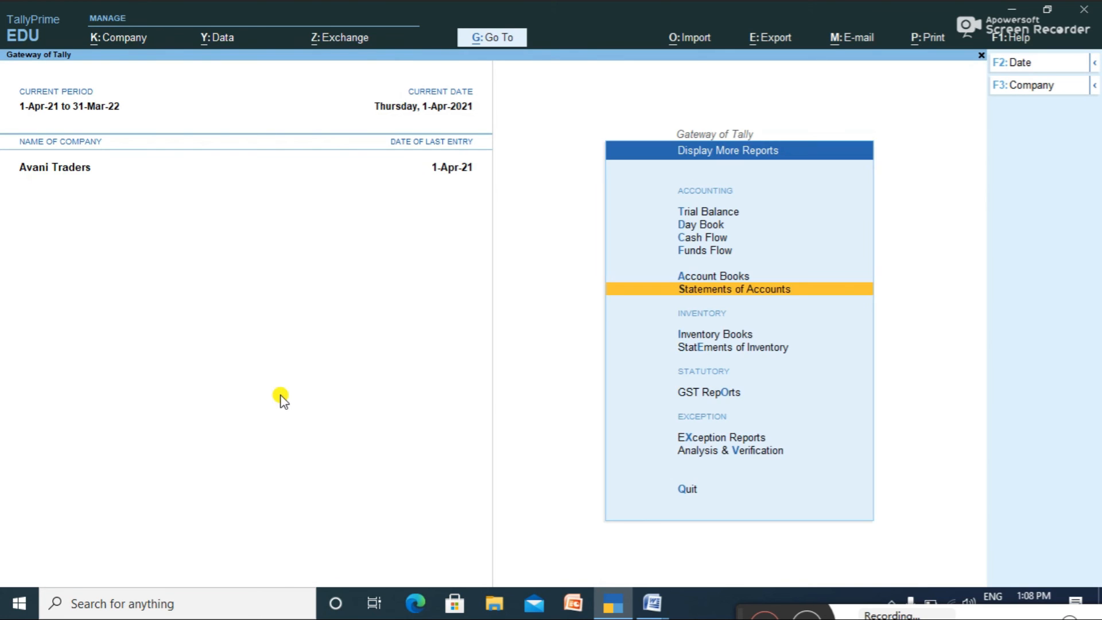
key("Escape")
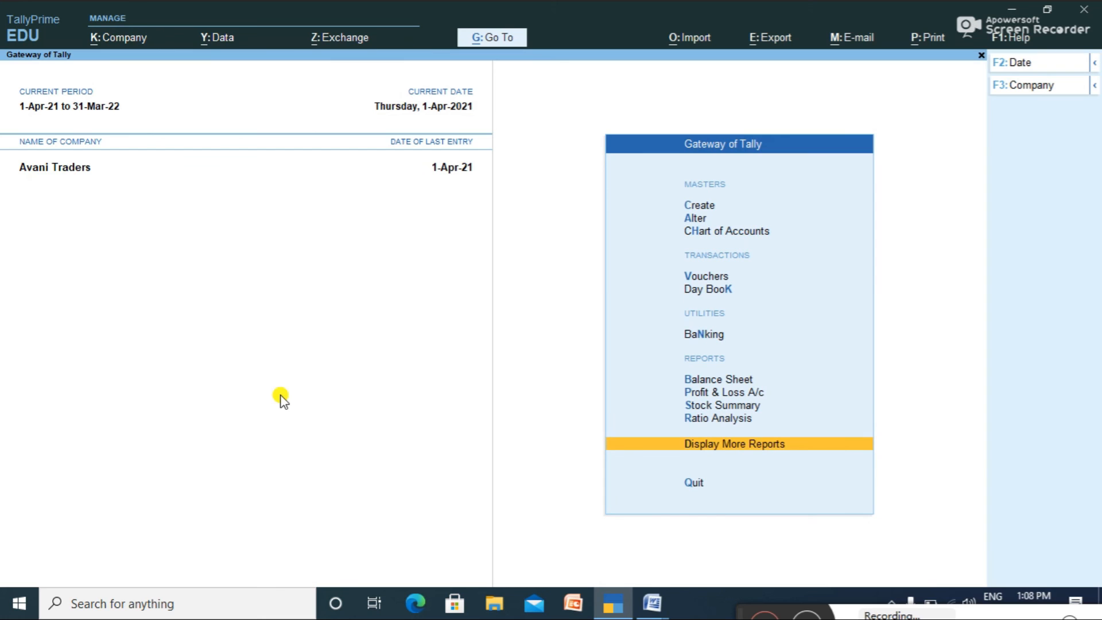
key("Up")
key("Up")
key("Up")
key("Return")
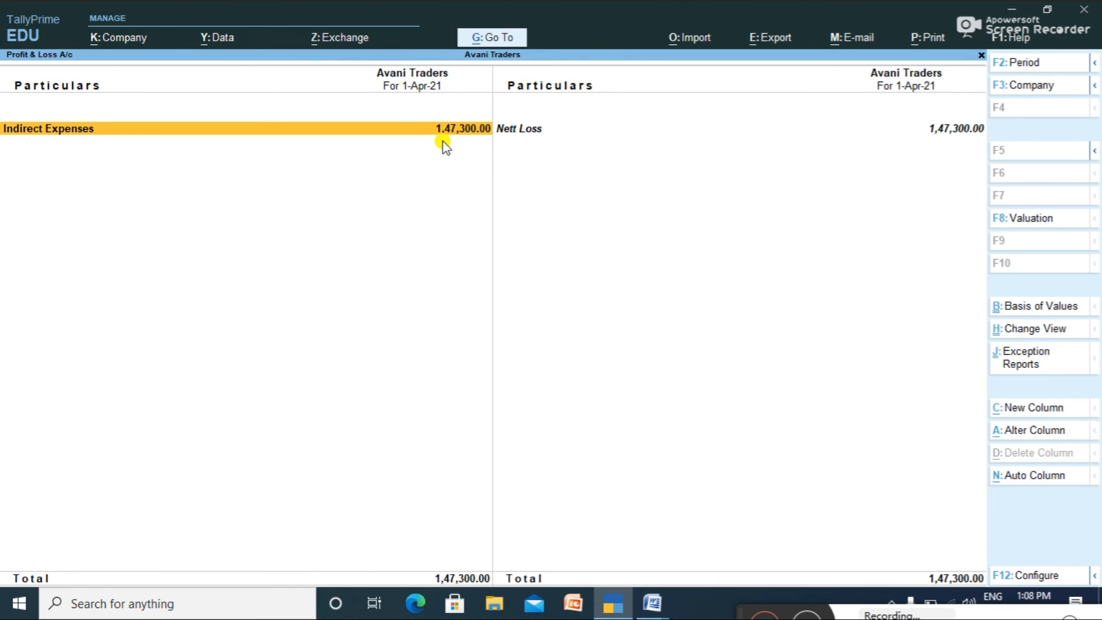
Drill down from Indirect Expenses through the Salaries ledger's April entries to the first payment voucher.
key("Return")
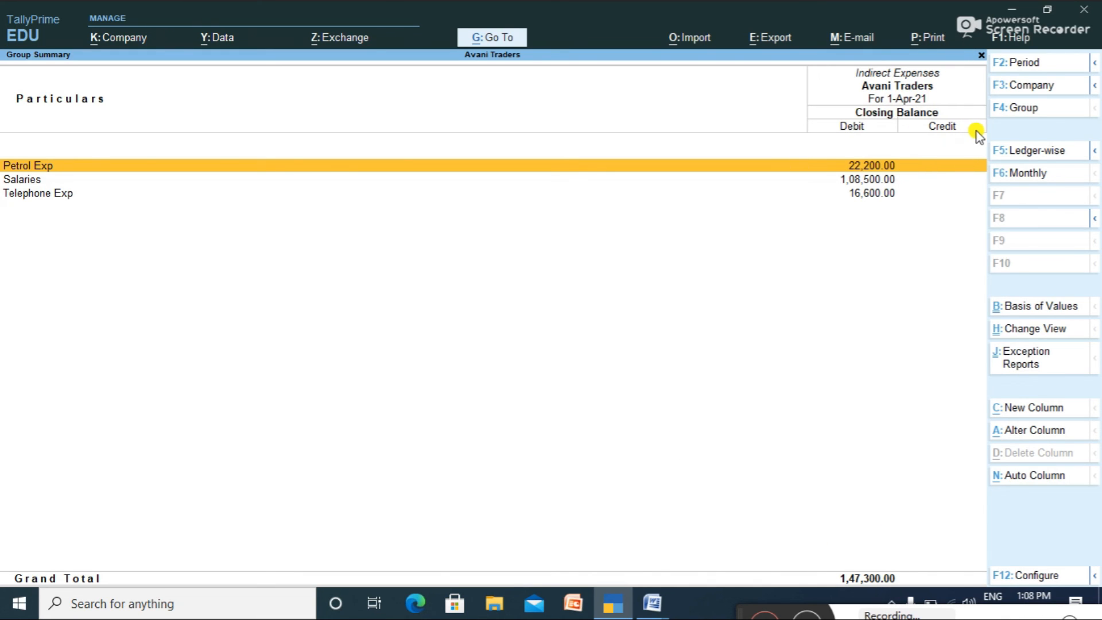
key("Down")
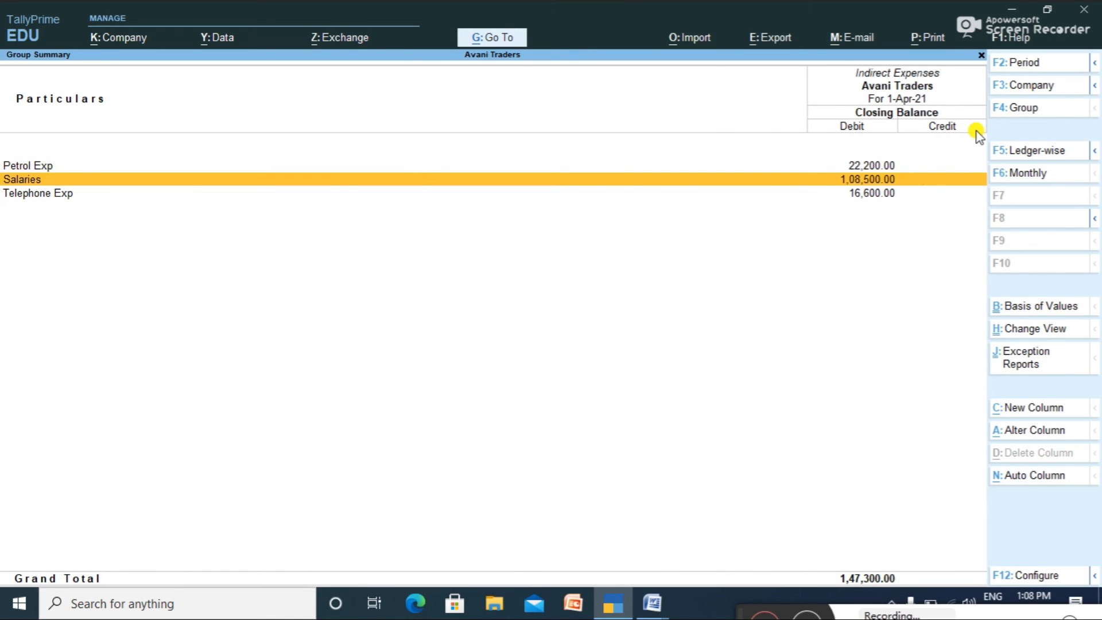
key("Return")
key("Return")
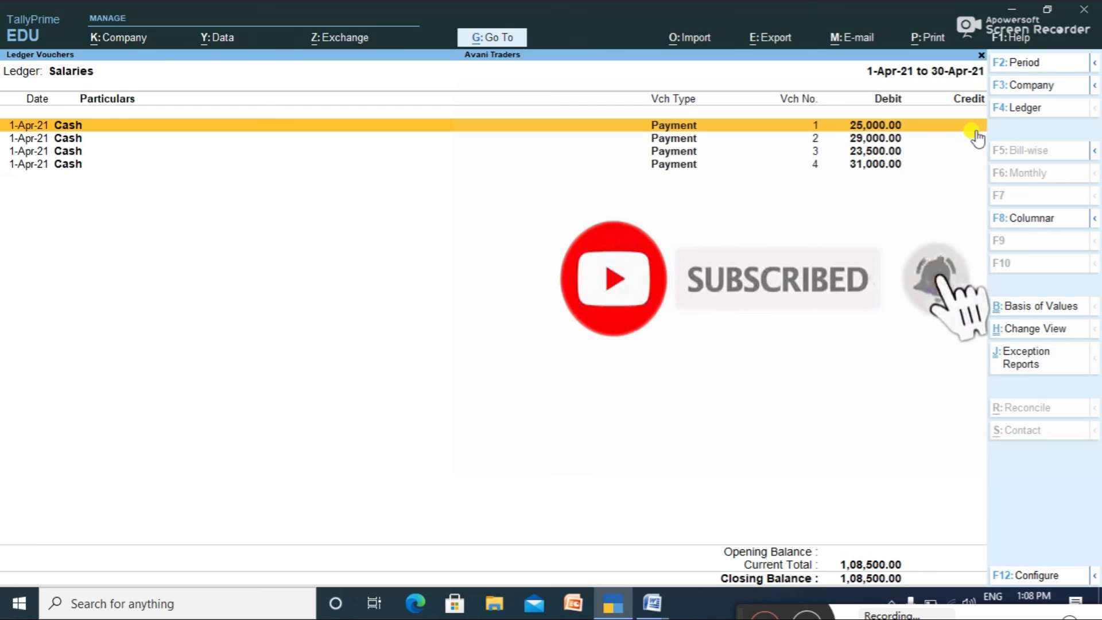
key("Return")
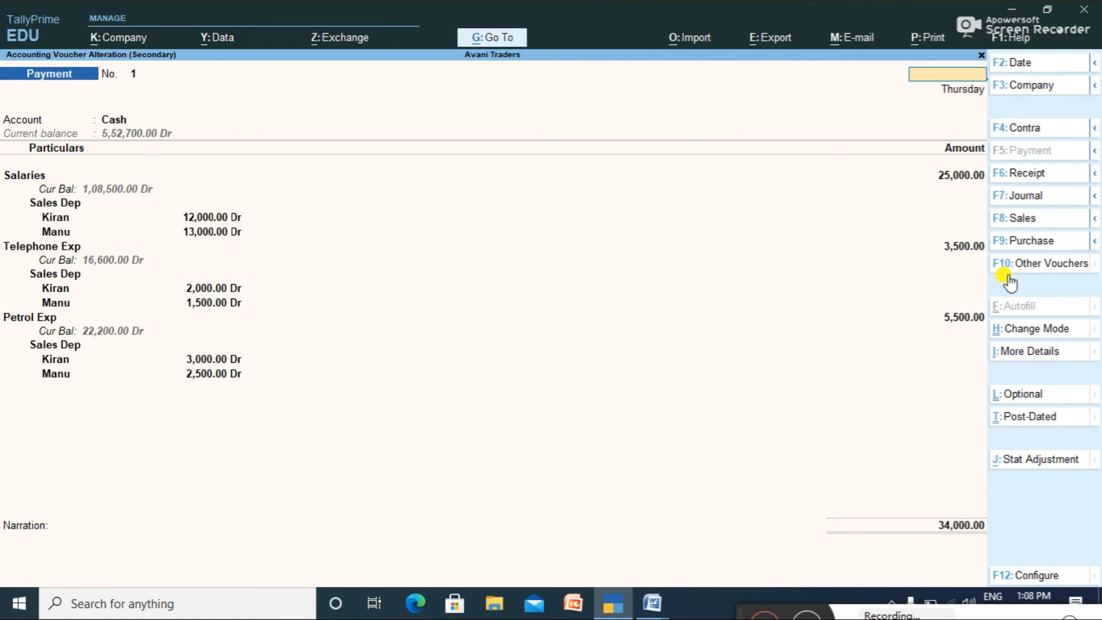
Close the voucher and the Profit & Loss reports and return to the Gateway of Tally without quitting.
key("Escape")
key("Escape")
key("Escape")
key("Escape")
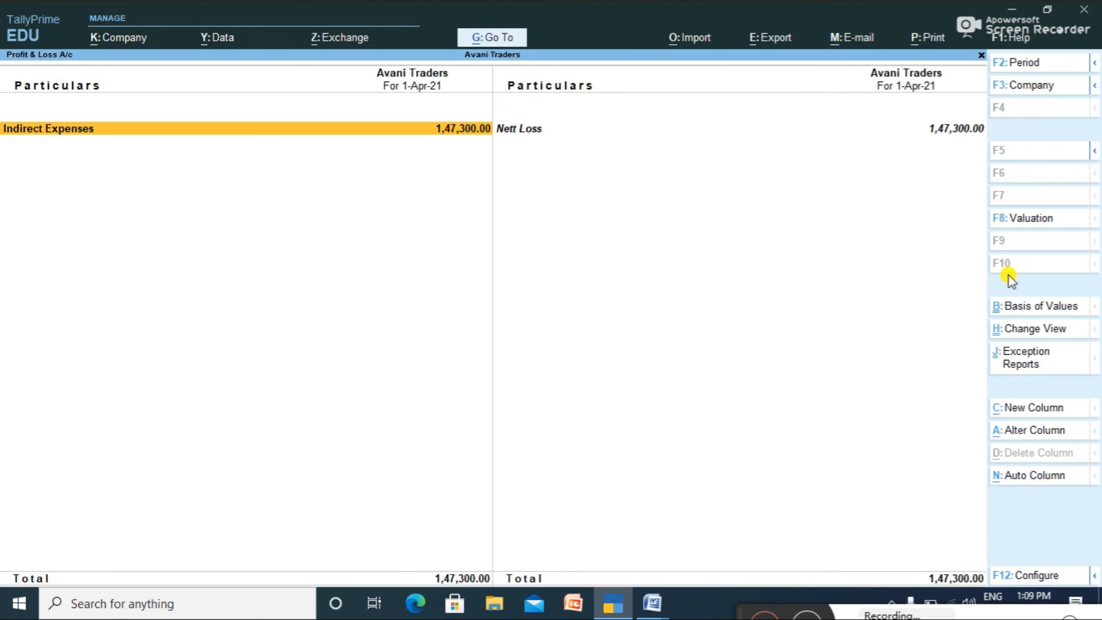
key("Escape")
key("Escape")
key("n")
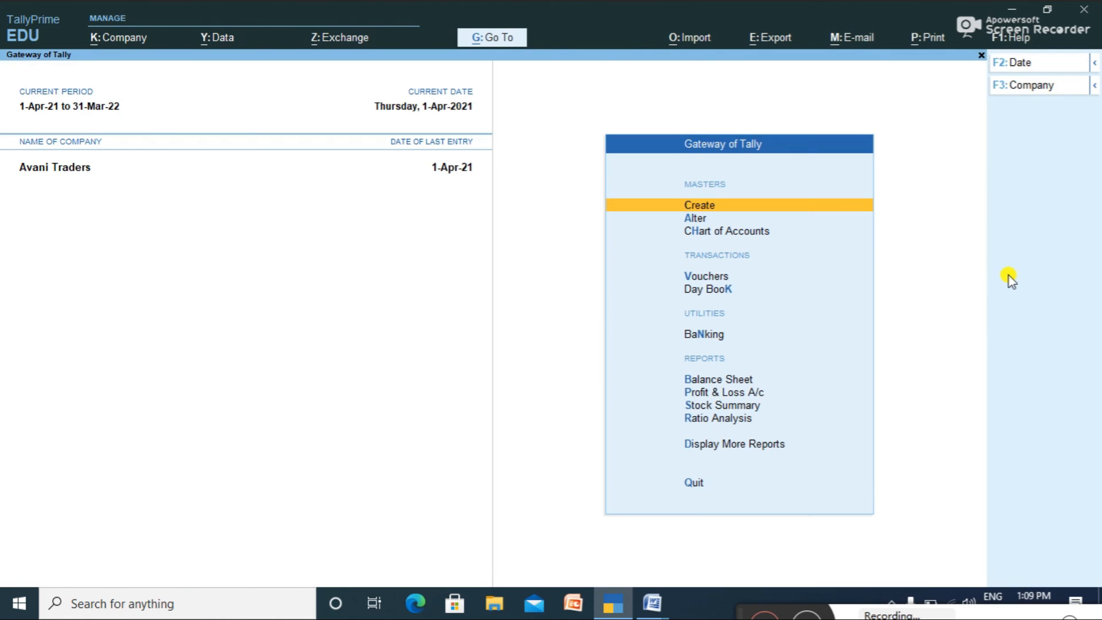